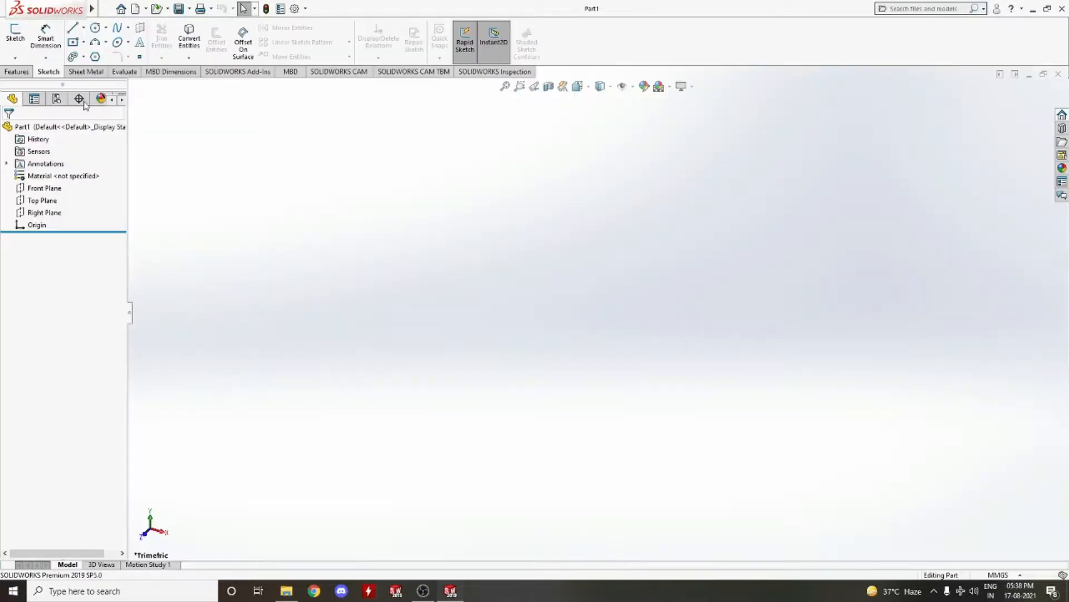
# Step: Start a sketch on the Front Plane and draw a vertical centerline about 57 mm long up from the origin
pyautogui.click(15, 33)
pyautogui.click(425, 171)
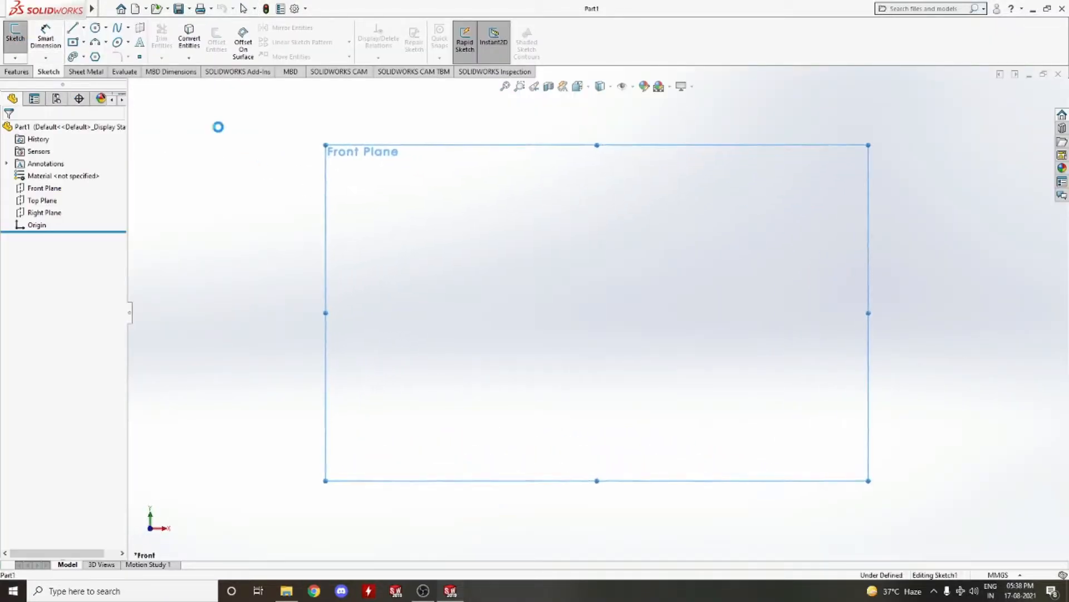
pyautogui.click(84, 28)
pyautogui.click(97, 53)
pyautogui.click(598, 298)
pyautogui.click(597, 138)
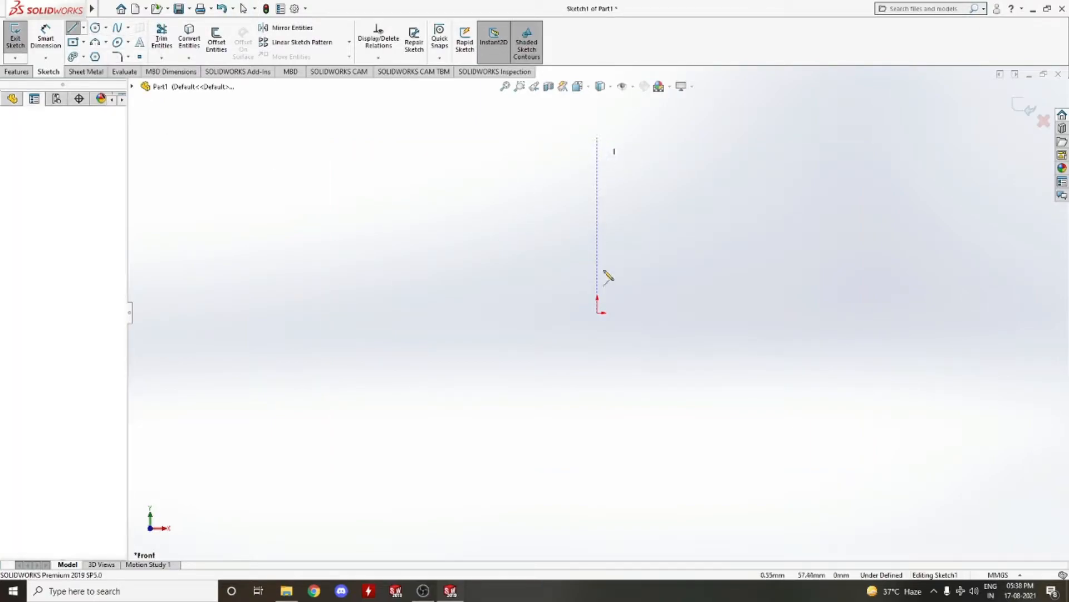
pyautogui.rightClick(599, 313)
pyautogui.click(620, 320)
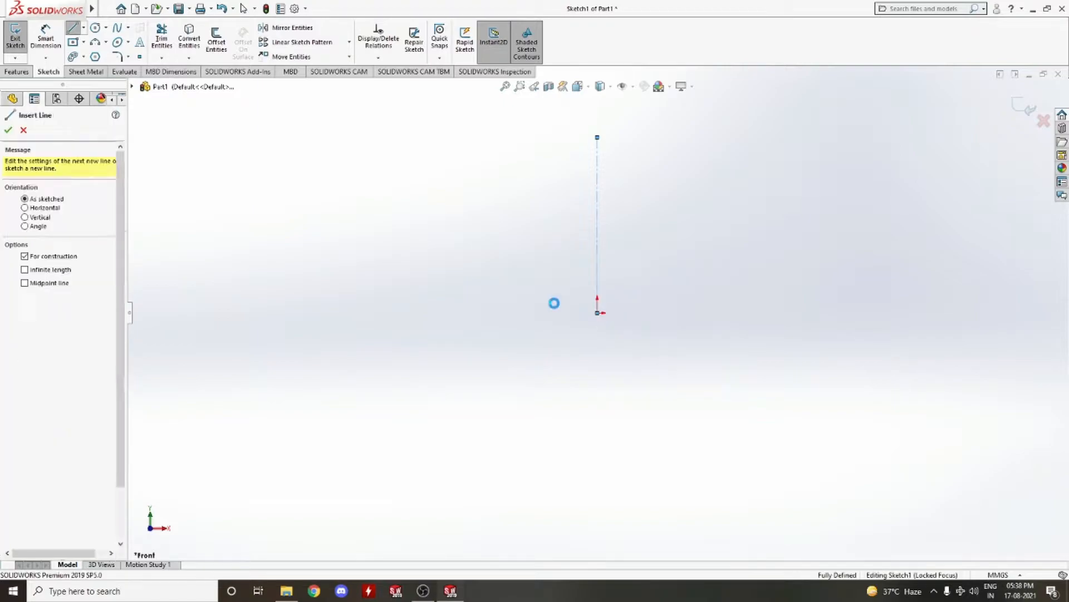
# Step: Sketch a base line about 39 mm long from the origin, continuing up through a small notch into a vertical edge about 39 mm long
pyautogui.scroll(-2, 646, 300)
pyautogui.scroll(4, 611, 246)
pyautogui.scroll(-6, 600, 247)
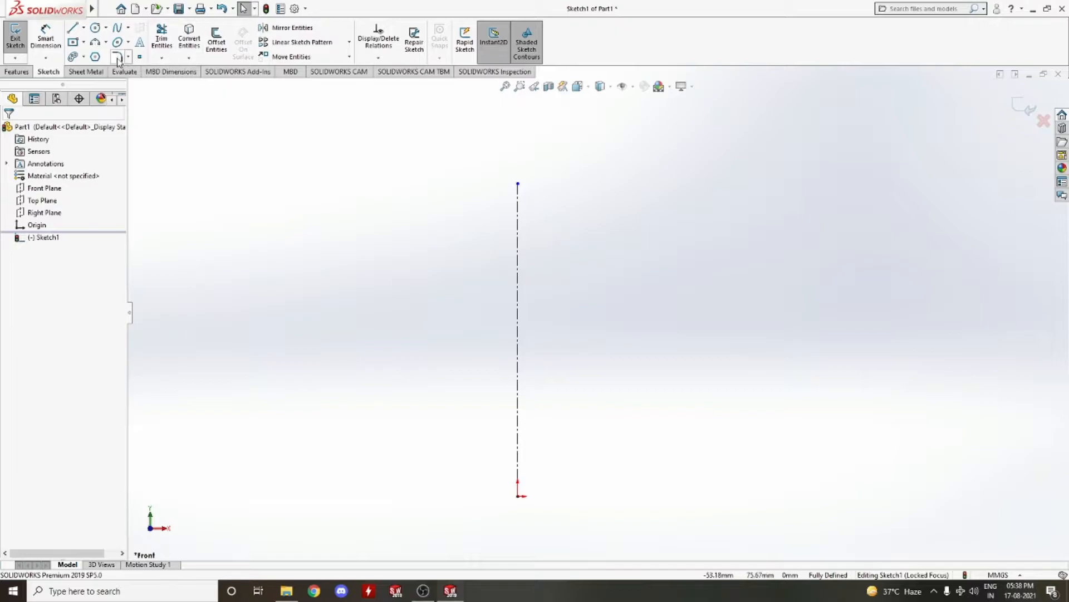
pyautogui.click(72, 30)
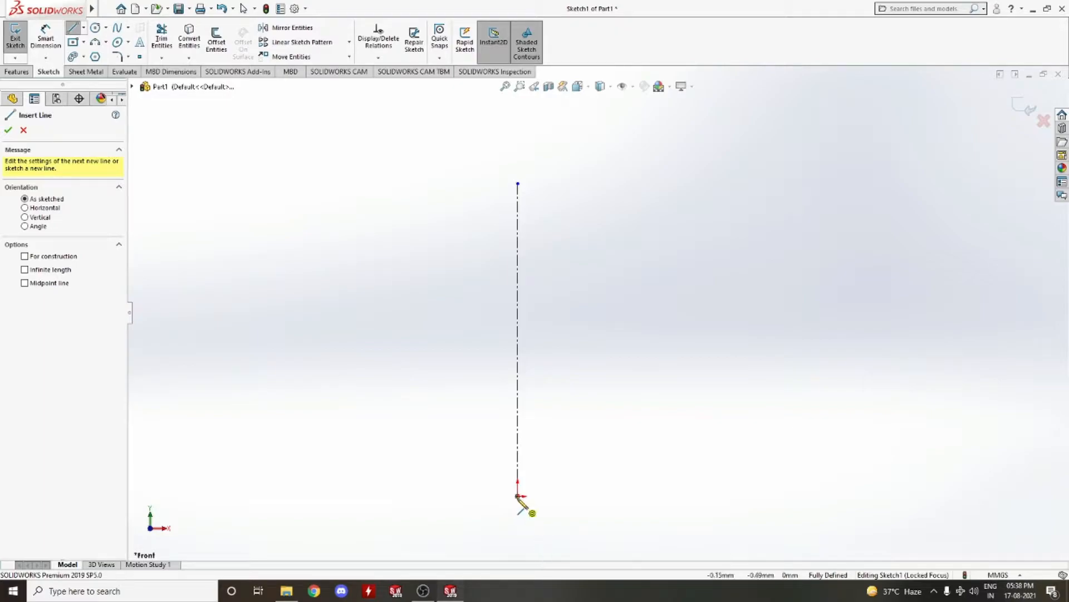
pyautogui.click(518, 495)
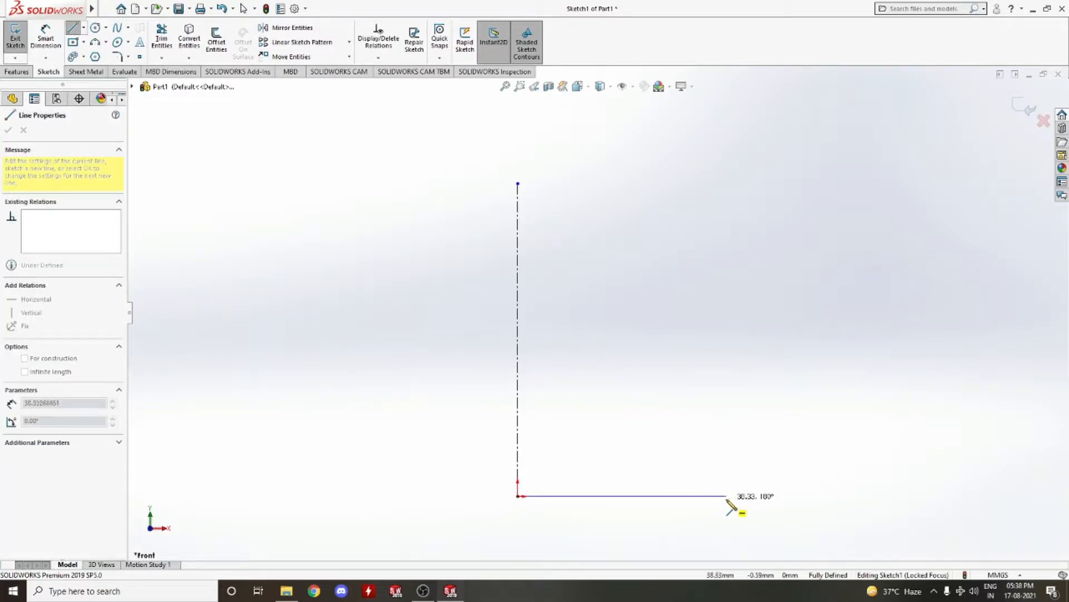
pyautogui.click(729, 496)
pyautogui.click(729, 479)
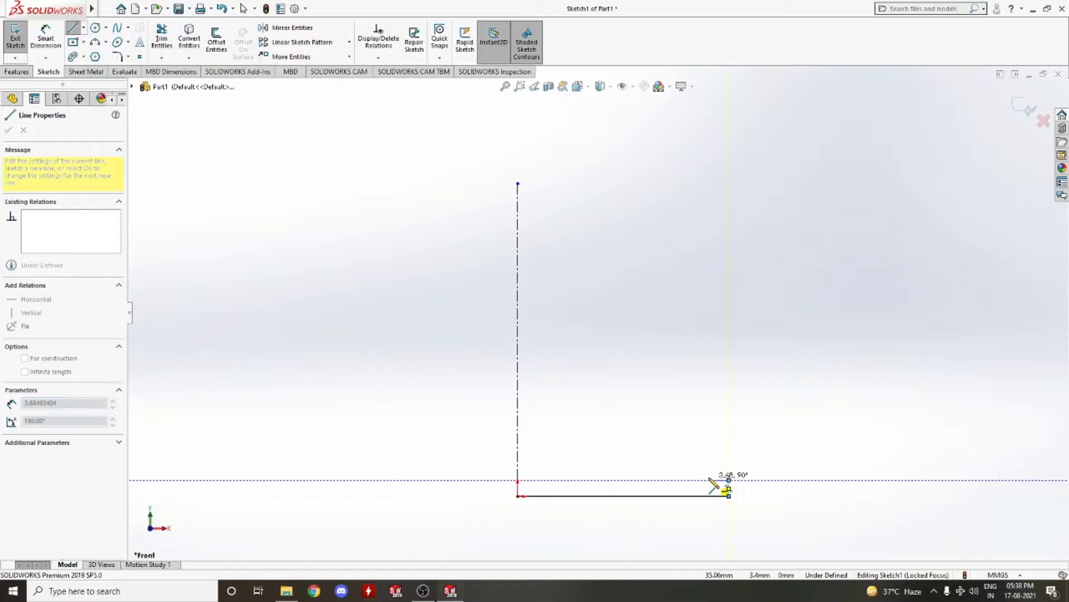
pyautogui.click(711, 479)
pyautogui.click(711, 464)
pyautogui.click(729, 464)
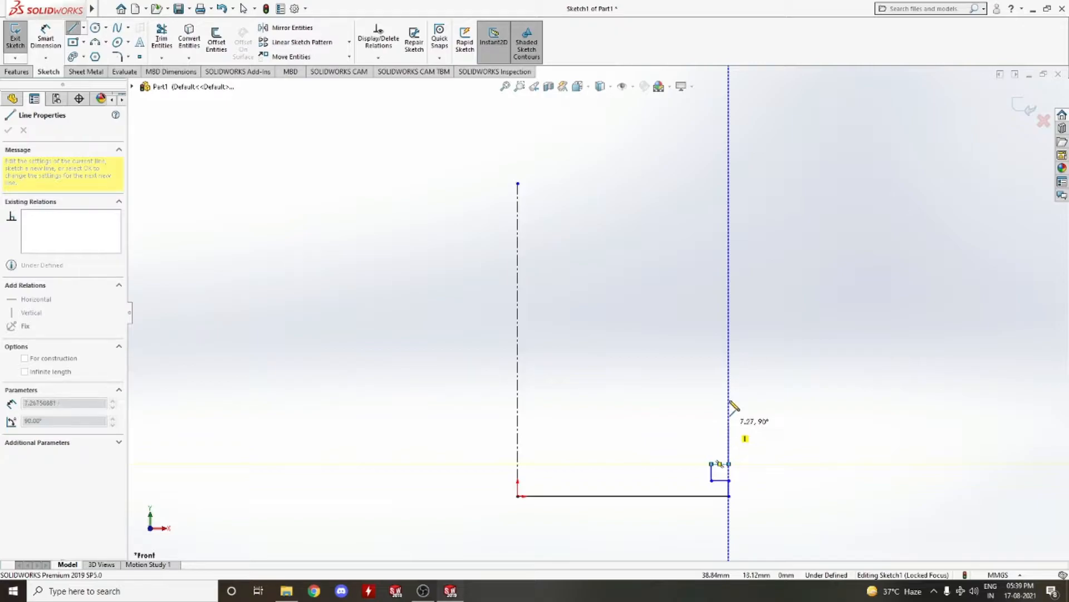
pyautogui.click(729, 249)
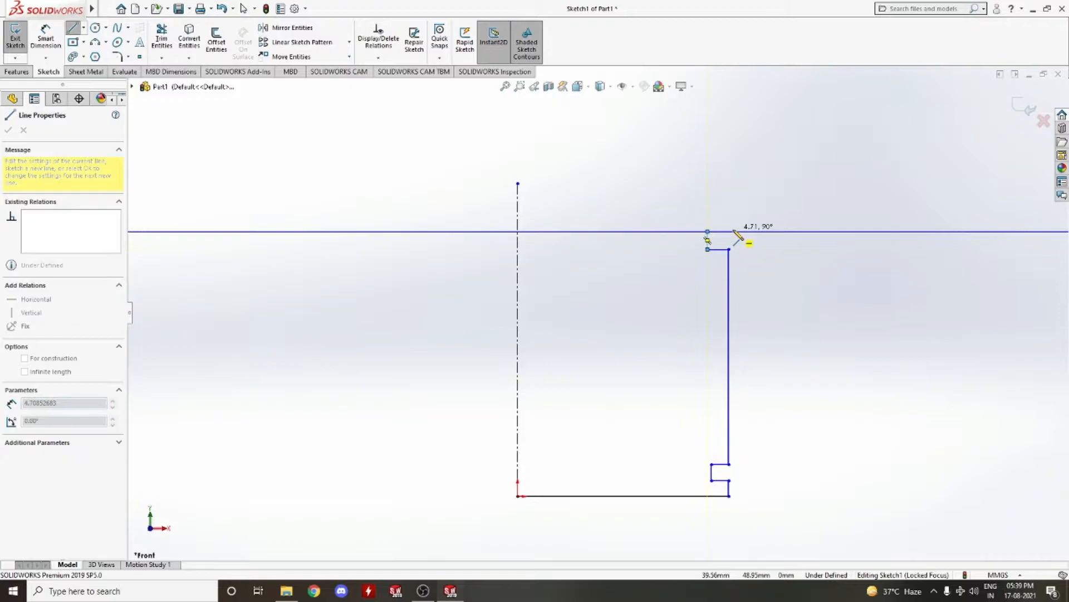
# Step: Sketch an upper notch and the start of a second one above the long vertical edge
pyautogui.click(707, 231)
pyautogui.click(707, 215)
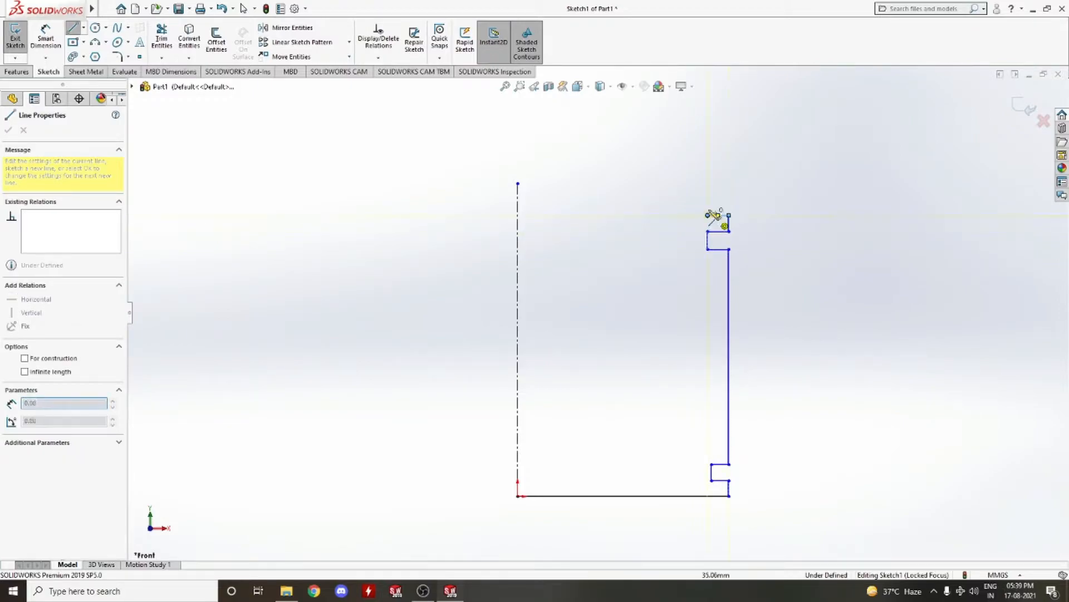
pyautogui.click(707, 196)
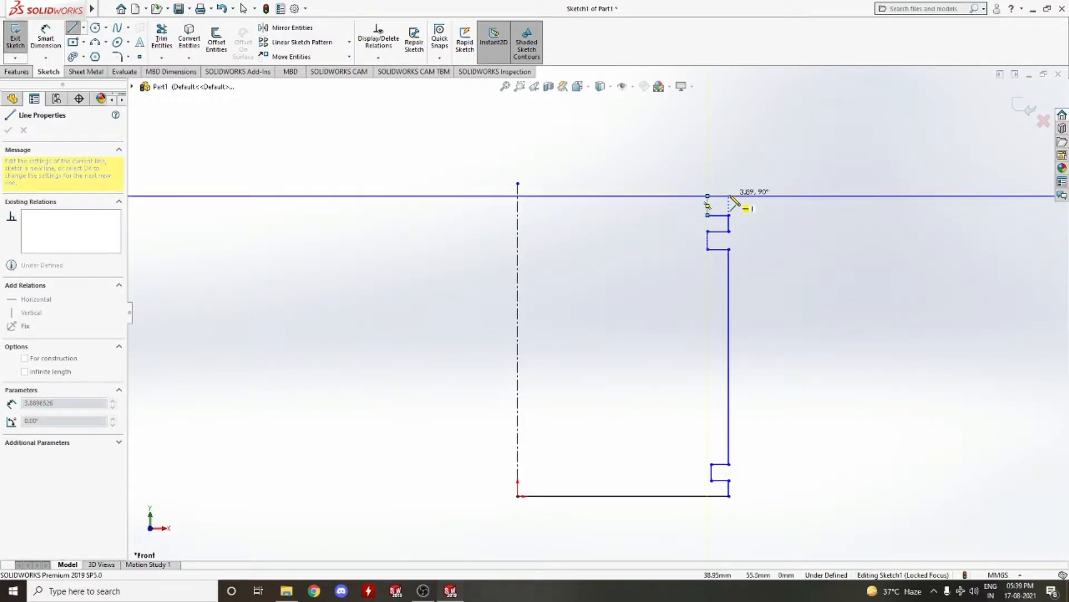
pyautogui.press('Escape')
# Step: Delete the upper notch lines, keeping the short horizontal segment at the top of the long vertical edge
pyautogui.click(708, 204)
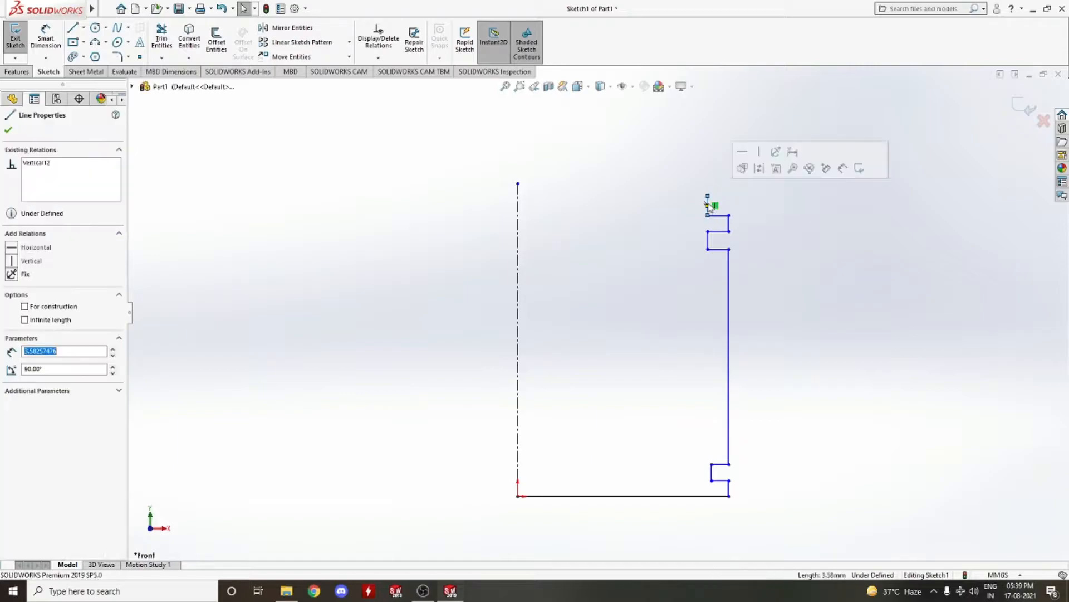
pyautogui.press('Delete')
pyautogui.moveTo(750, 200); pyautogui.dragTo(680, 239)
pyautogui.press('Delete')
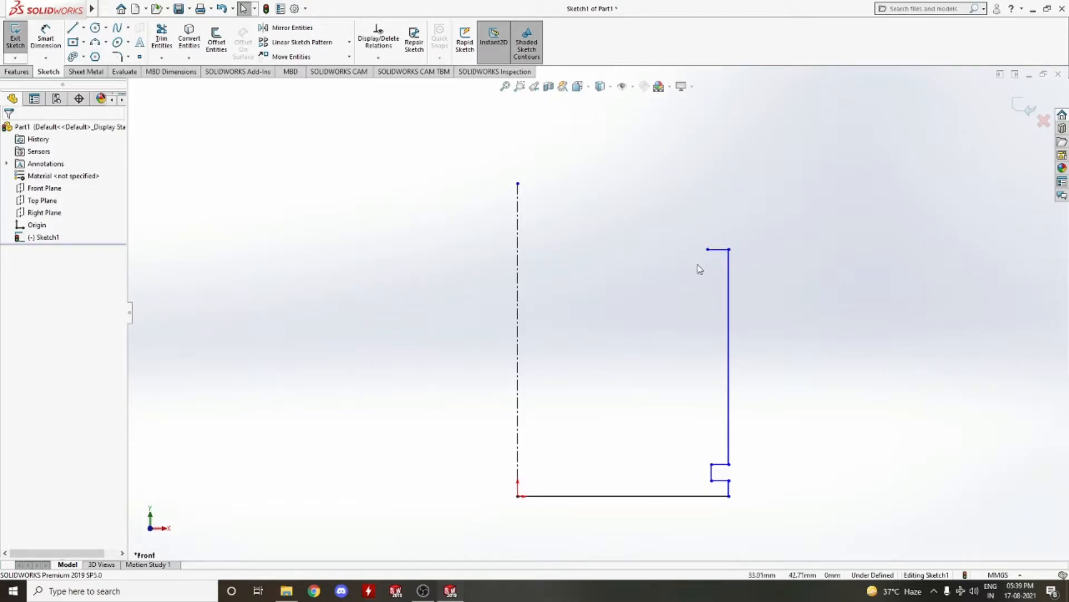
# Step: Sketch the upper notch from the short segment's free end, about 4 mm up and back out in line with the long edge
pyautogui.press('l')
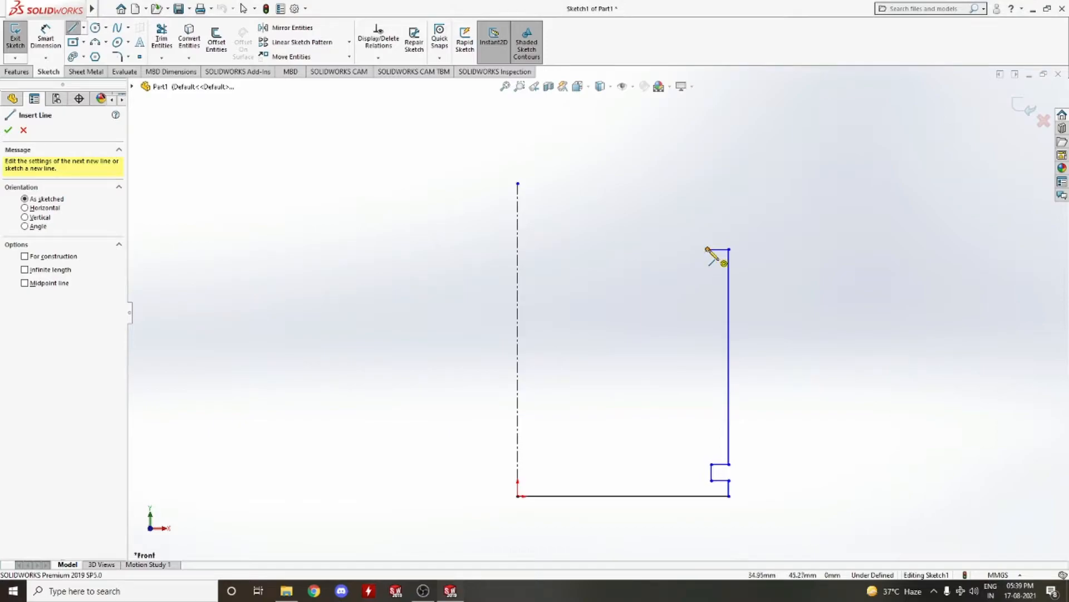
pyautogui.click(708, 249)
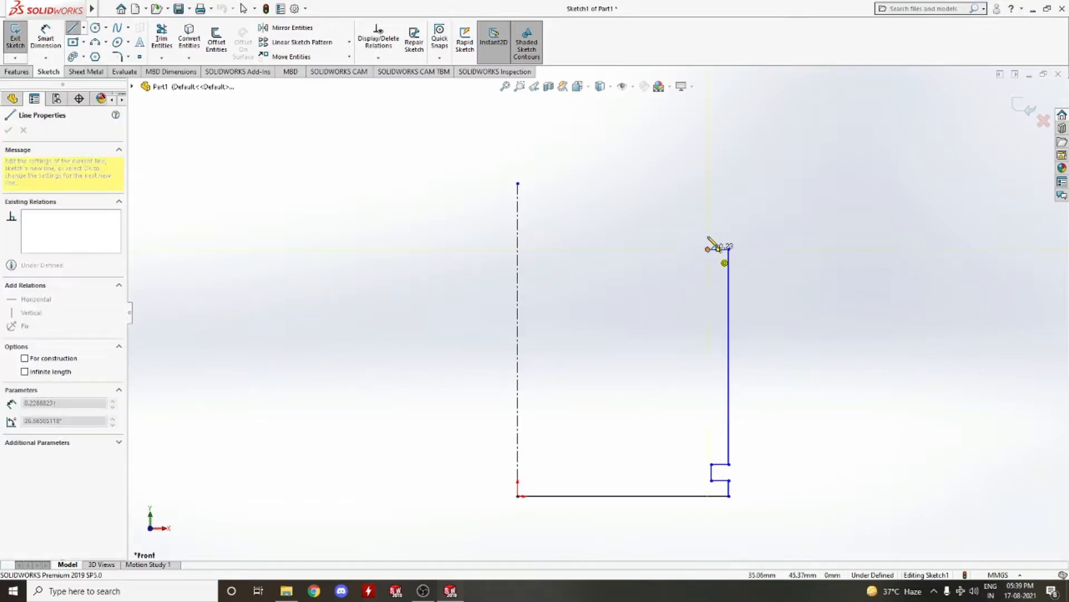
pyautogui.click(731, 234)
pyautogui.click(731, 227)
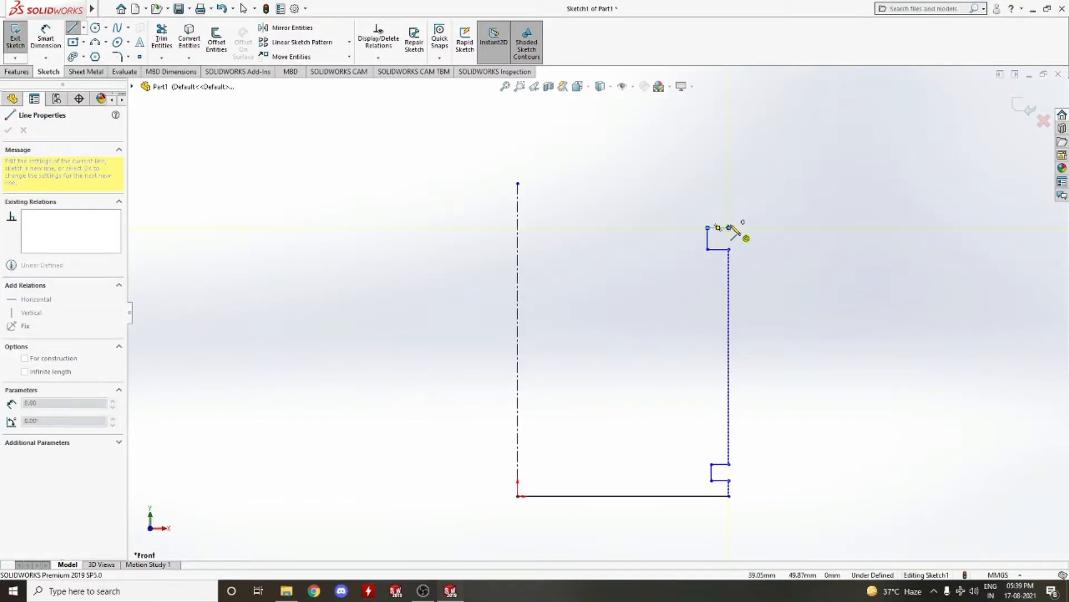
pyautogui.press('Escape')
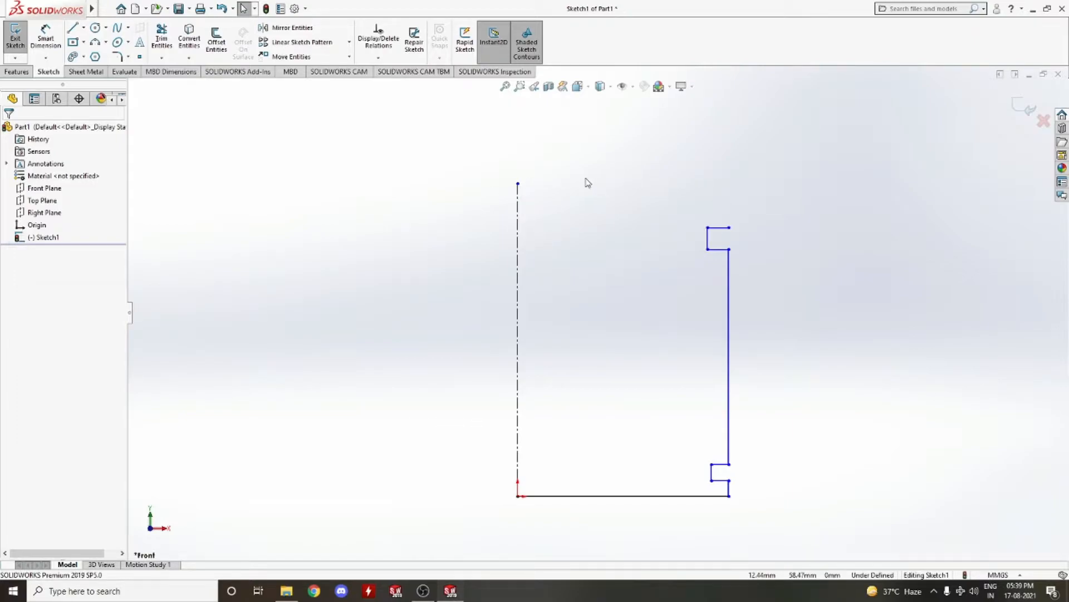
pyautogui.click(94, 43)
pyautogui.click(518, 183)
pyautogui.click(299, 183)
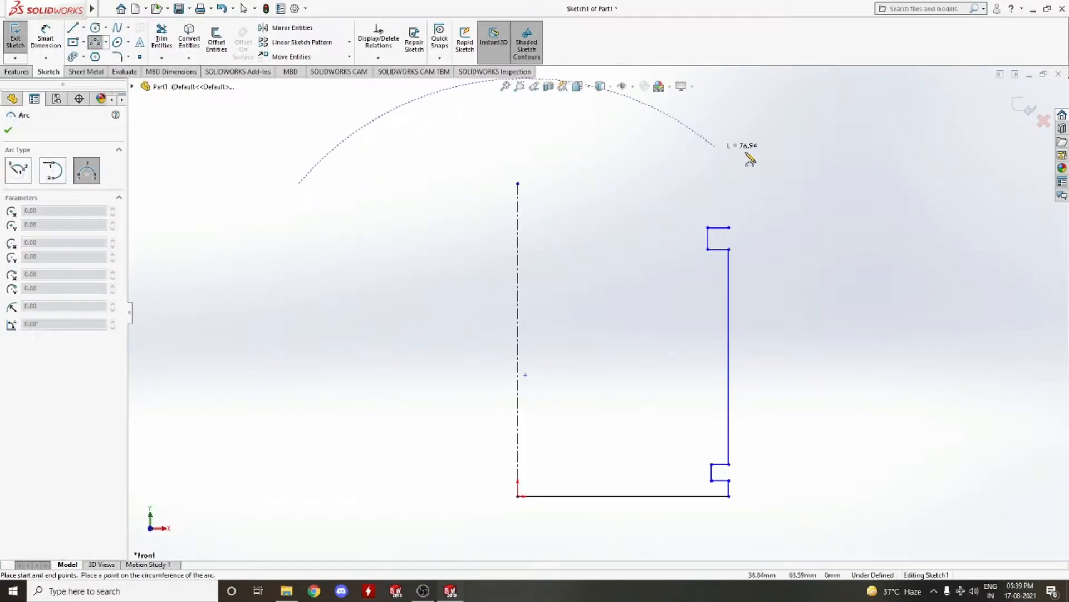
pyautogui.rightClick(805, 199)
pyautogui.click(808, 201)
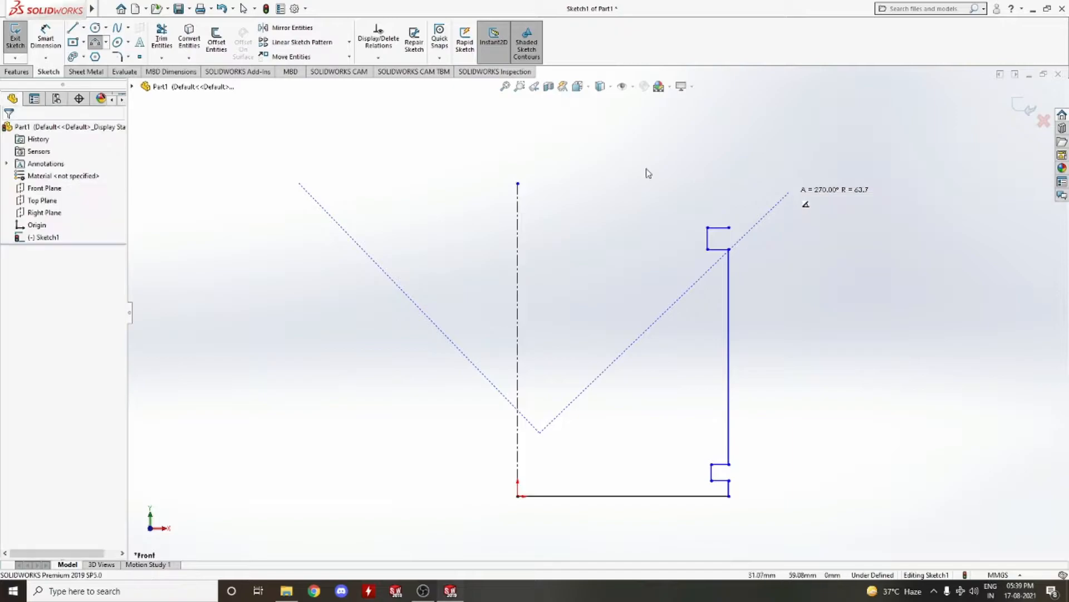
# Step: Sketch a wide 3 Point Arc with a radius of about 83 mm above the centerline and the notched profile
pyautogui.click(106, 43)
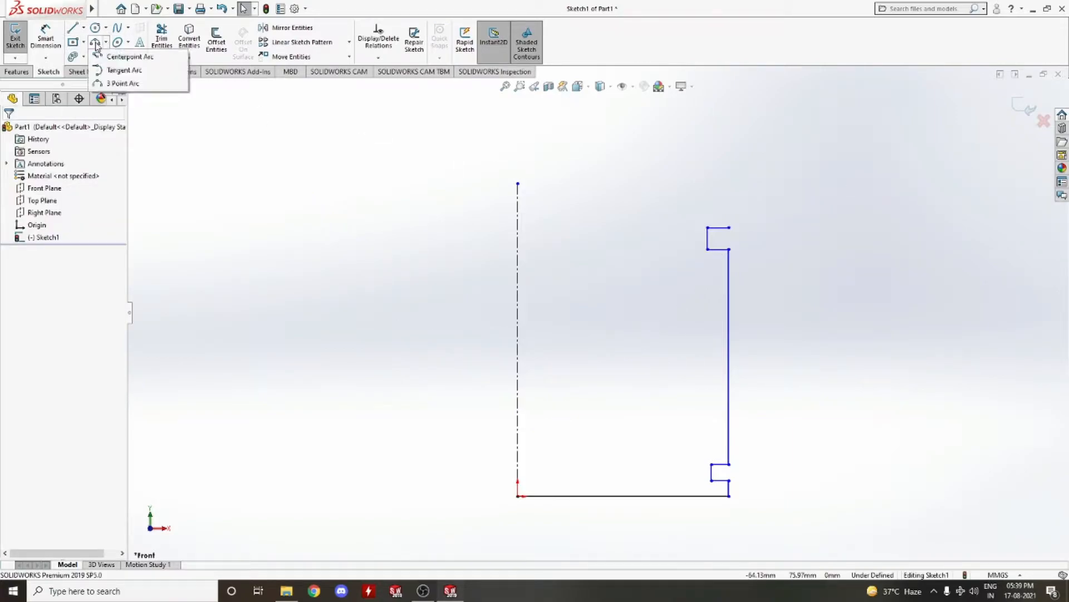
pyautogui.click(134, 84)
pyautogui.click(310, 170)
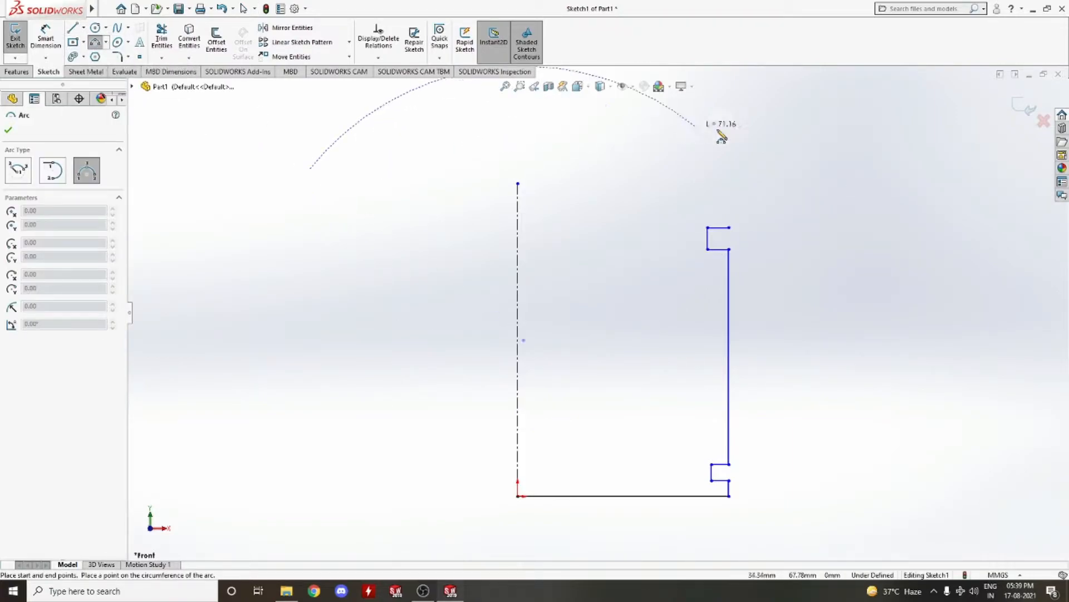
pyautogui.click(835, 197)
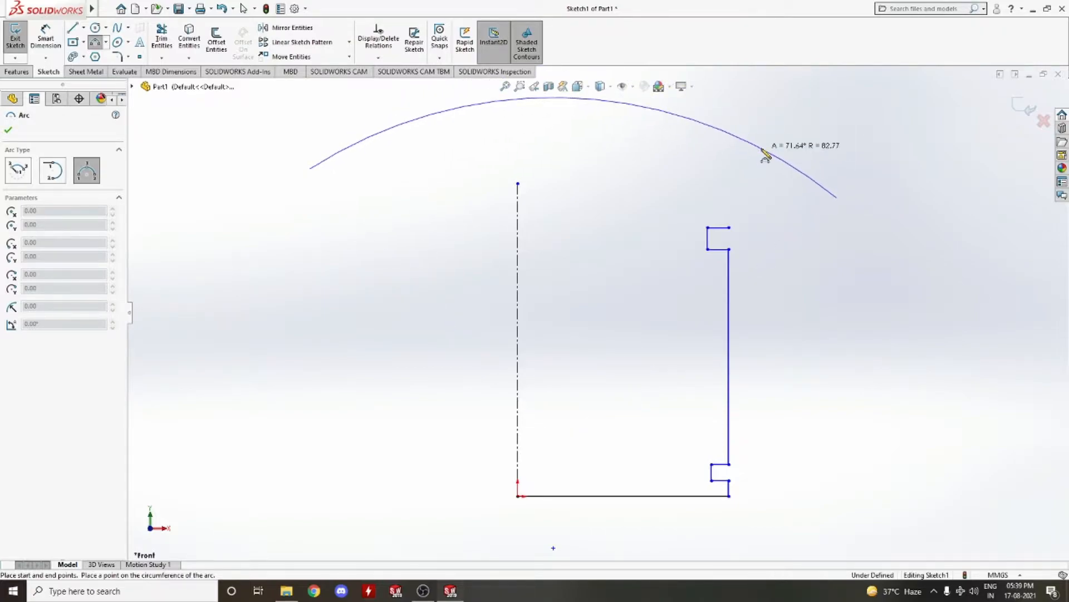
pyautogui.click(764, 161)
pyautogui.press('Escape')
# Step: Add a Horizontal relation between the two endpoints of the arc
pyautogui.keyDown('ctrl'); pyautogui.click(311, 169); pyautogui.keyUp('ctrl')
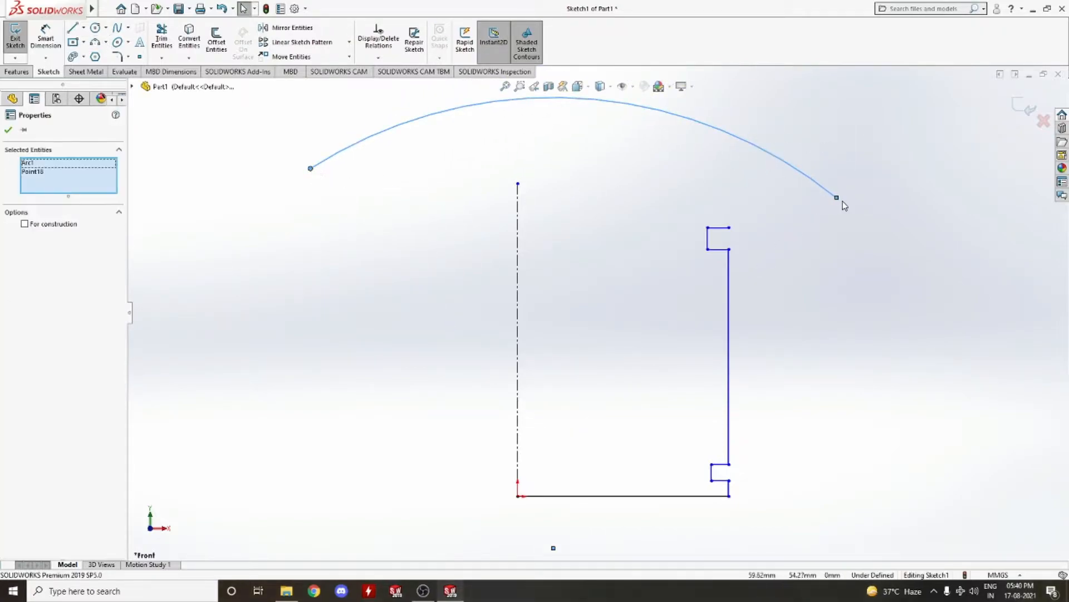
pyautogui.click(217, 160)
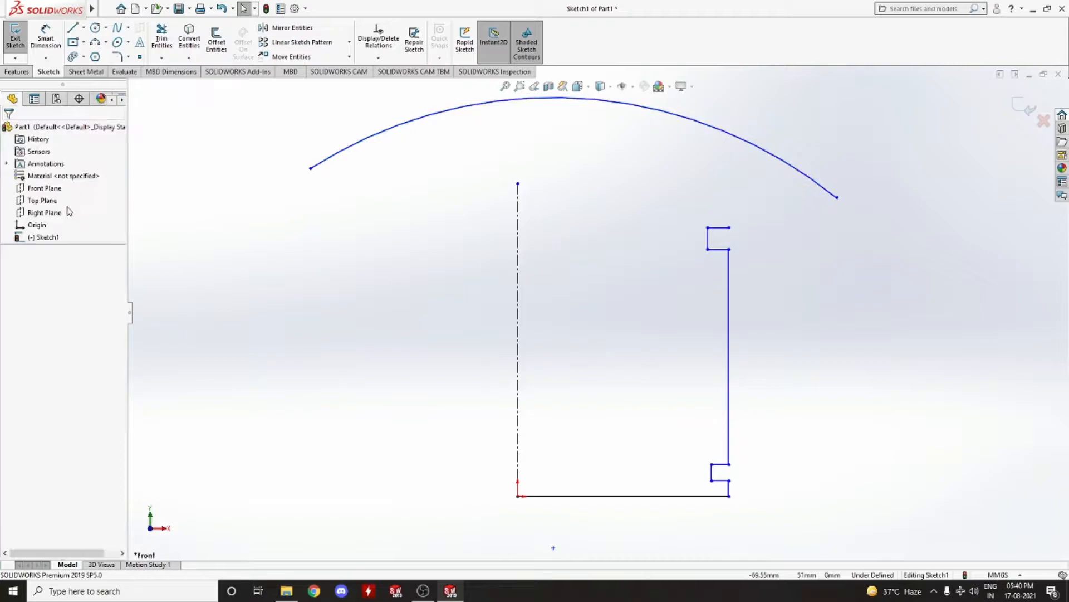
pyautogui.click(310, 168)
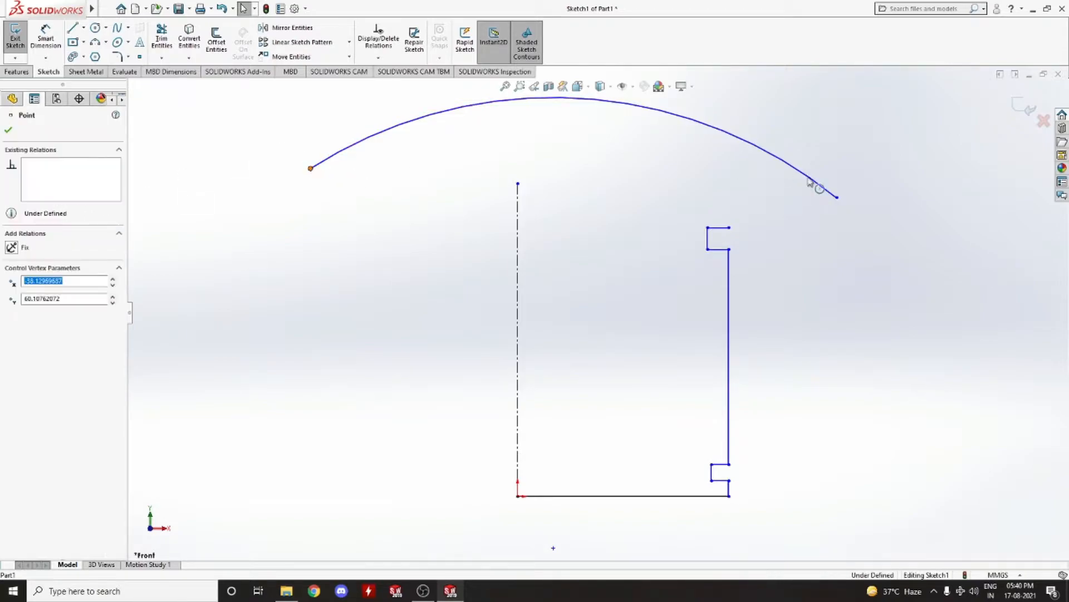
pyautogui.keyDown('ctrl'); pyautogui.click(838, 197); pyautogui.keyUp('ctrl')
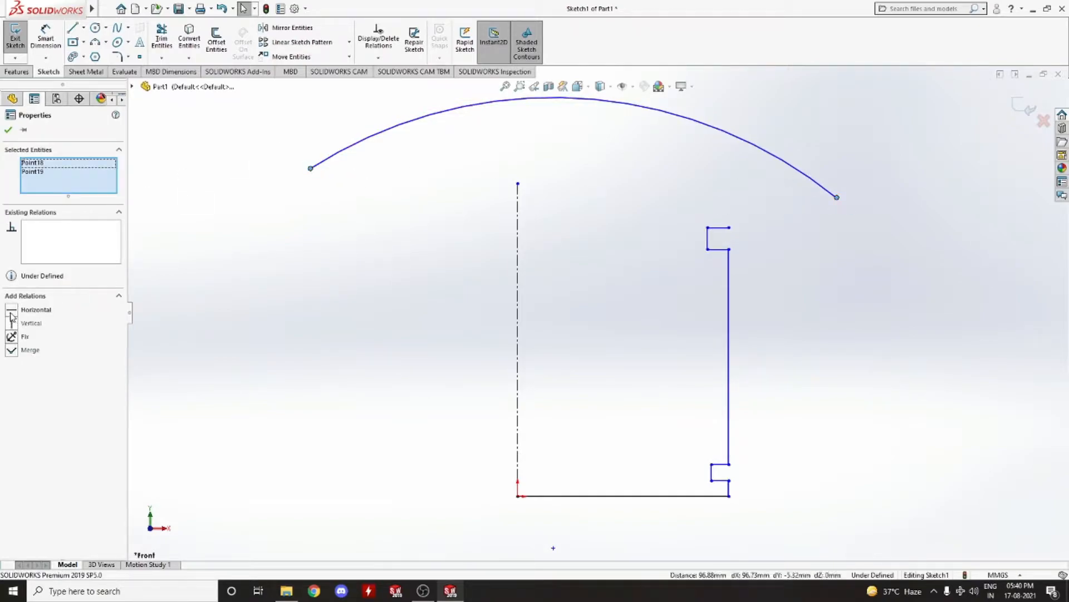
pyautogui.click(12, 310)
pyautogui.click(142, 228)
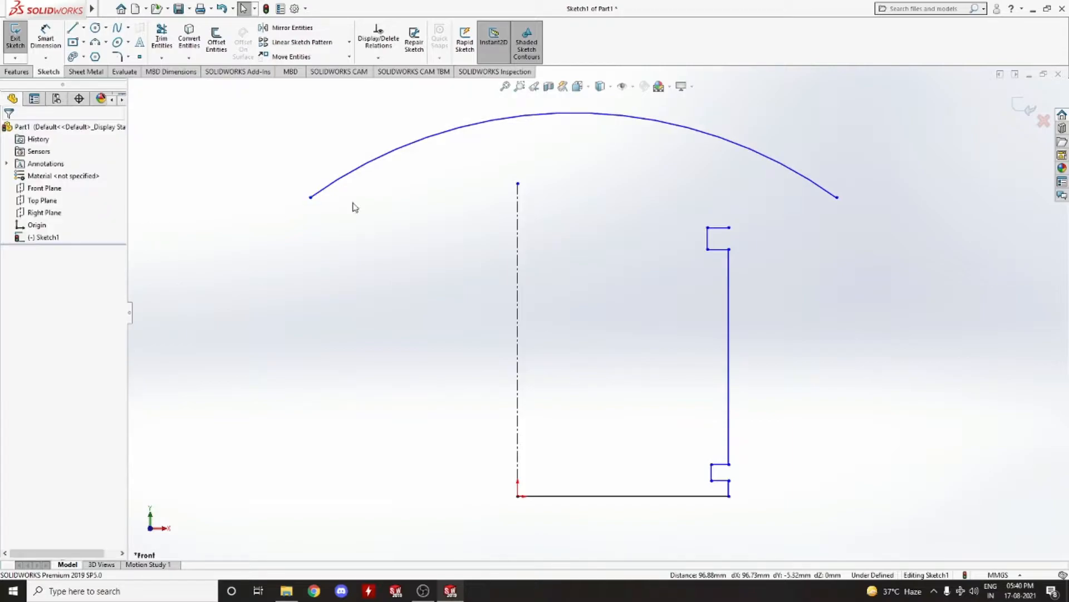
# Step: Add a Vertical relation between the arc's midpoint and the upper end of the centerline
pyautogui.click(573, 114)
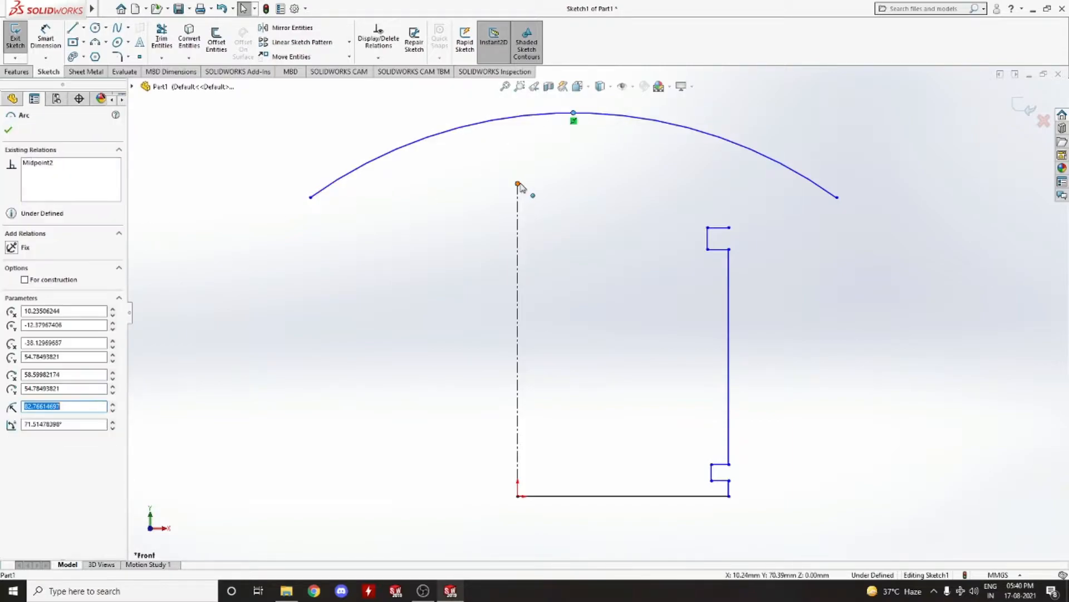
pyautogui.keyDown('ctrl'); pyautogui.click(517, 184); pyautogui.keyUp('ctrl')
pyautogui.click(22, 323)
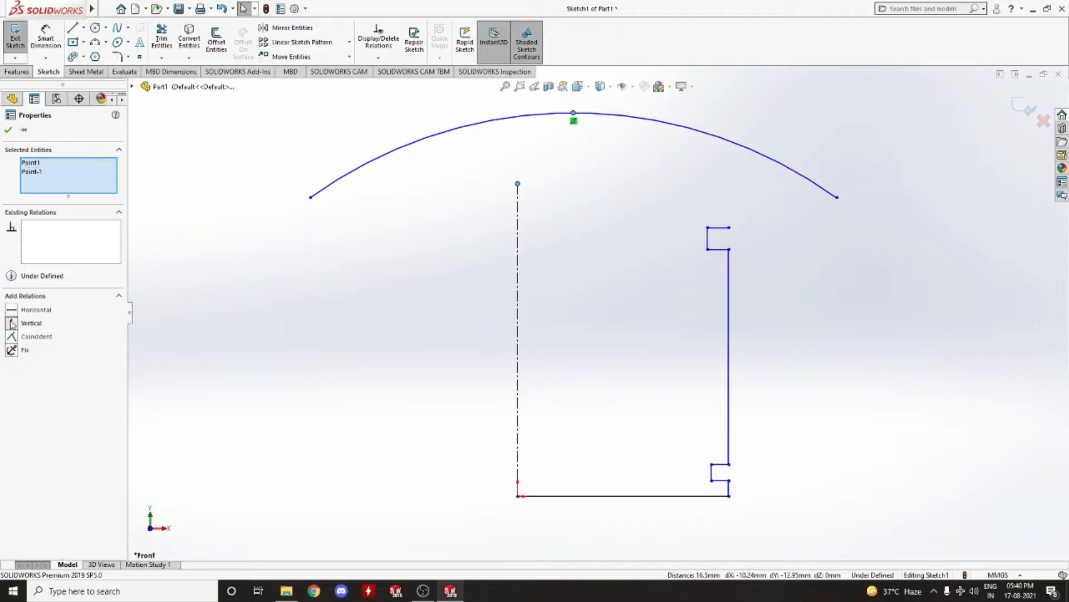
pyautogui.click(187, 271)
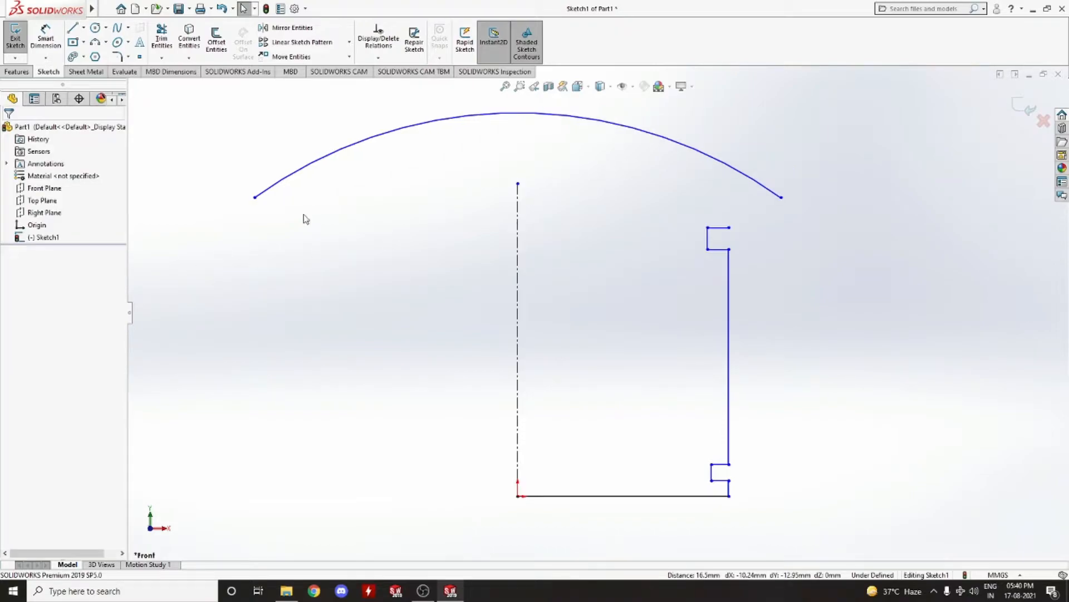
# Step: Dimension the arc's radius as 189 mm and move the arc slightly higher above the centerline
pyautogui.click(46, 38)
pyautogui.scroll(3, 568, 240)
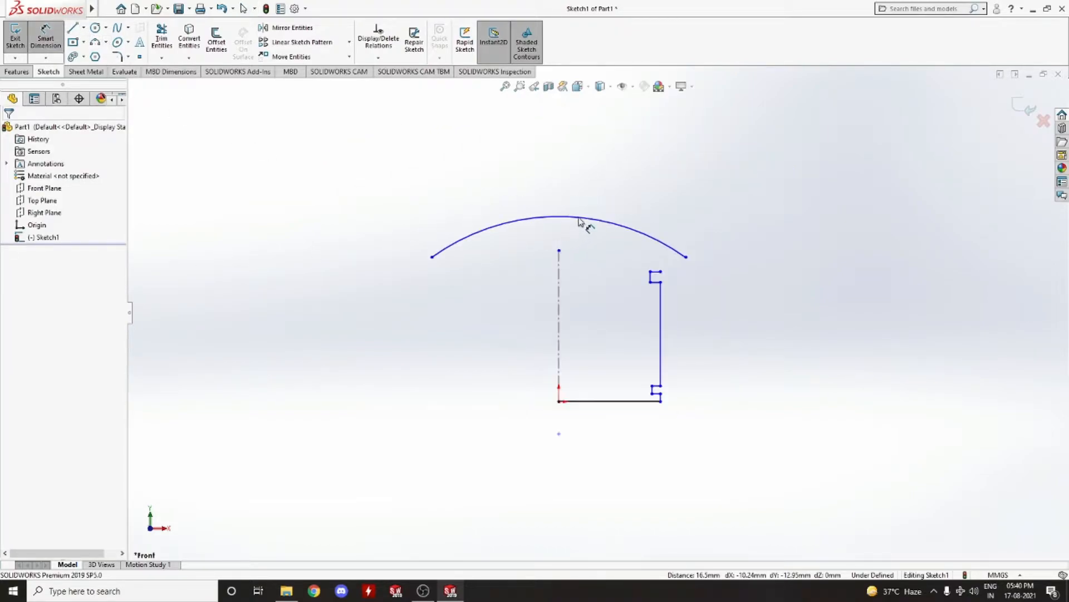
pyautogui.click(594, 217)
pyautogui.click(594, 184)
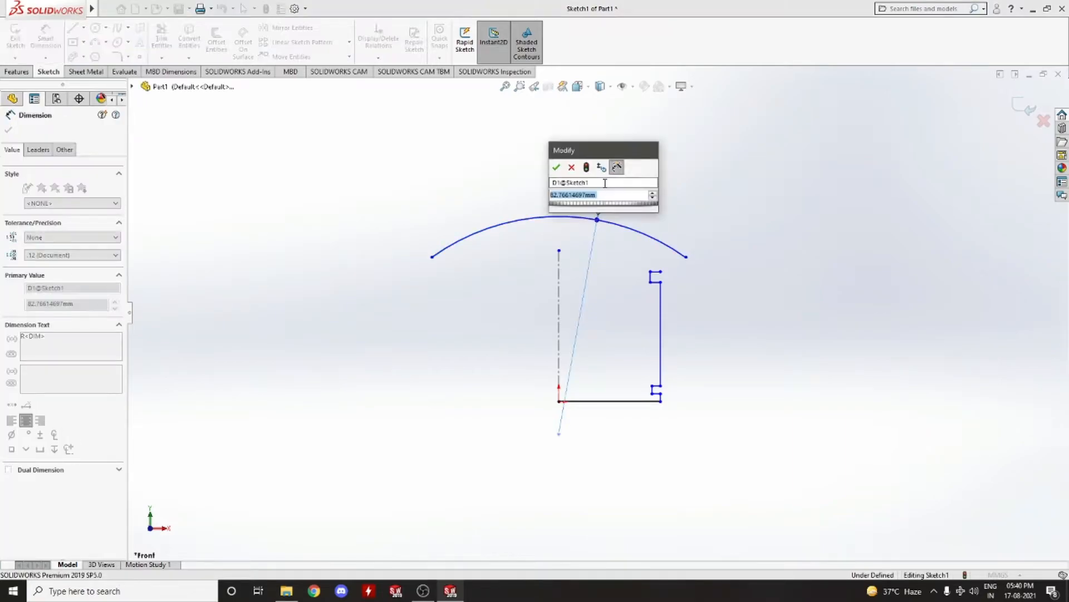
pyautogui.write('189')
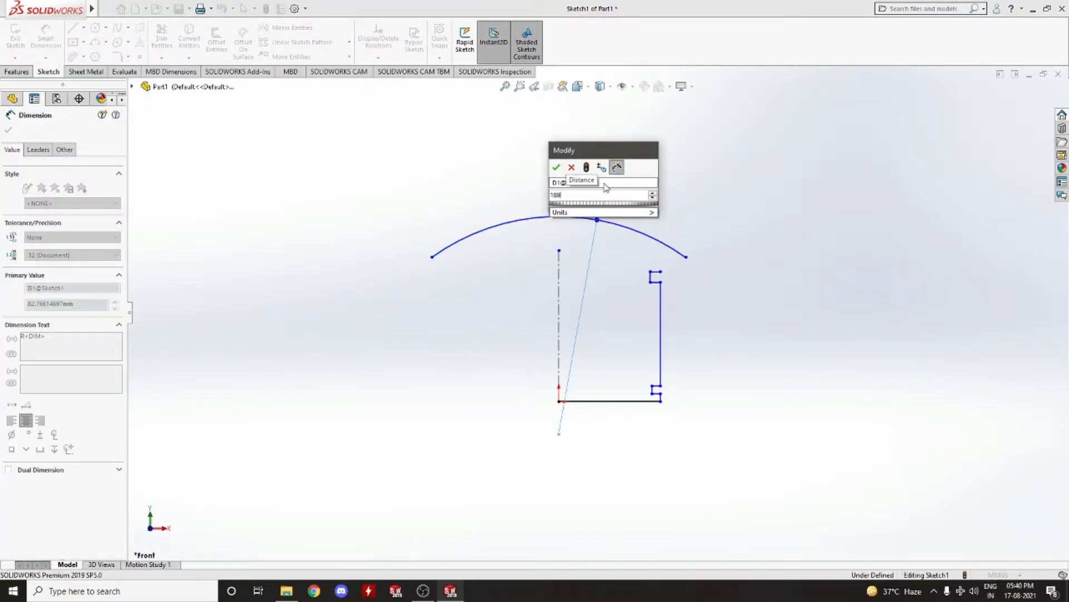
pyautogui.press('Return')
pyautogui.press('Escape')
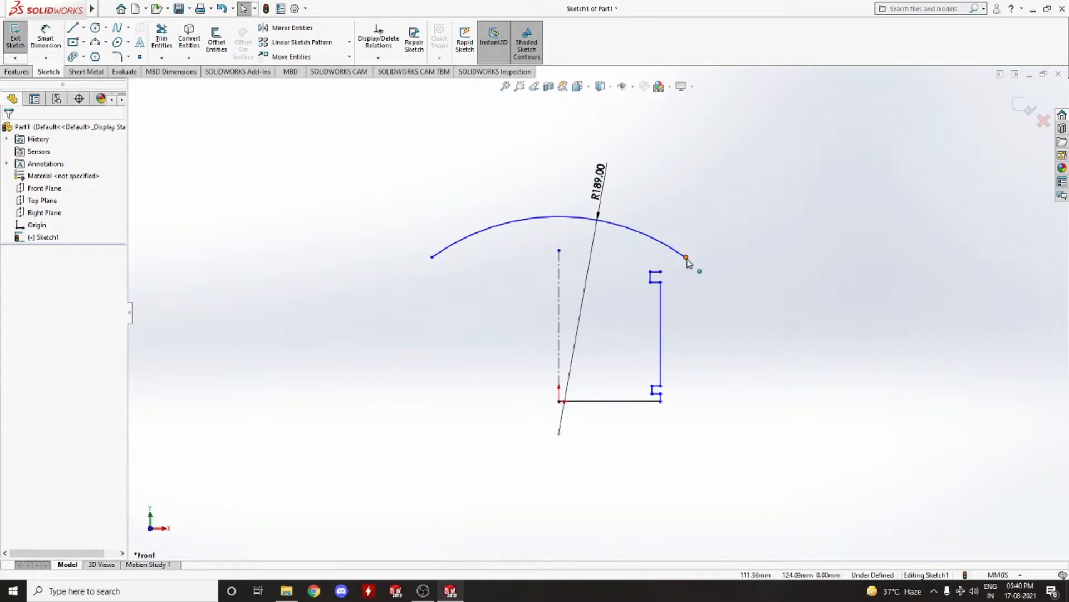
pyautogui.moveTo(557, 217)
pyautogui.mouseDown()
pyautogui.moveTo(559, 242)
pyautogui.moveTo(563, 207)
pyautogui.moveTo(573, 227)
pyautogui.moveTo(571, 216)
pyautogui.mouseUp()
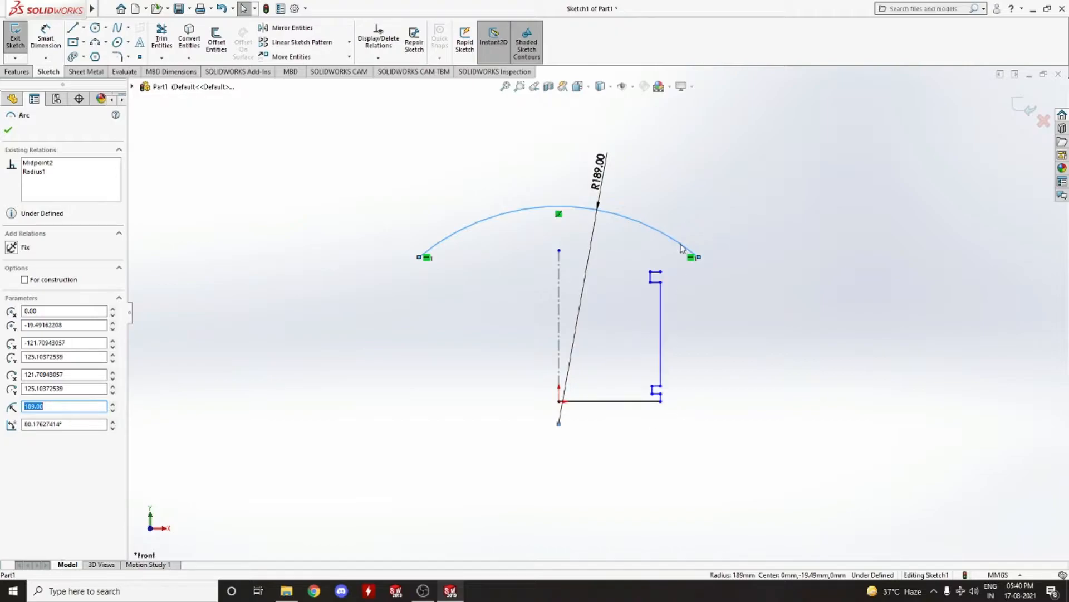
# Step: Move the arc's radius dimension text to the other side of the vertical centerline
pyautogui.moveTo(609, 174); pyautogui.dragTo(513, 178)
pyautogui.scroll(-5, 663, 390)
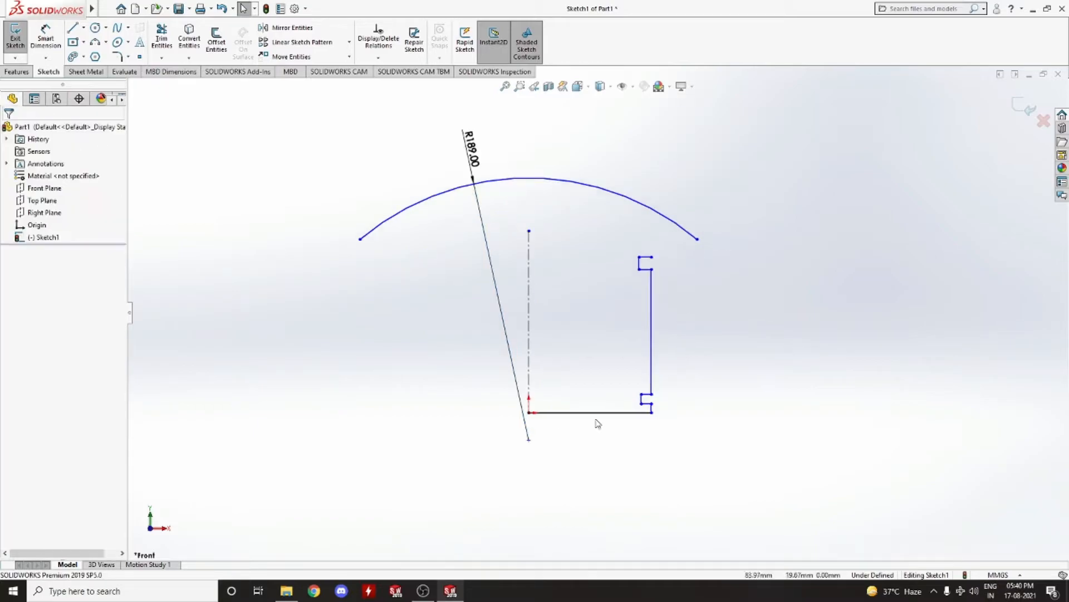
# Step: Dimension the profile's horizontal bottom line and set its length to 92/2 (46 mm)
pyautogui.scroll(2, 567, 469)
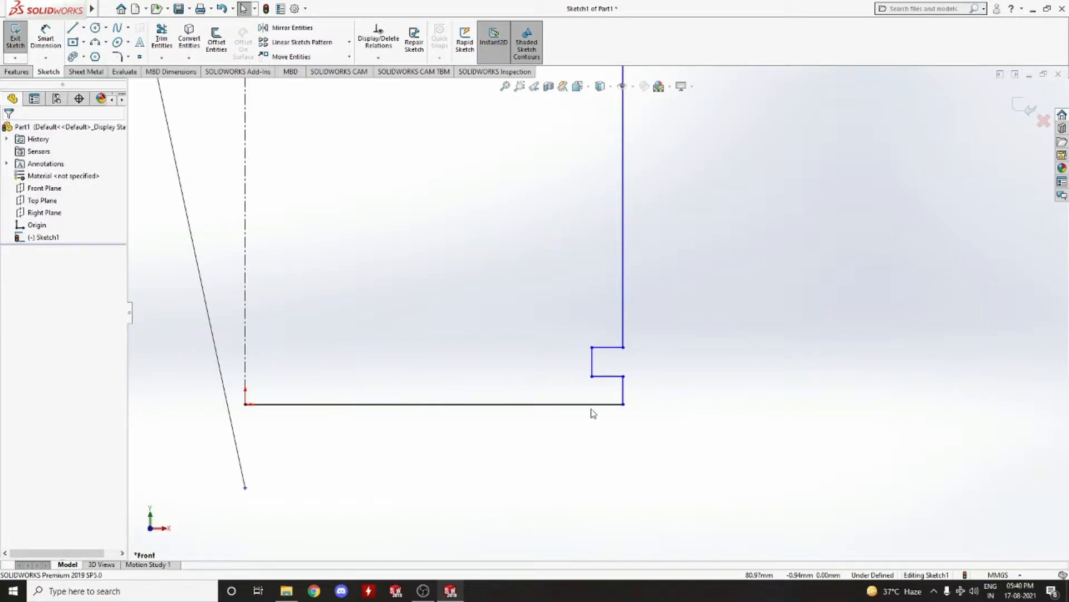
pyautogui.moveTo(746, 334); pyautogui.dragTo(750, 270, button='right')
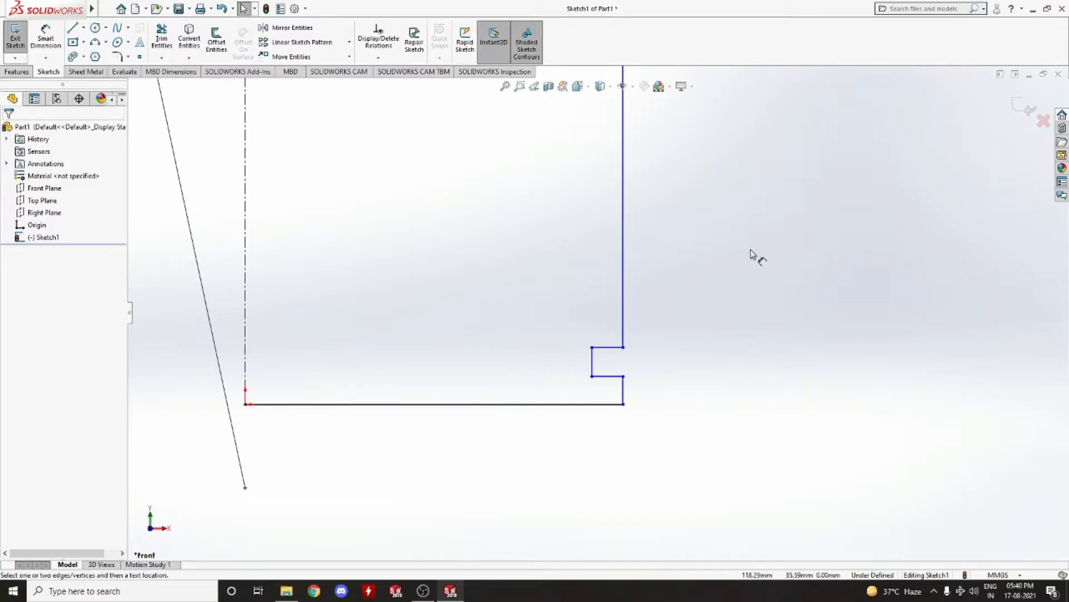
pyautogui.click(508, 426)
pyautogui.click(509, 472)
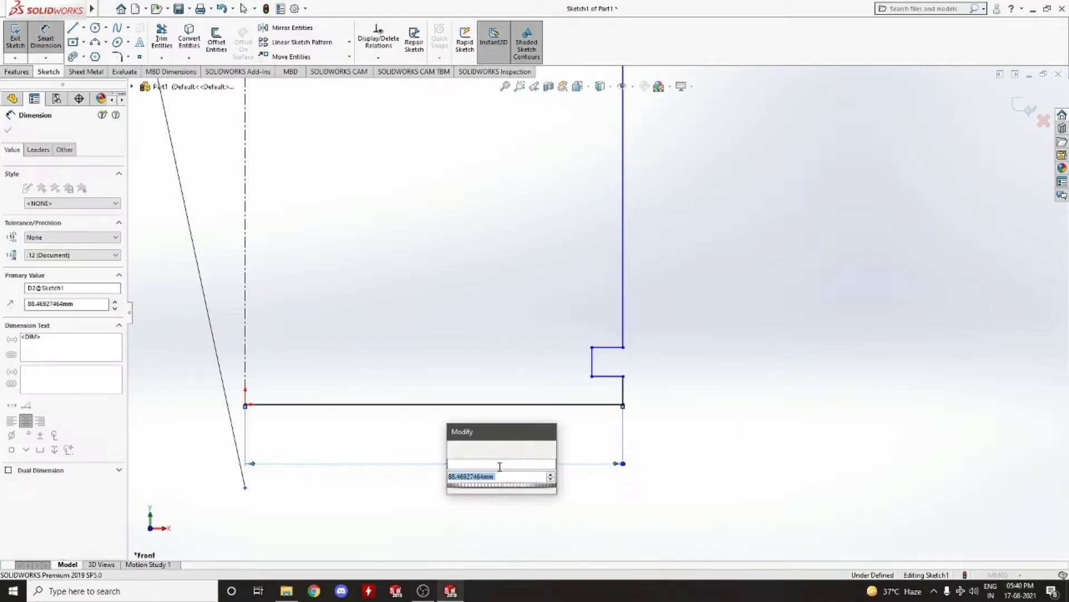
pyautogui.write('84/2')
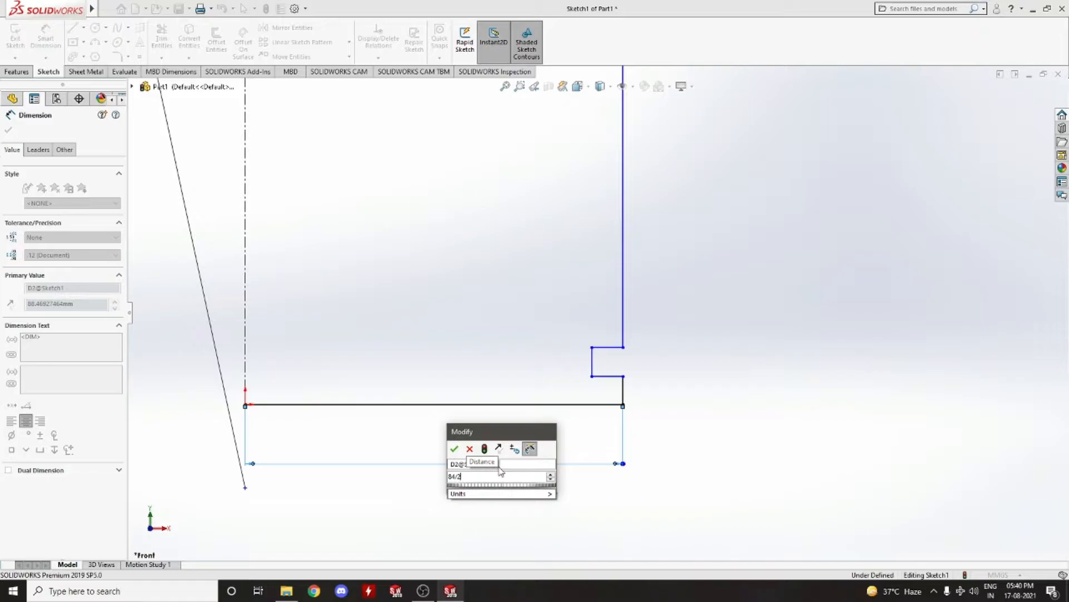
pyautogui.press('BackSpace')
pyautogui.press('BackSpace')
pyautogui.press('BackSpace')
pyautogui.press('BackSpace')
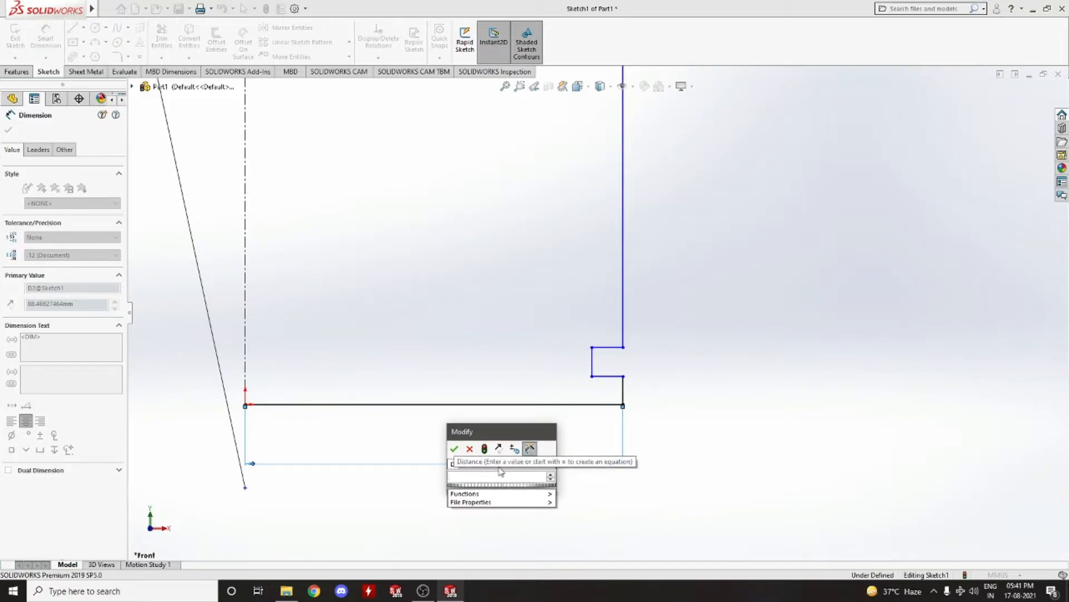
pyautogui.write('92/2')
pyautogui.press('Return')
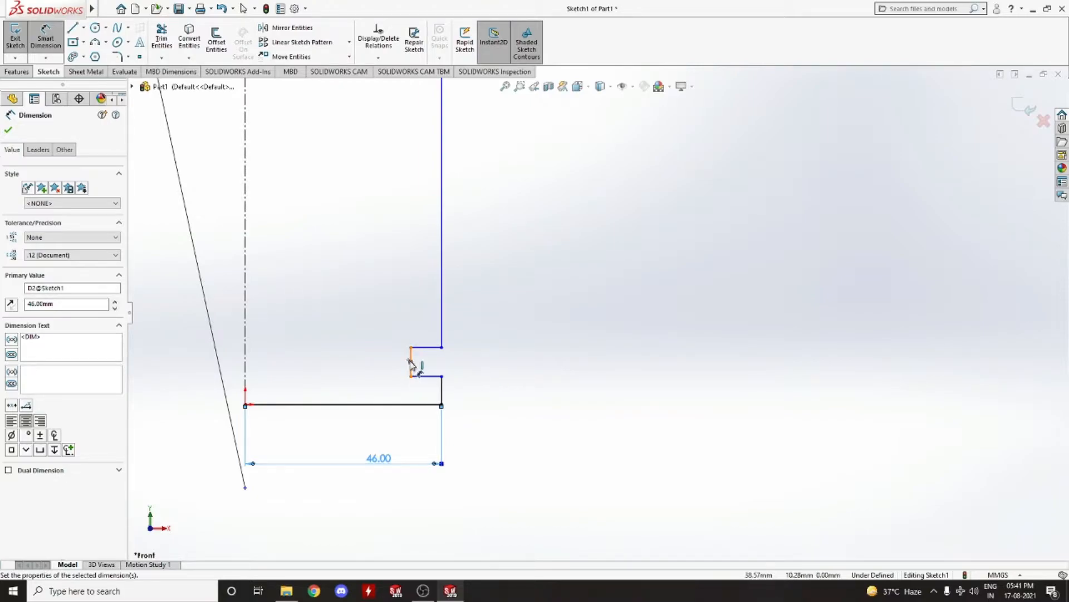
# Step: Dimension the horizontal distance from the centerline to the lower notch's inner edge as 74/2 (37 mm)
pyautogui.click(410, 376)
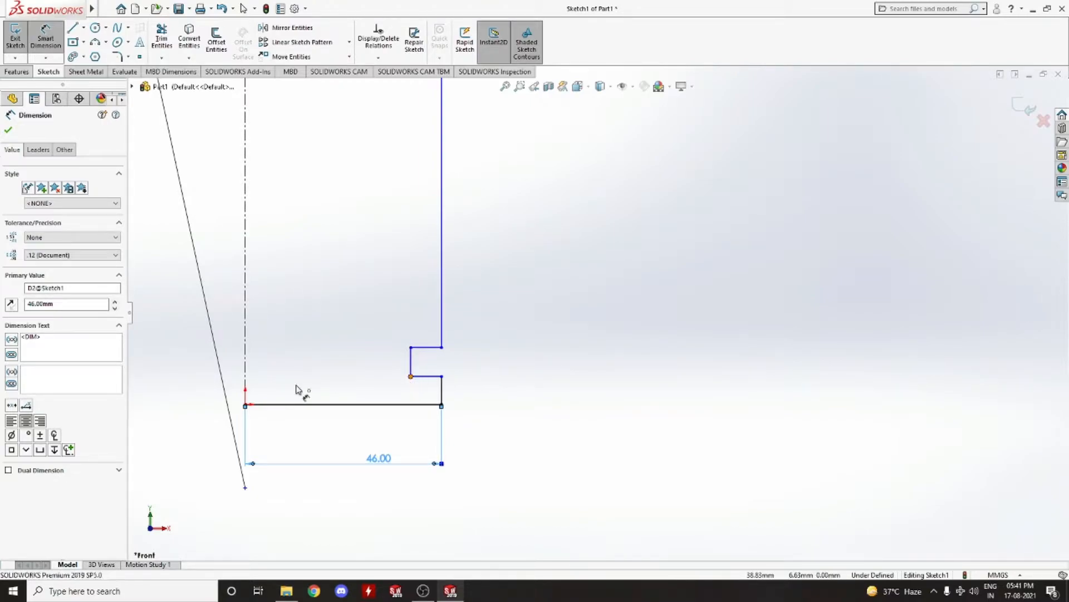
pyautogui.click(246, 382)
pyautogui.click(340, 440)
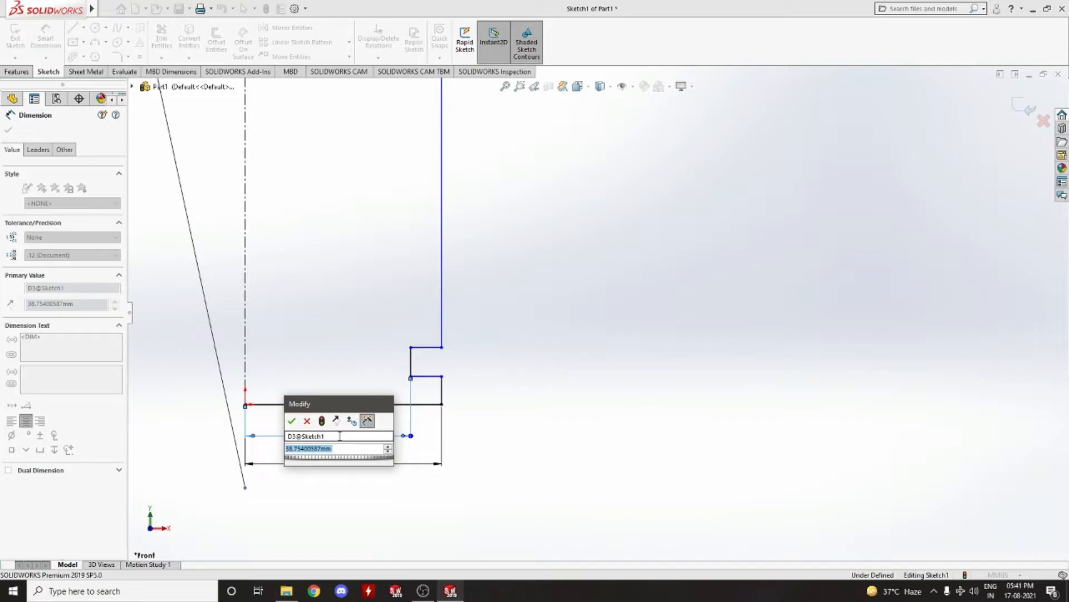
pyautogui.write('37')
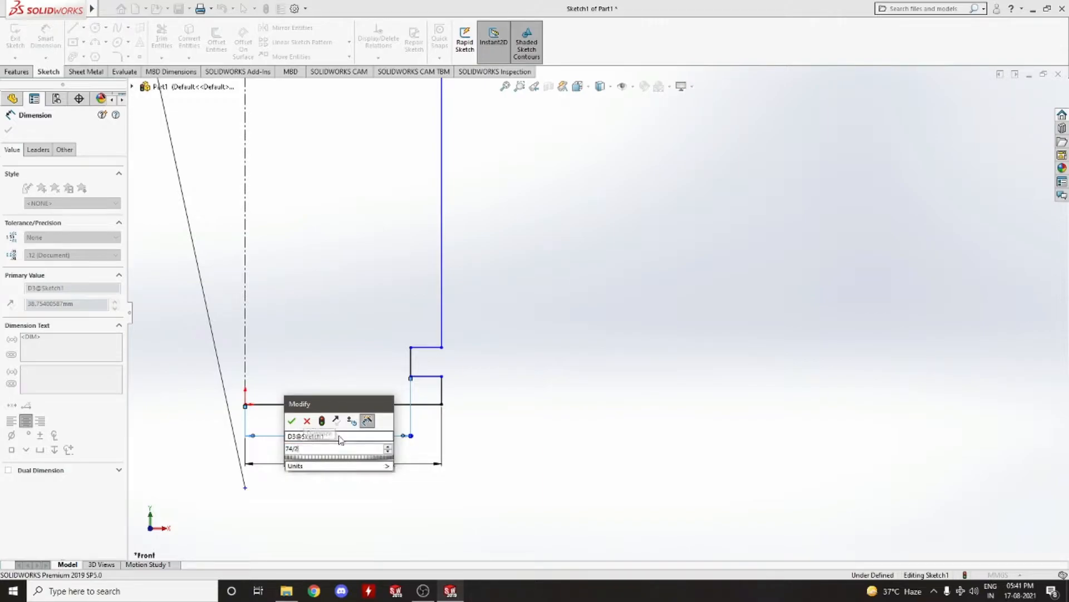
pyautogui.press('Return')
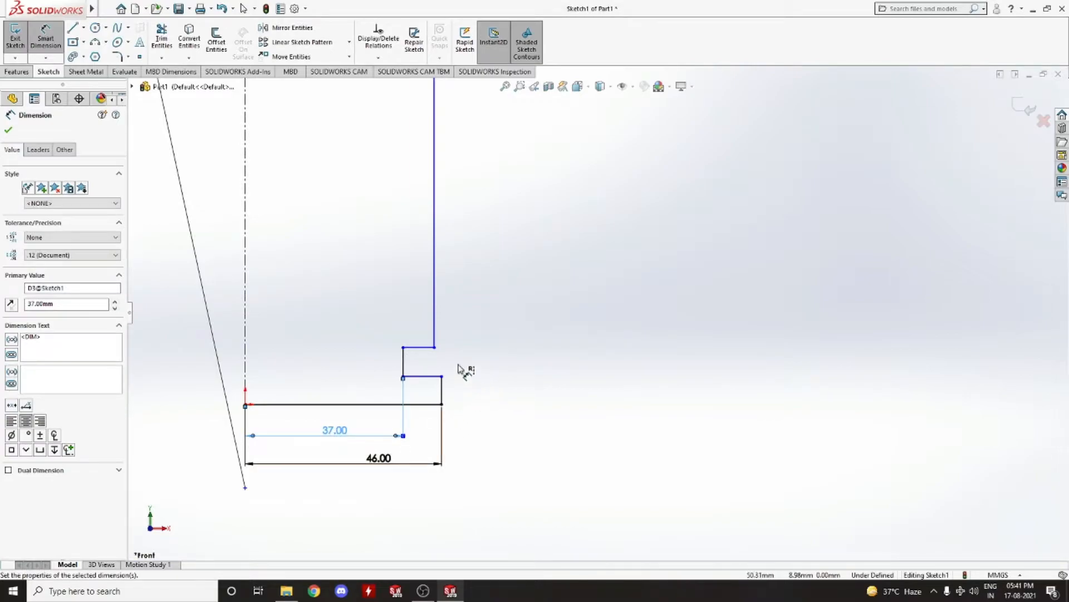
# Step: Add a Vertical relation between the two outer corner points of the lower notch
pyautogui.click(434, 347)
pyautogui.click(442, 377)
pyautogui.press('Escape')
pyautogui.press('Escape')
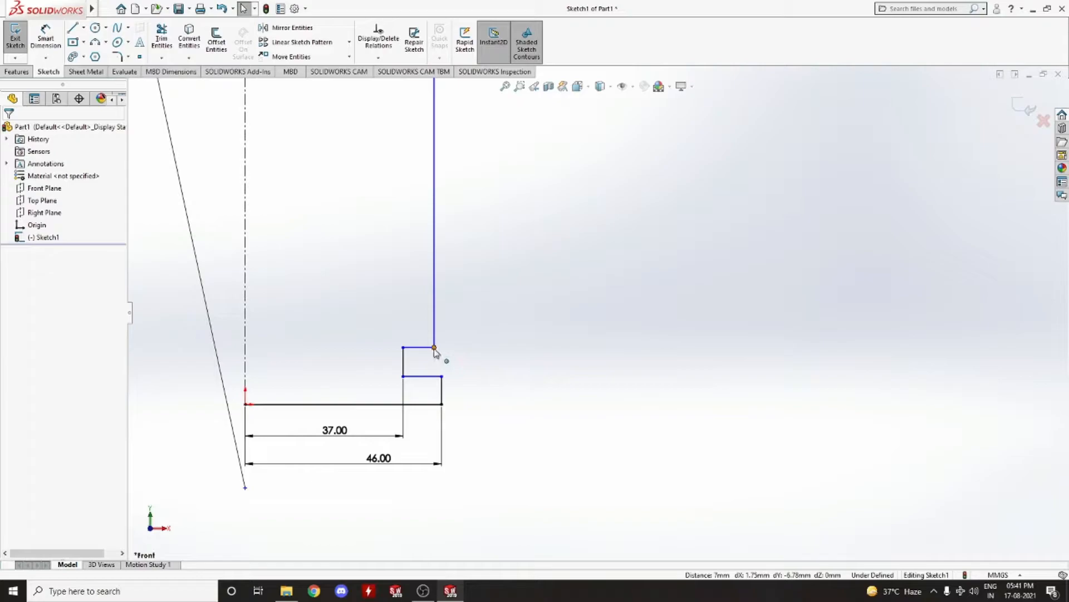
pyautogui.click(435, 348)
pyautogui.keyDown('ctrl'); pyautogui.click(442, 377); pyautogui.keyUp('ctrl')
pyautogui.click(11, 322)
pyautogui.scroll(2, 412, 277)
pyautogui.scroll(4, 506, 335)
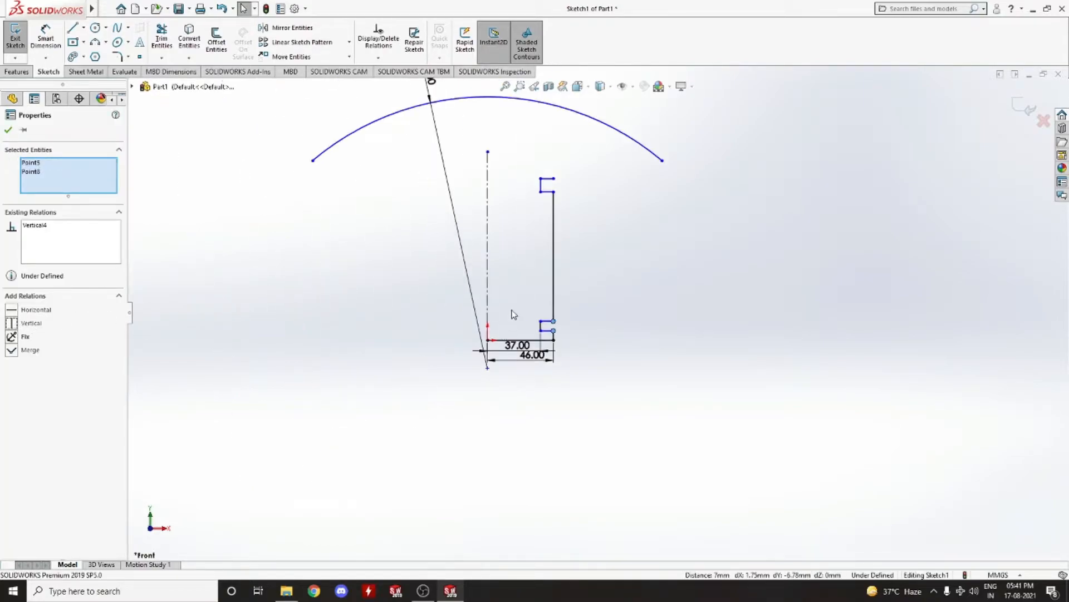
pyautogui.scroll(-2, 549, 263)
pyautogui.press('Escape')
# Step: Dimension the height of the lower notch's inner vertical edge as 2 mm
pyautogui.scroll(-5, 555, 414)
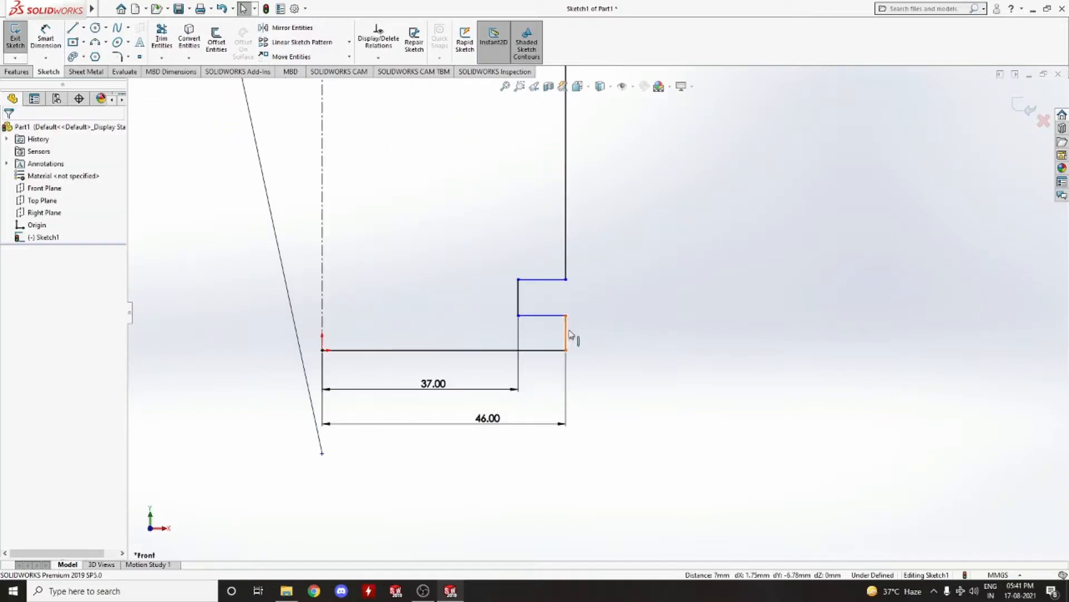
pyautogui.moveTo(439, 301); pyautogui.dragTo(436, 189, button='right')
pyautogui.click(518, 297)
pyautogui.click(483, 296)
pyautogui.press('Return')
pyautogui.write('2')
pyautogui.press('Return')
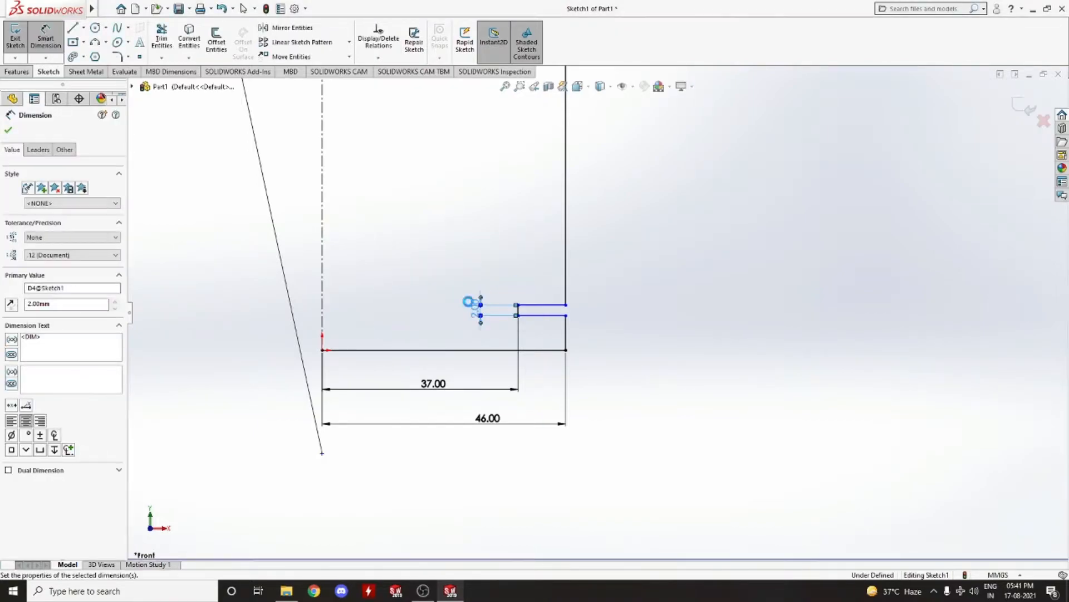
# Step: Dimension the vertical distance from the bottom line to the lower notch's upper edge as 7 mm
pyautogui.click(557, 316)
pyautogui.click(557, 350)
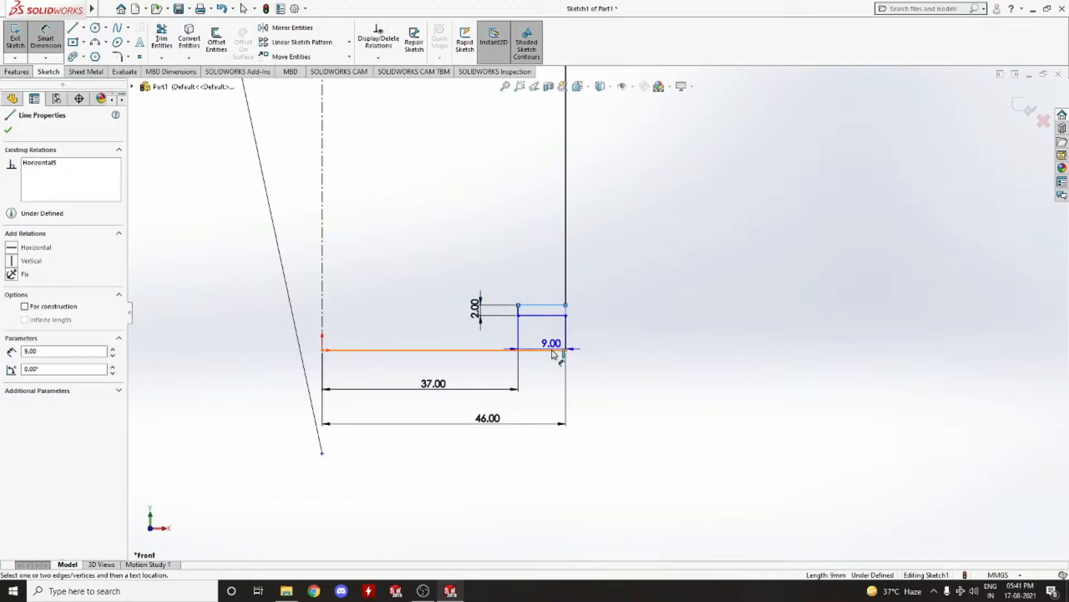
pyautogui.click(610, 333)
pyautogui.write('7')
pyautogui.press('Return')
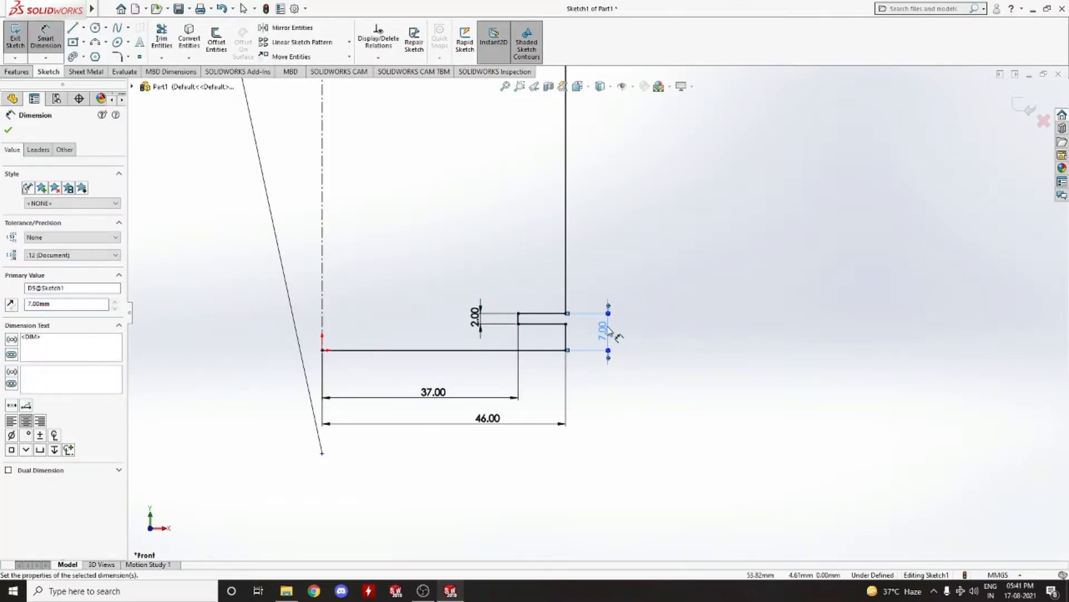
pyautogui.press('Escape')
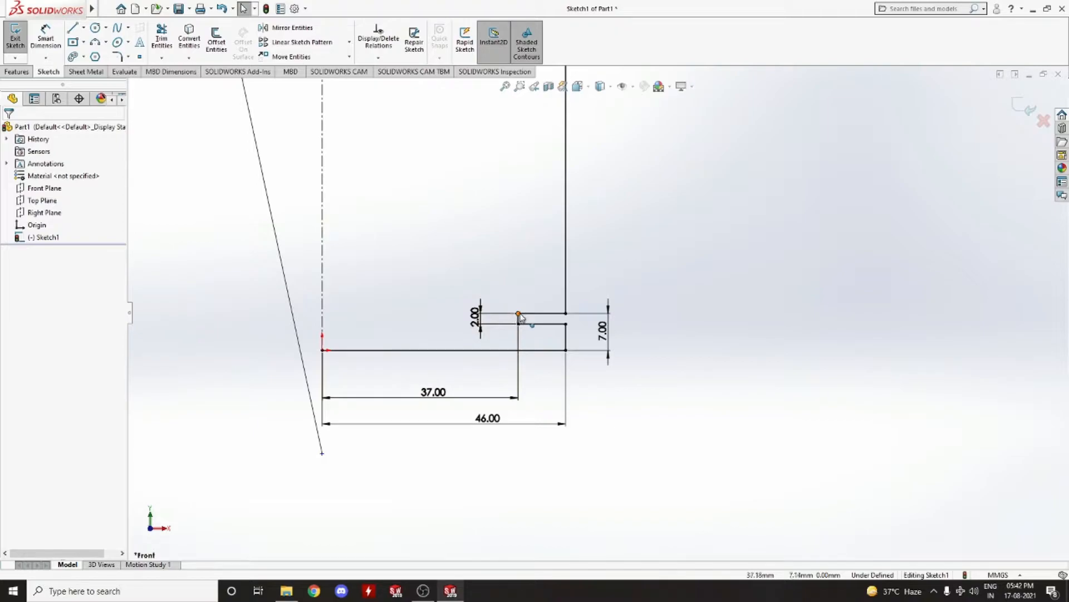
# Step: Convert the profile's horizontal bottom line to construction geometry
pyautogui.scroll(5, 572, 308)
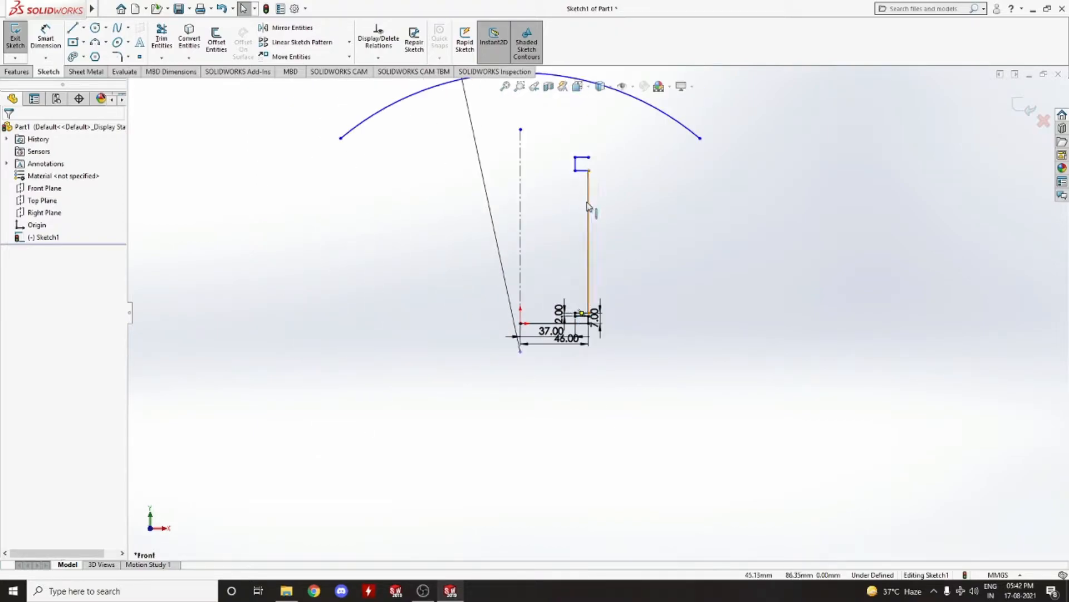
pyautogui.scroll(-2, 589, 214)
pyautogui.scroll(-2, 543, 412)
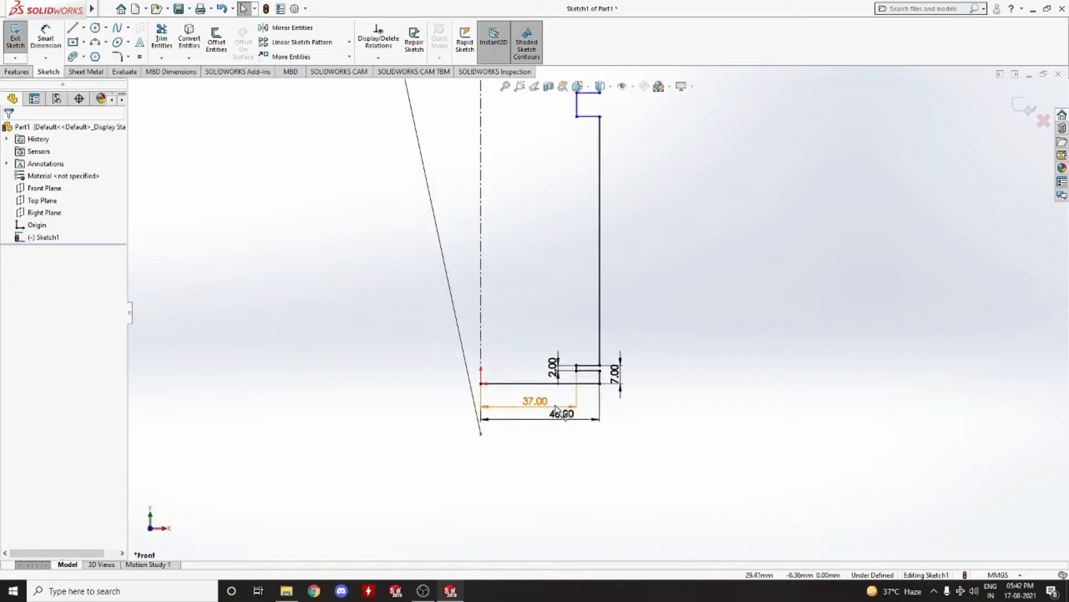
pyautogui.click(522, 374)
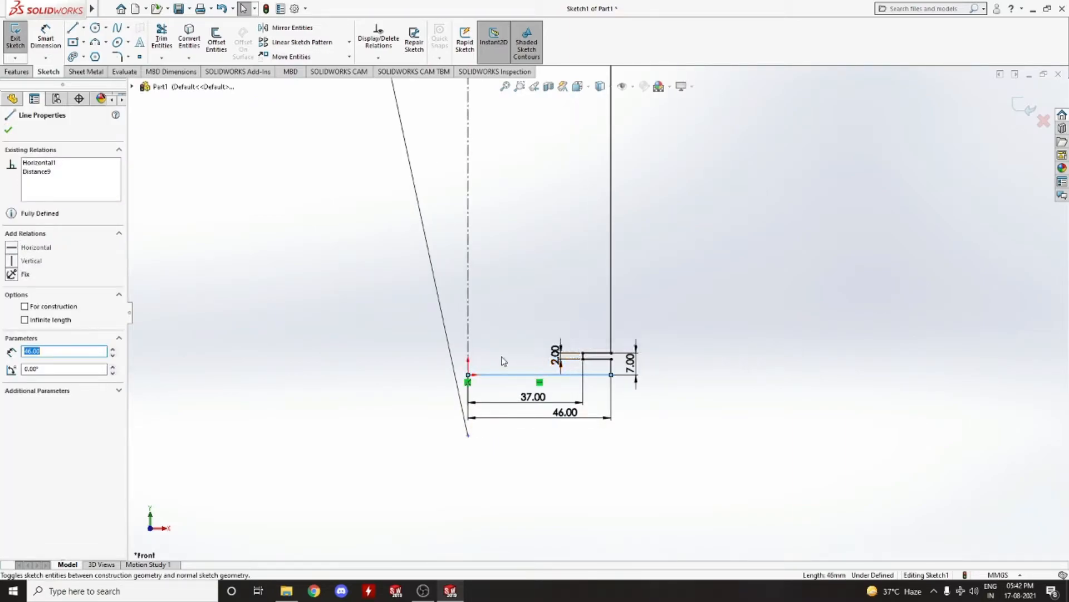
pyautogui.click(526, 349)
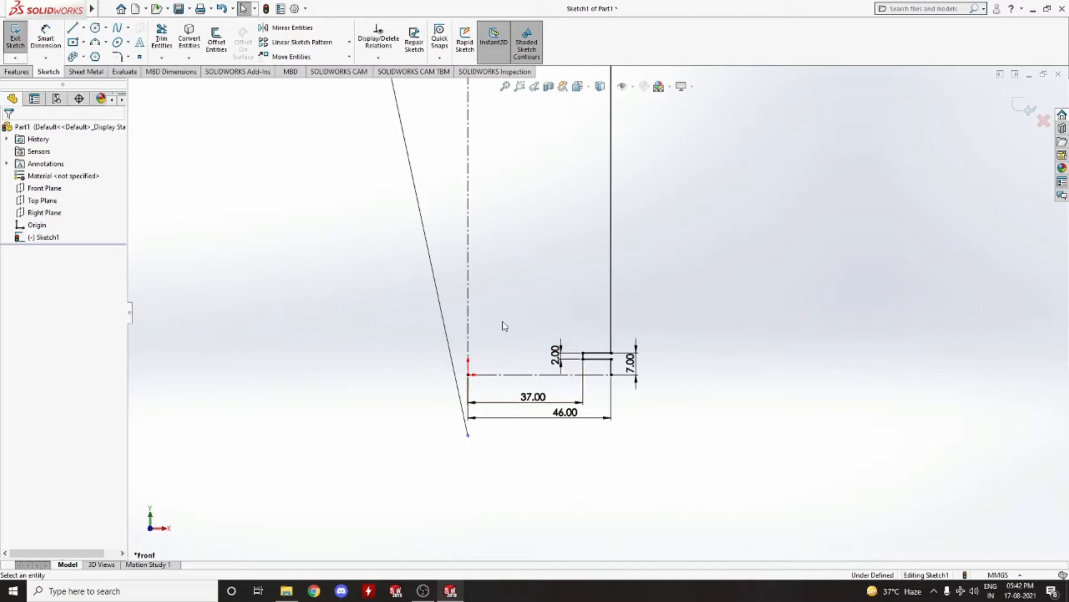
# Step: Move the 7 mm dimension farther out and place the 2 mm notch dimension outside the profile
pyautogui.click(72, 27)
pyautogui.press('Escape')
pyautogui.scroll(-5, 647, 370)
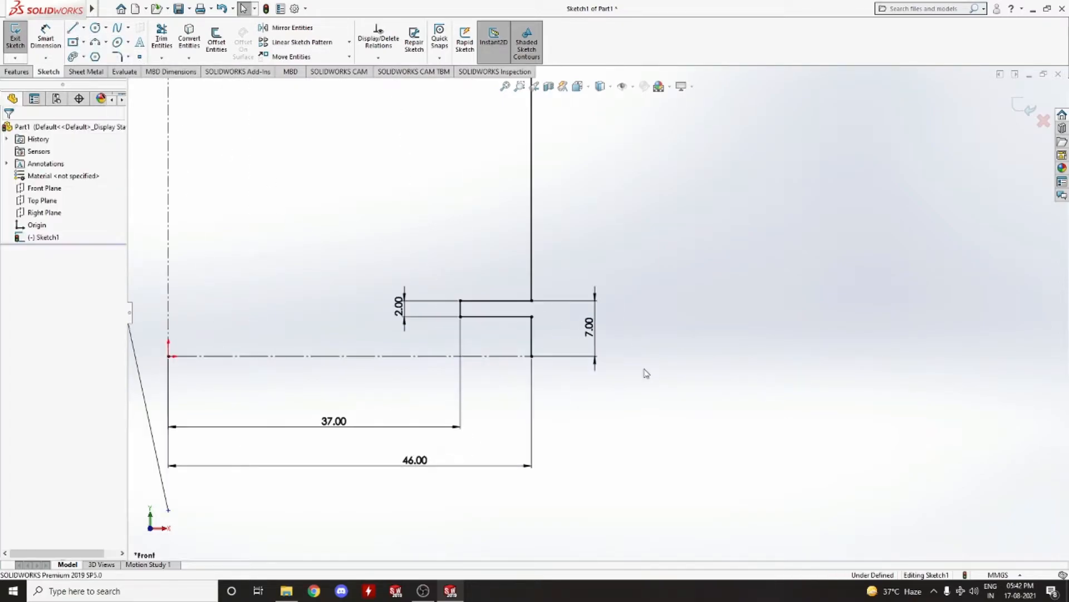
pyautogui.moveTo(596, 303); pyautogui.dragTo(766, 303)
pyautogui.moveTo(261, 266); pyautogui.dragTo(562, 285)
pyautogui.press('Escape')
pyautogui.scroll(7, 421, 276)
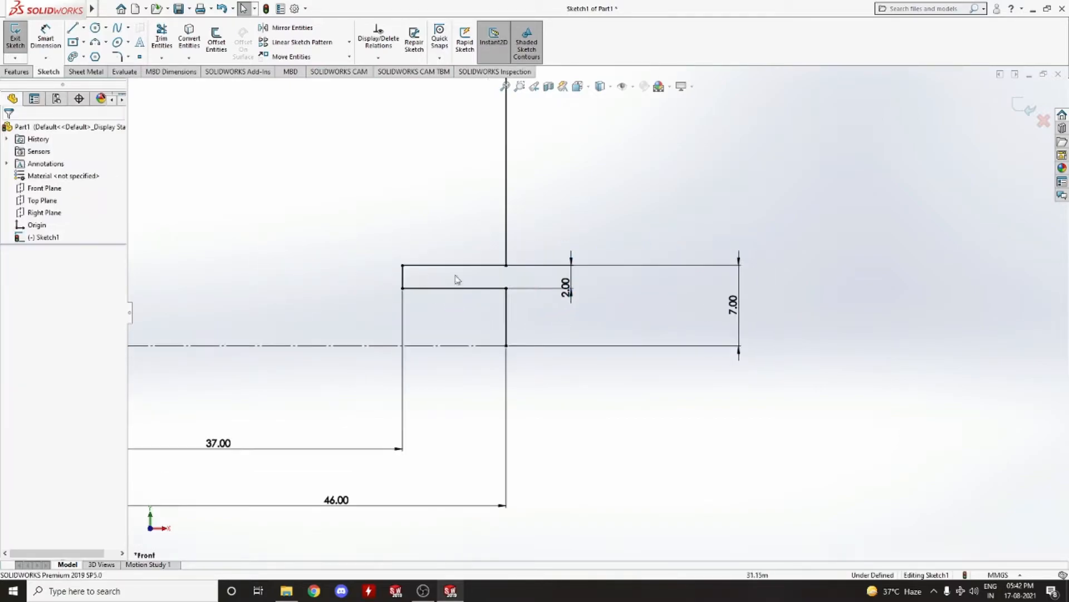
# Step: Sketch a vertical line about 36 mm long upward from the bottom construction line, just inside the lower notch
pyautogui.scroll(-2, 500, 291)
pyautogui.press('l')
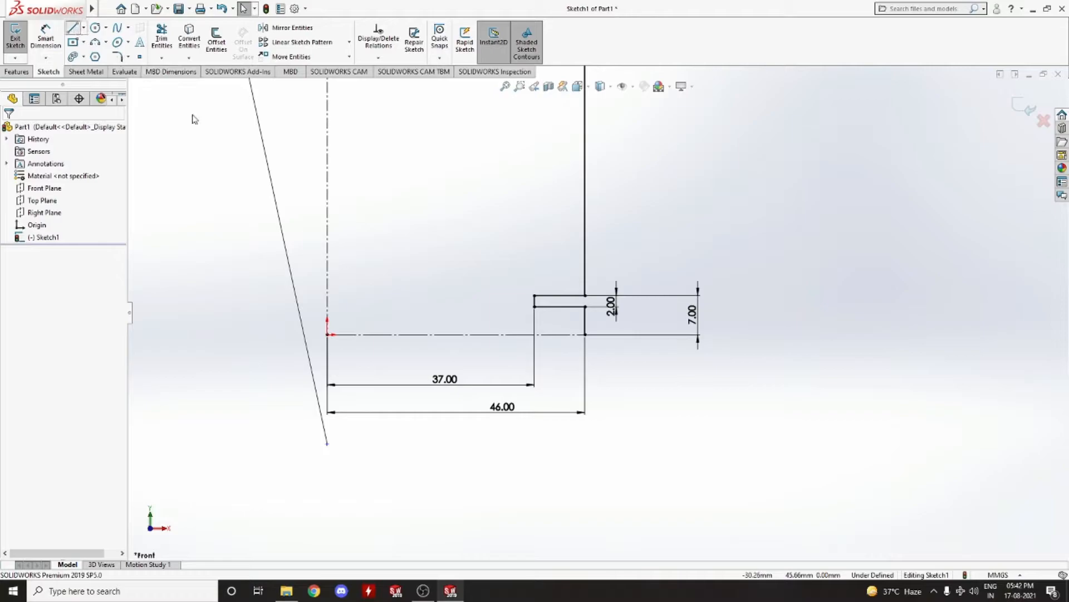
pyautogui.click(514, 334)
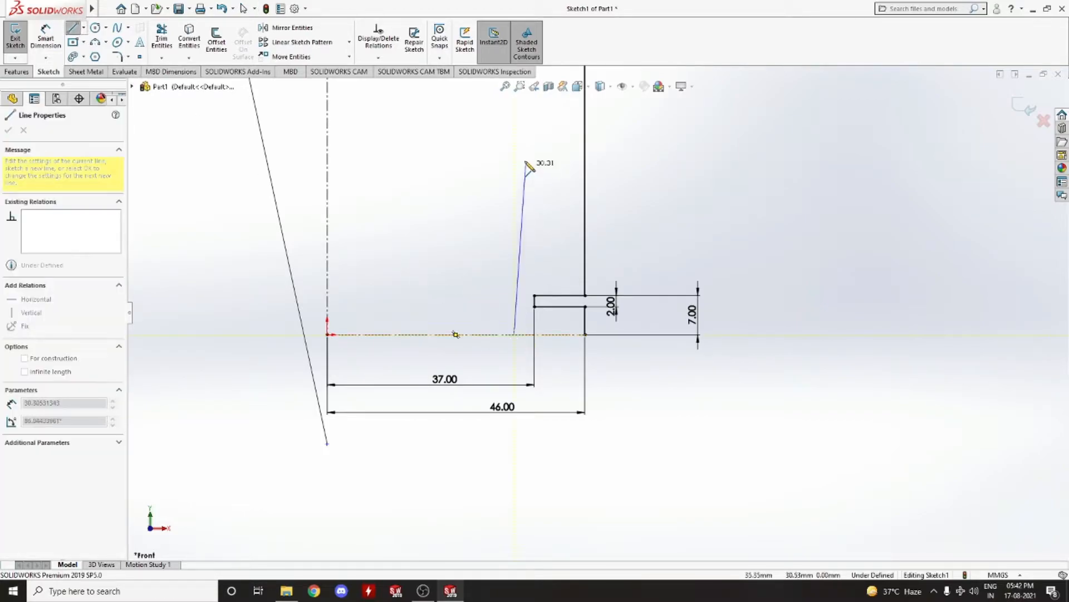
pyautogui.click(514, 134)
pyautogui.press('Escape')
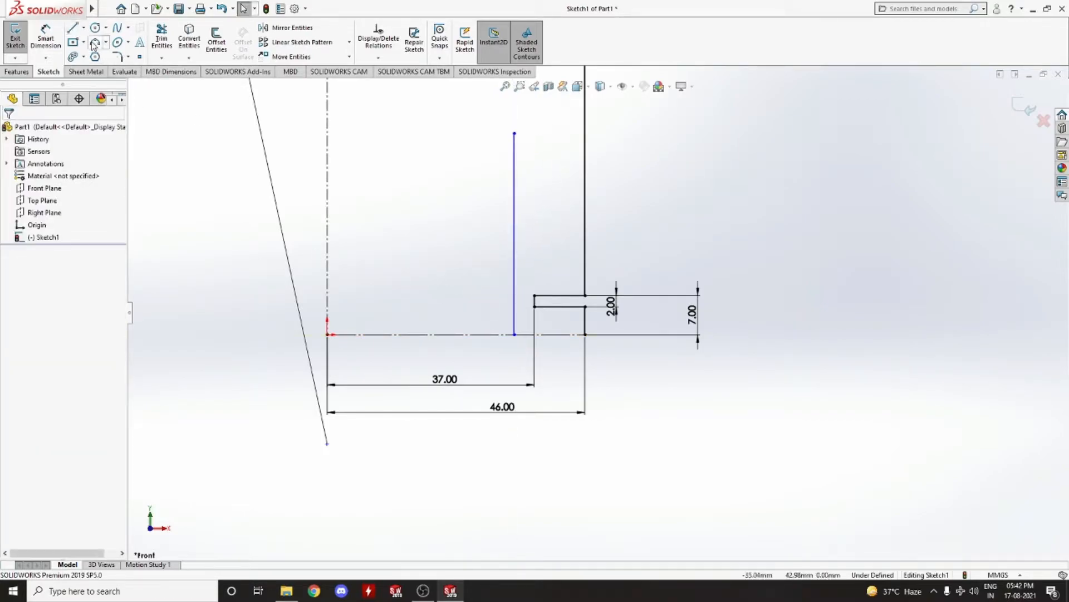
# Step: Dimension the distance from the centerline to the new vertical line, keeping its drawn value
pyautogui.click(49, 32)
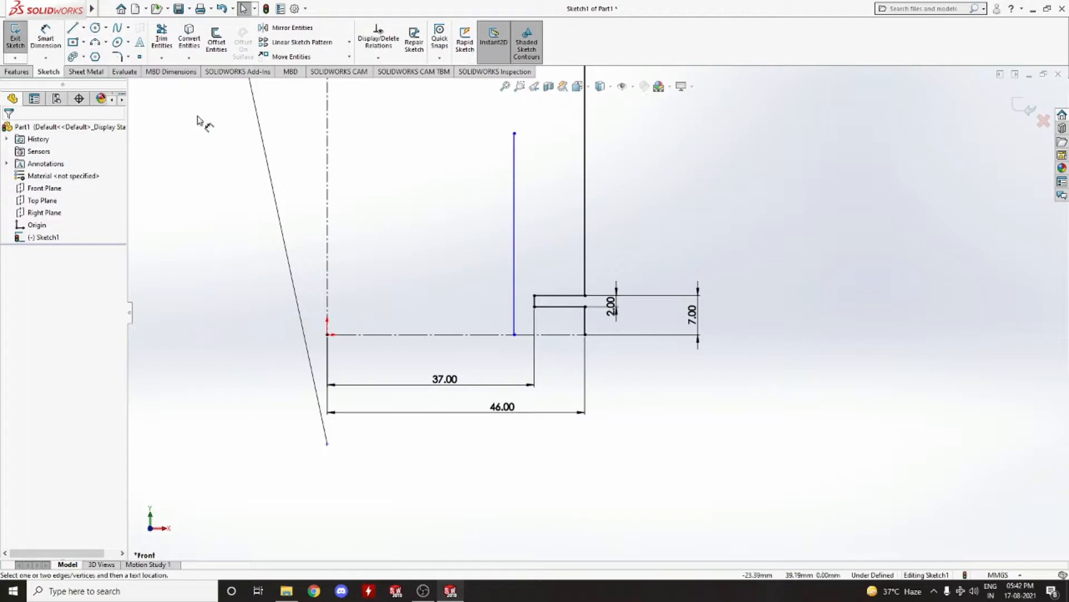
pyautogui.click(327, 276)
pyautogui.click(514, 286)
pyautogui.click(434, 353)
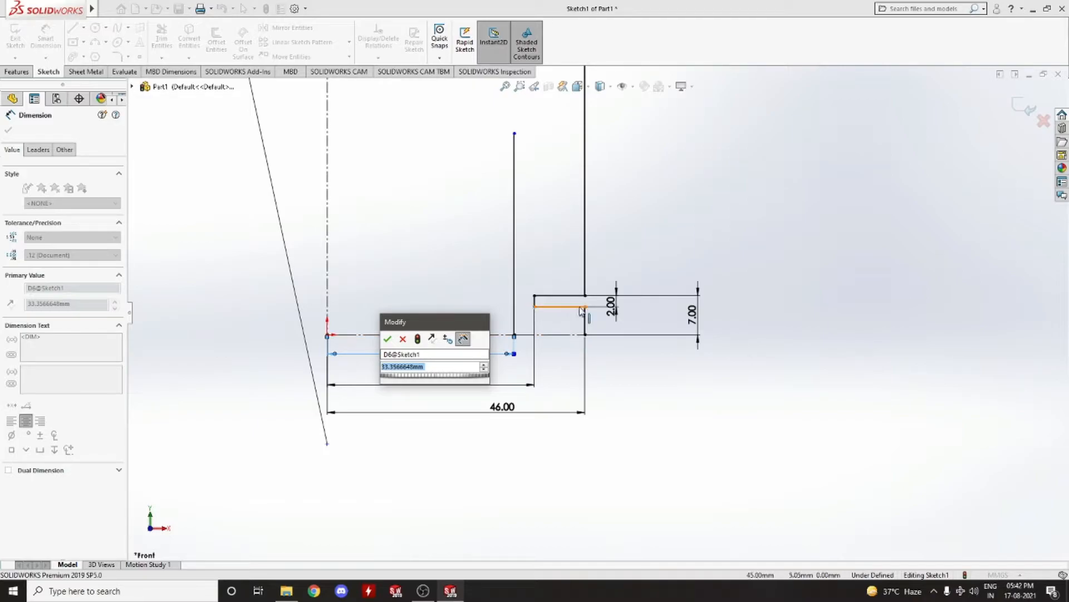
pyautogui.click(388, 338)
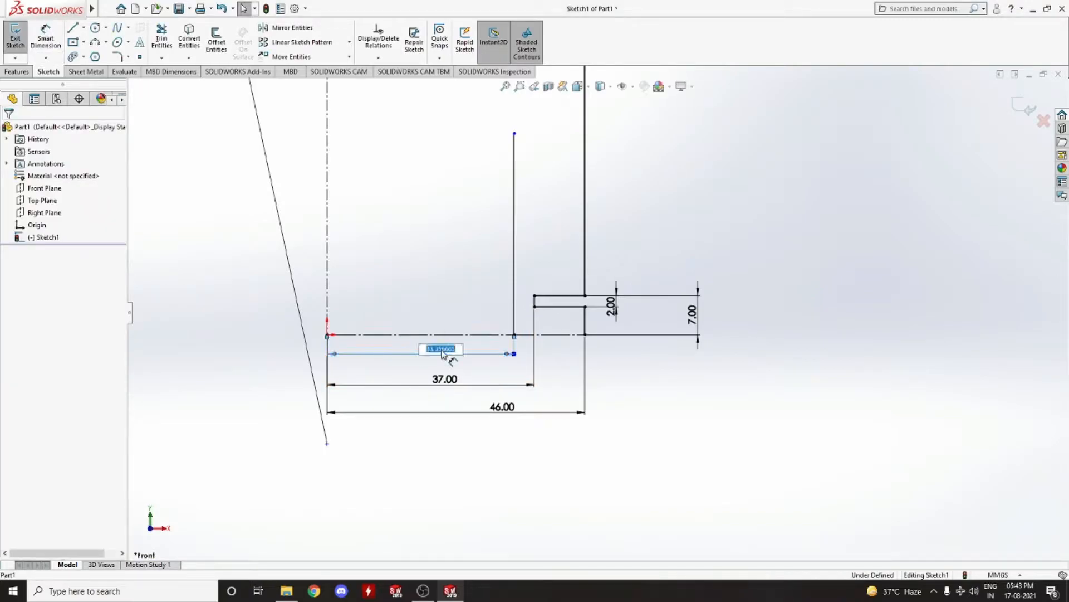
# Step: Delete the new vertical line and its distance dimension from the centerline
pyautogui.rightClick(444, 352)
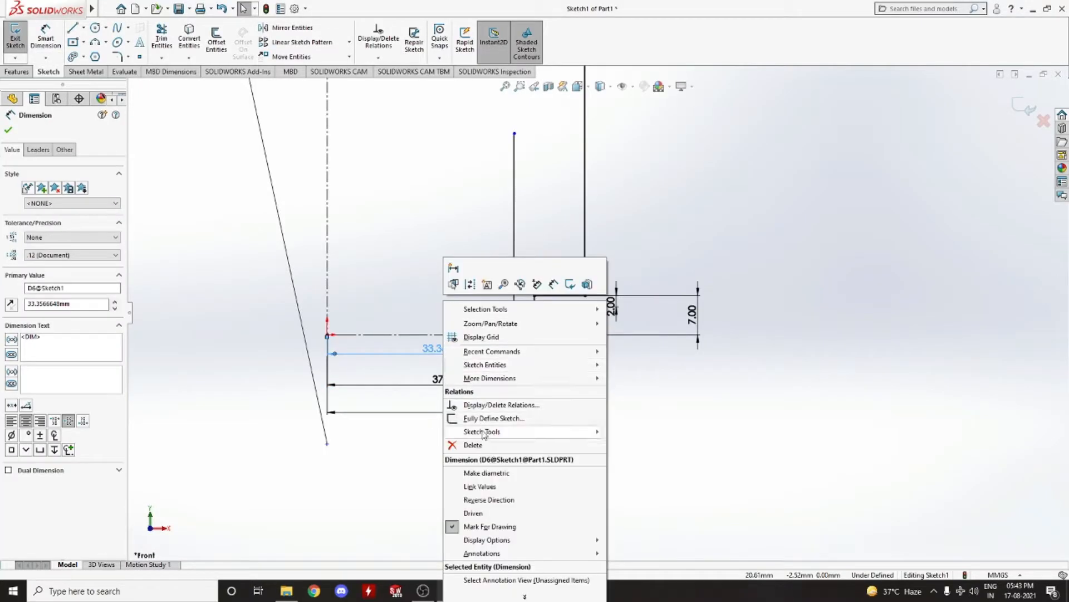
pyautogui.click(472, 445)
pyautogui.click(515, 300)
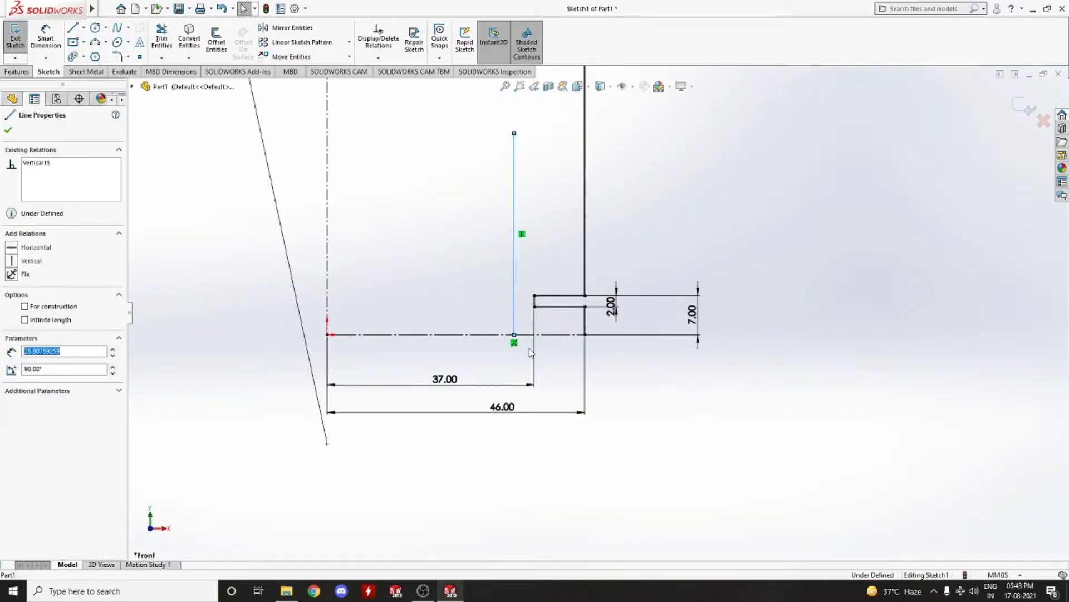
pyautogui.rightClick(516, 305)
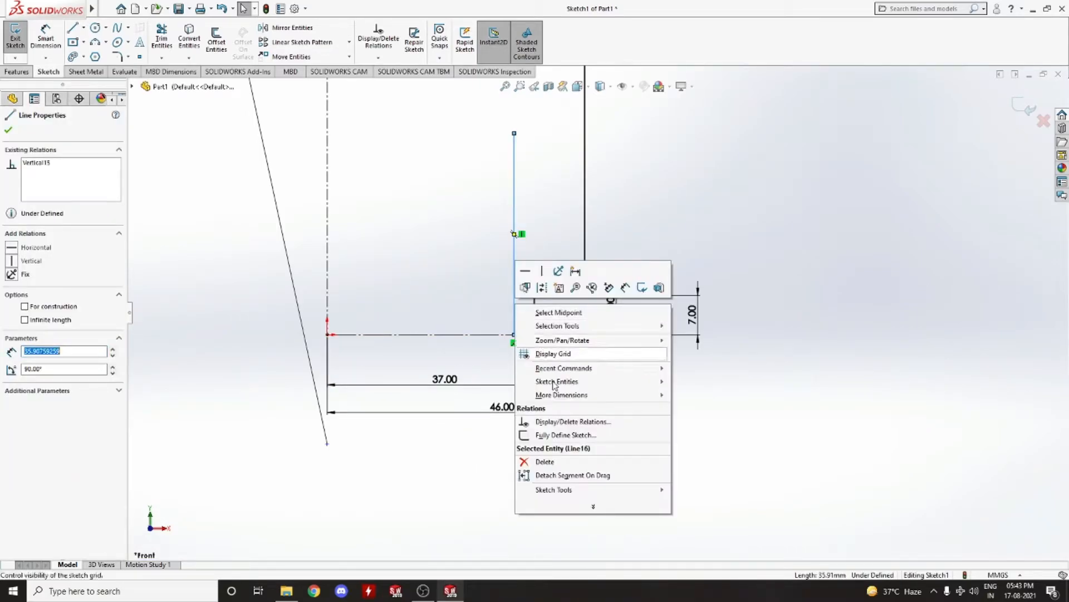
pyautogui.click(543, 462)
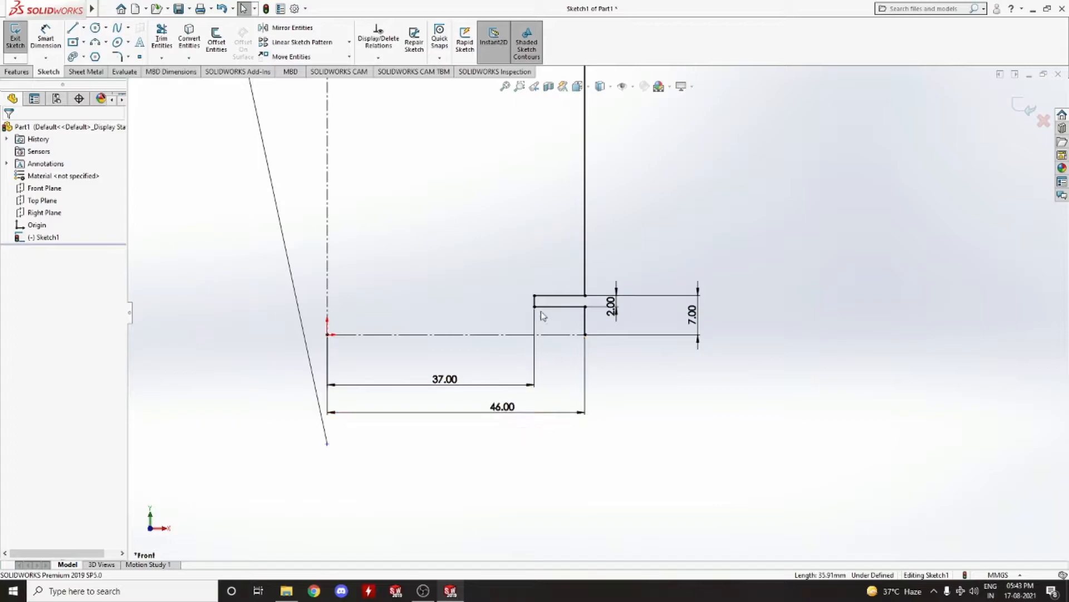
# Step: Set the distance from the centerline to the lower notch's inner edge to 42.5 mm
pyautogui.doubleClick(443, 380)
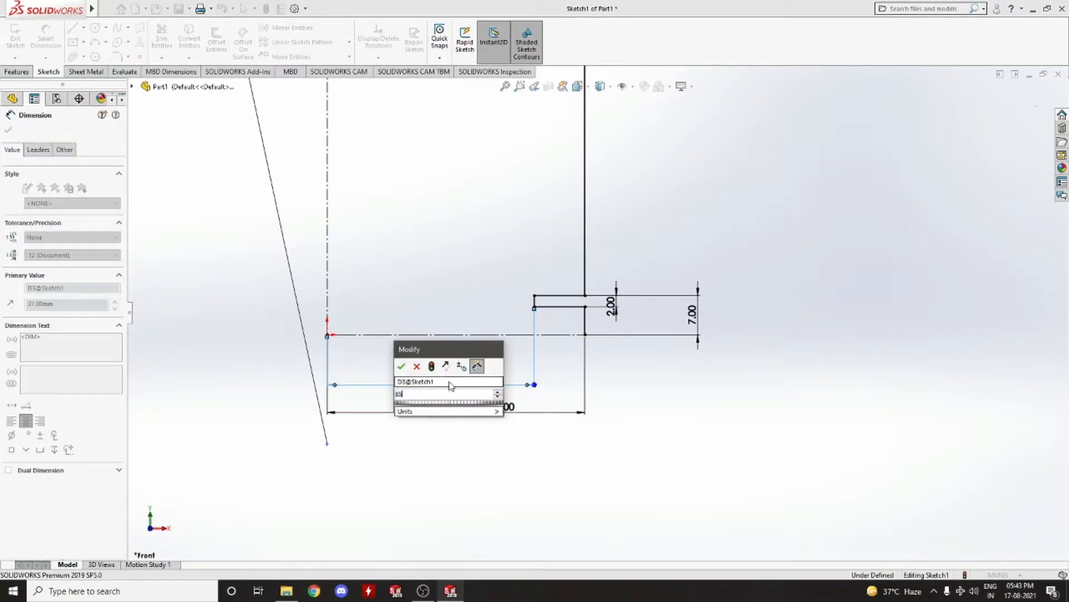
pyautogui.press('Return')
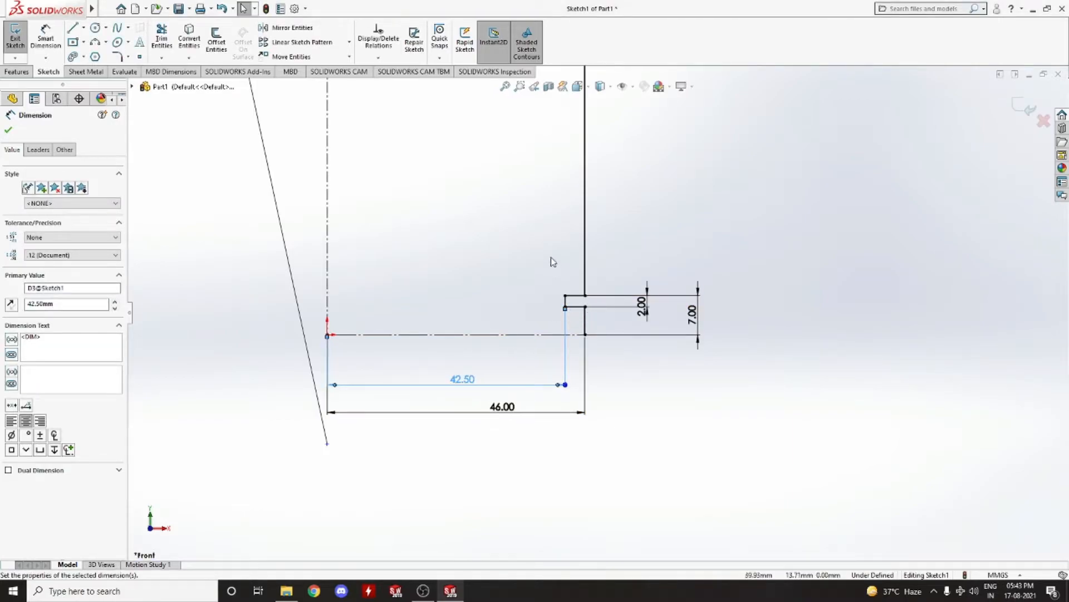
# Step: Sketch a vertical line about 74 mm long upward from the bottom construction line, between the centerline and the lower notch
pyautogui.scroll(8, 554, 262)
pyautogui.scroll(-4, 596, 245)
pyautogui.scroll(-3, 568, 344)
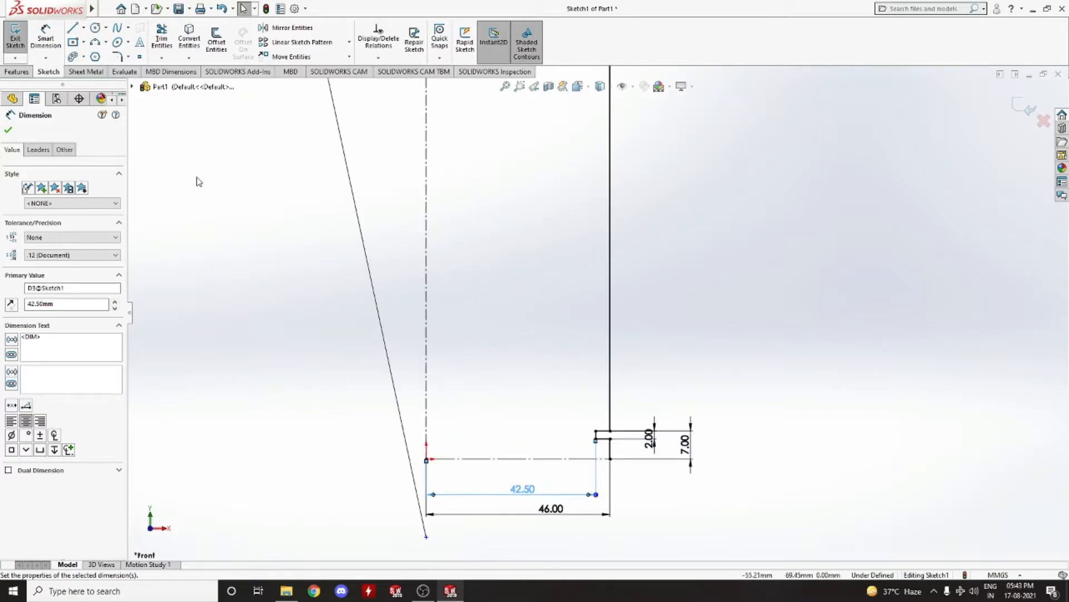
pyautogui.click(72, 27)
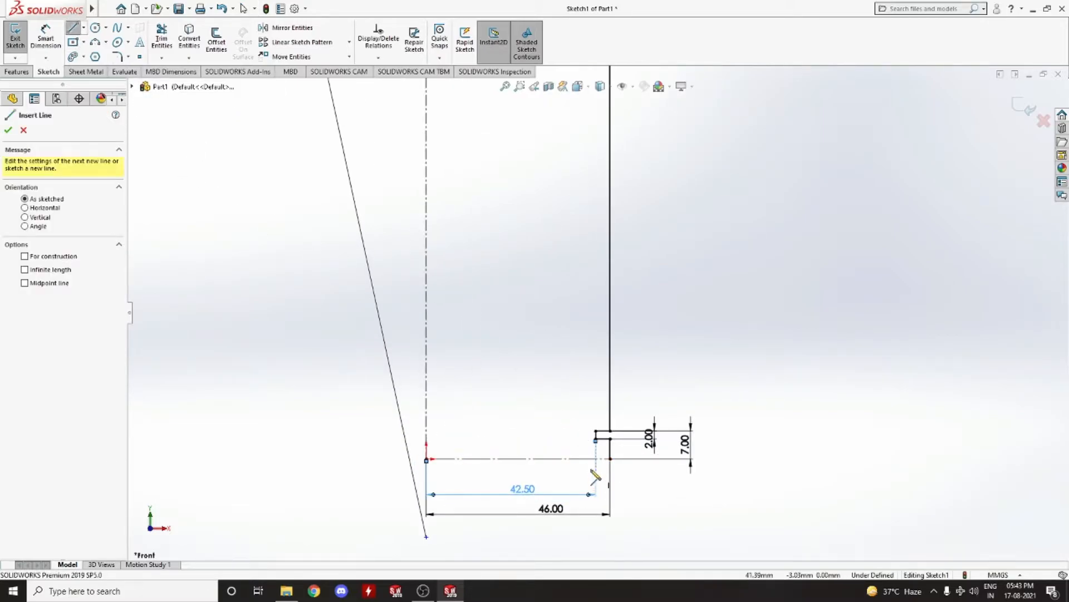
pyautogui.click(575, 459)
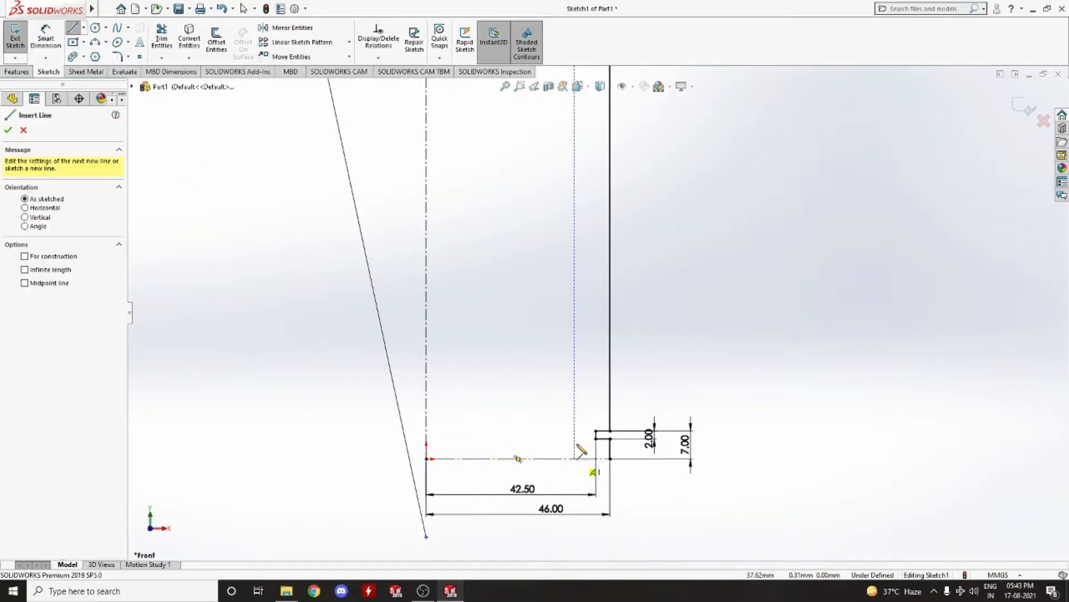
pyautogui.click(575, 161)
pyautogui.press('Escape')
pyautogui.rightClick(575, 162)
pyautogui.click(554, 191)
# Step: Dimension the distance from the centerline to the new vertical line at 37 mm
pyautogui.click(46, 38)
pyautogui.click(426, 390)
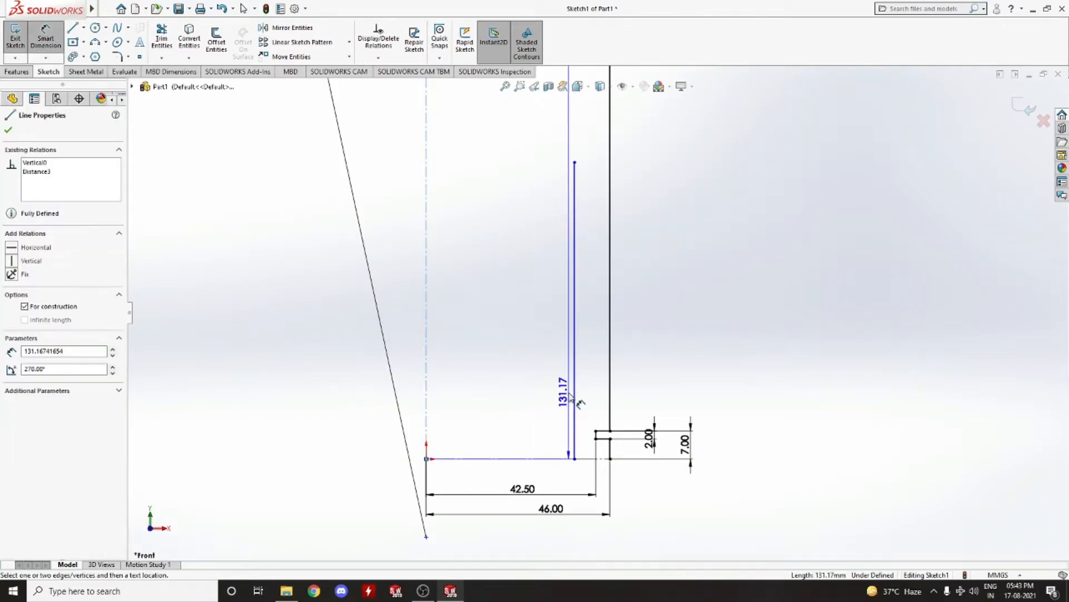
pyautogui.click(575, 384)
pyautogui.click(507, 478)
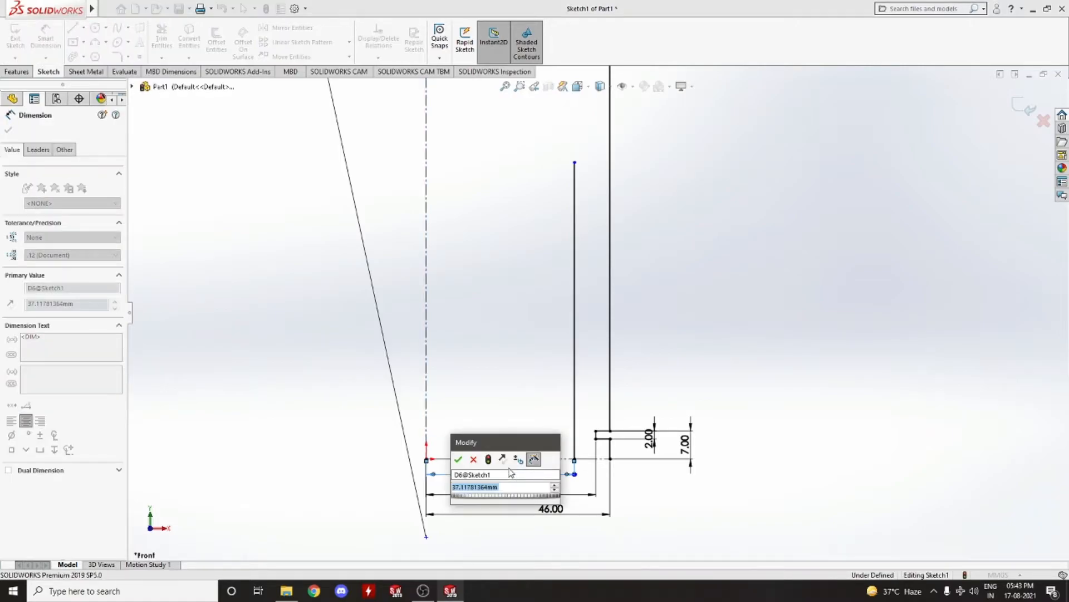
pyautogui.write('37.5')
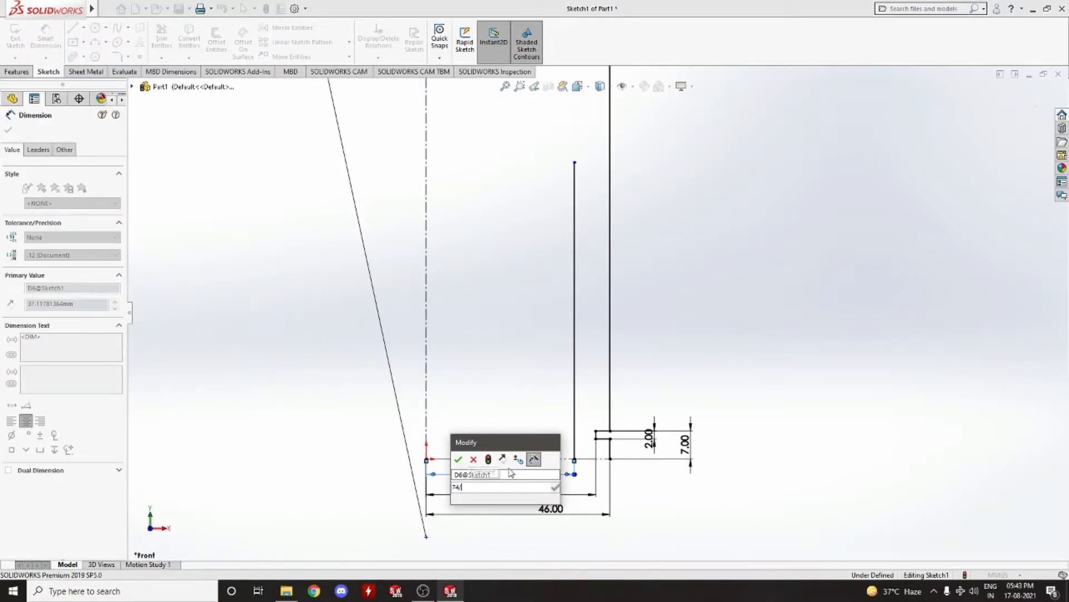
pyautogui.press('Return')
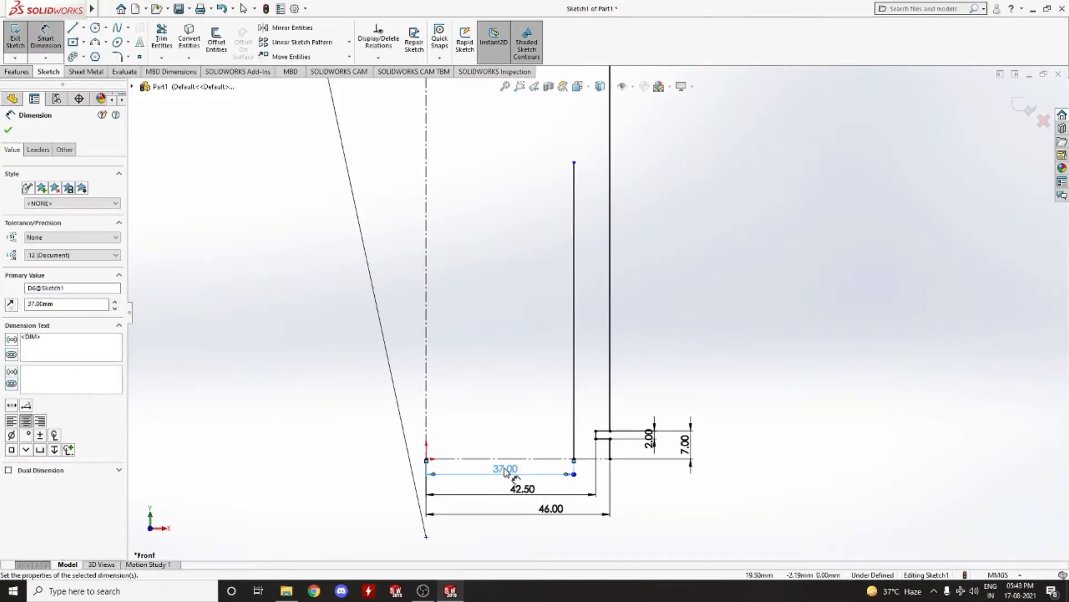
# Step: Sketch a horizontal line joining the inner vertical line's lower end to the outer profile's bottom corner
pyautogui.scroll(-2, 590, 463)
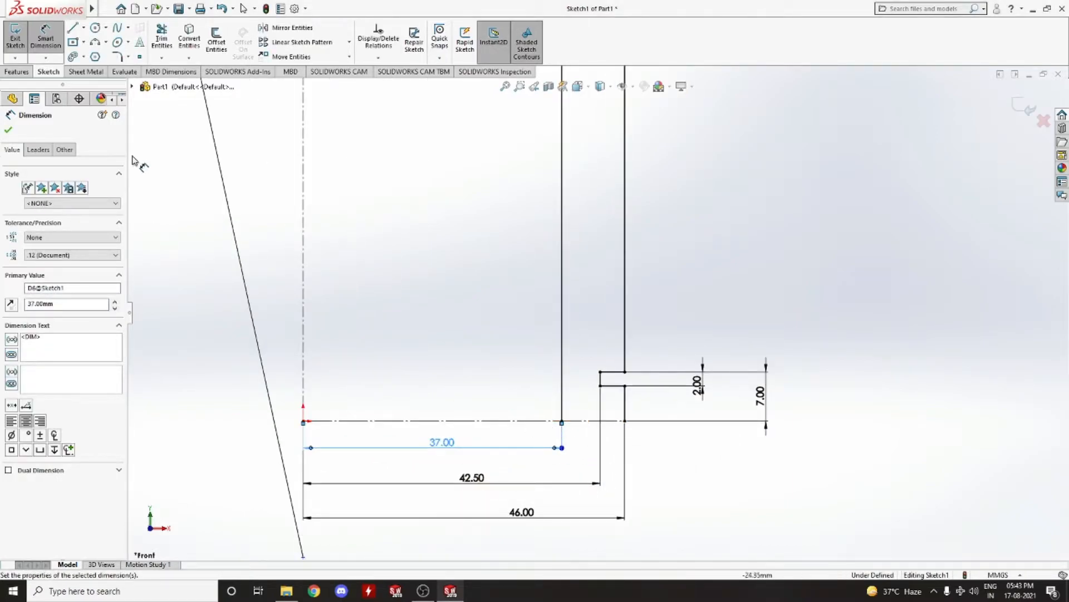
pyautogui.click(72, 28)
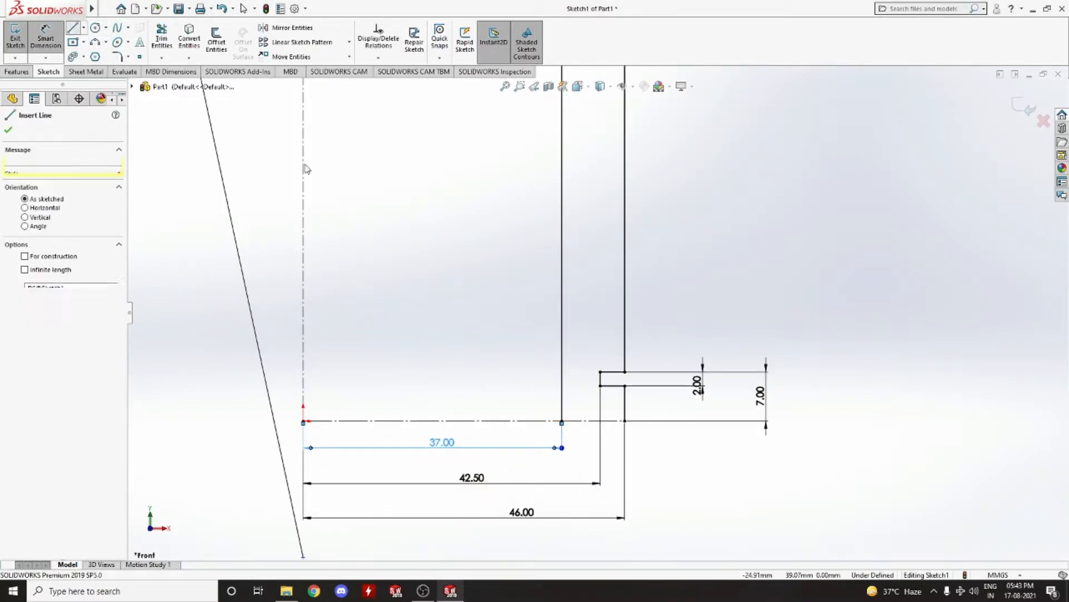
pyautogui.click(562, 421)
pyautogui.click(625, 421)
pyautogui.press('Escape')
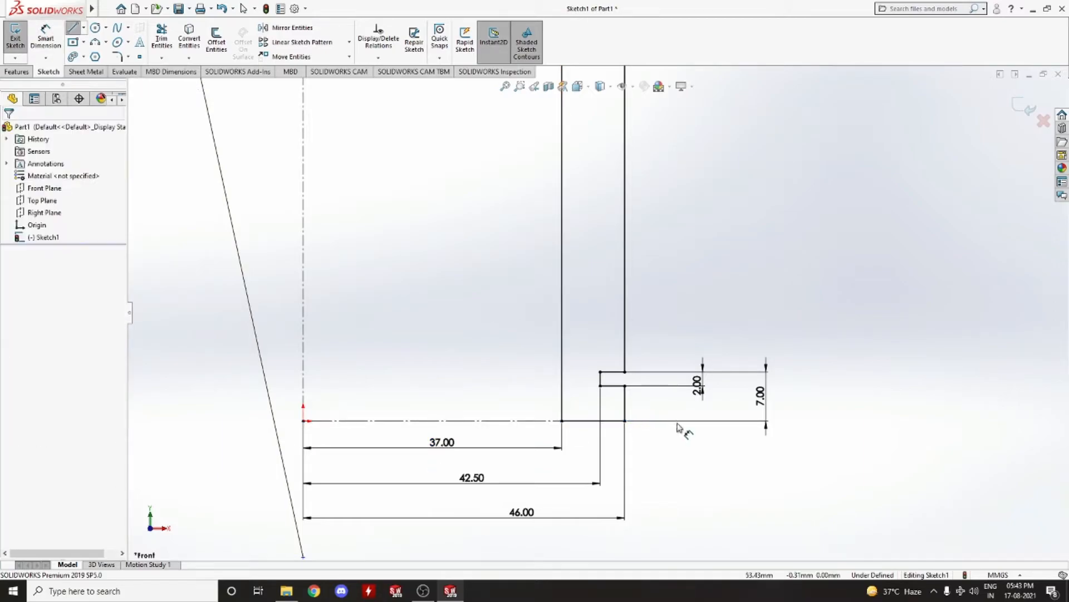
# Step: Try a vertical relation between the upper notch's lower inner corner and the lower notch's upper inner corner, and undo it
pyautogui.scroll(-2, 644, 417)
pyautogui.scroll(4, 589, 390)
pyautogui.scroll(6, 591, 363)
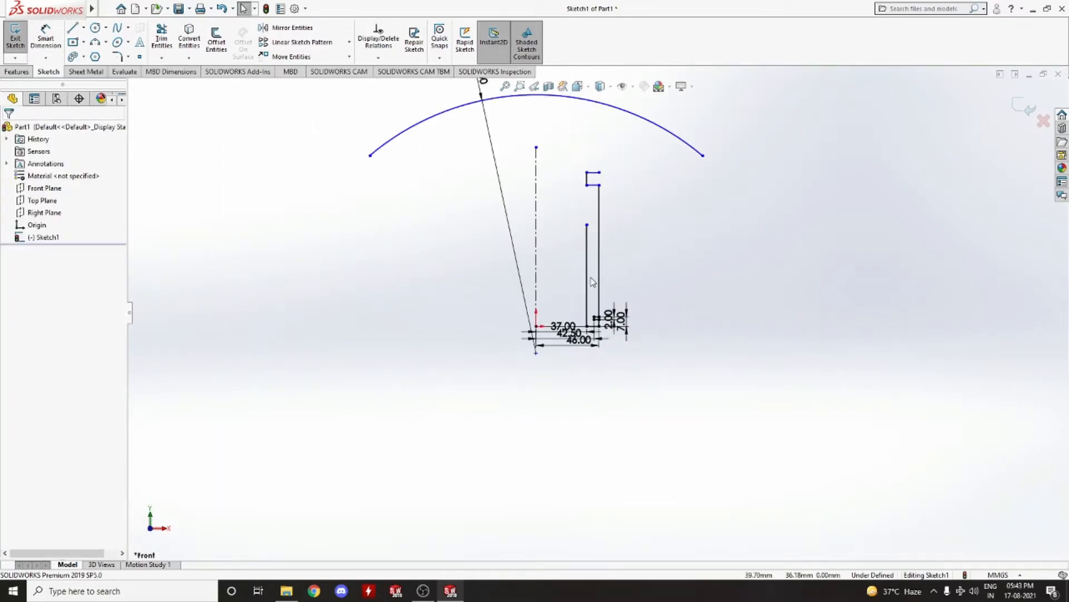
pyautogui.scroll(-5, 596, 252)
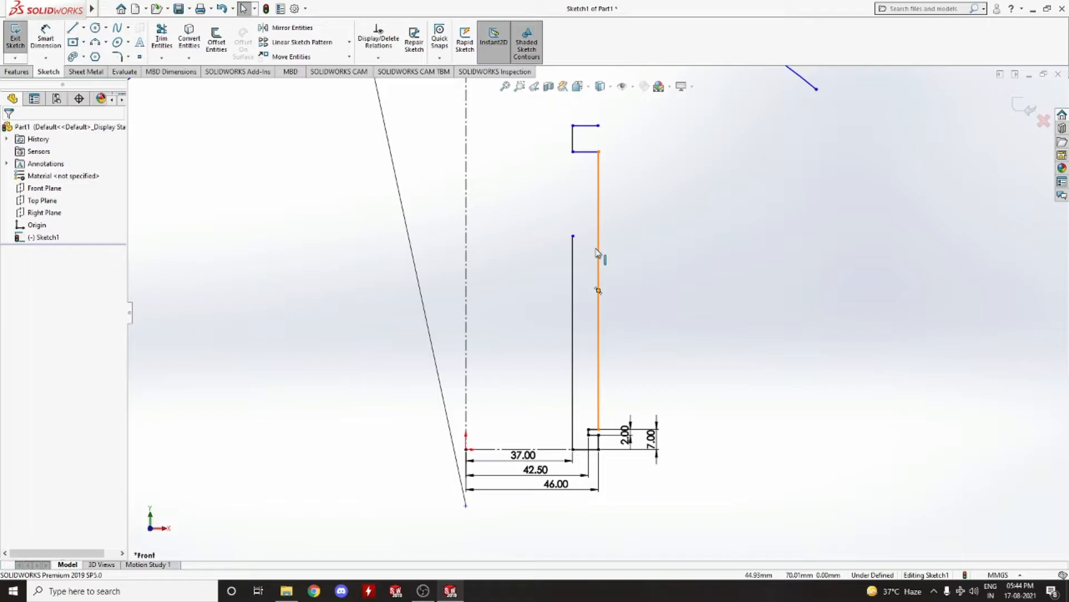
pyautogui.click(572, 139)
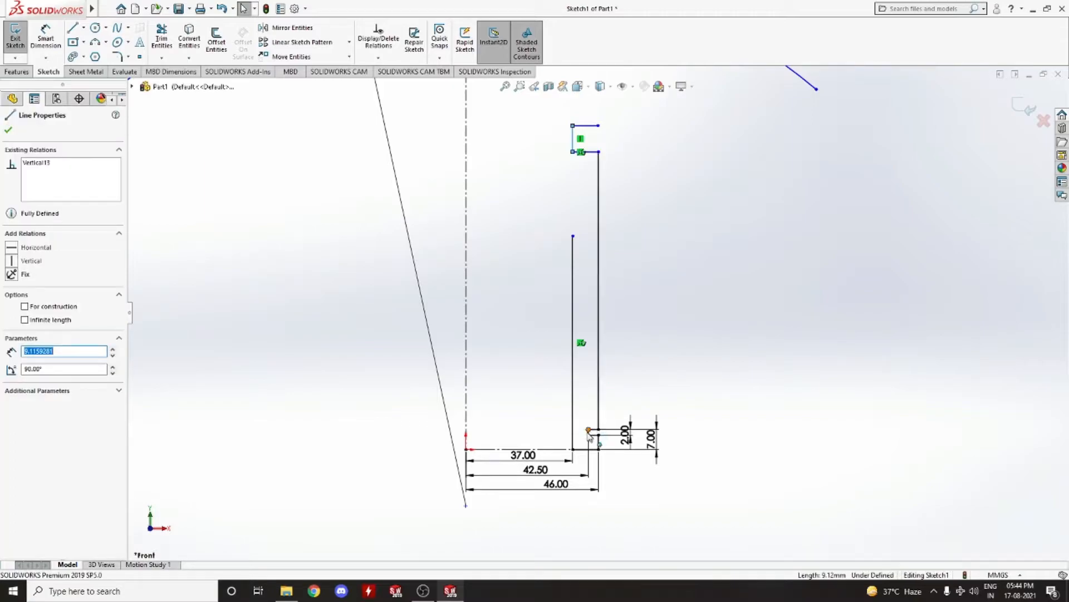
pyautogui.press('Escape')
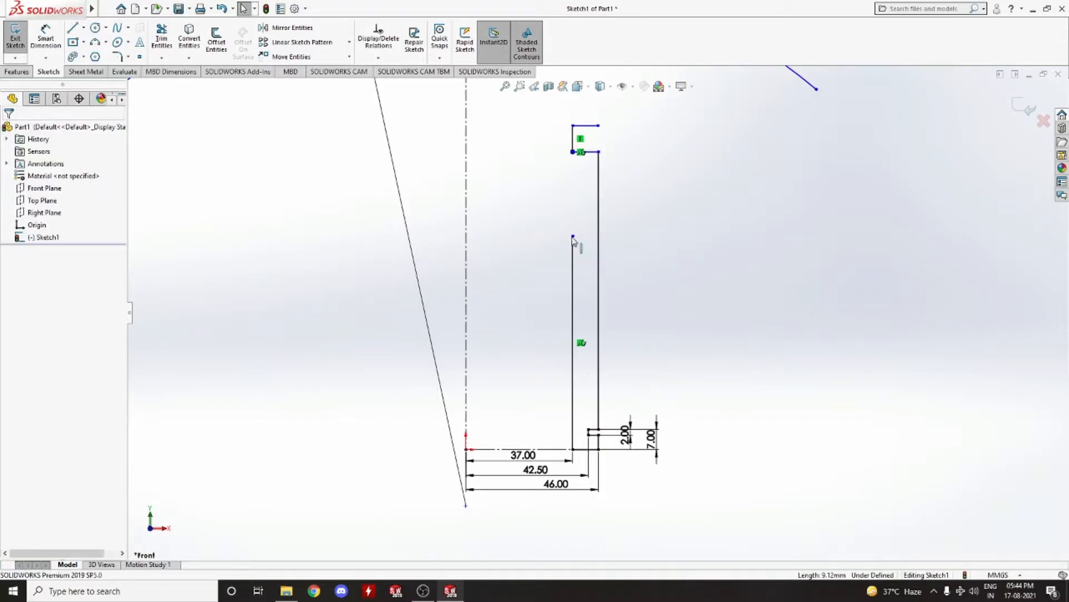
pyautogui.click(573, 153)
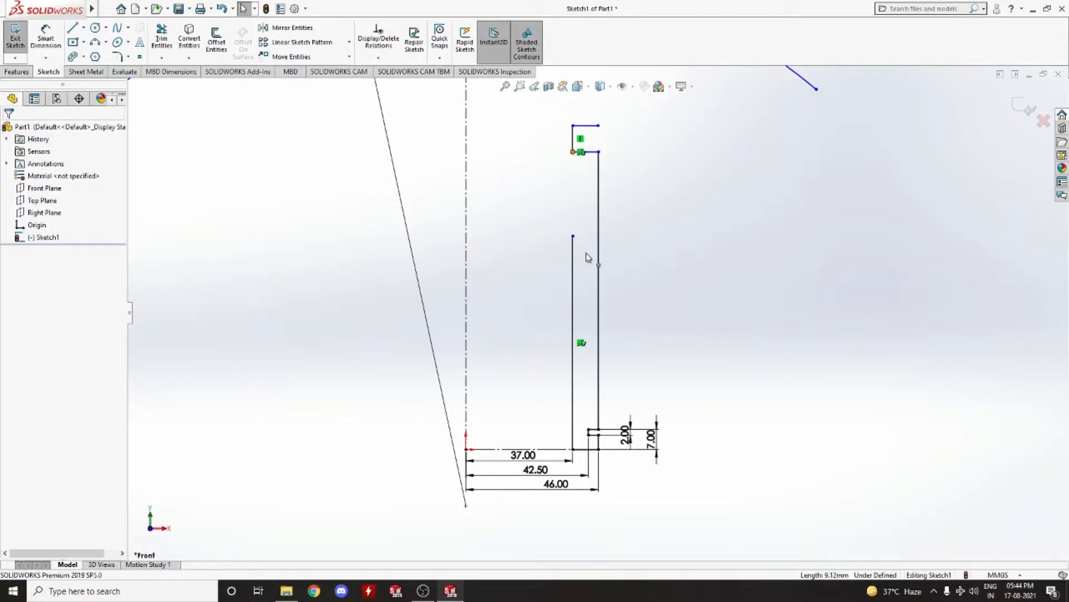
pyautogui.keyDown('ctrl'); pyautogui.click(588, 430); pyautogui.keyUp('ctrl')
pyautogui.click(35, 323)
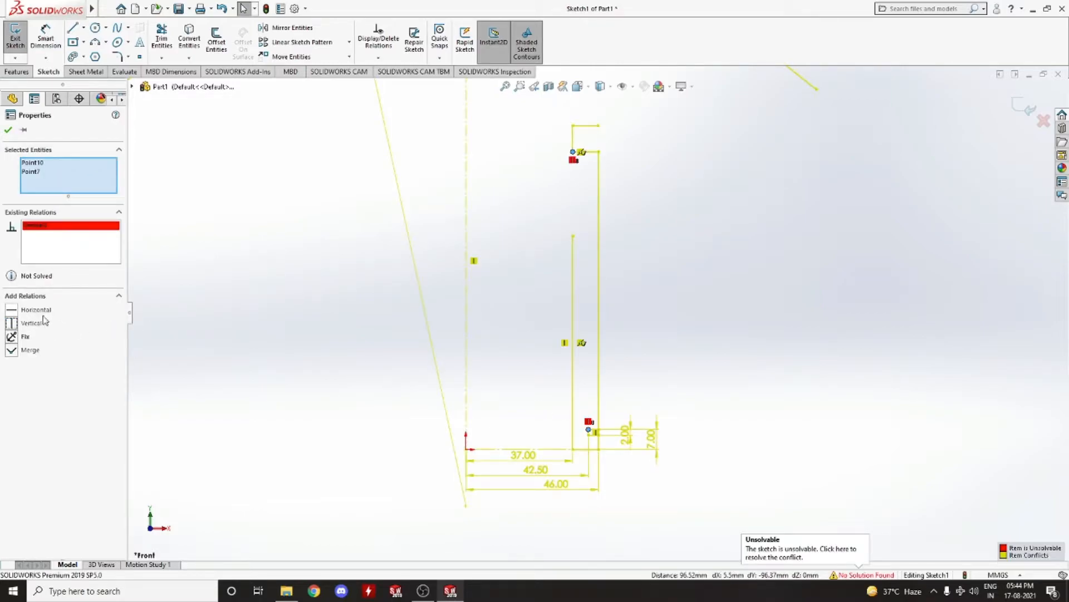
pyautogui.hotkey('ctrl', 'z')
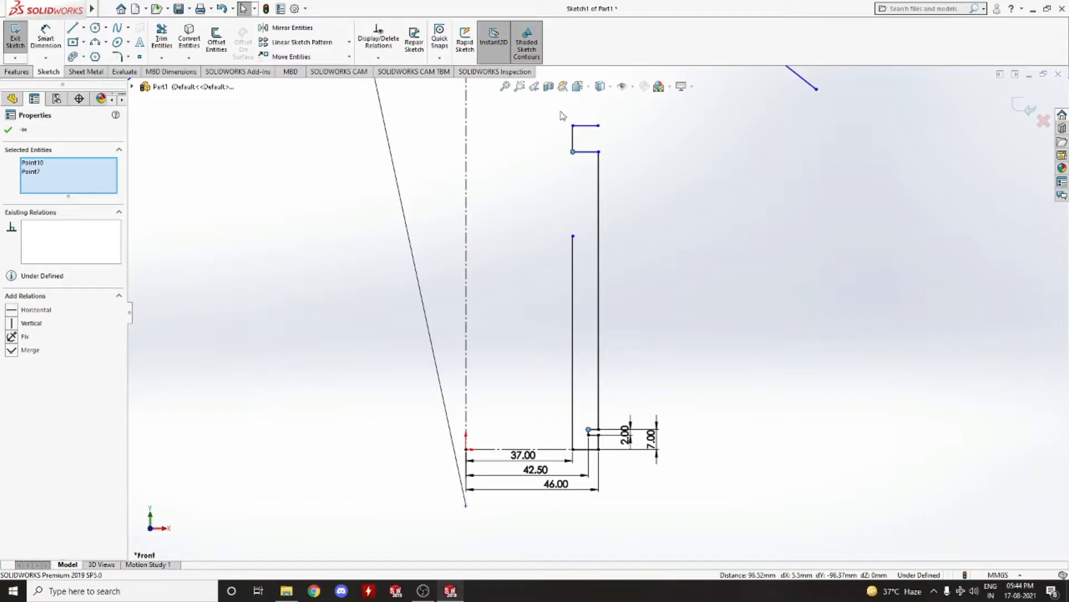
# Step: Free the upper notch's inner corner from the inner vertical line and move the notch's inner edge outward to 42.5 mm from the centerline
pyautogui.moveTo(599, 152); pyautogui.dragTo(599, 152)
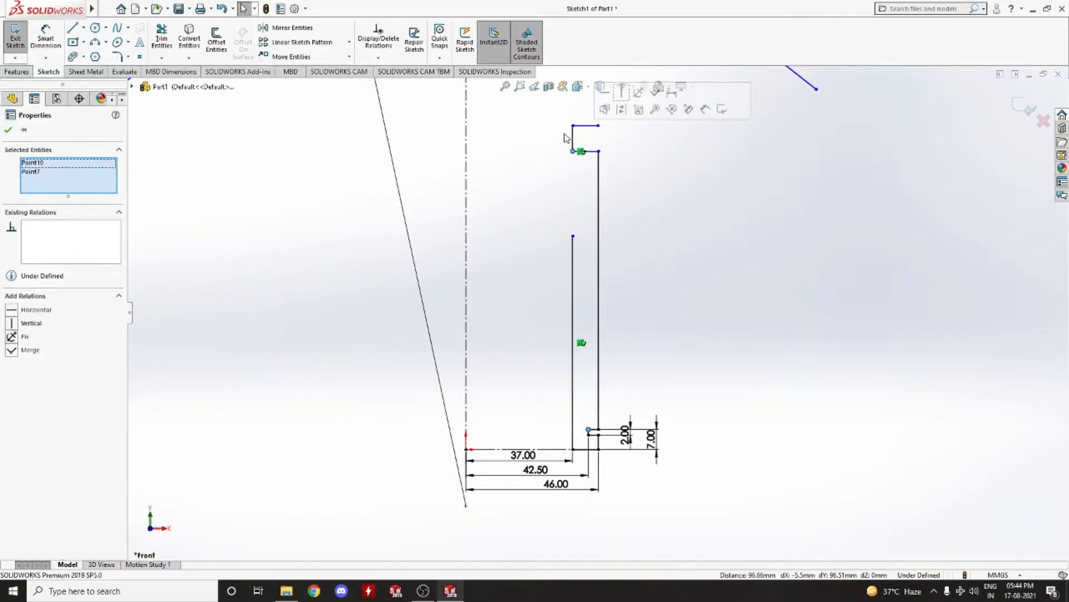
pyautogui.click(573, 141)
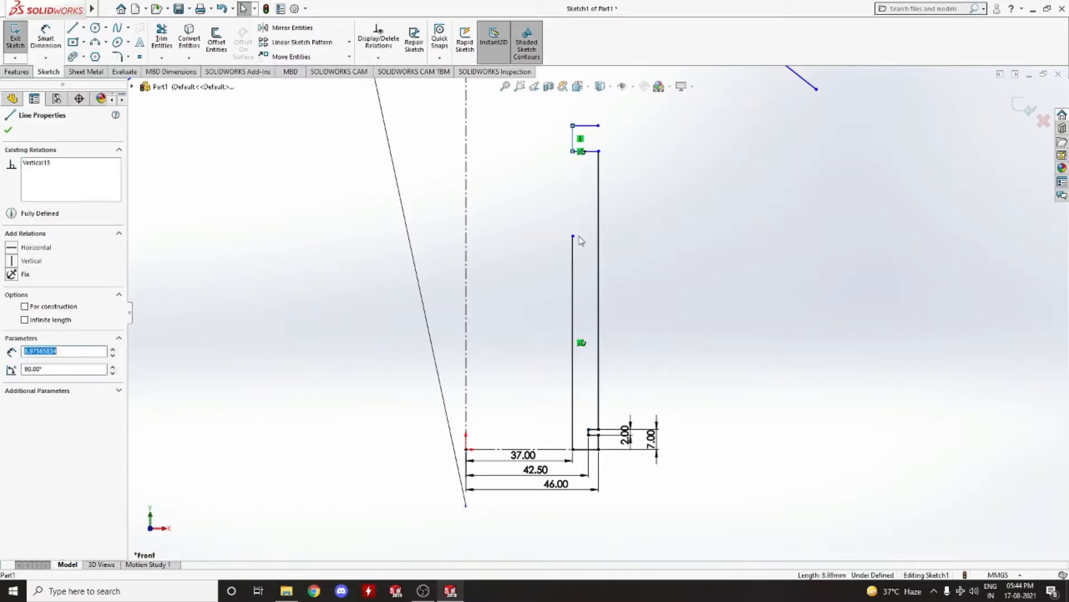
pyautogui.click(581, 139)
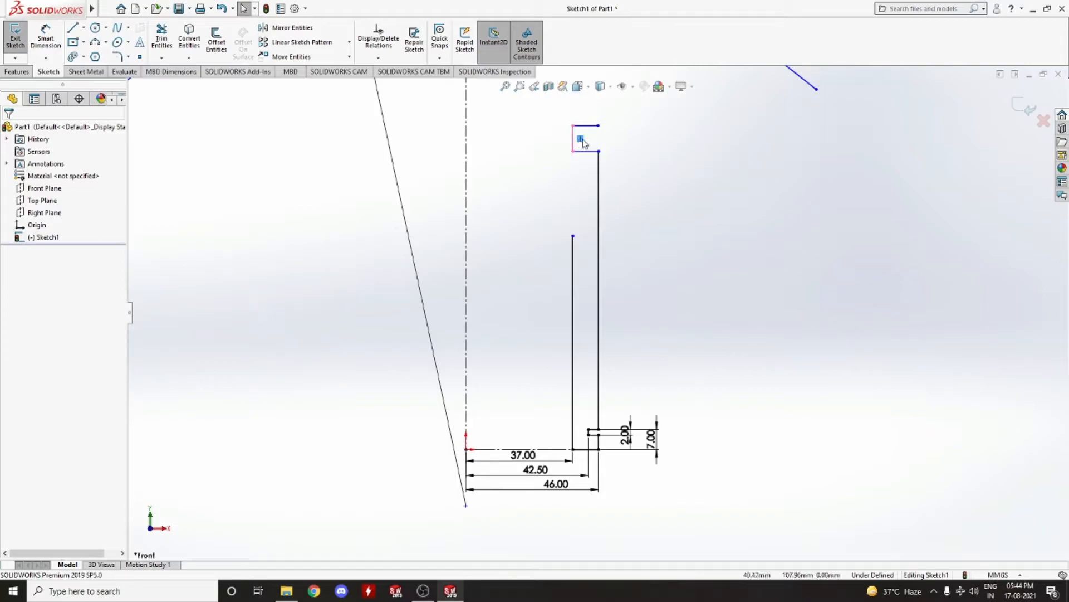
pyautogui.click(573, 151)
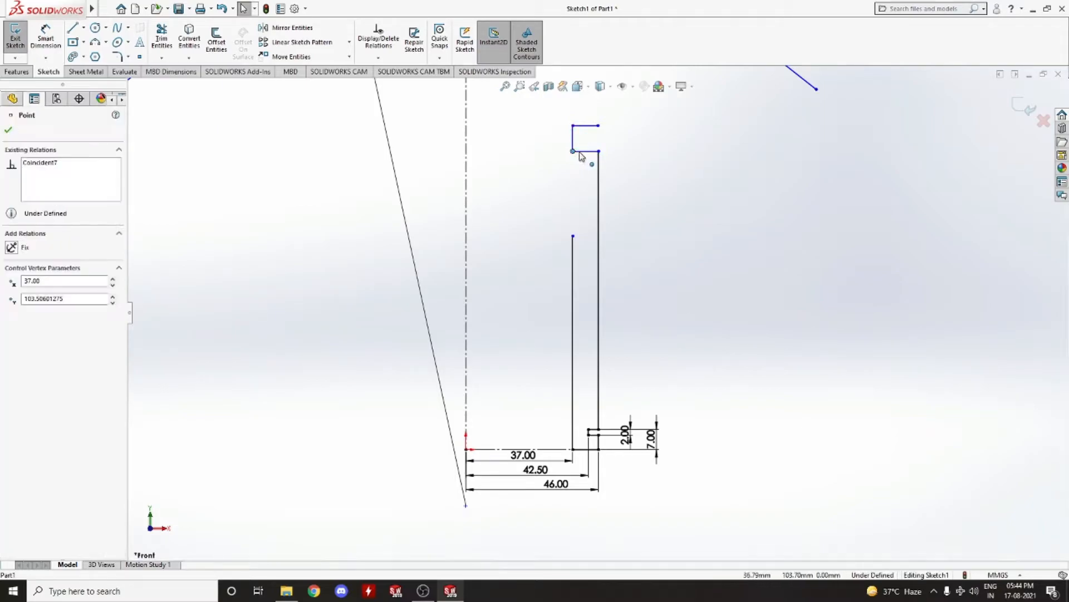
pyautogui.moveTo(586, 153); pyautogui.dragTo(592, 150)
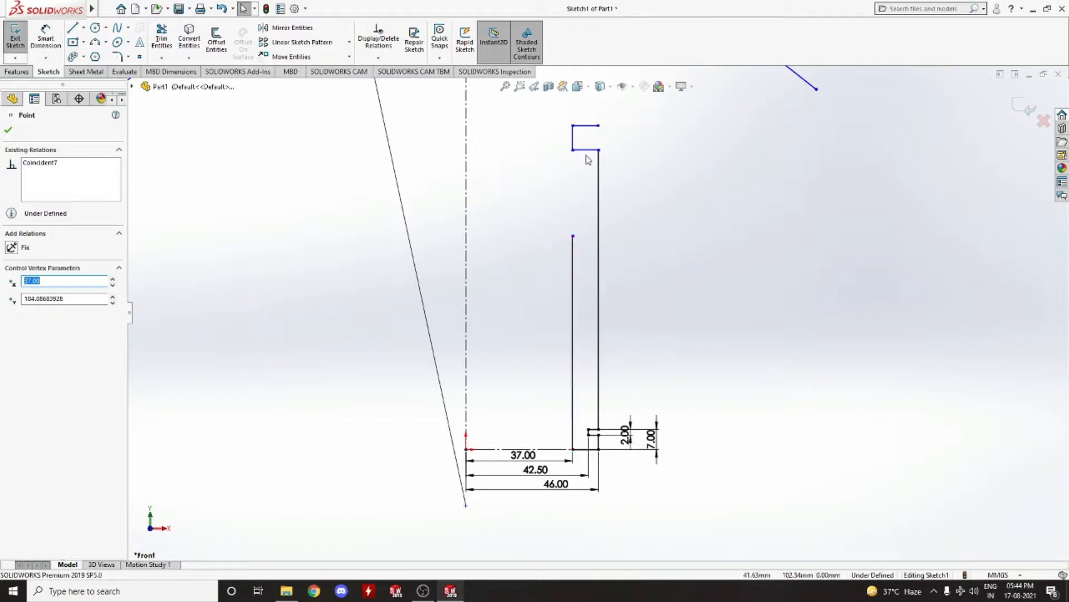
pyautogui.moveTo(573, 149)
pyautogui.mouseDown()
pyautogui.moveTo(590, 149)
pyautogui.moveTo(588, 127)
pyautogui.mouseUp()
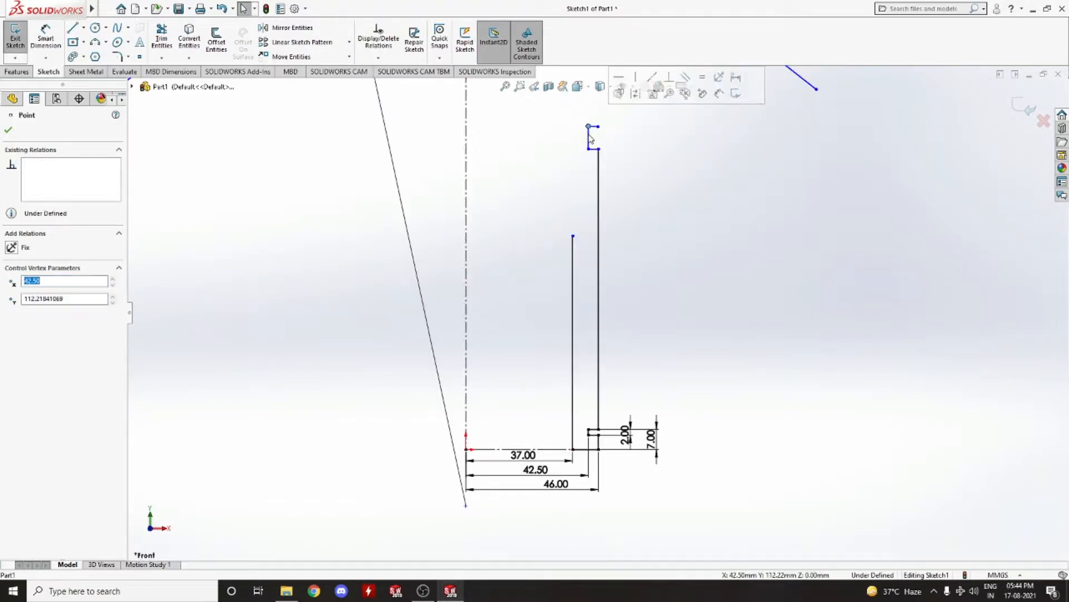
pyautogui.click(312, 194)
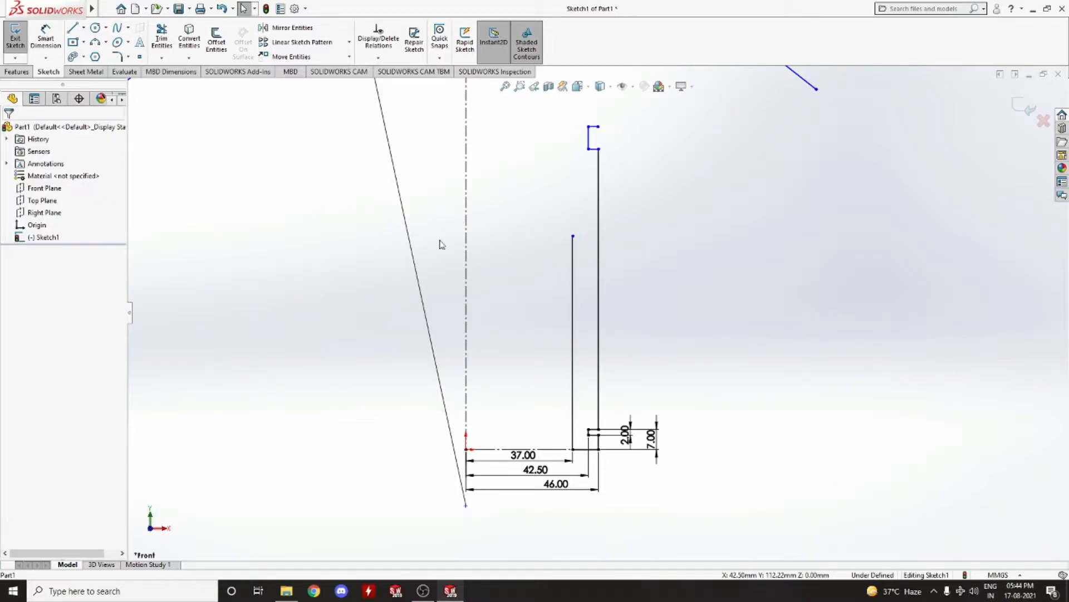
# Step: Dimension the inner vertical line's length at 62 mm, placing the dimension outside the profile
pyautogui.moveTo(340, 283); pyautogui.dragTo(341, 132, button='right')
pyautogui.click(574, 284)
pyautogui.click(693, 272)
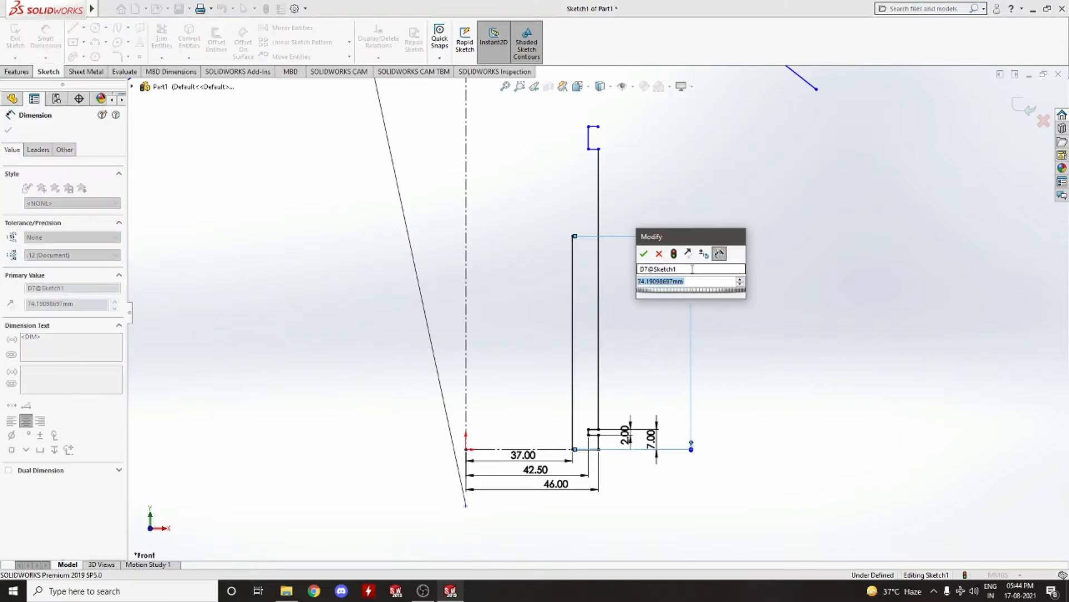
pyautogui.write('62')
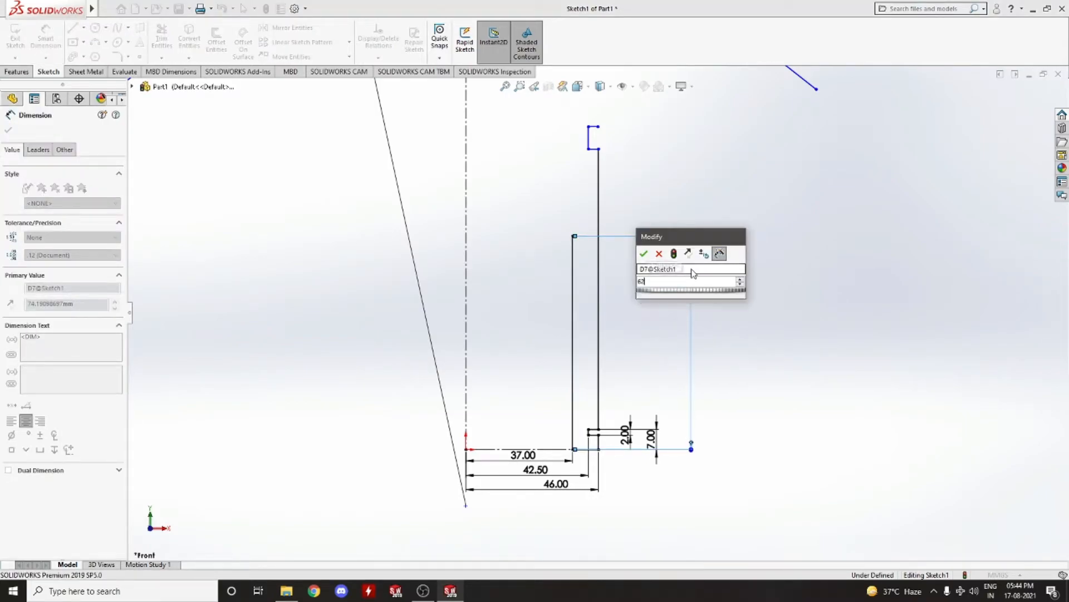
pyautogui.press('Return')
pyautogui.press('Escape')
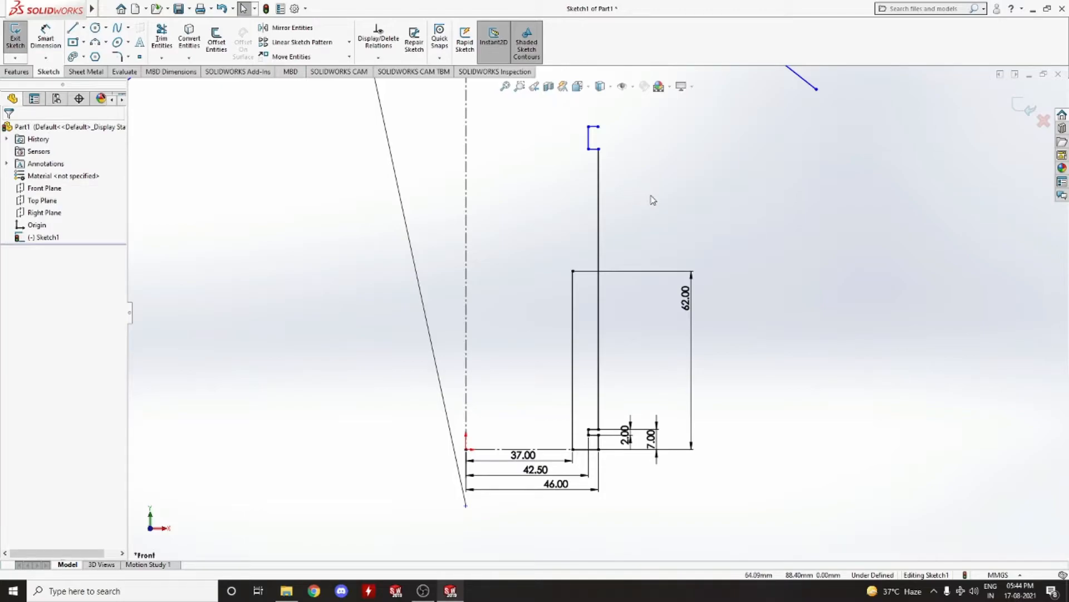
# Step: Dimension the upper notch's height at 3 mm
pyautogui.moveTo(637, 210); pyautogui.dragTo(628, 169, button='right')
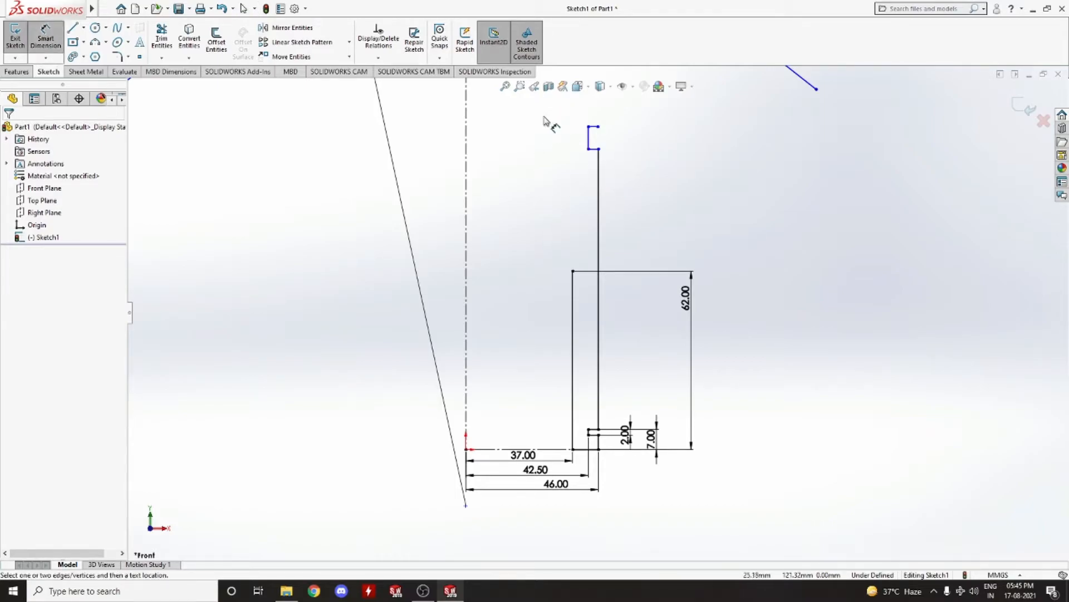
pyautogui.click(583, 145)
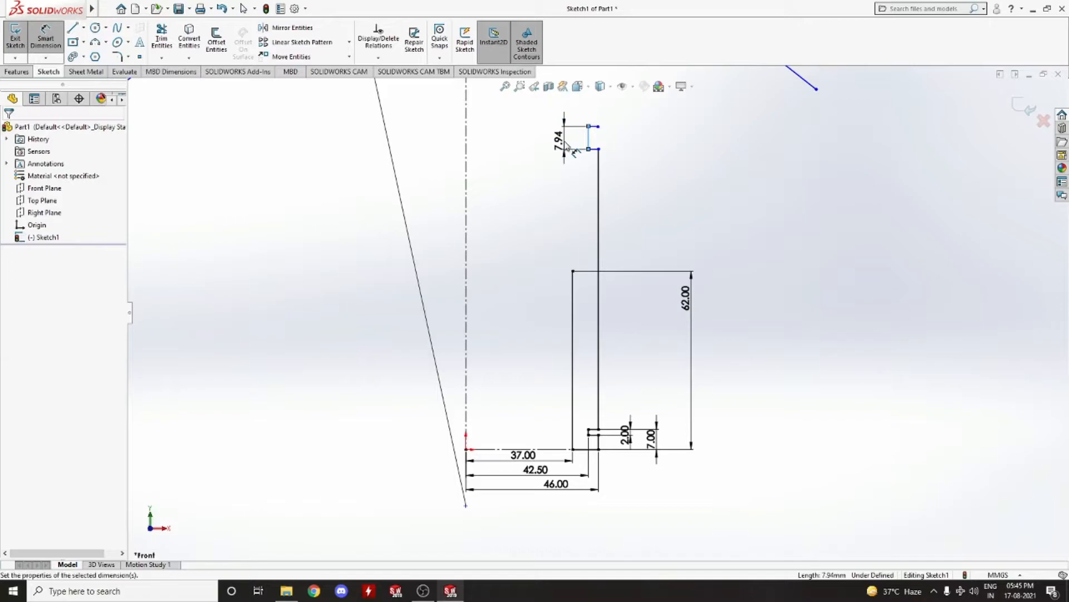
pyautogui.click(564, 141)
pyautogui.write('3')
pyautogui.press('Return')
pyautogui.press('Escape')
# Step: Sketch a short vertical line upward from the outer end of the upper notch's top edge
pyautogui.scroll(-5, 612, 162)
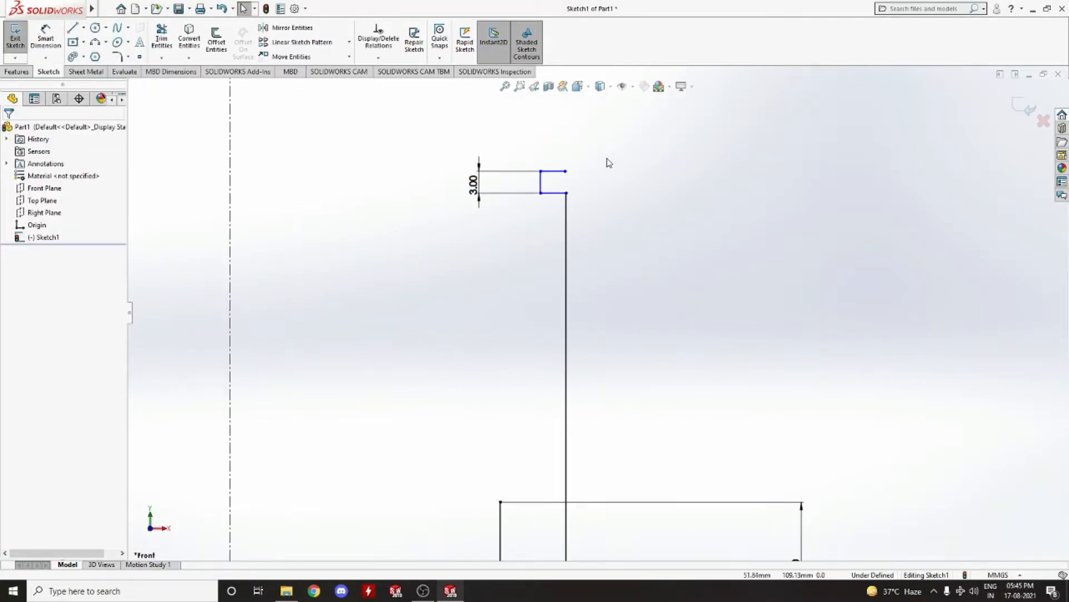
pyautogui.moveTo(701, 228); pyautogui.dragTo(697, 108, button='right')
pyautogui.moveTo(739, 221); pyautogui.dragTo(640, 225, button='right')
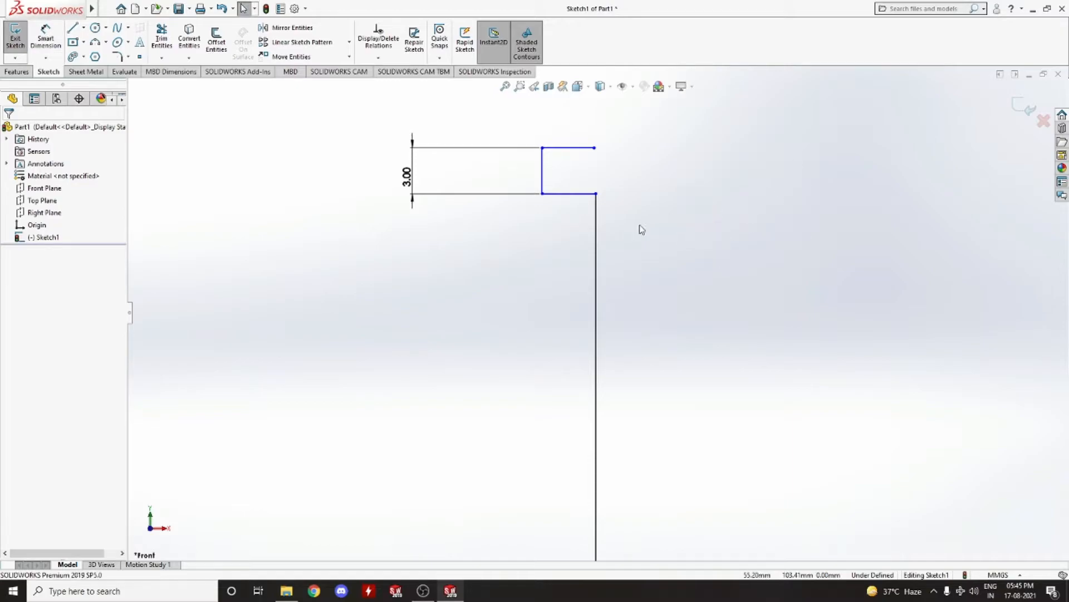
pyautogui.click(594, 148)
pyautogui.click(594, 107)
pyautogui.press('Escape')
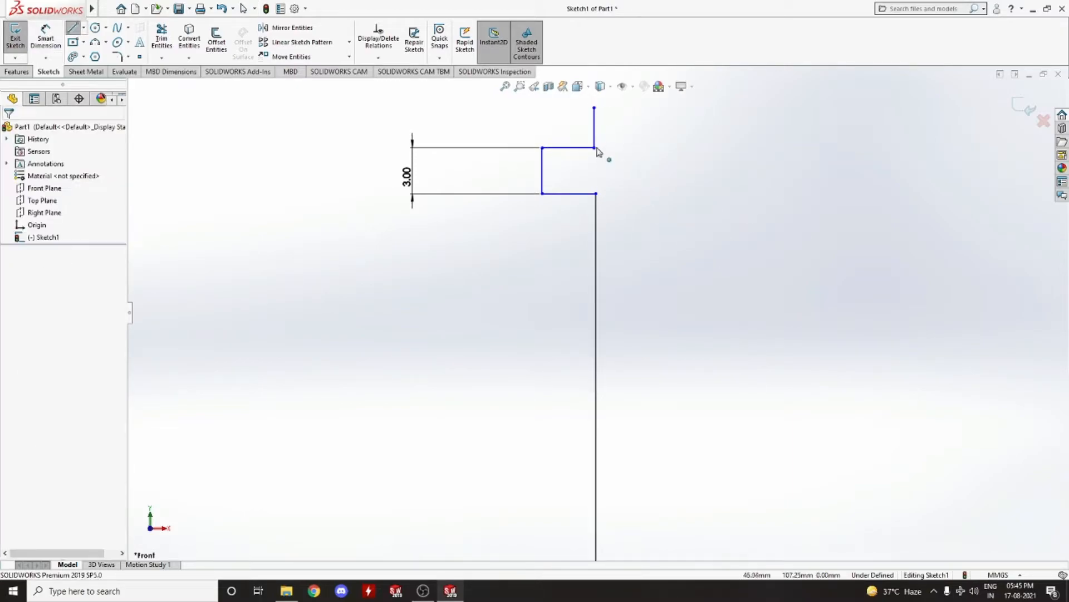
# Step: Add a vertical relation between the upper notch's two outer corner points
pyautogui.click(594, 148)
pyautogui.keyDown('ctrl'); pyautogui.click(596, 193); pyautogui.keyUp('ctrl')
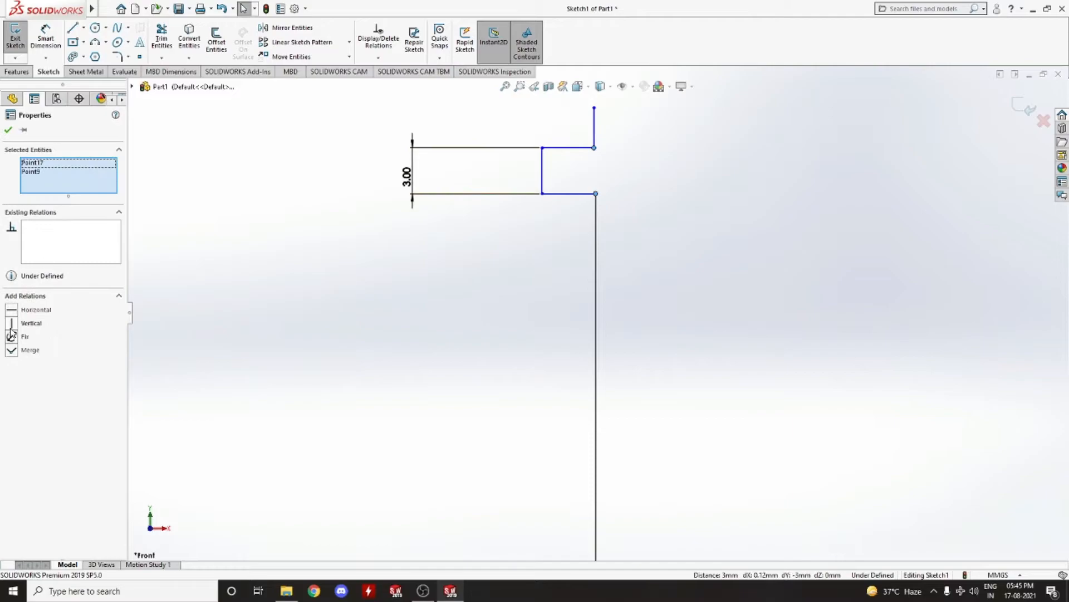
pyautogui.click(12, 324)
pyautogui.press('Escape')
# Step: Dimension the short vertical line above the upper notch at 2 mm
pyautogui.moveTo(667, 191); pyautogui.dragTo(677, 119, button='right')
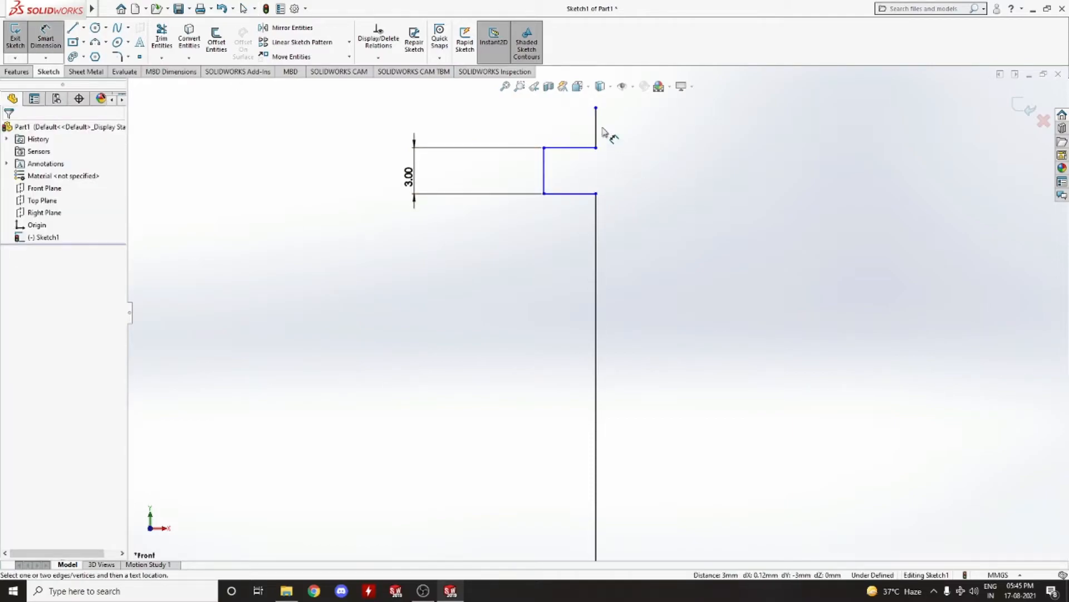
pyautogui.click(597, 126)
pyautogui.click(671, 135)
pyautogui.write('2')
pyautogui.press('Return')
pyautogui.press('Escape')
pyautogui.scroll(6, 609, 259)
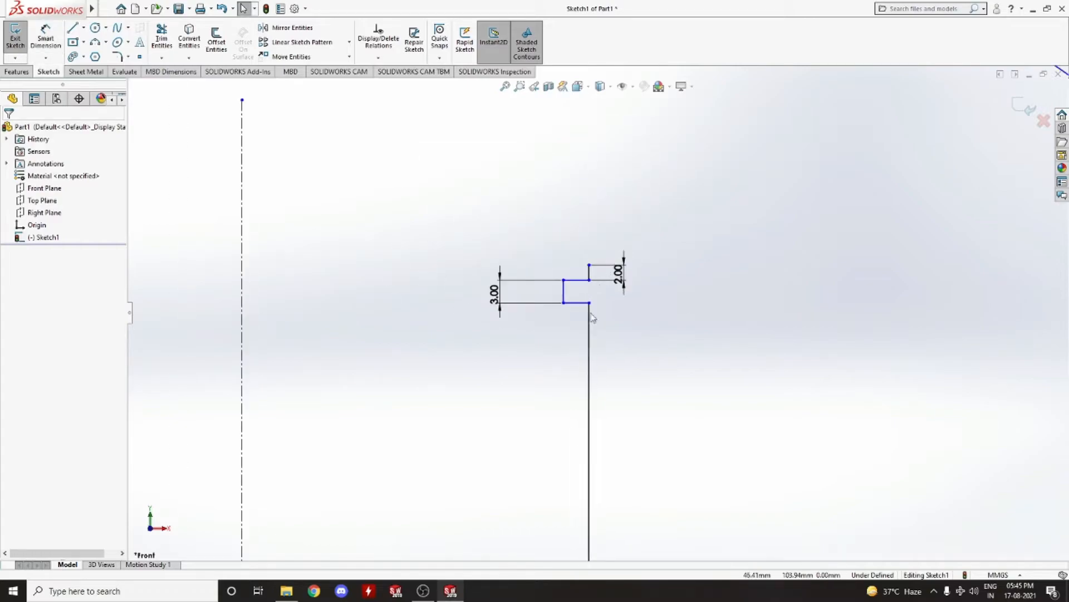
pyautogui.scroll(4, 596, 375)
pyautogui.scroll(-4, 599, 388)
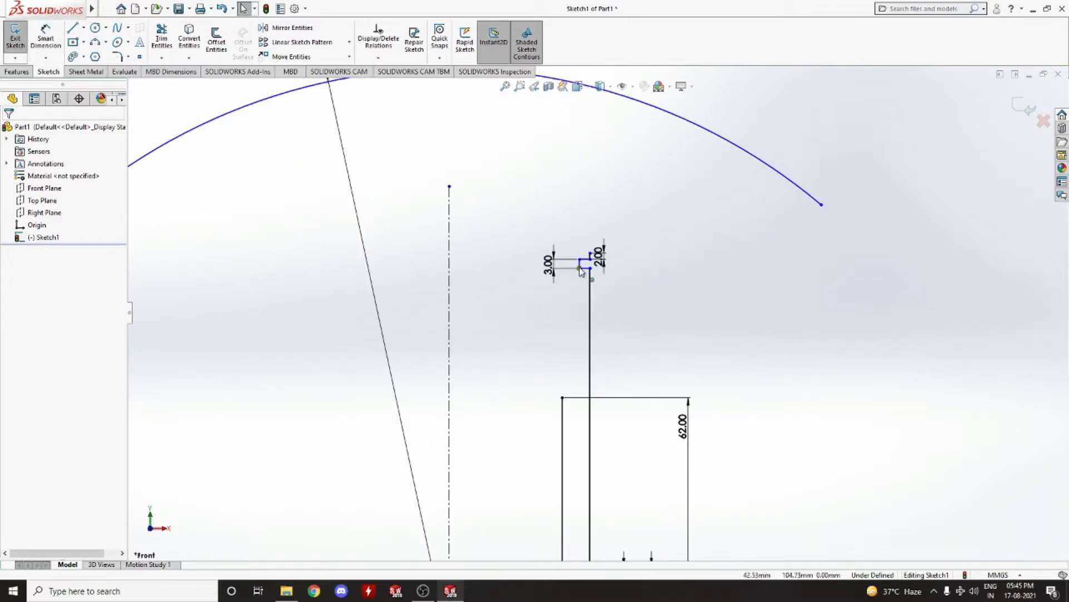
pyautogui.scroll(4, 582, 265)
pyautogui.scroll(-5, 595, 247)
pyautogui.scroll(-6, 594, 247)
pyautogui.click(602, 228)
pyautogui.scroll(4, 601, 311)
pyautogui.scroll(5, 647, 361)
pyautogui.scroll(-6, 604, 333)
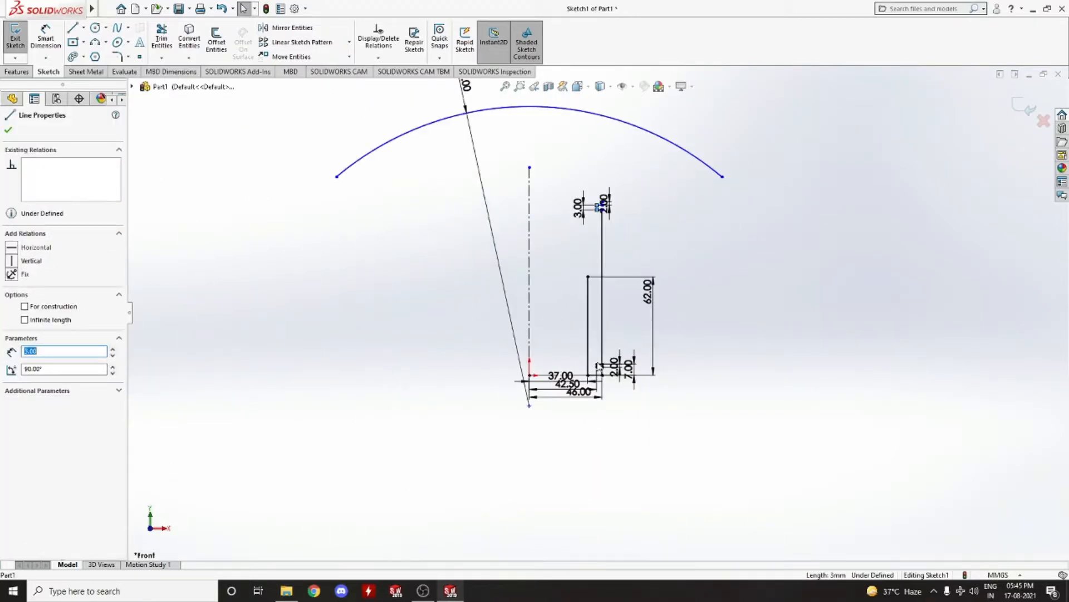
pyautogui.keyDown('ctrl'); pyautogui.click(593, 303); pyautogui.keyUp('ctrl')
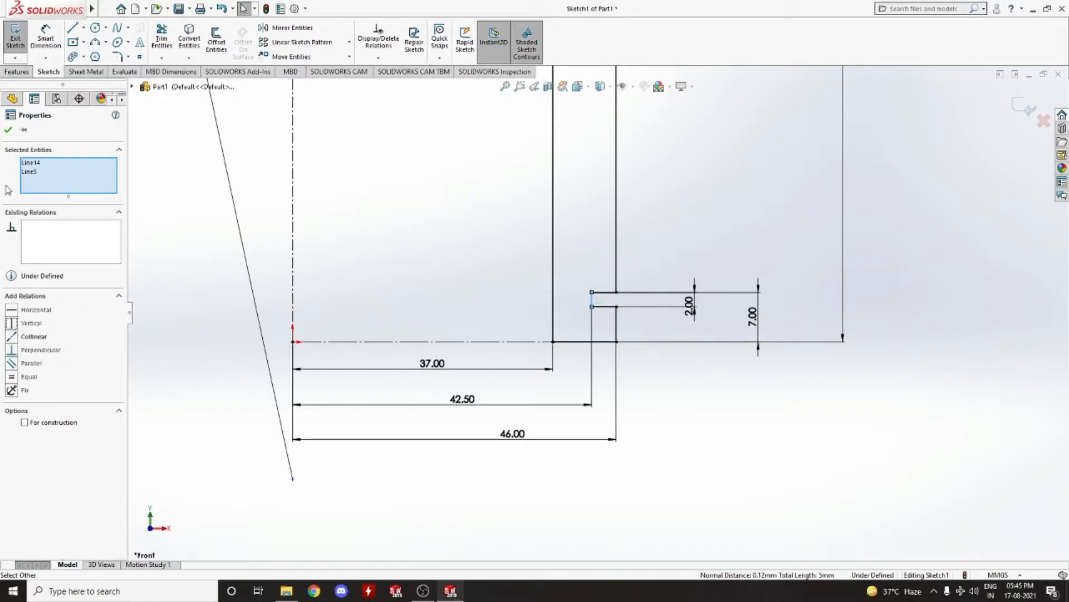
pyautogui.click(9, 132)
# Step: Move the upper notch's lower inner corner to about X 40.6 mm, Y 92.5 mm
pyautogui.scroll(5, 621, 163)
pyautogui.scroll(-3, 597, 267)
pyautogui.scroll(-2, 598, 266)
pyautogui.scroll(4, 599, 301)
pyautogui.scroll(-4, 602, 334)
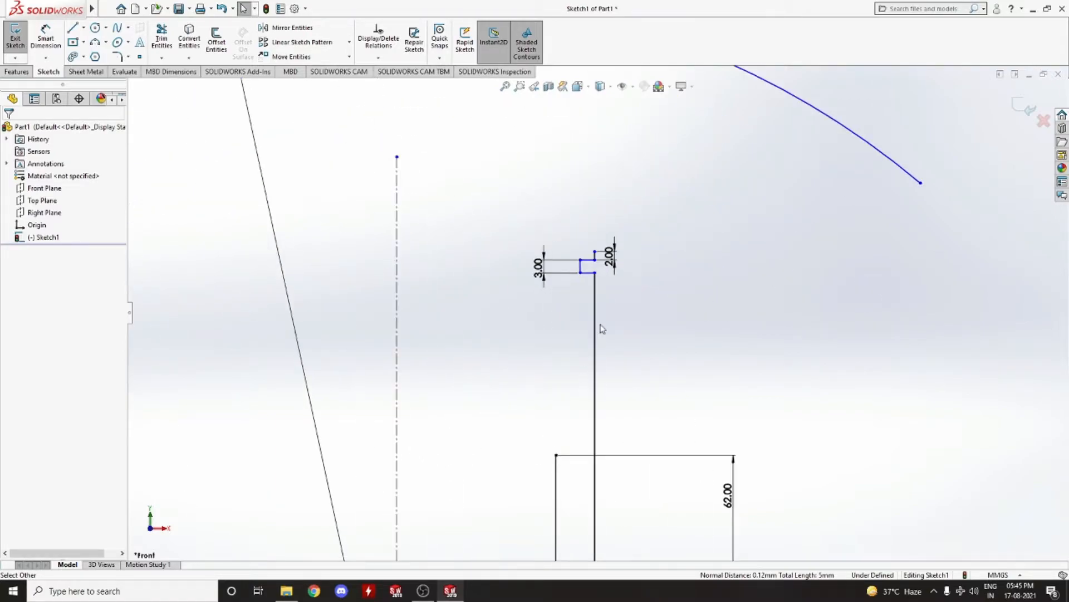
pyautogui.click(580, 273)
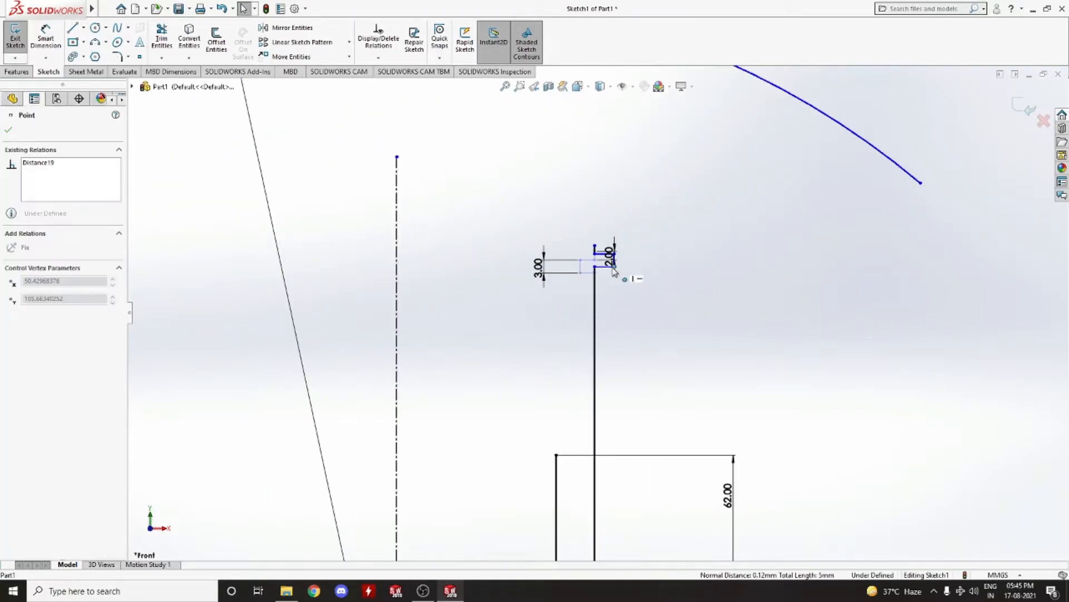
pyautogui.moveTo(597, 277); pyautogui.dragTo(572, 325)
pyautogui.scroll(4, 595, 359)
pyautogui.scroll(-2, 600, 347)
pyautogui.scroll(-2, 603, 350)
pyautogui.scroll(3, 606, 349)
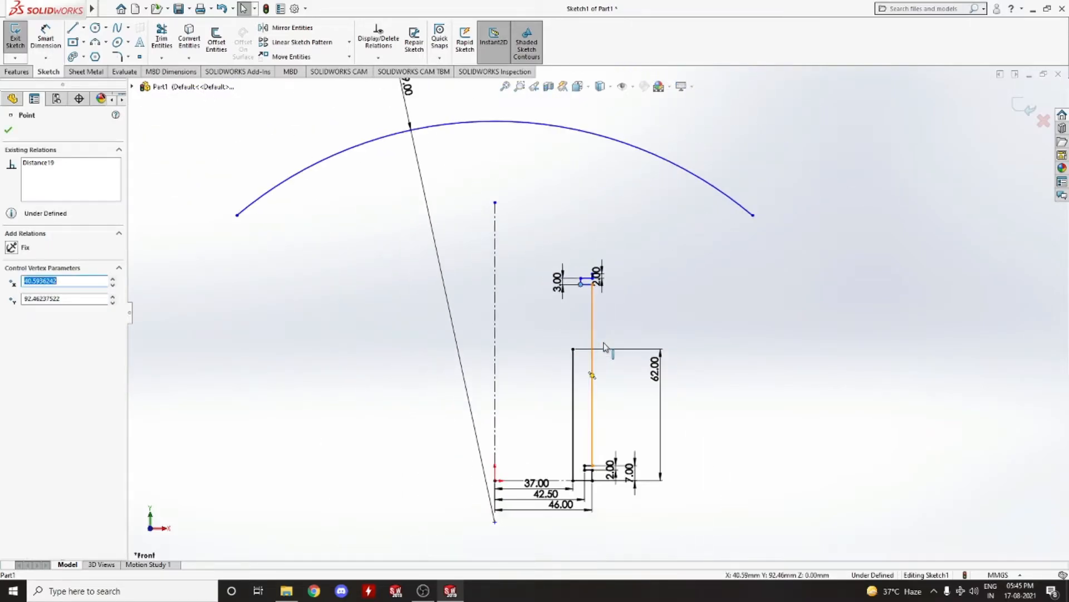
pyautogui.scroll(-2, 605, 347)
pyautogui.click(576, 263)
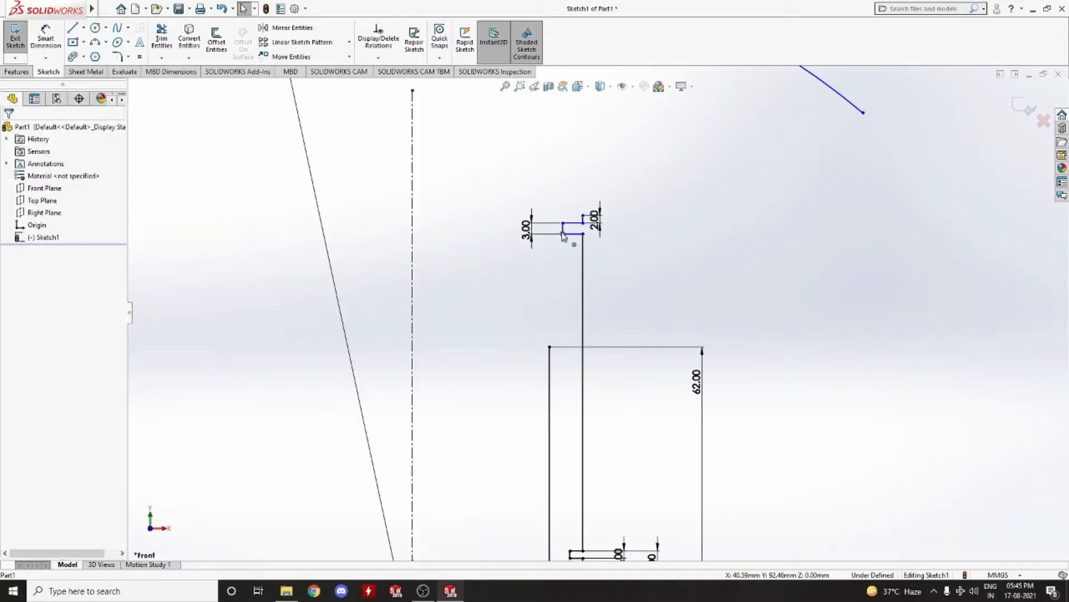
# Step: Align the upper notch's lower inner corner with the lower notch's upper inner corner using a vertical relation
pyautogui.click(564, 237)
pyautogui.scroll(3, 568, 240)
pyautogui.scroll(-5, 589, 344)
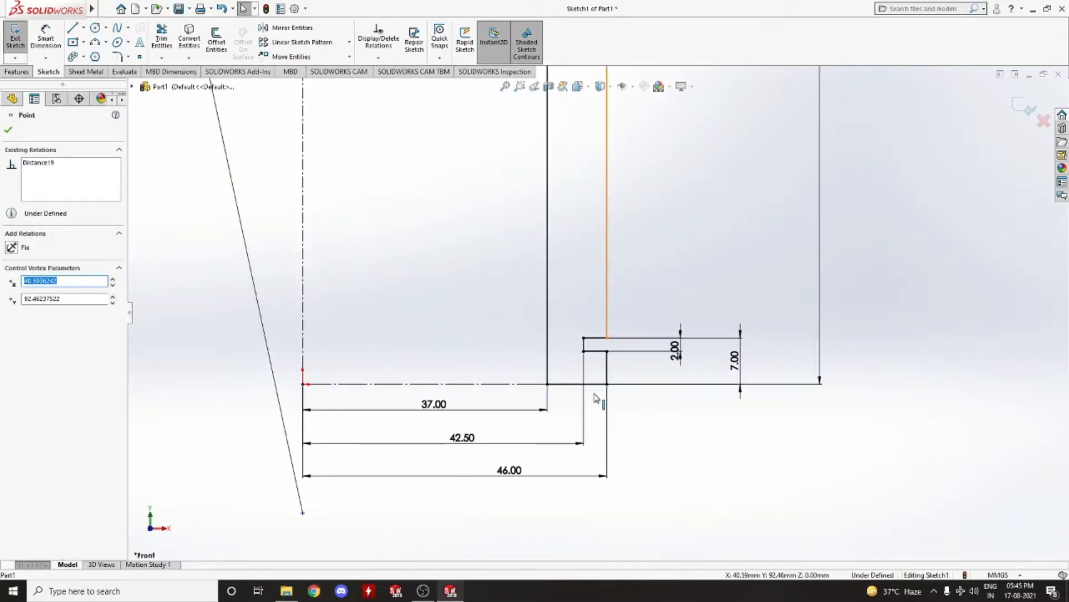
pyautogui.keyDown('ctrl'); pyautogui.click(583, 338); pyautogui.keyUp('ctrl')
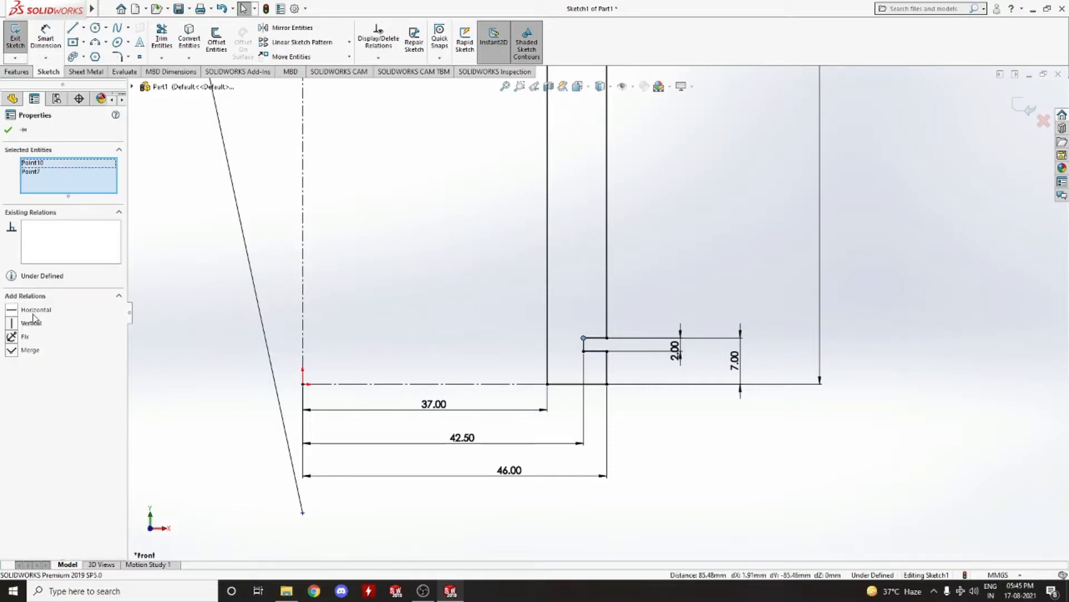
pyautogui.click(10, 323)
pyautogui.scroll(3, 524, 229)
pyautogui.scroll(-3, 577, 246)
pyautogui.scroll(-1, 568, 242)
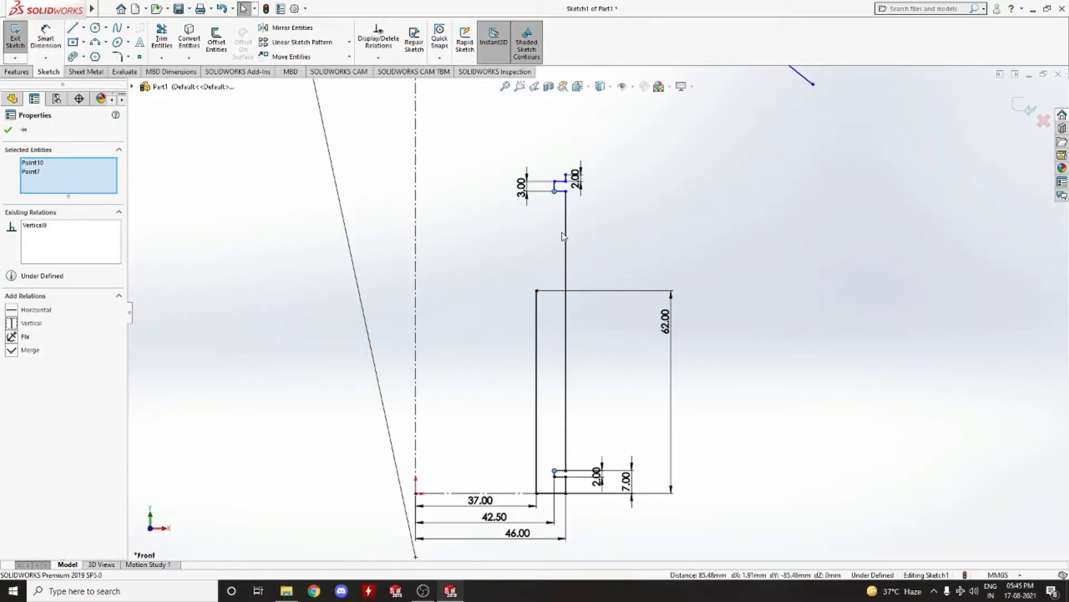
pyautogui.click(8, 130)
# Step: Lower the upper notch slightly and dimension the outer vertical line between the two notches at 47 mm
pyautogui.scroll(-3, 592, 217)
pyautogui.moveTo(520, 176)
pyautogui.mouseDown()
pyautogui.moveTo(573, 169)
pyautogui.moveTo(573, 210)
pyautogui.moveTo(587, 184)
pyautogui.moveTo(526, 208)
pyautogui.moveTo(520, 195)
pyautogui.mouseUp()
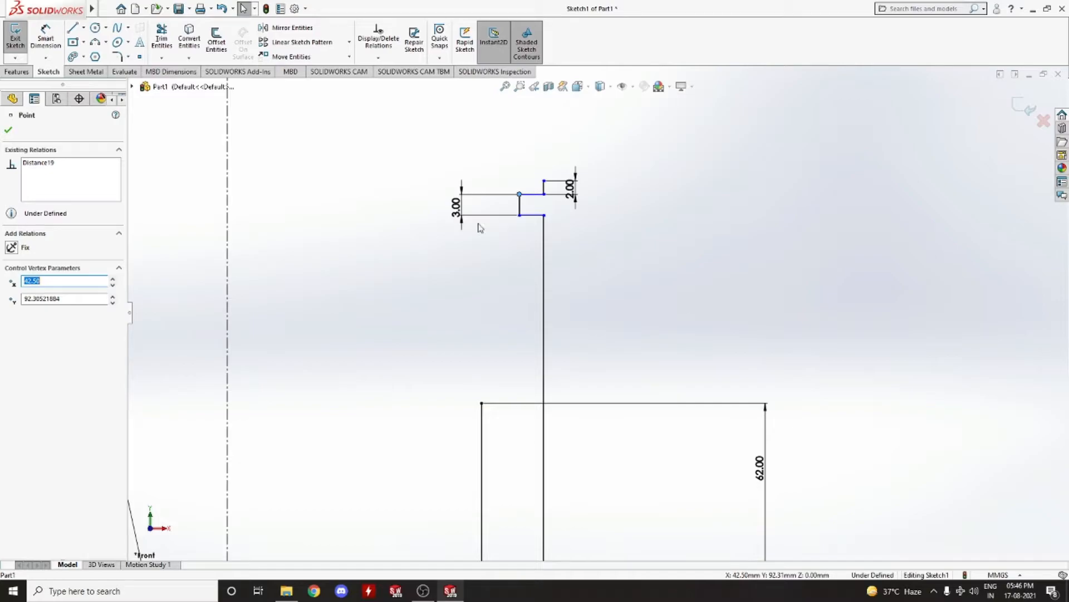
pyautogui.moveTo(577, 278); pyautogui.dragTo(749, 211, button='right')
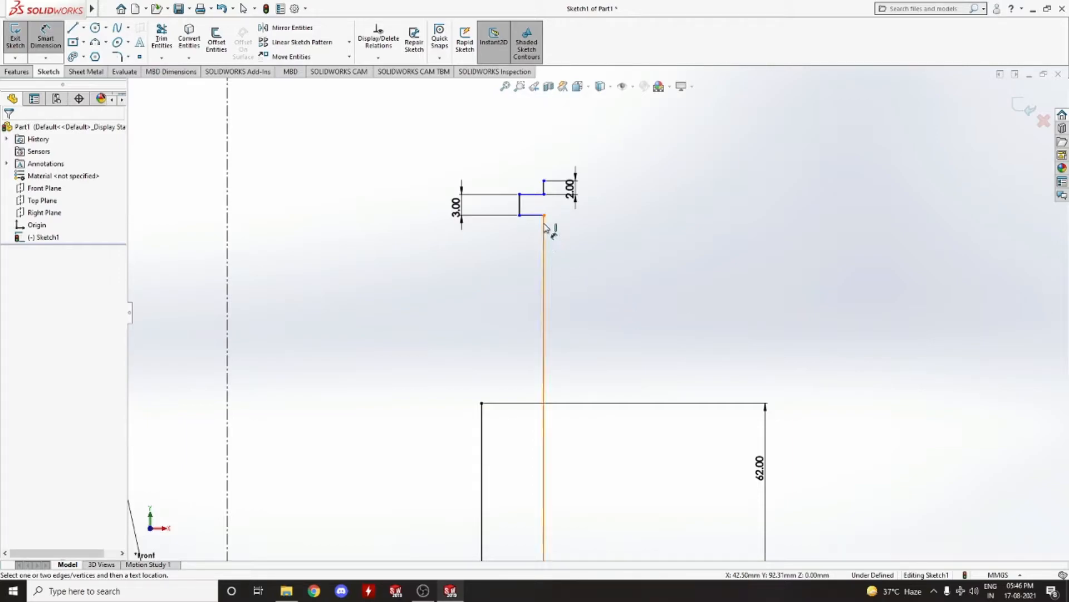
pyautogui.click(546, 239)
pyautogui.click(690, 264)
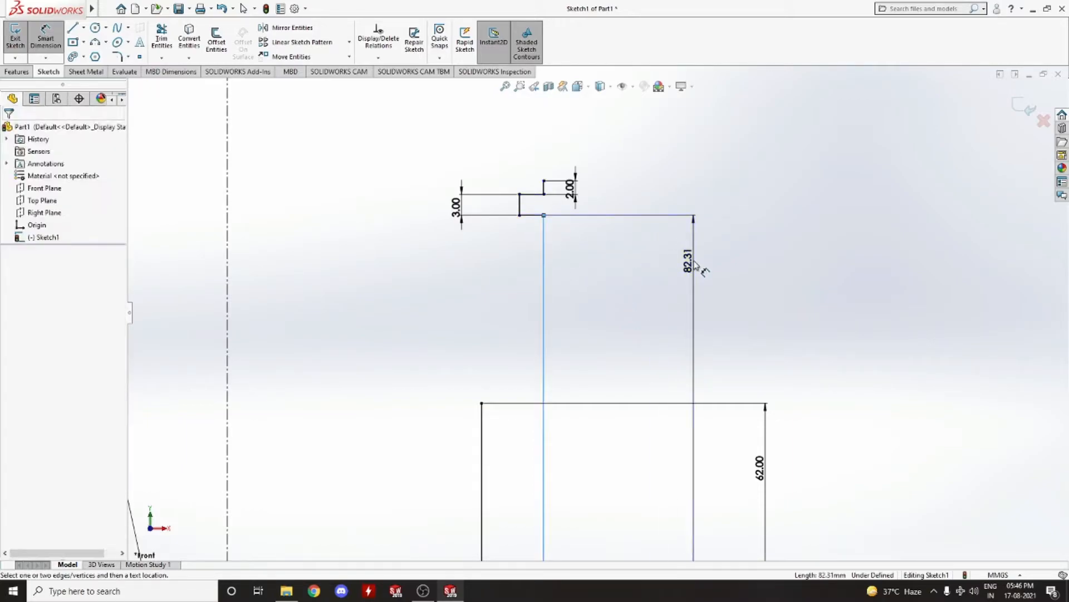
pyautogui.write('47')
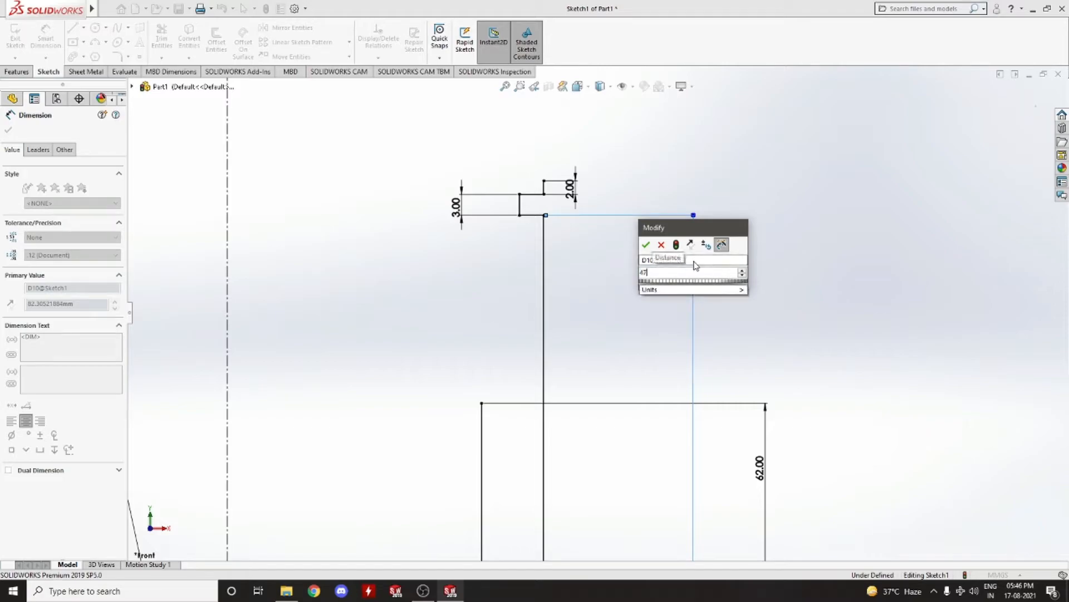
pyautogui.press('Return')
pyautogui.scroll(-7, 529, 466)
pyautogui.scroll(4, 519, 455)
pyautogui.scroll(-3, 484, 392)
pyautogui.scroll(4, 486, 392)
pyautogui.scroll(-6, 573, 436)
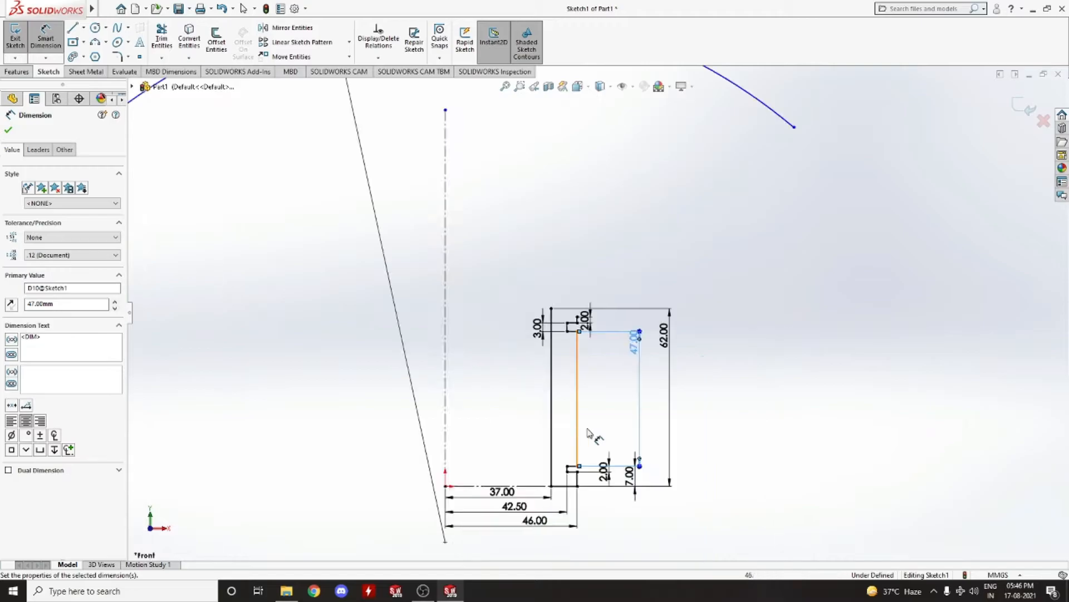
pyautogui.scroll(5, 570, 369)
pyautogui.scroll(-3, 557, 280)
pyautogui.scroll(5, 575, 271)
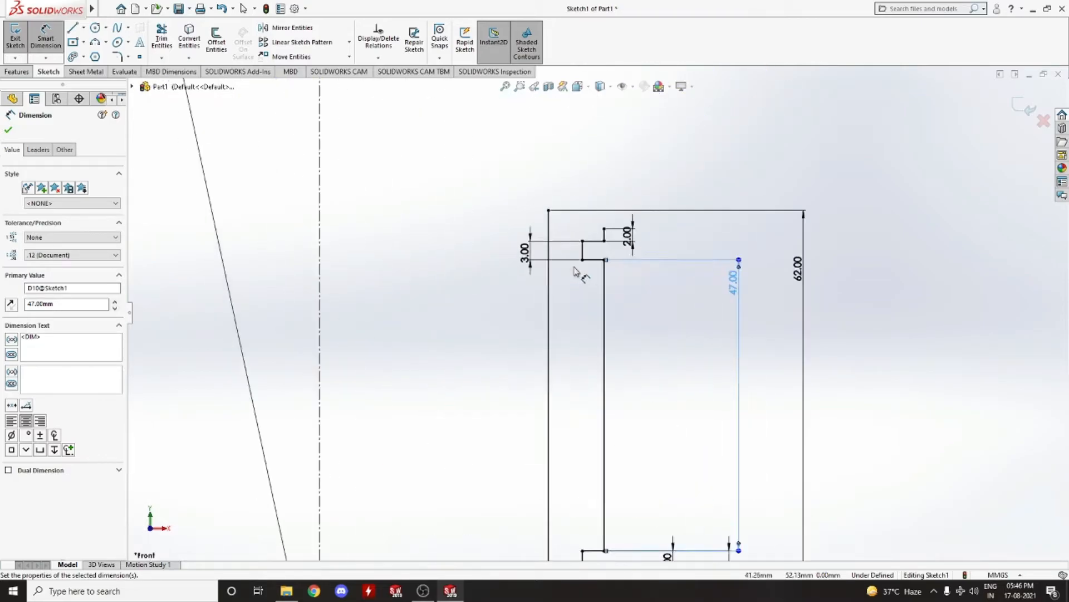
pyautogui.press('Escape')
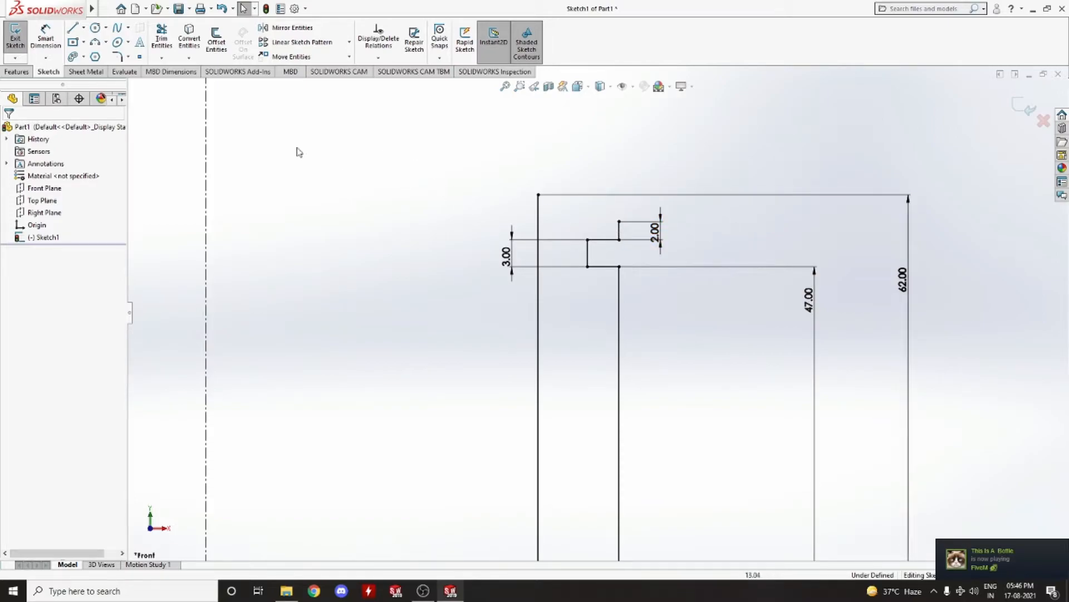
# Step: Linear-pattern the upper notch's inner edge and the 2 mm line above it upward along Y only, with 4 instances at 5 mm spacing
pyautogui.click(298, 42)
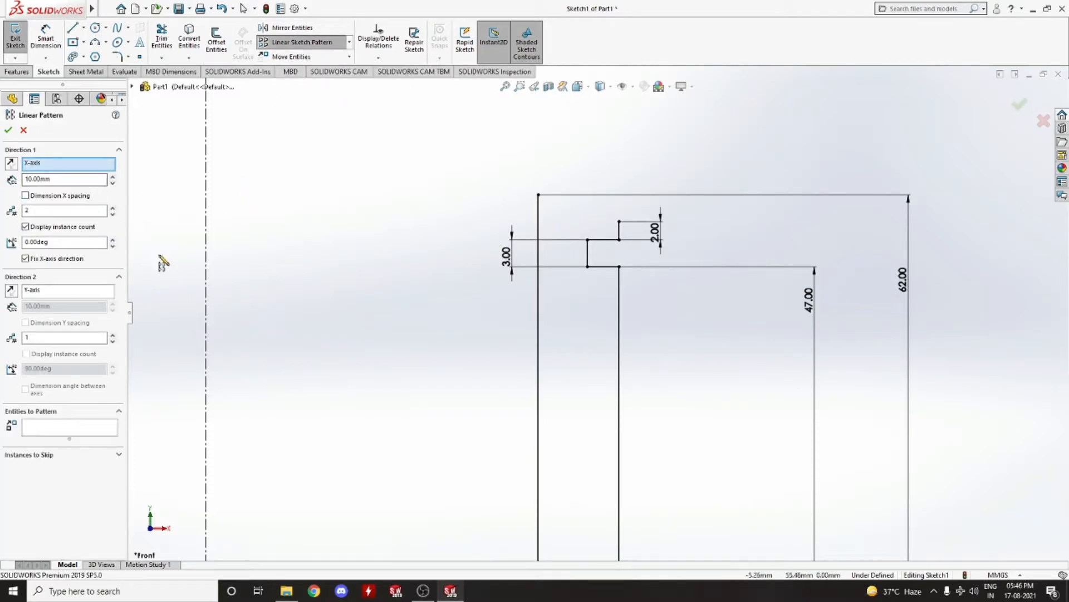
pyautogui.click(113, 214)
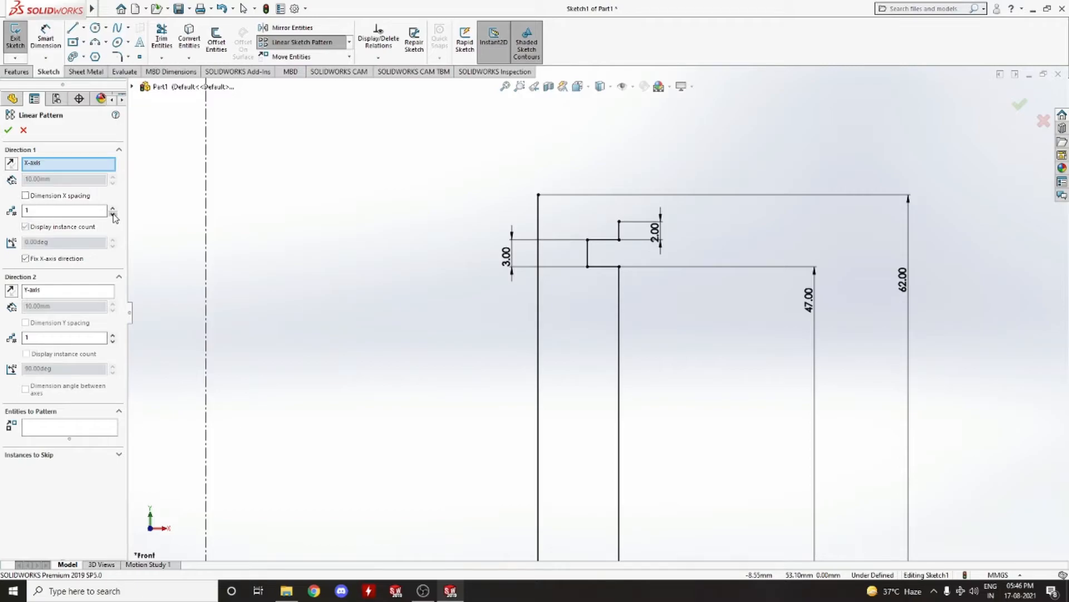
pyautogui.click(113, 334)
pyautogui.doubleClick(62, 306)
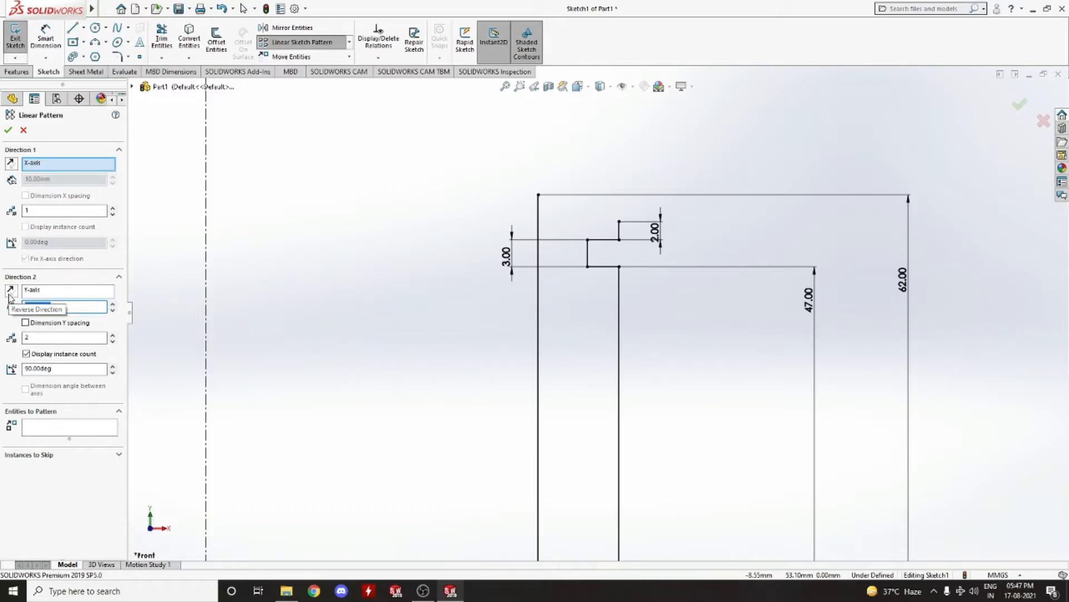
pyautogui.write('5.00mm')
pyautogui.click(619, 231)
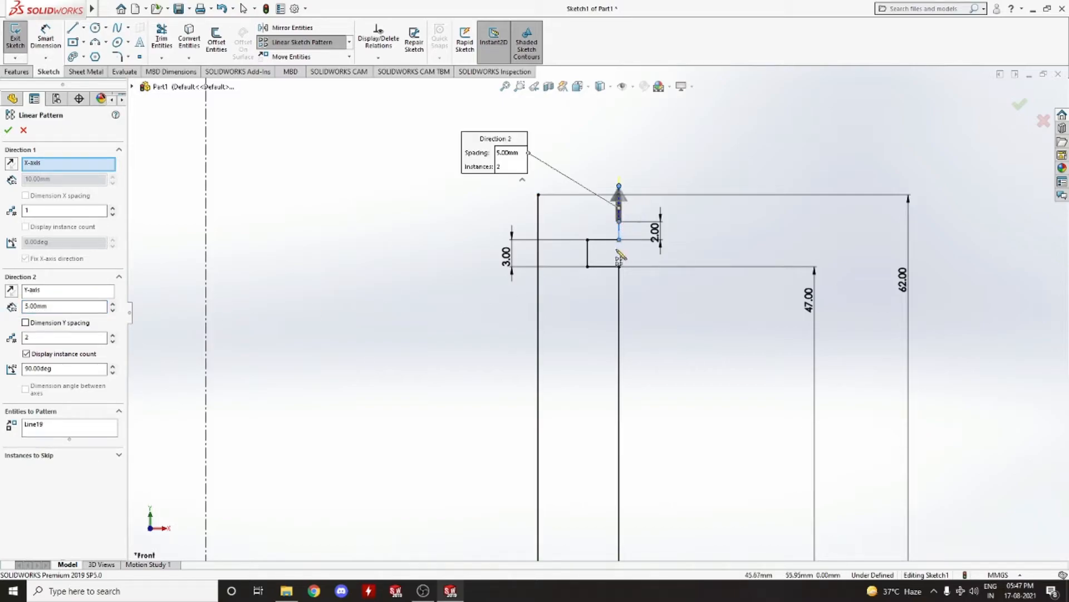
pyautogui.click(588, 255)
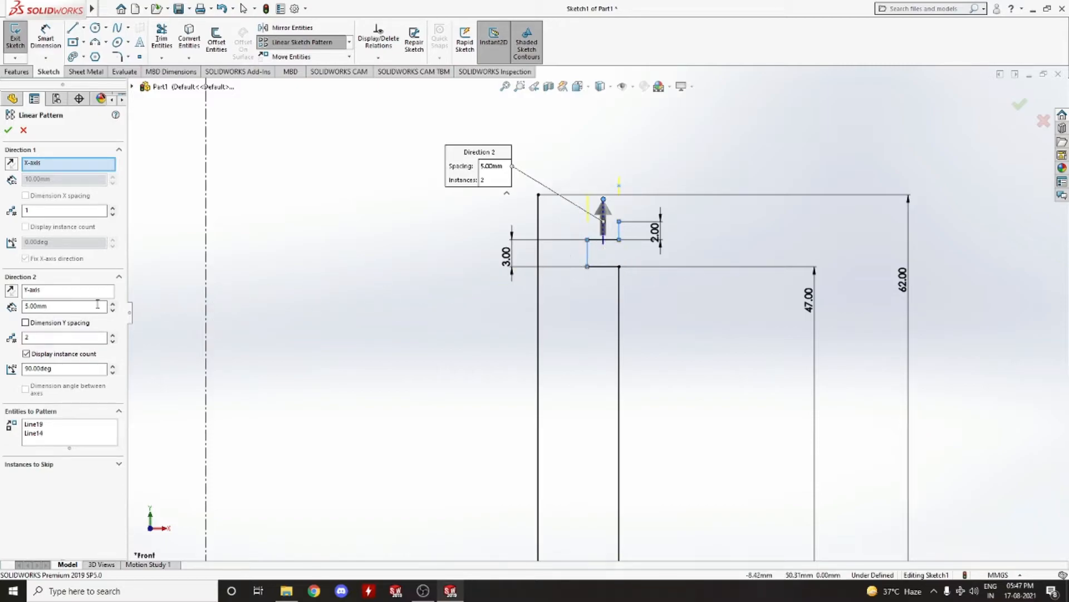
pyautogui.click(112, 335)
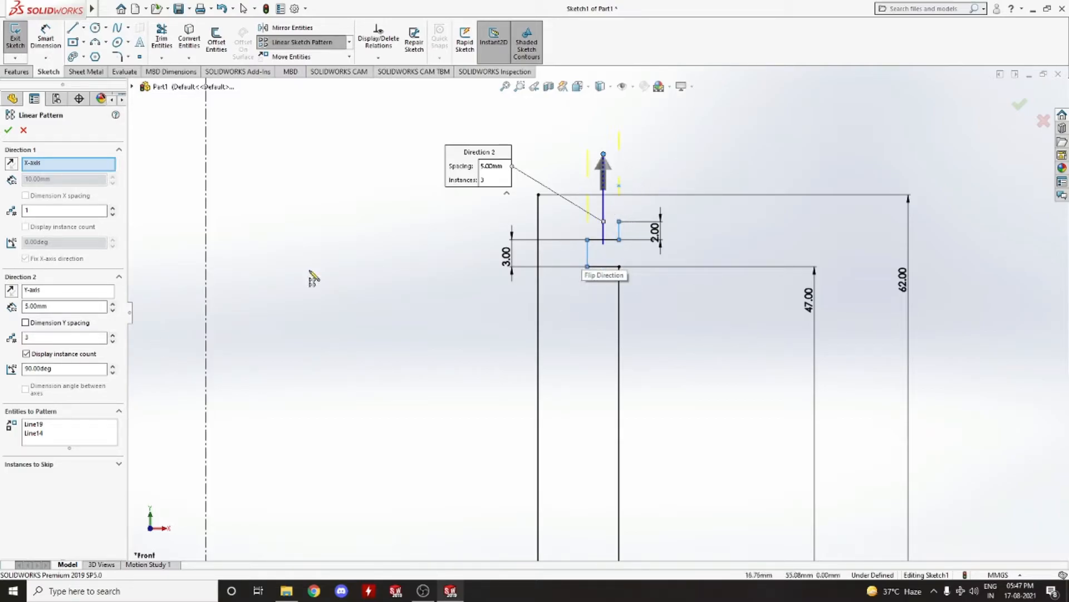
pyautogui.click(113, 333)
pyautogui.scroll(3, 613, 183)
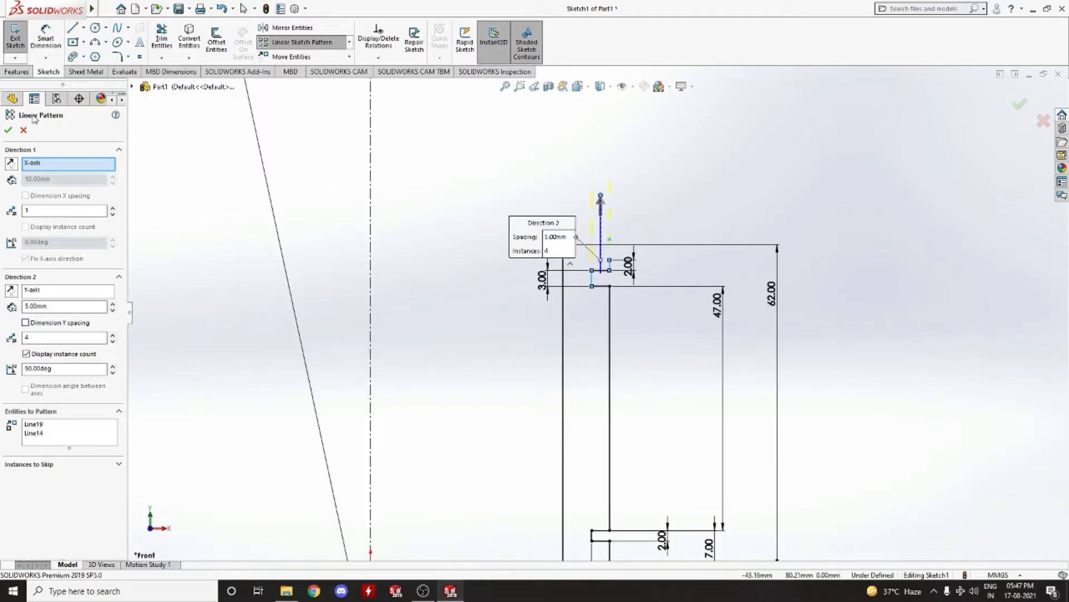
pyautogui.click(8, 129)
pyautogui.scroll(-4, 562, 256)
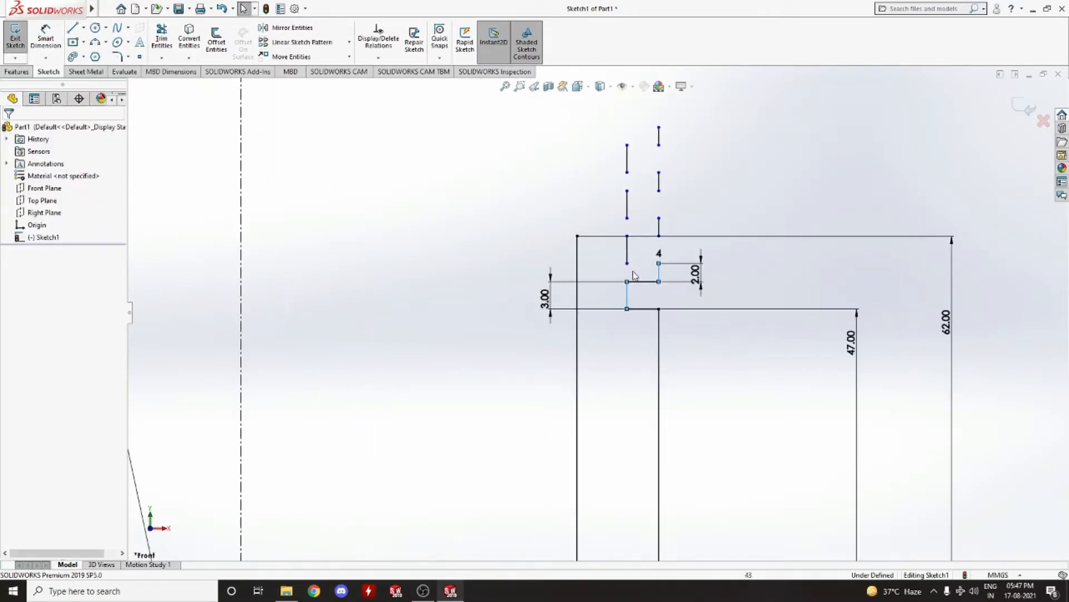
pyautogui.scroll(-1, 649, 333)
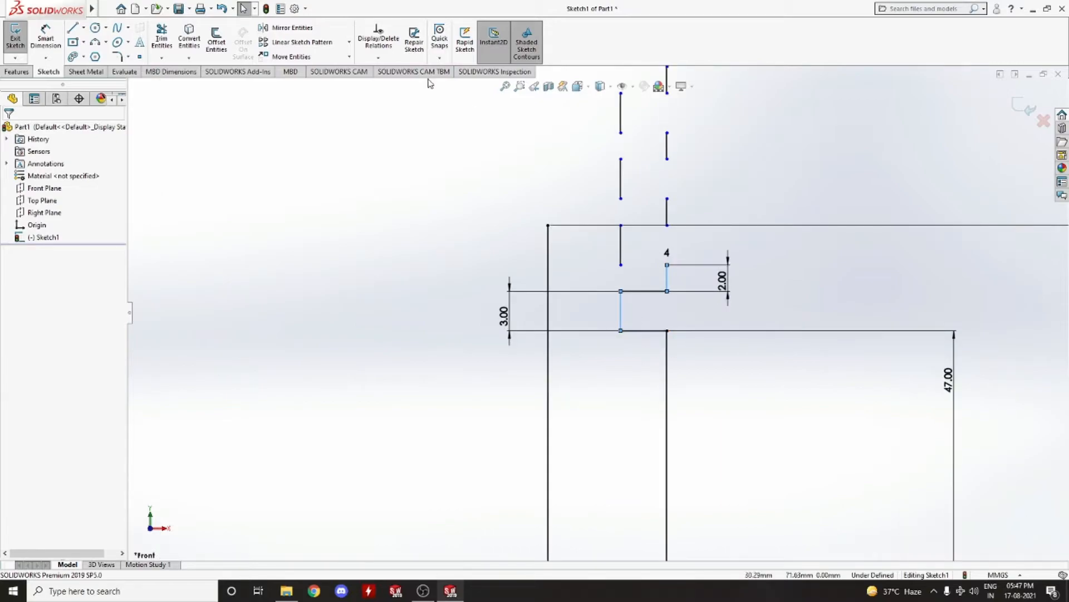
# Step: Set up a second linear sketch pattern along Y only, with 2 instances at 5 mm spacing
pyautogui.click(294, 49)
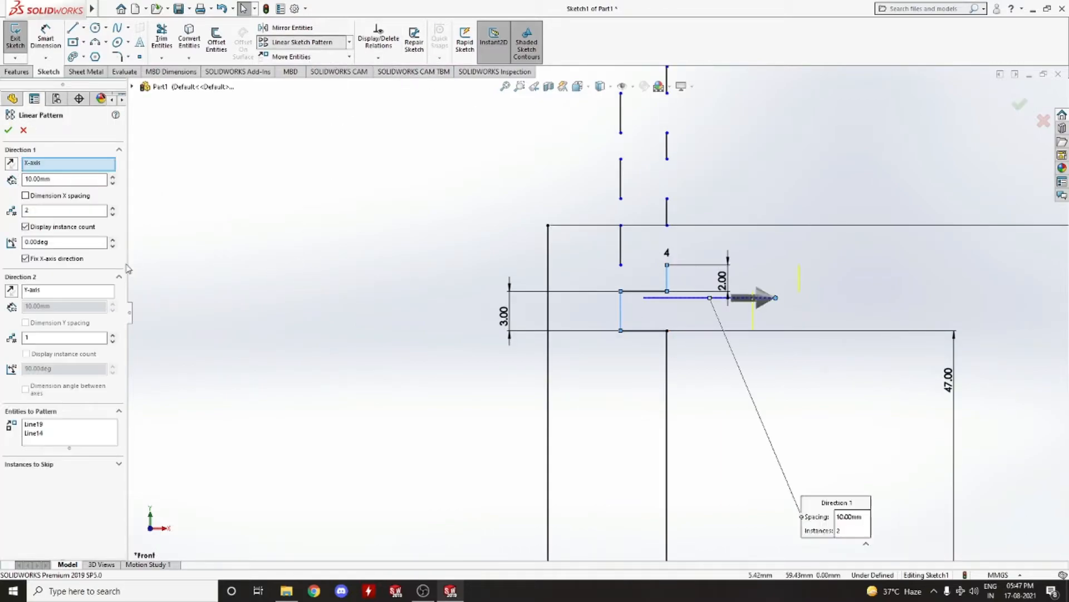
pyautogui.click(113, 214)
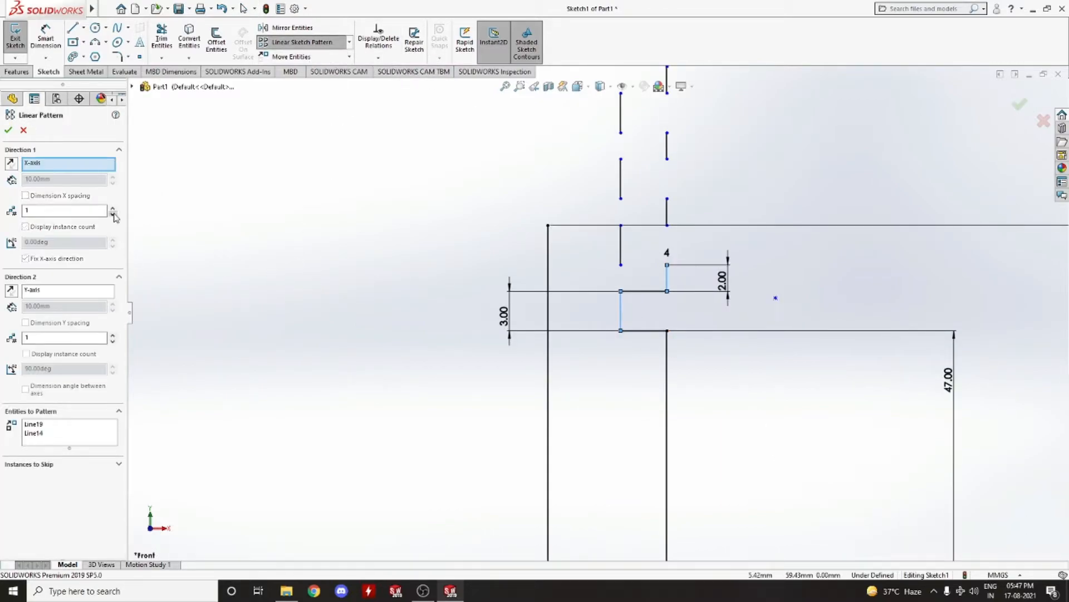
pyautogui.click(113, 334)
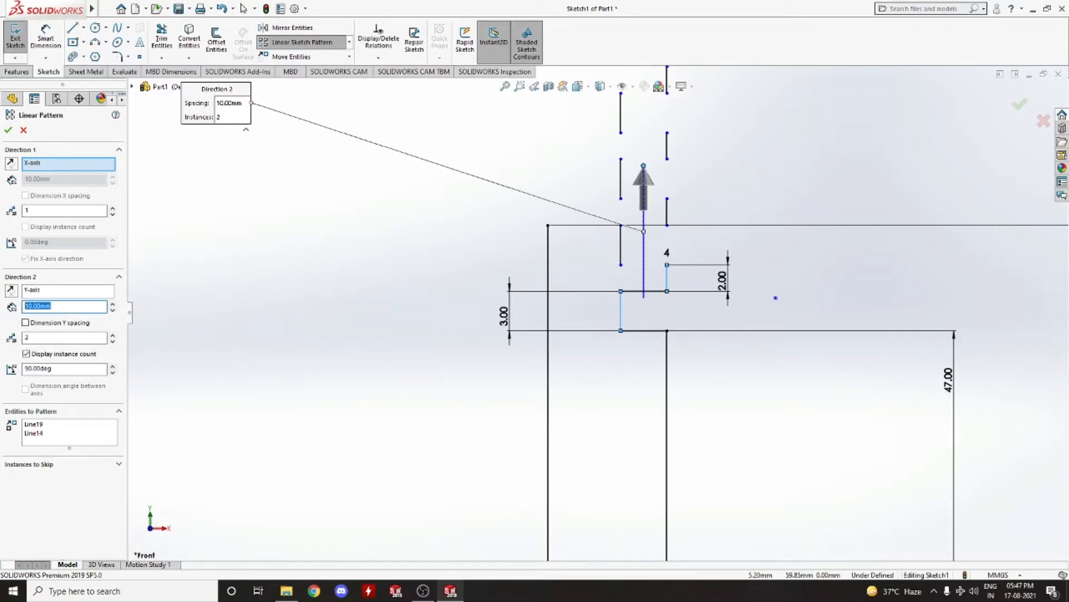
pyautogui.write('5')
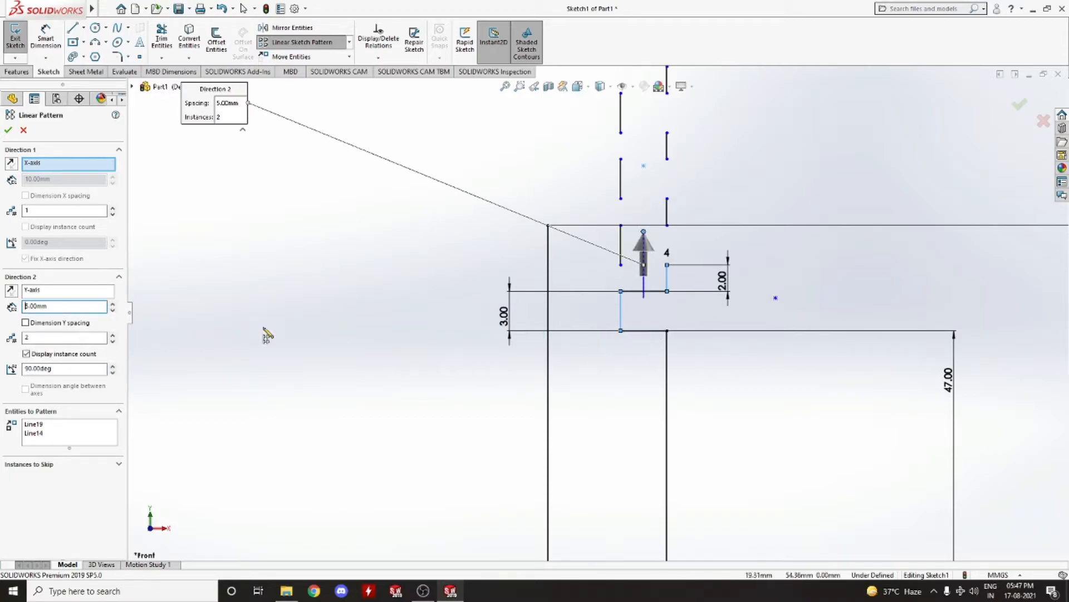
# Step: Replace the entities to pattern with the upper notch's two horizontal edges and point the Y direction upward
pyautogui.click(34, 434)
pyautogui.rightClick(40, 433)
pyautogui.click(66, 453)
pyautogui.rightClick(40, 423)
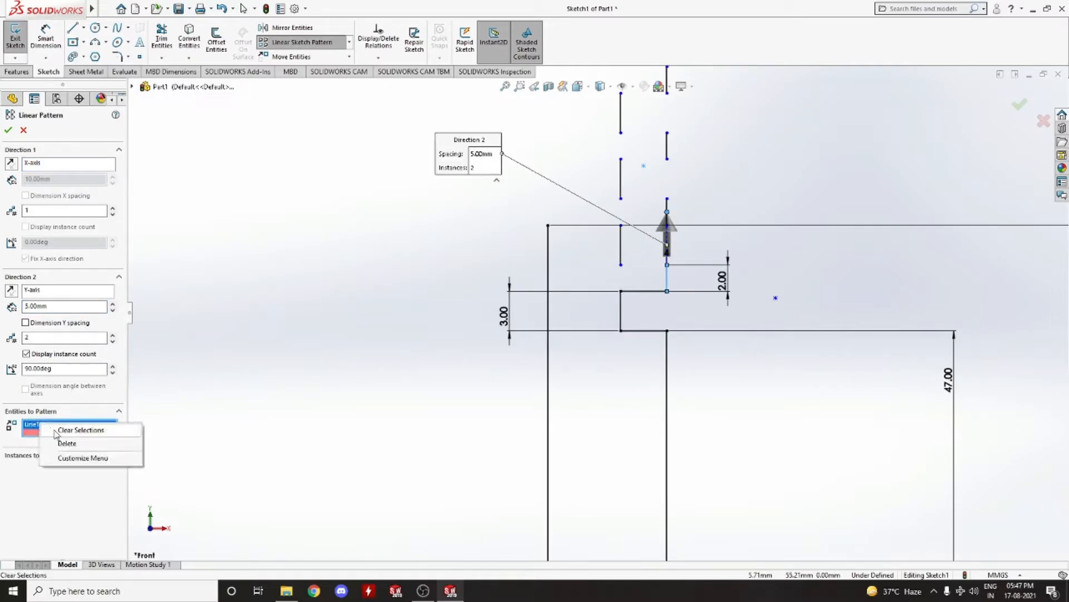
pyautogui.click(67, 441)
pyautogui.click(640, 331)
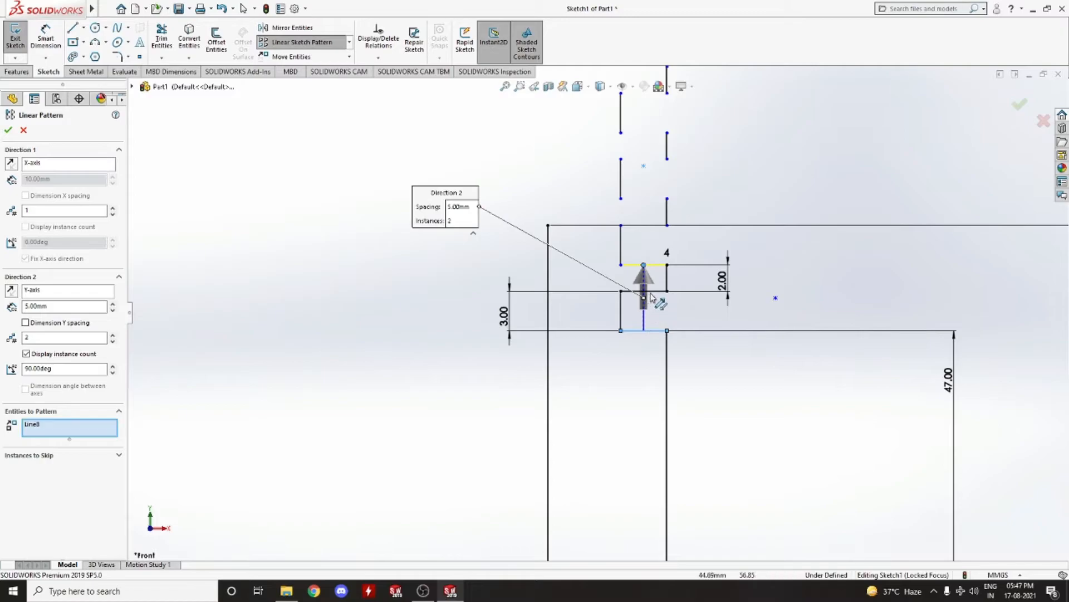
pyautogui.click(649, 296)
pyautogui.click(657, 291)
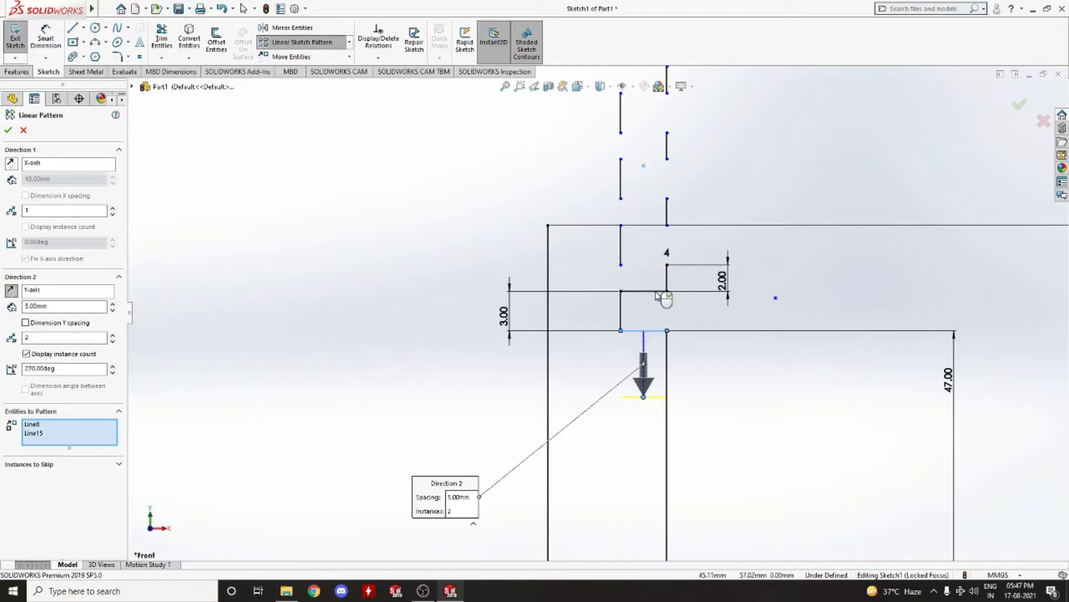
pyautogui.click(12, 291)
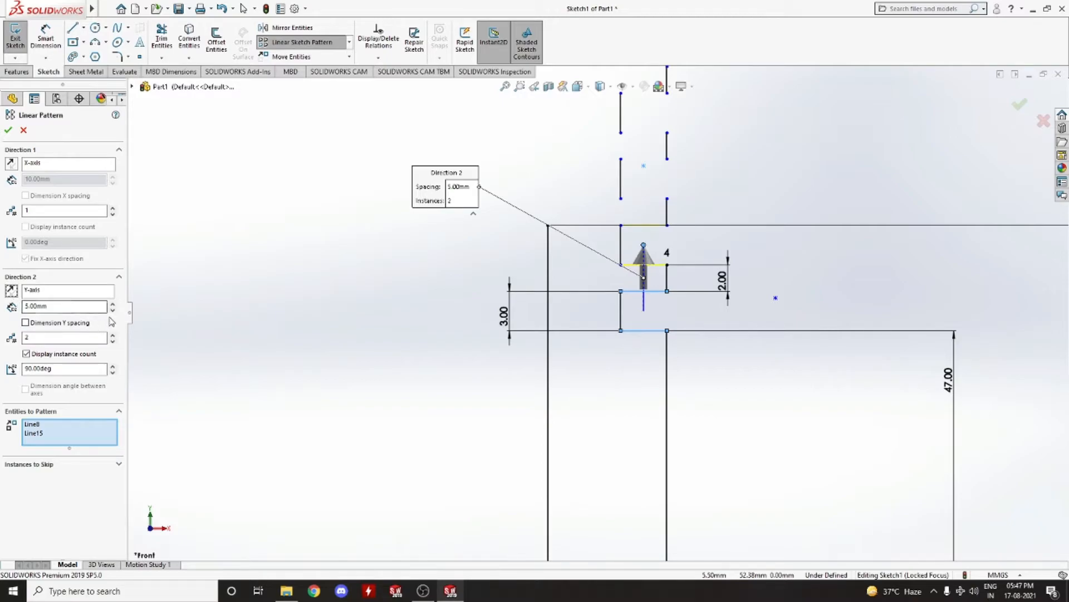
# Step: Set the Y-direction pattern to 4 instances and create the repeated horizontal notch edges
pyautogui.click(113, 335)
pyautogui.click(113, 336)
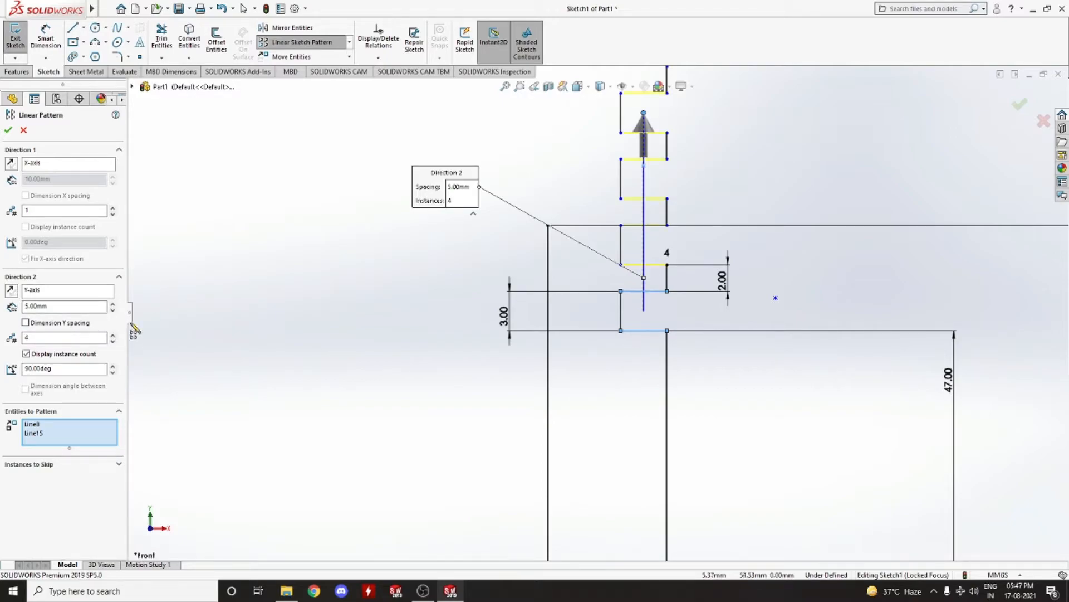
pyautogui.scroll(3, 342, 238)
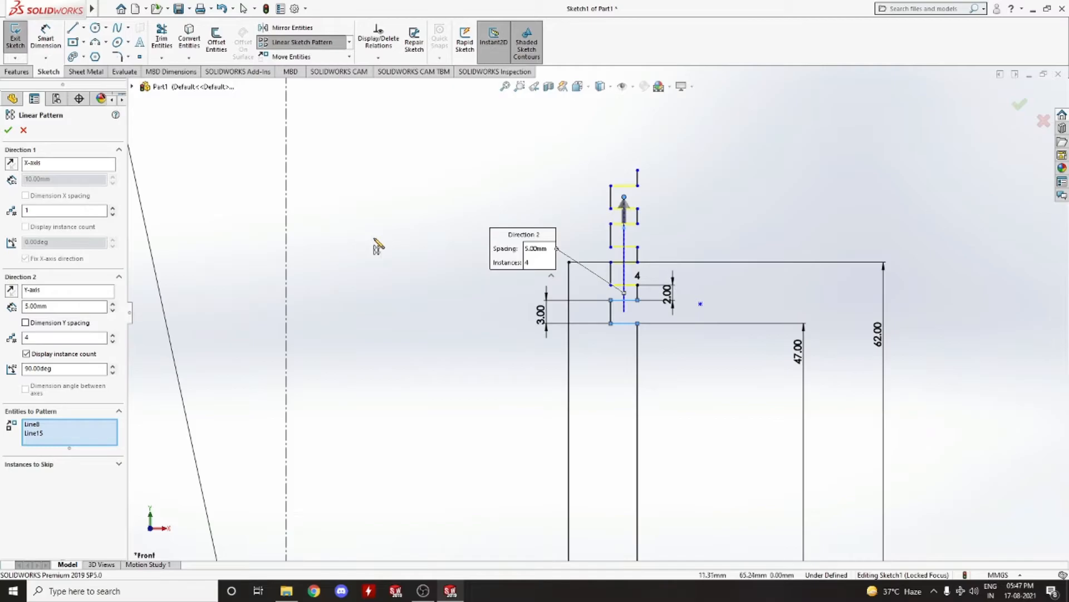
pyautogui.scroll(-1, 323, 226)
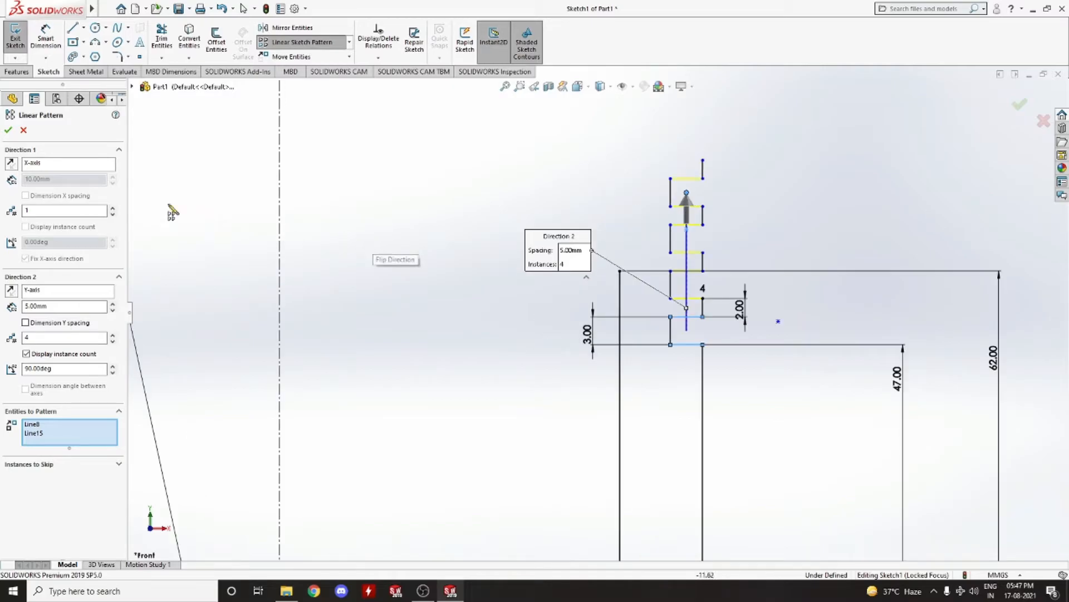
pyautogui.click(8, 131)
pyautogui.scroll(5, 500, 226)
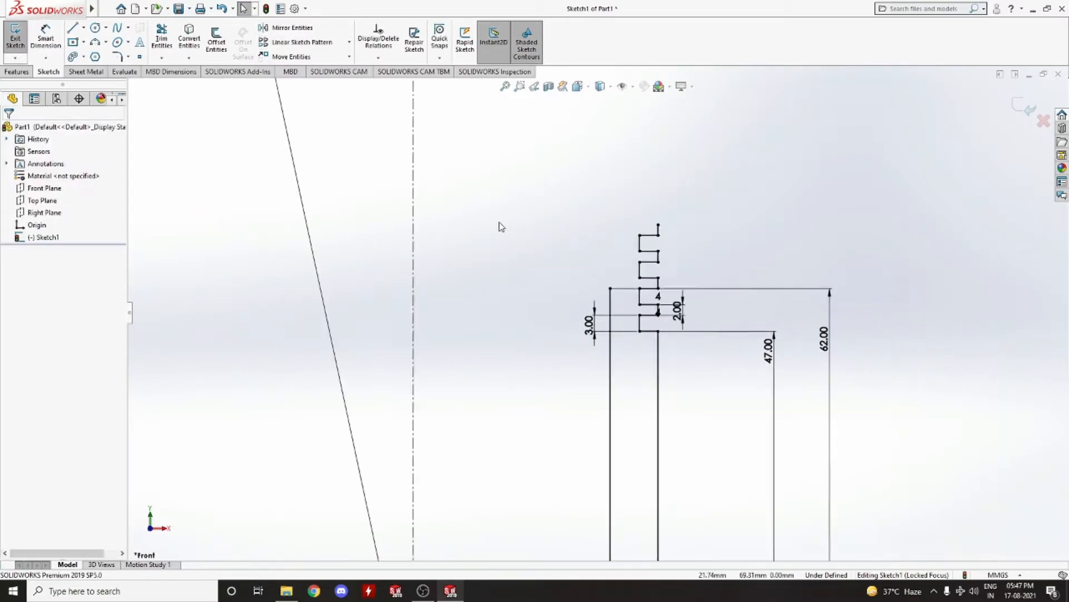
# Step: Move the 189 mm radius arc down to just above the notch stack, deleting its relations to other entities
pyautogui.scroll(3, 624, 343)
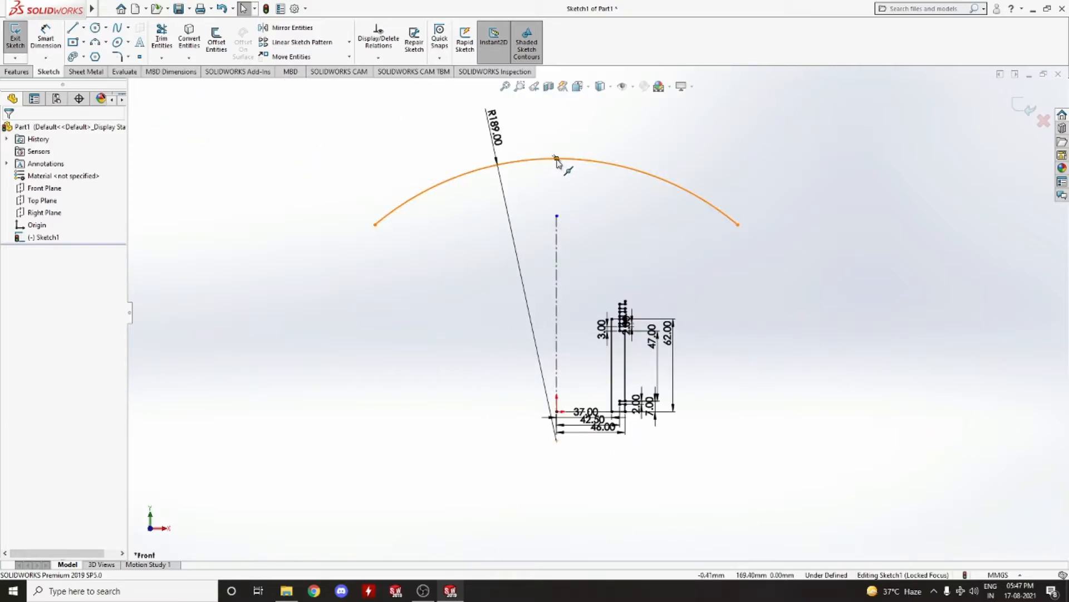
pyautogui.moveTo(556, 160); pyautogui.dragTo(562, 203)
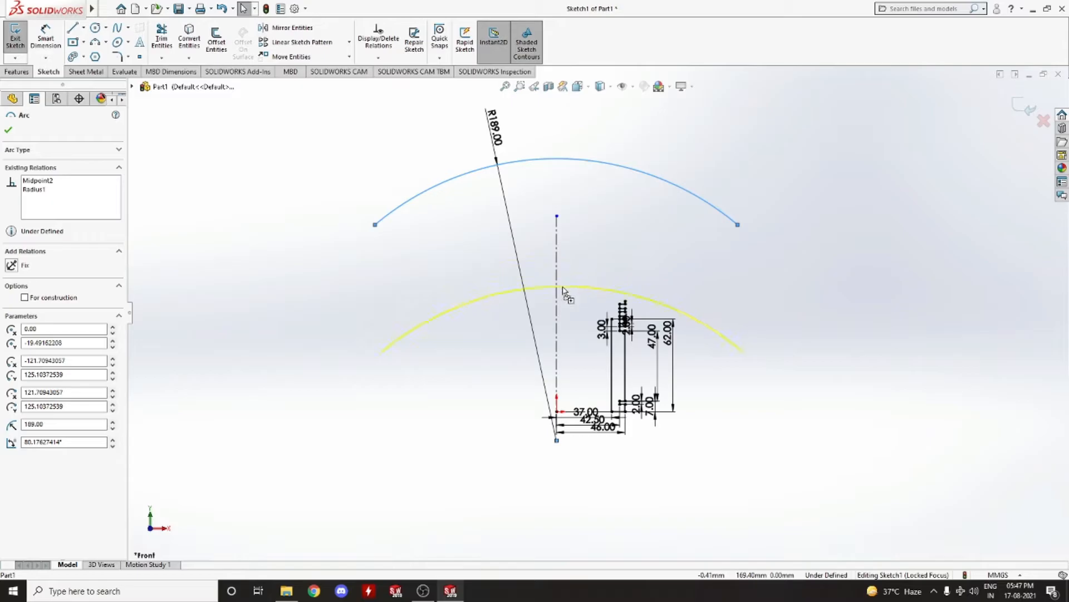
pyautogui.moveTo(564, 298); pyautogui.dragTo(563, 298)
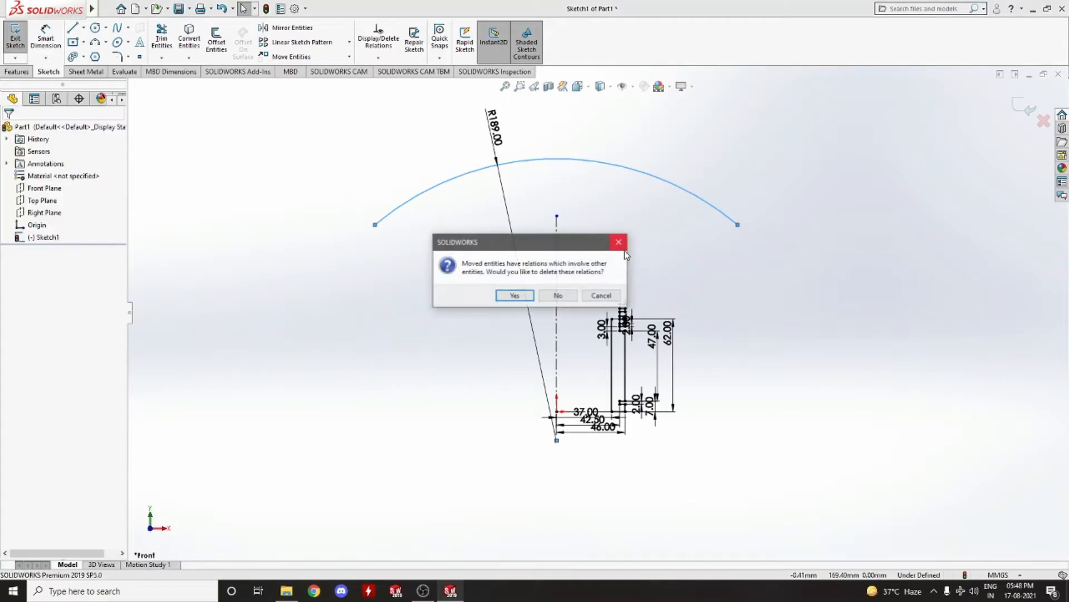
pyautogui.click(532, 296)
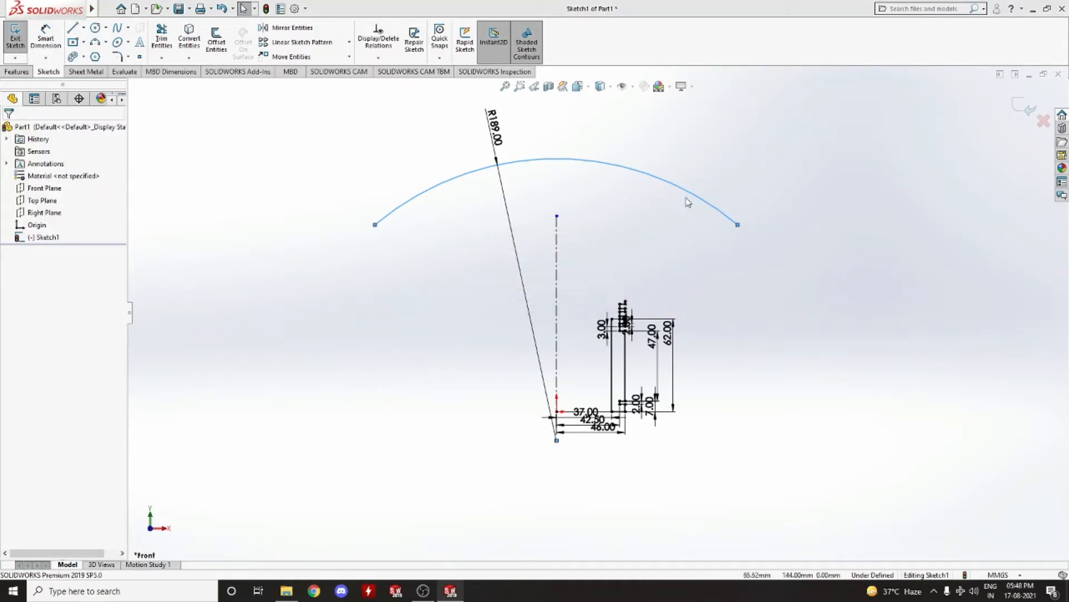
pyautogui.scroll(-6, 604, 295)
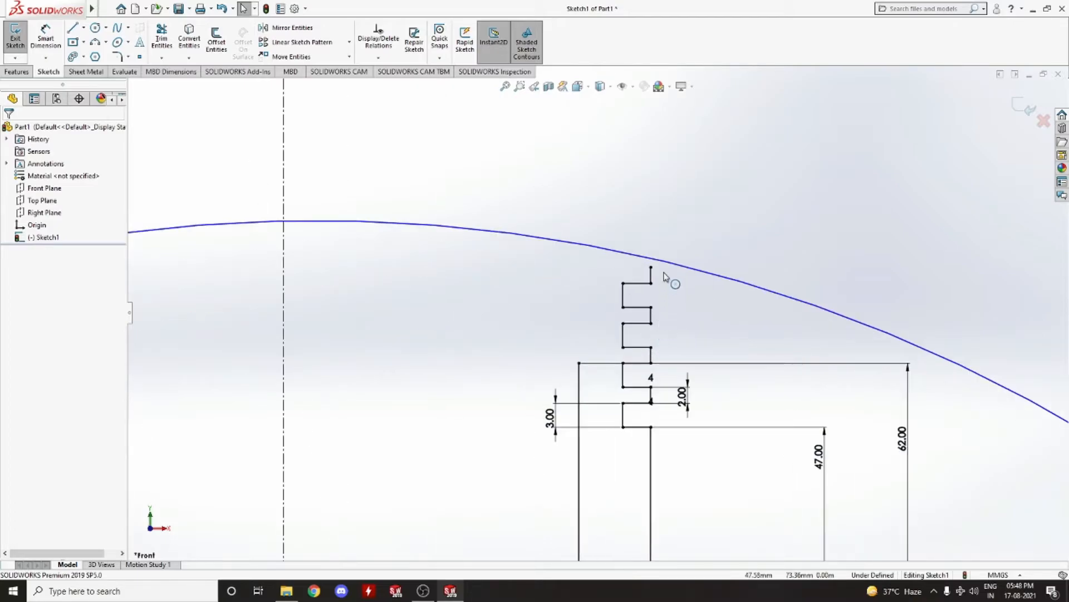
pyautogui.scroll(2, 804, 316)
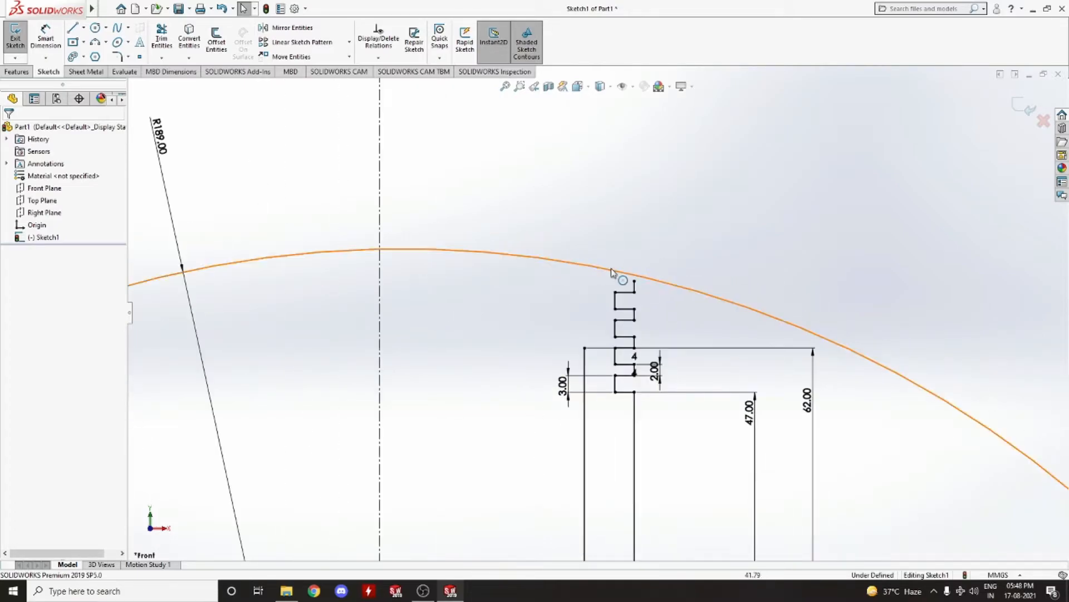
# Step: Attach the arc's right endpoint to the top end of the outermost vertical line in the notch stack
pyautogui.scroll(3, 938, 407)
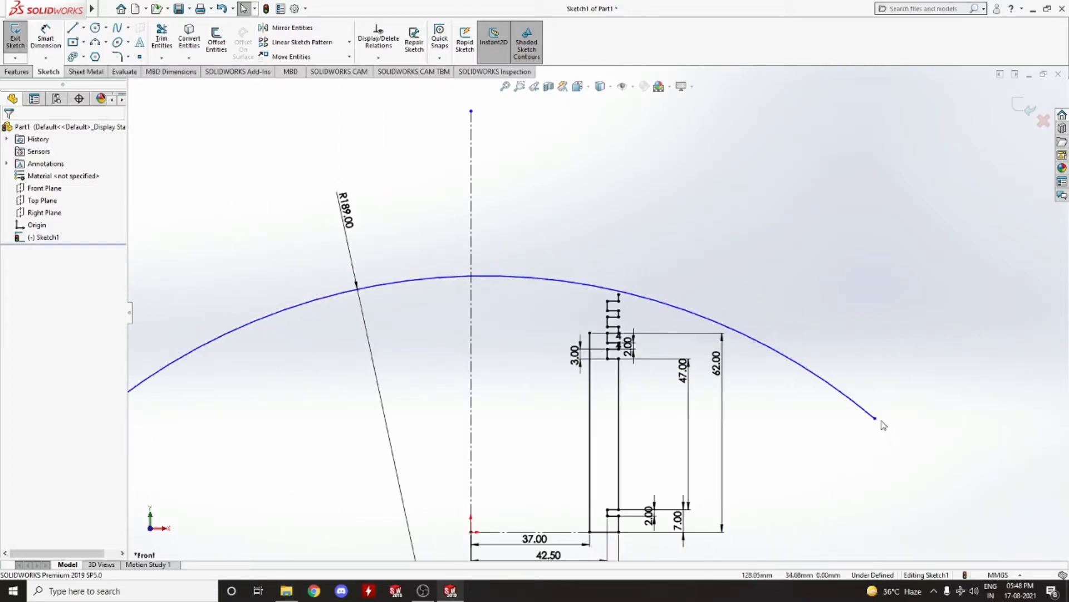
pyautogui.moveTo(875, 420); pyautogui.dragTo(619, 295)
pyautogui.scroll(4, 374, 316)
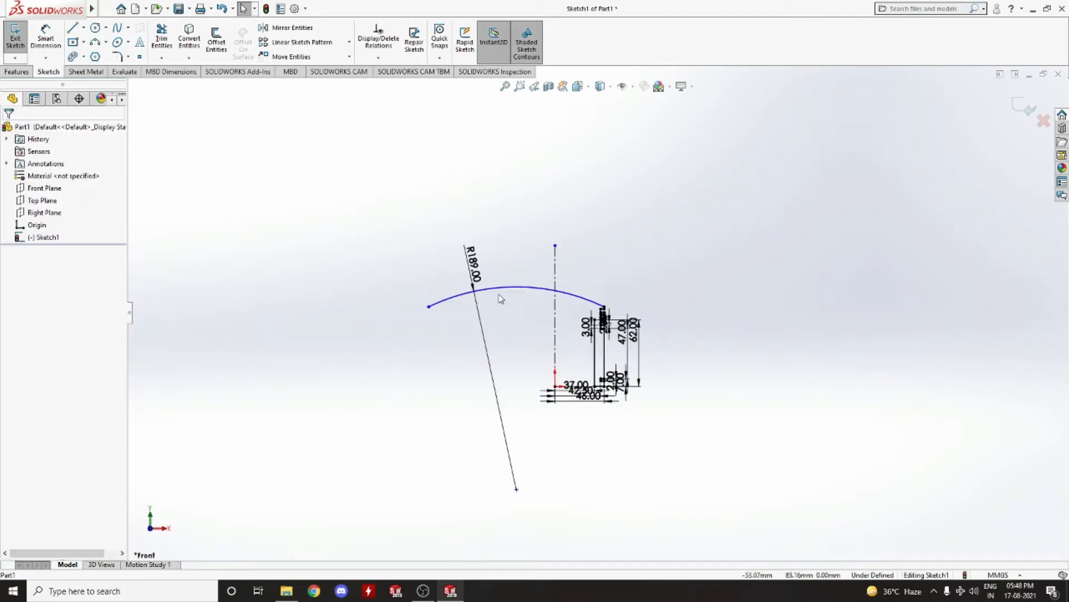
# Step: Try to merge the arc's center point with the sketch origin
pyautogui.click(516, 489)
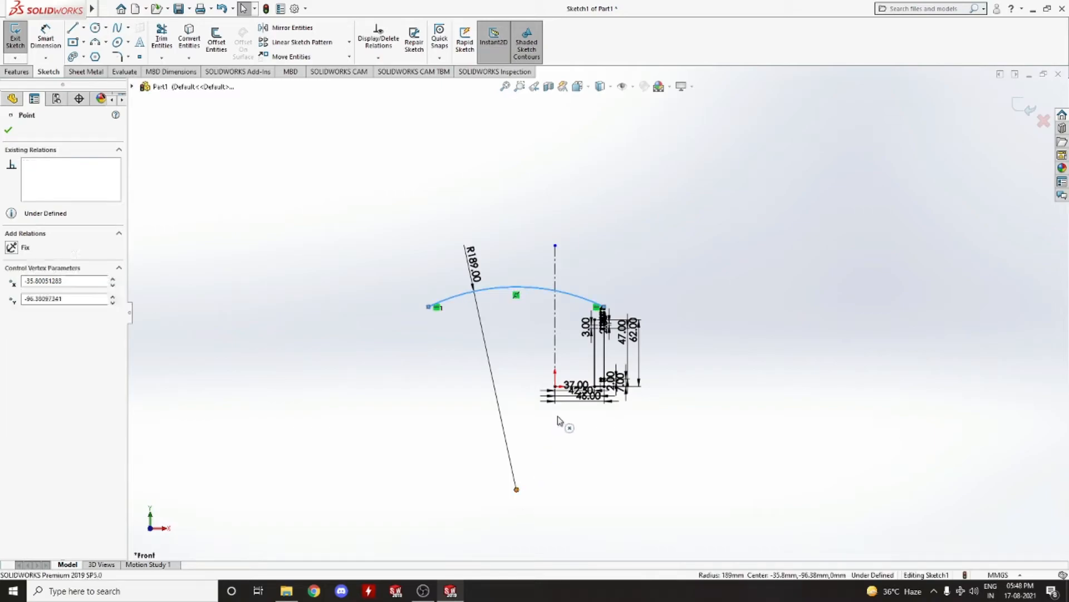
pyautogui.keyDown('ctrl'); pyautogui.click(555, 386); pyautogui.keyUp('ctrl')
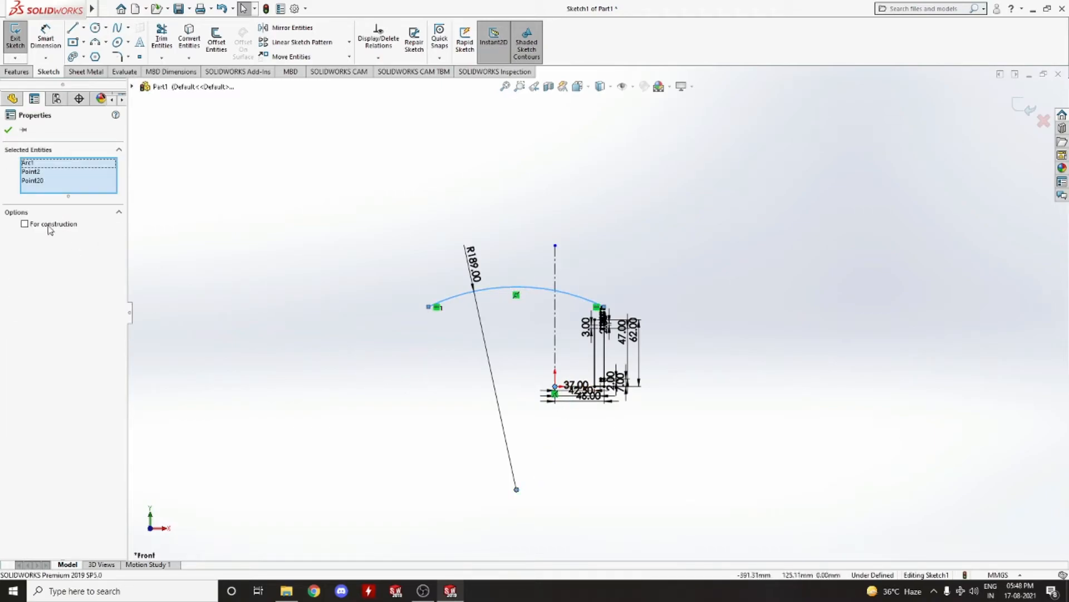
pyautogui.press('Escape')
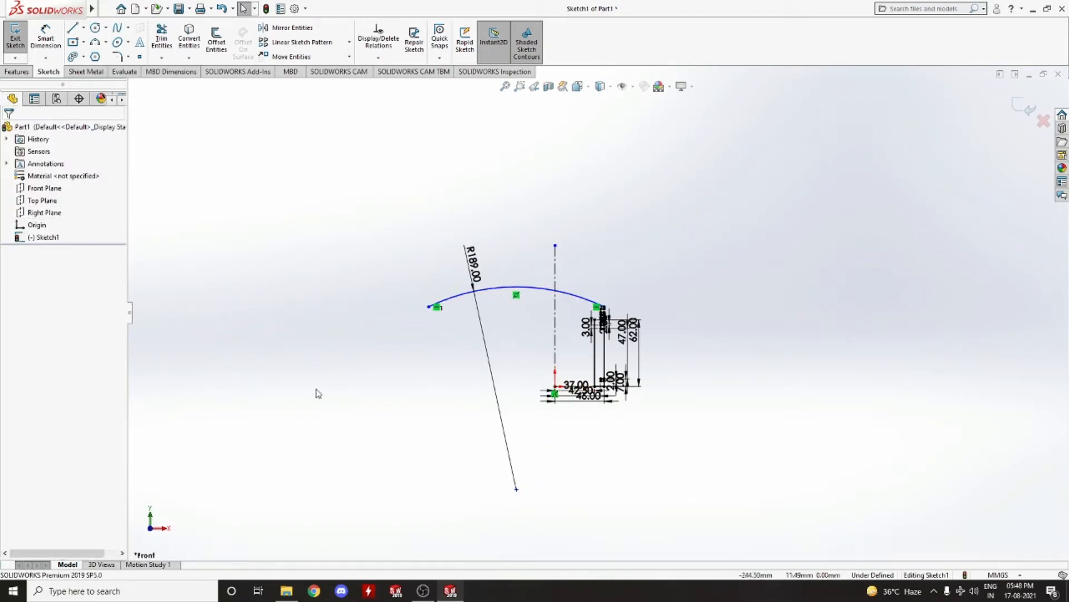
pyautogui.click(516, 489)
pyautogui.keyDown('ctrl'); pyautogui.click(555, 386); pyautogui.keyUp('ctrl')
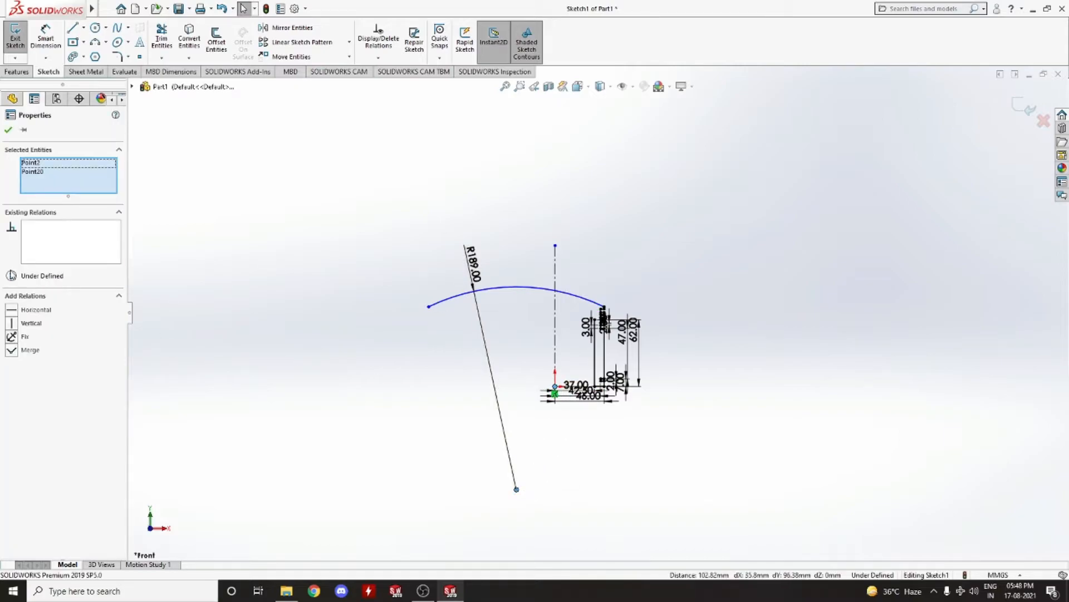
pyautogui.click(12, 350)
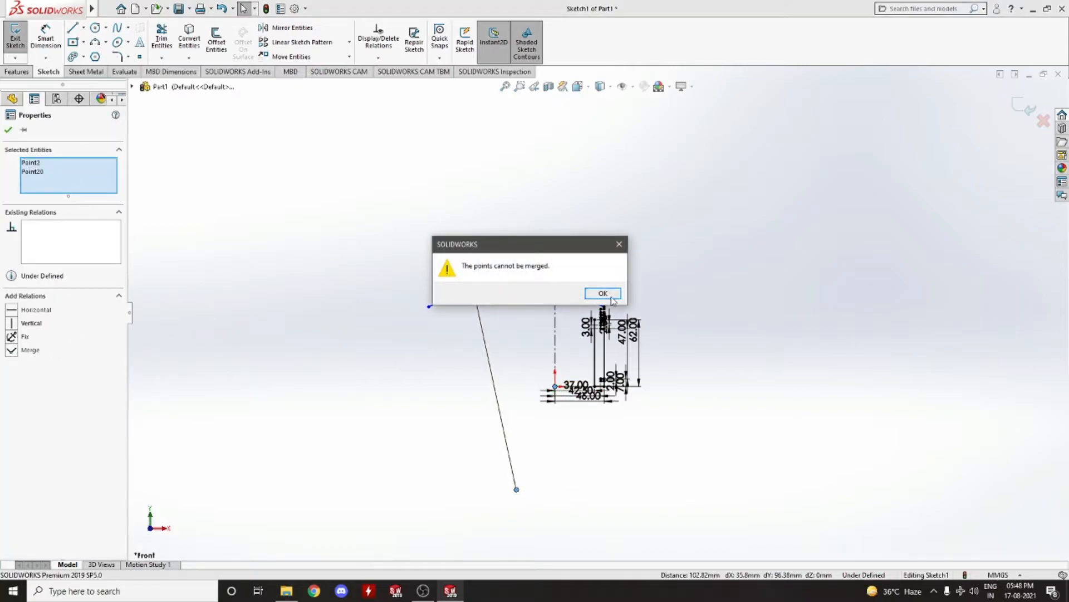
pyautogui.click(607, 293)
# Step: Return the arc's right endpoint from the notch stack to its earlier wide span
pyautogui.scroll(-3, 594, 312)
pyautogui.scroll(-3, 501, 311)
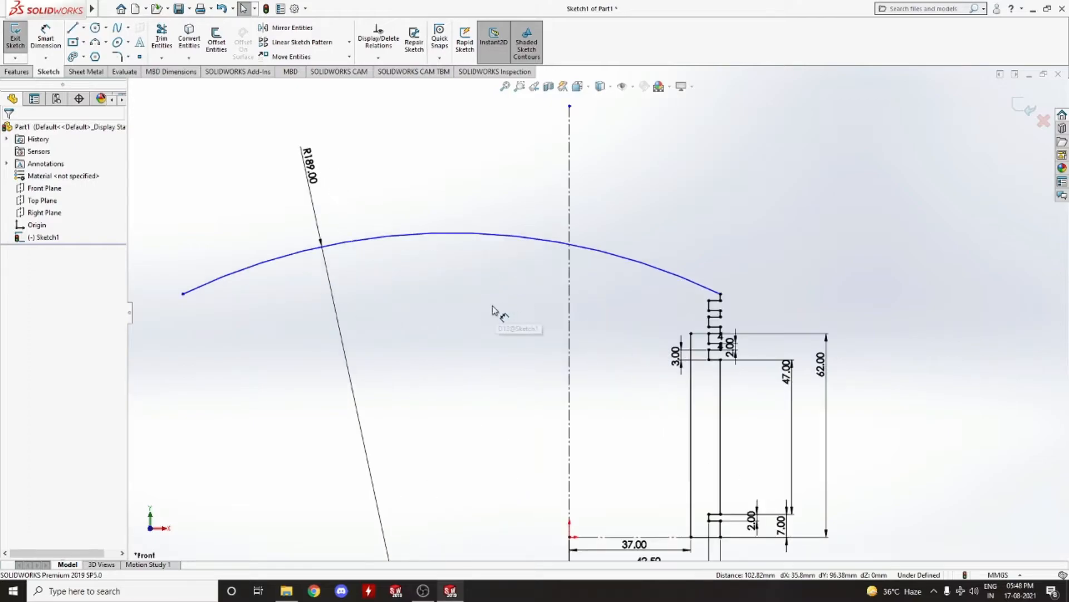
pyautogui.moveTo(721, 293); pyautogui.dragTo(766, 304)
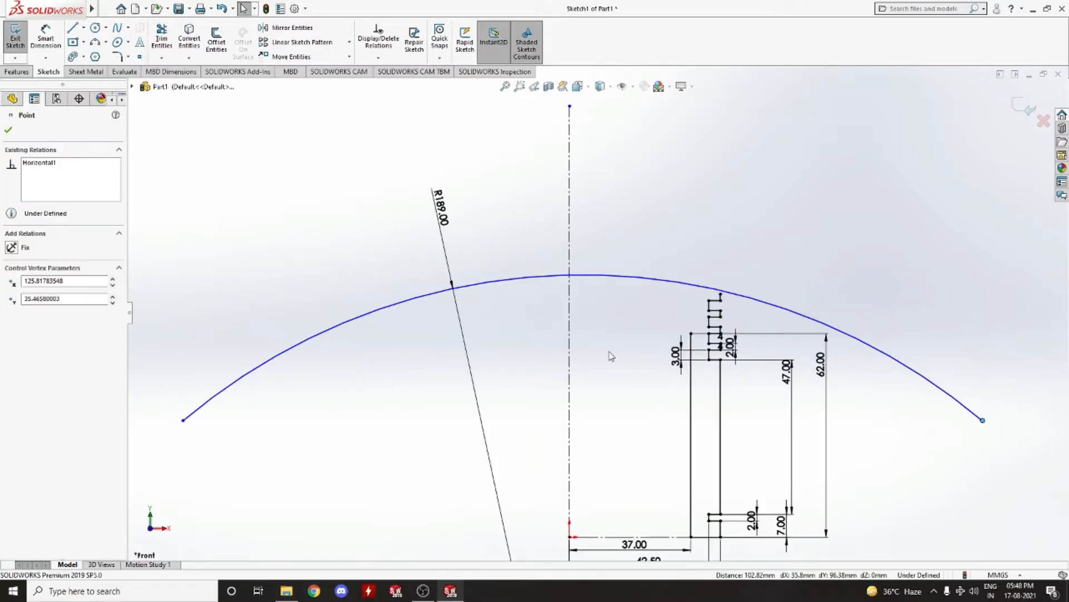
# Step: Try a vertical relation between the arc's right endpoint, its center point and the origin, and undo it
pyautogui.scroll(4, 616, 351)
pyautogui.scroll(3, 616, 388)
pyautogui.keyDown('ctrl'); pyautogui.click(593, 476); pyautogui.keyUp('ctrl')
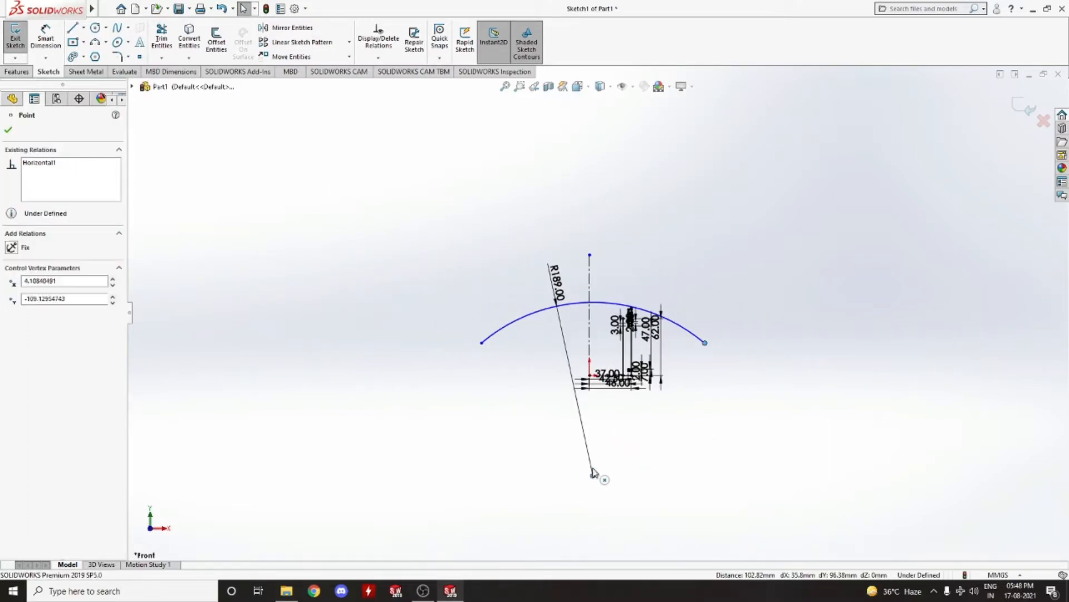
pyautogui.keyDown('ctrl'); pyautogui.click(589, 376); pyautogui.keyUp('ctrl')
pyautogui.click(10, 322)
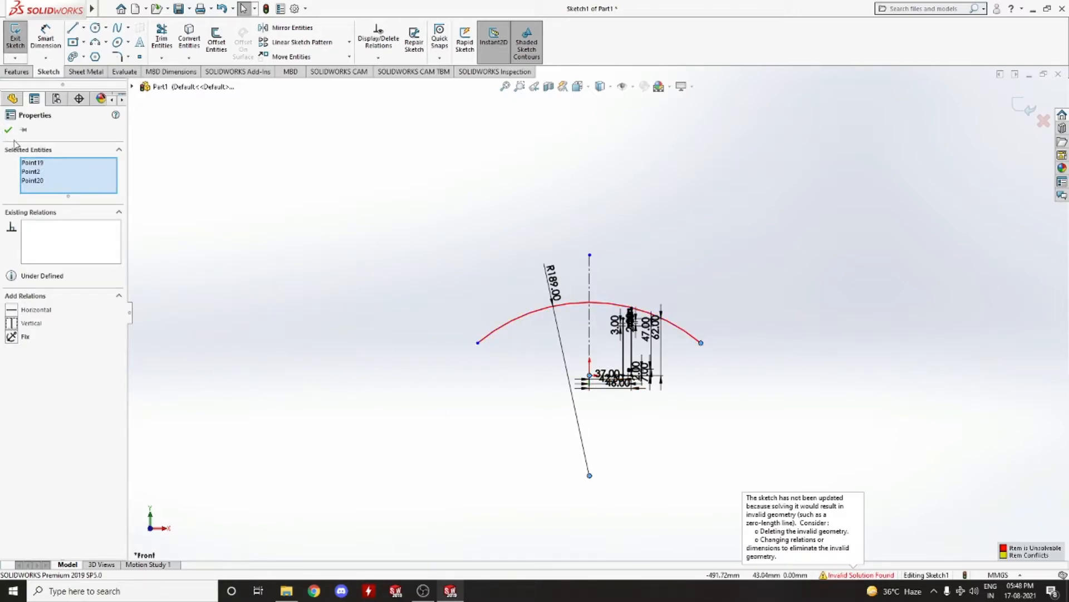
pyautogui.hotkey('ctrl', 'z')
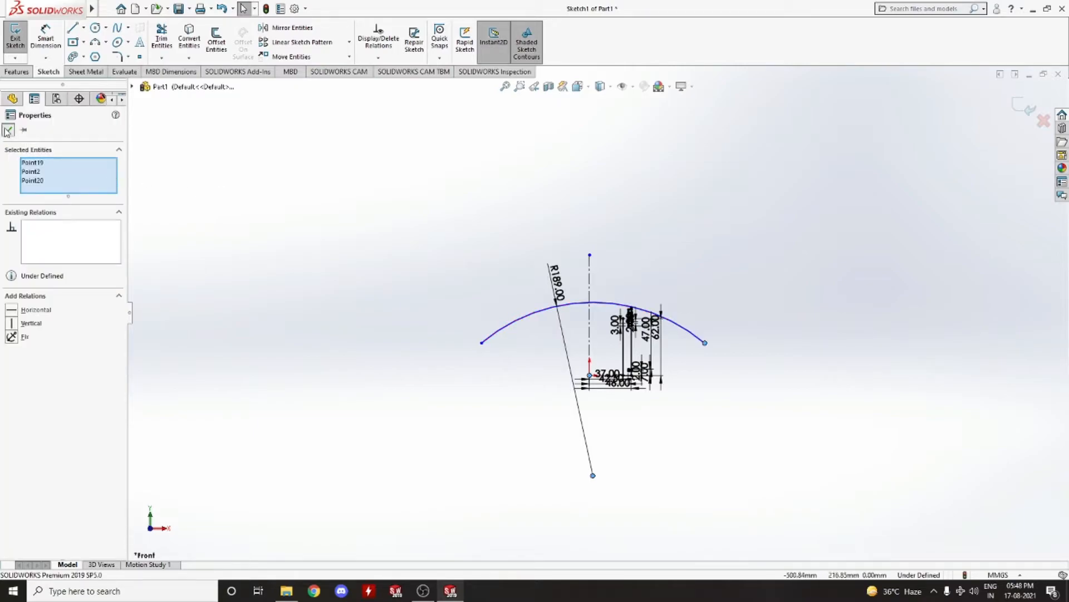
pyautogui.click(8, 131)
pyautogui.scroll(-2, 593, 476)
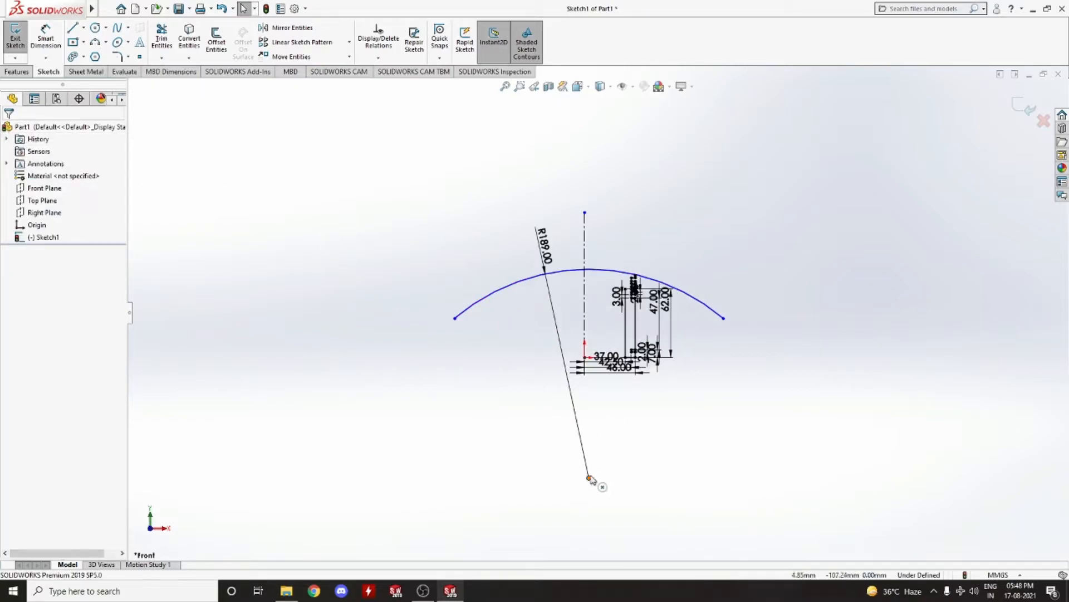
pyautogui.scroll(3, 596, 471)
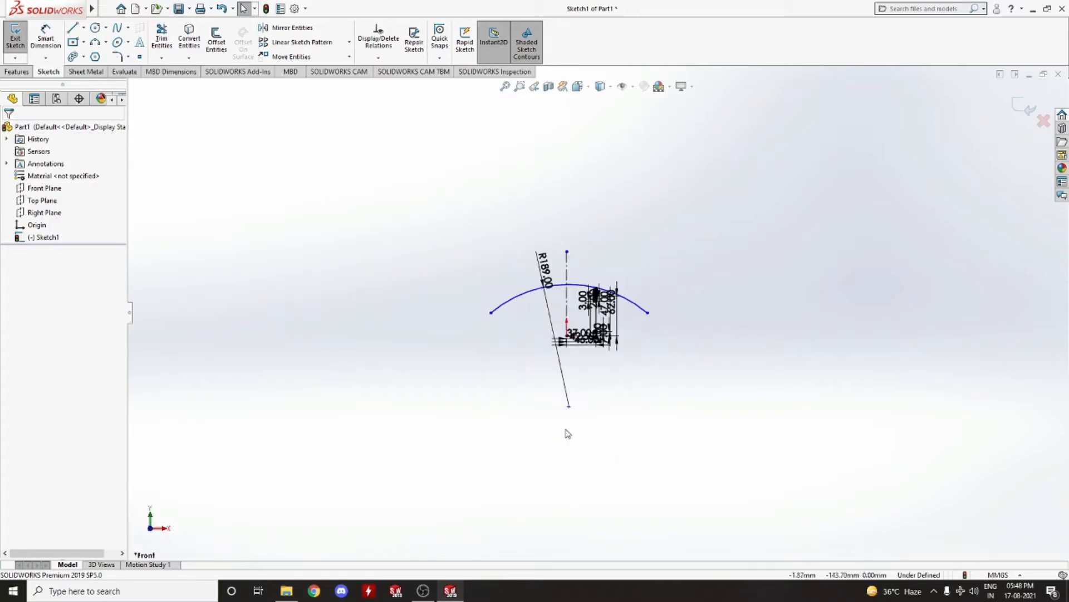
pyautogui.scroll(-3, 573, 400)
pyautogui.click(574, 405)
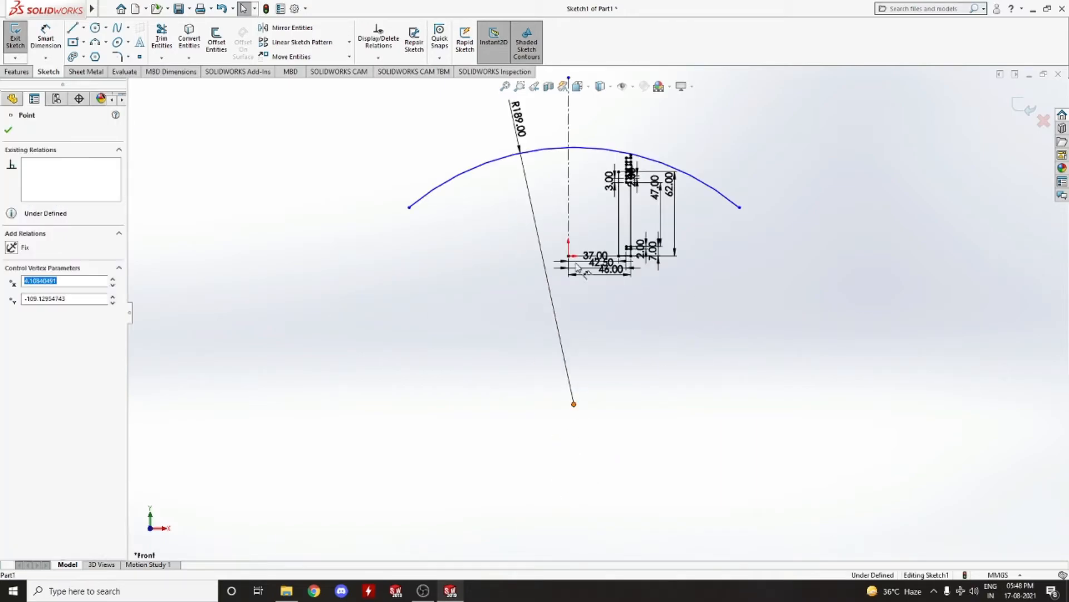
pyautogui.keyDown('ctrl'); pyautogui.click(568, 256); pyautogui.keyUp('ctrl')
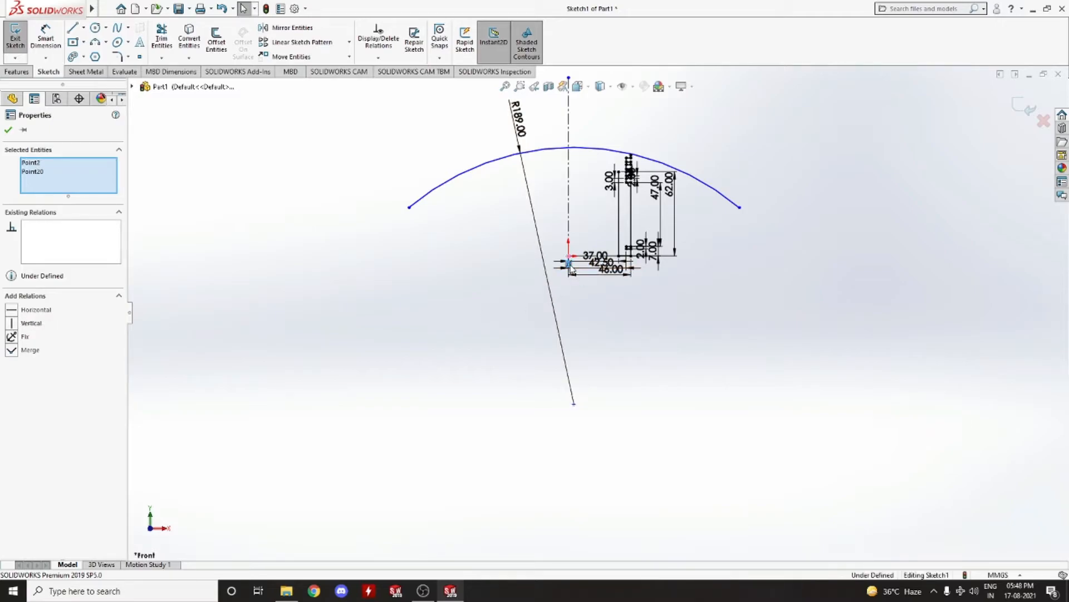
pyautogui.press('Escape')
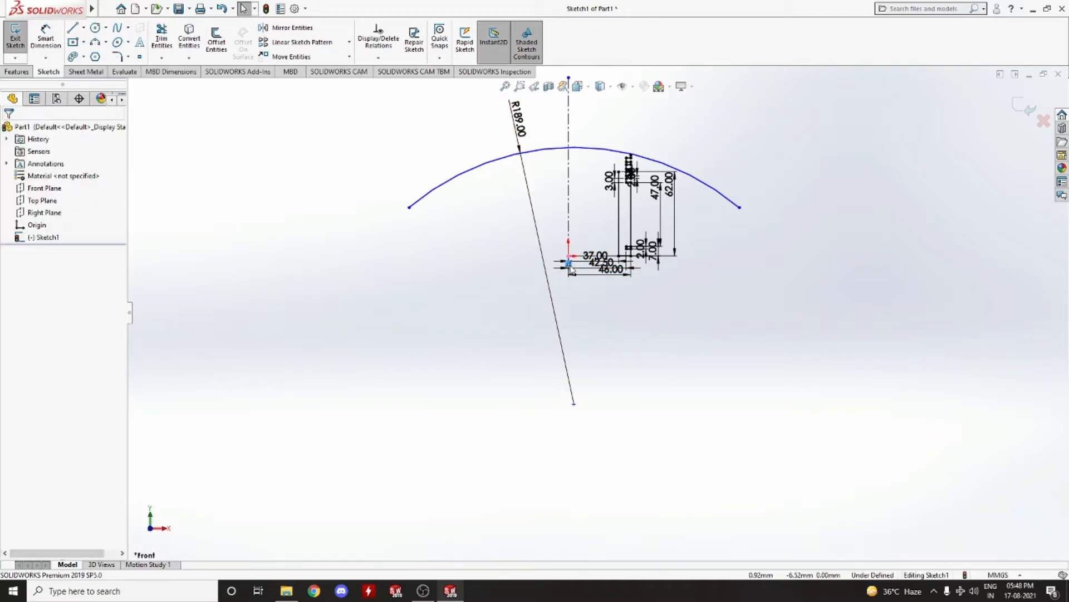
pyautogui.click(557, 148)
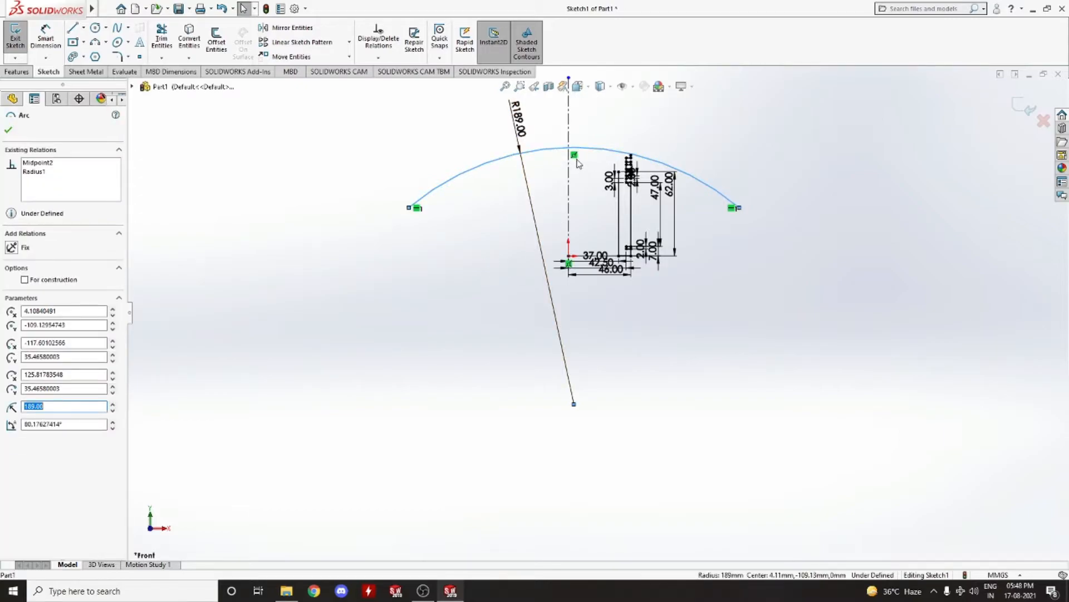
pyautogui.press('Escape')
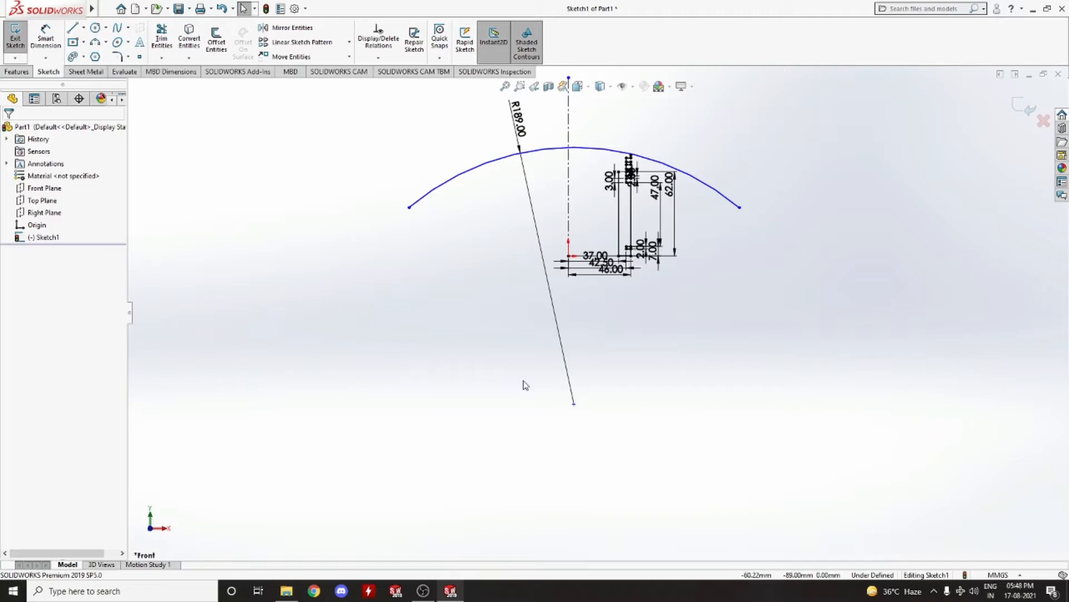
pyautogui.click(574, 403)
pyautogui.keyDown('ctrl'); pyautogui.click(569, 263); pyautogui.keyUp('ctrl')
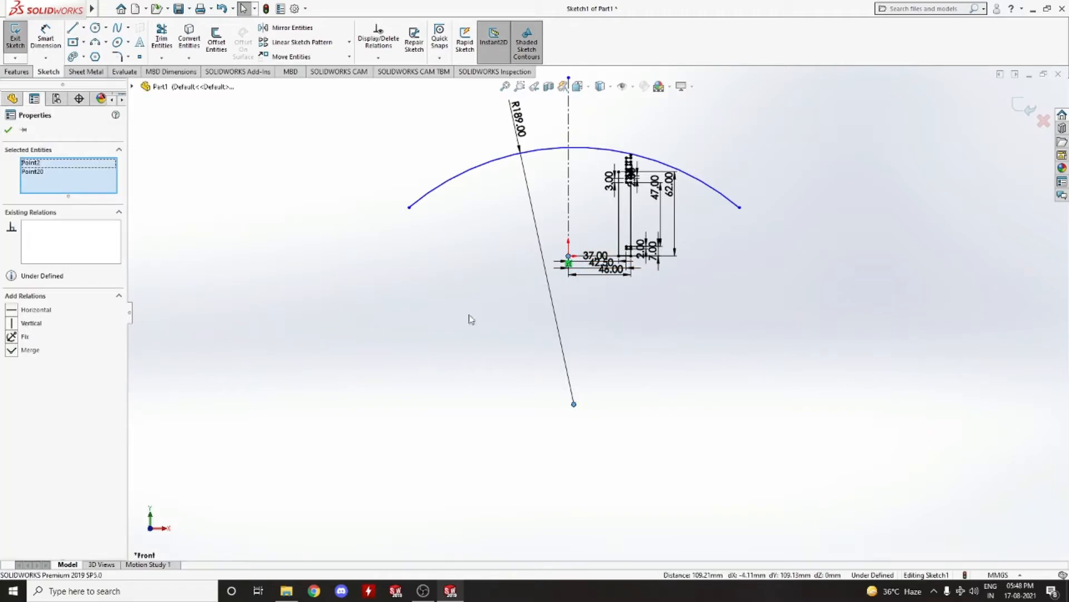
pyautogui.click(443, 324)
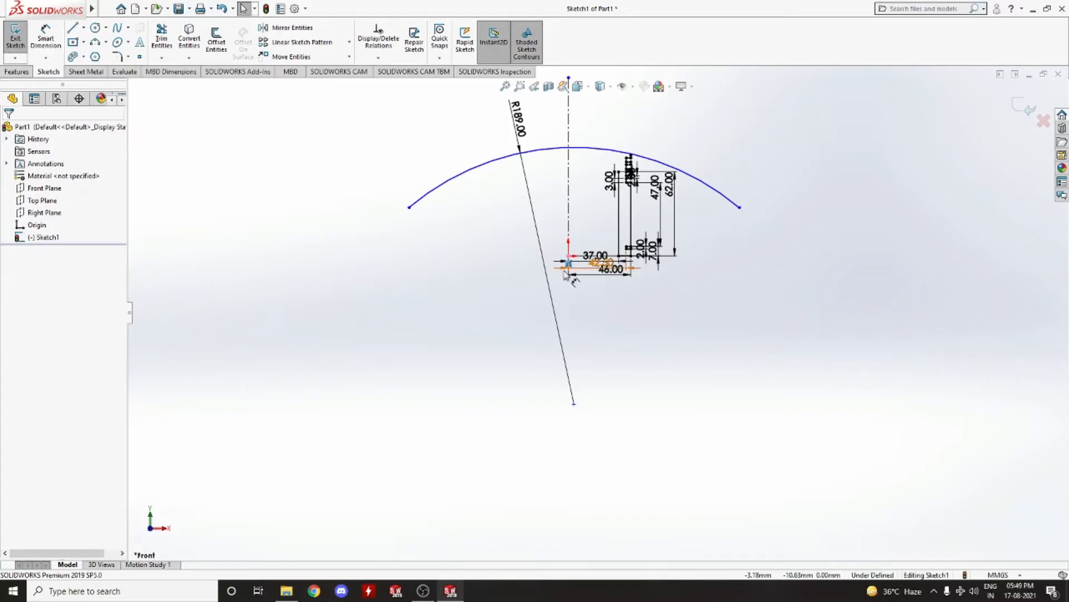
# Step: Add a vertical relation between the arc's center point and the sketch origin
pyautogui.click(573, 403)
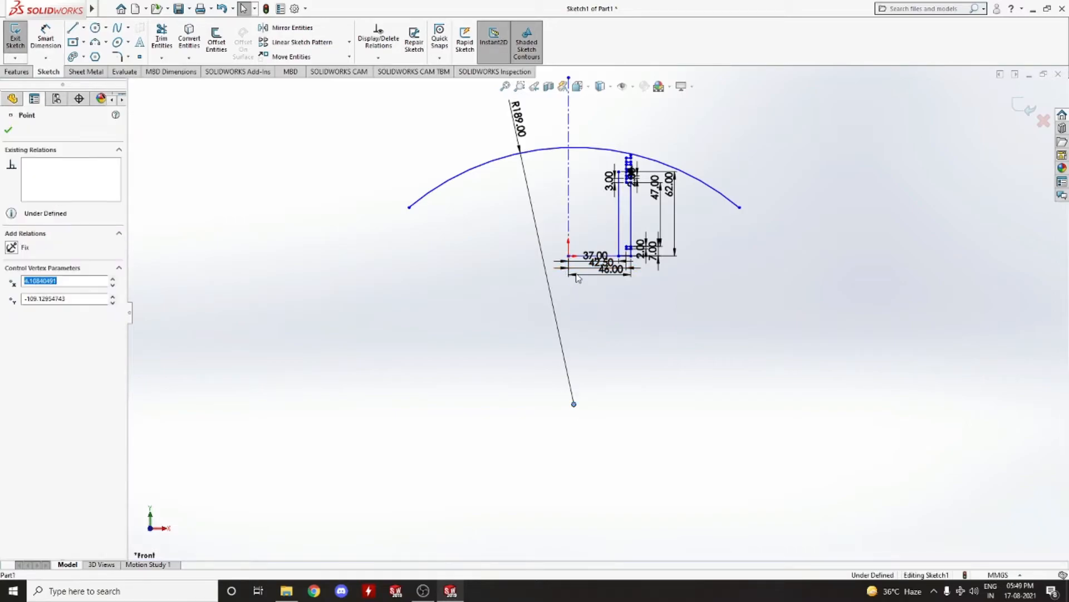
pyautogui.keyDown('ctrl'); pyautogui.click(569, 256); pyautogui.keyUp('ctrl')
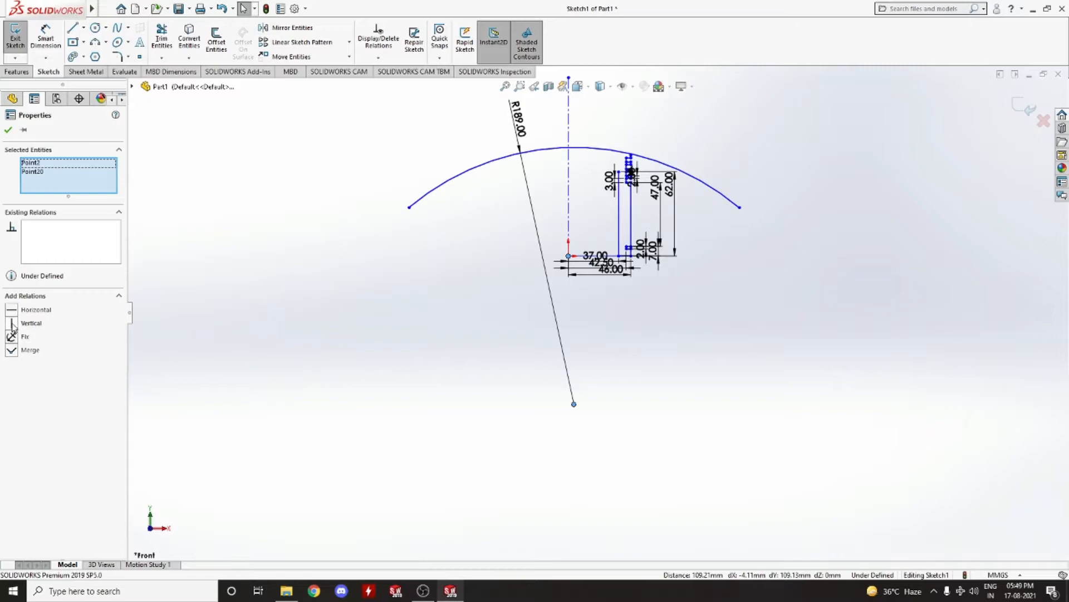
pyautogui.click(12, 323)
pyautogui.click(8, 130)
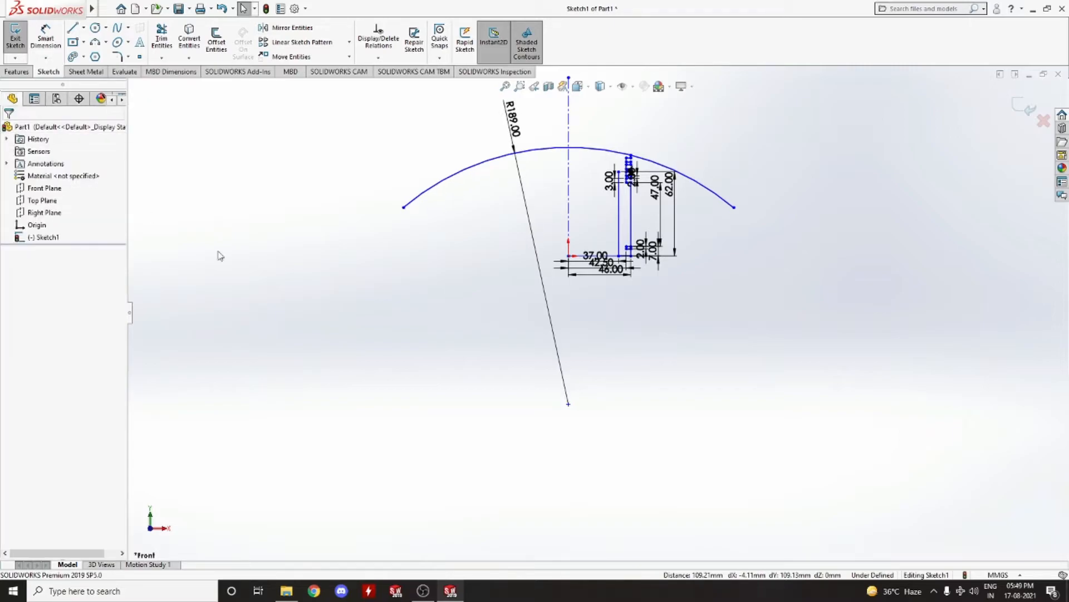
pyautogui.click(576, 150)
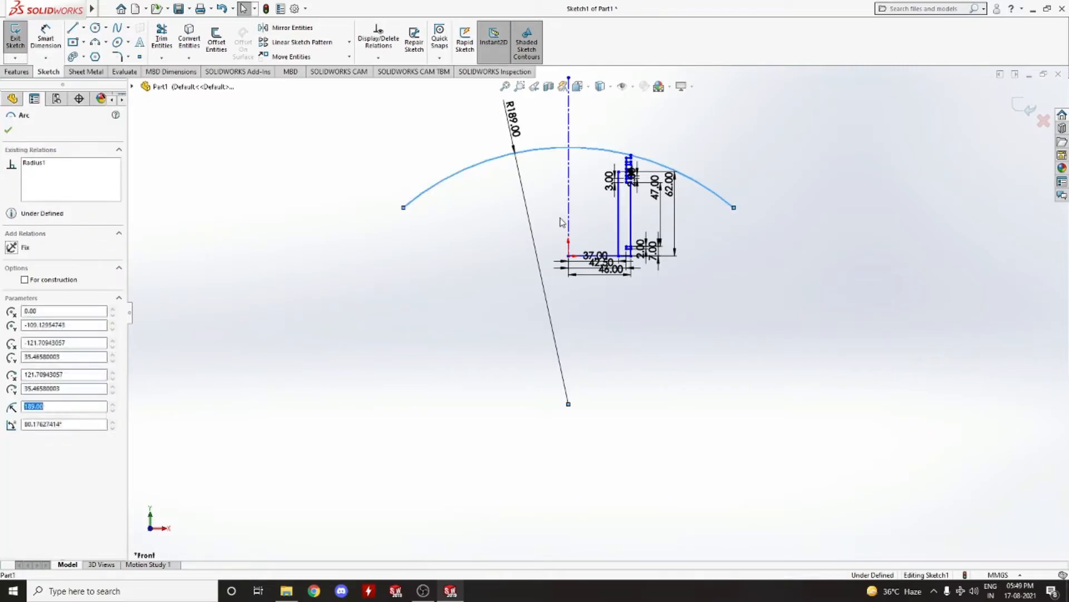
pyautogui.click(568, 403)
pyautogui.press('Escape')
pyautogui.click(568, 404)
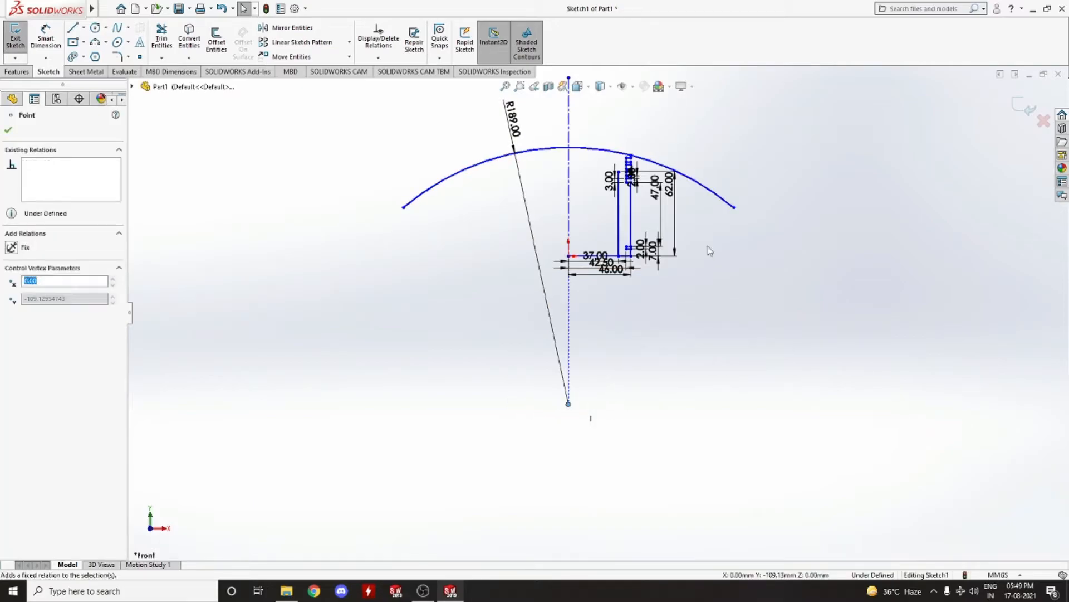
pyautogui.press('Escape')
# Step: Add a horizontal relation between the inner vertical line's bottom endpoint and the sketch origin
pyautogui.scroll(-3, 687, 186)
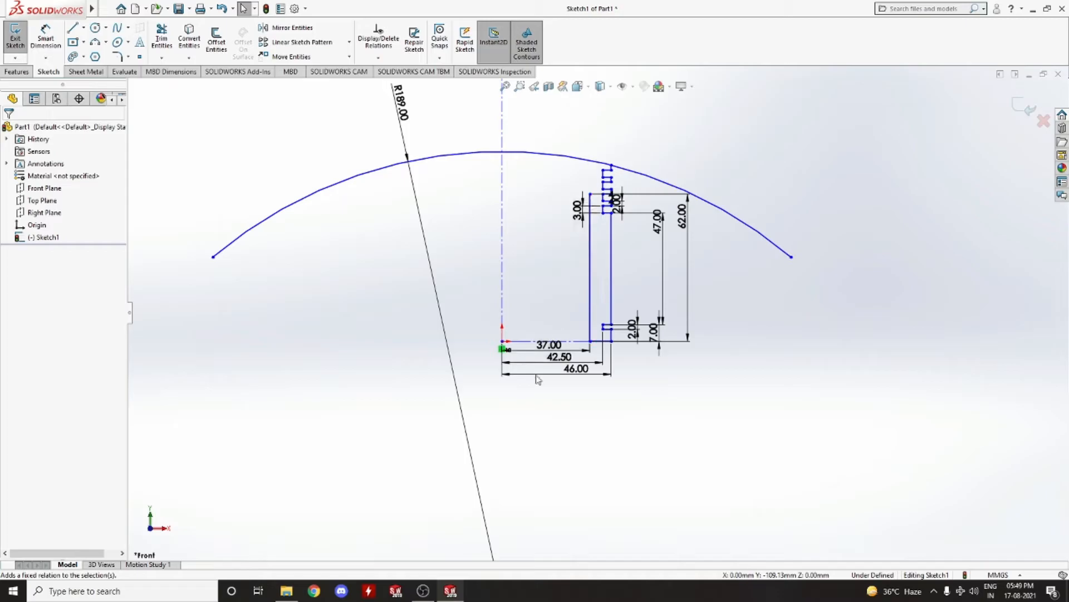
pyautogui.scroll(-1, 539, 373)
pyautogui.scroll(-2, 538, 371)
pyautogui.click(582, 308)
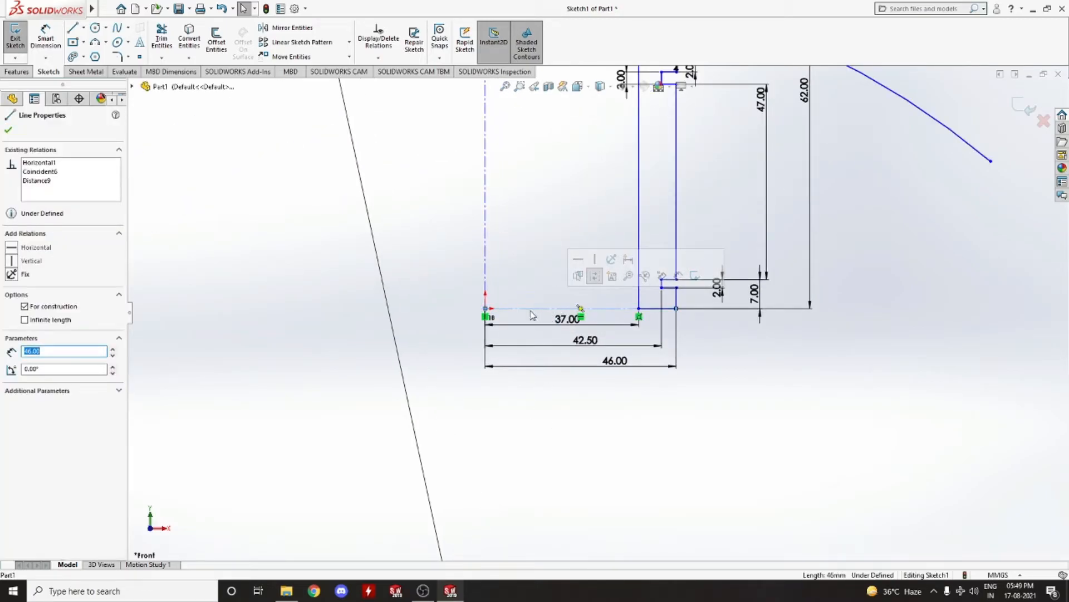
pyautogui.click(653, 315)
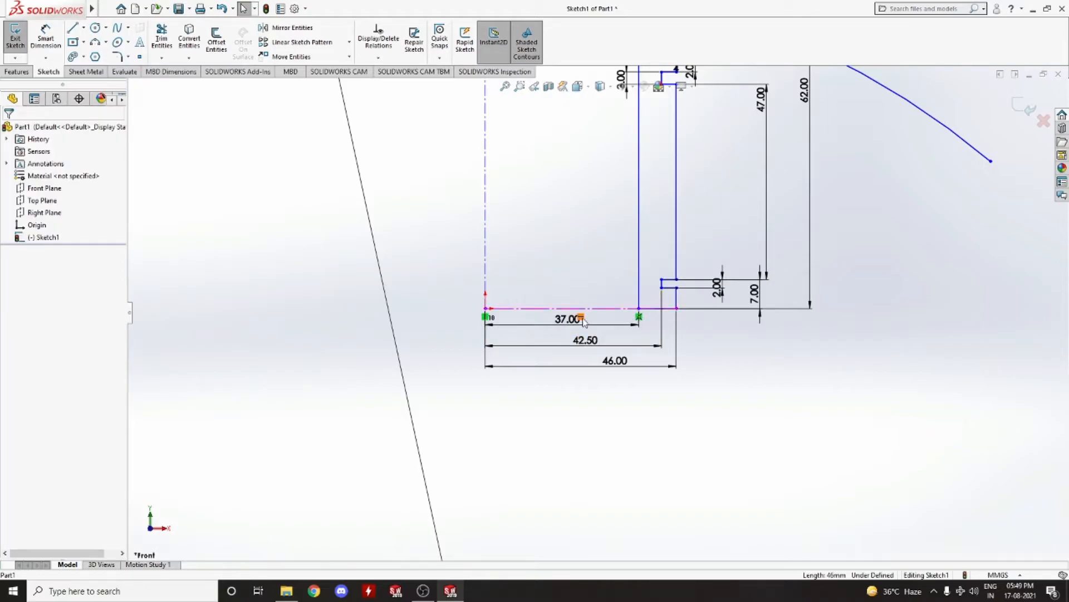
pyautogui.click(639, 309)
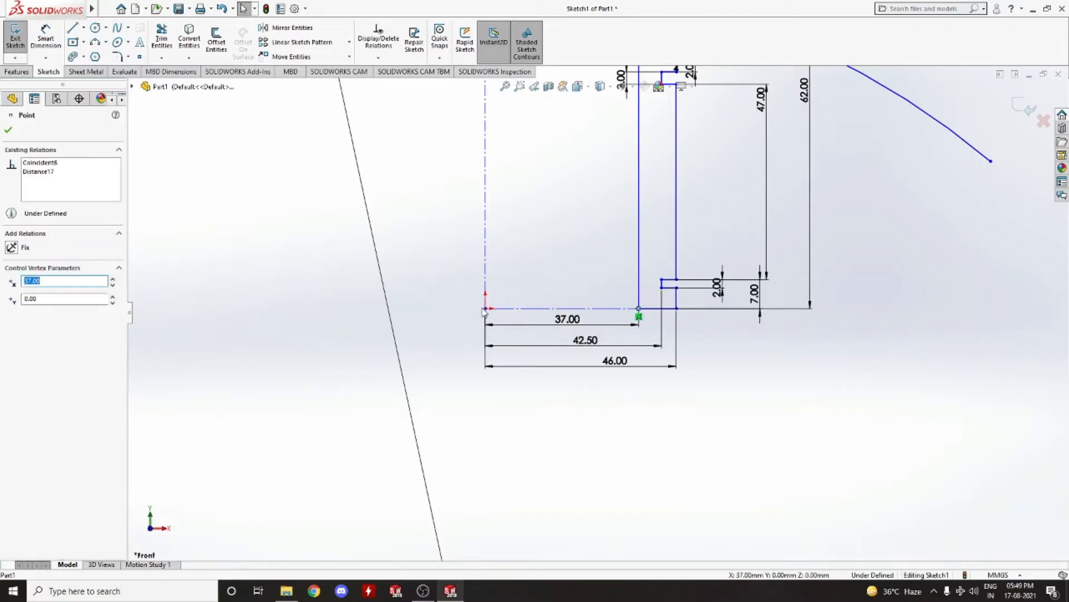
pyautogui.keyDown('ctrl'); pyautogui.click(486, 310); pyautogui.keyUp('ctrl')
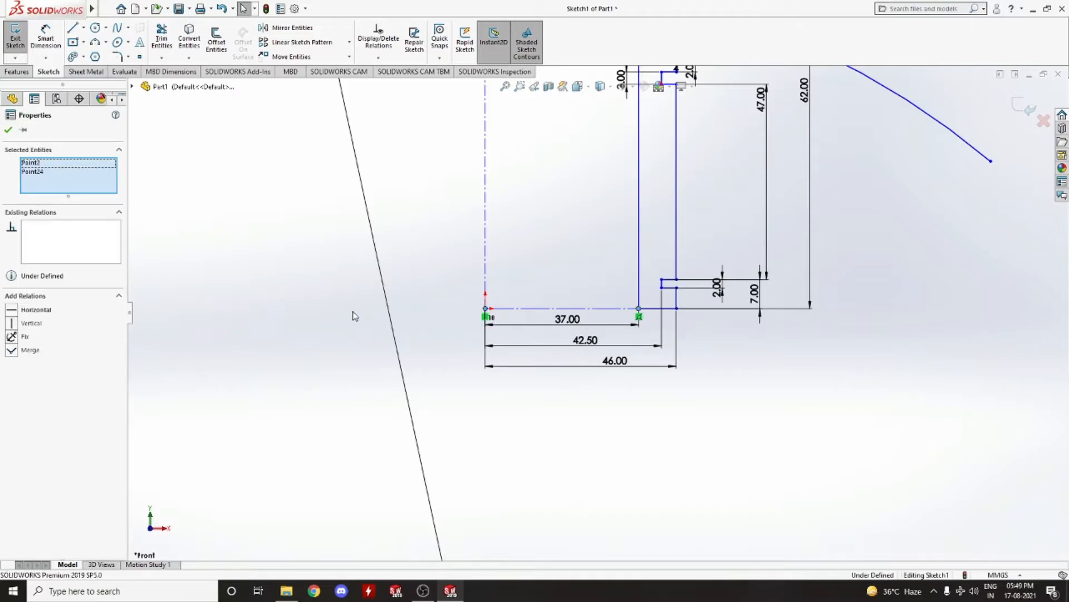
pyautogui.click(12, 312)
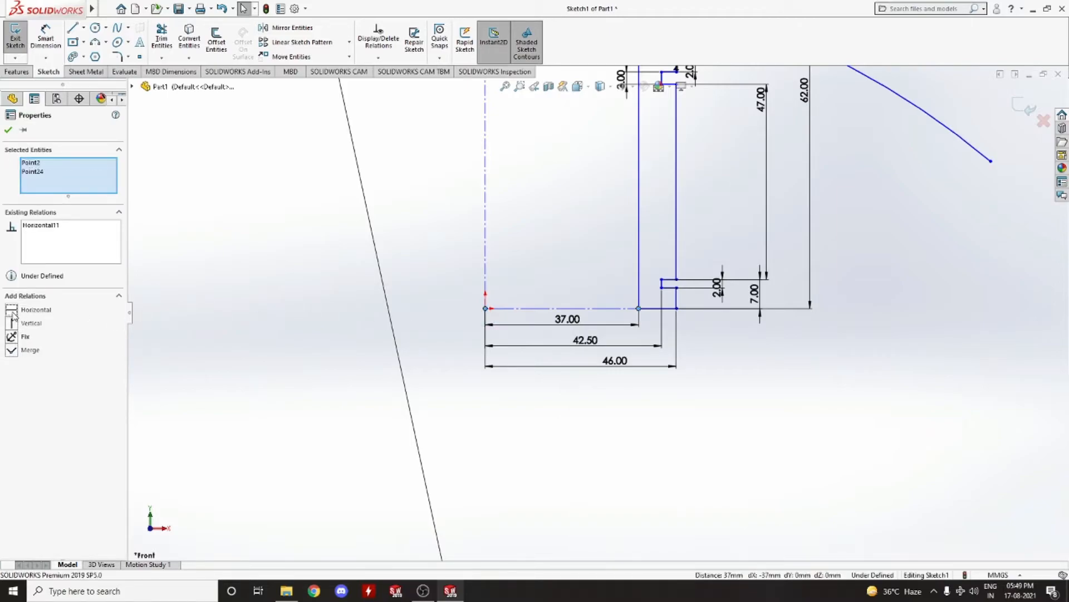
# Step: Undo the horizontal relation at the profile's base and the vertical relation on the arc's center point
pyautogui.press('Escape')
pyautogui.hotkey('ctrl', 'z')
pyautogui.hotkey('ctrl', 'z')
pyautogui.hotkey('ctrl', 'z')
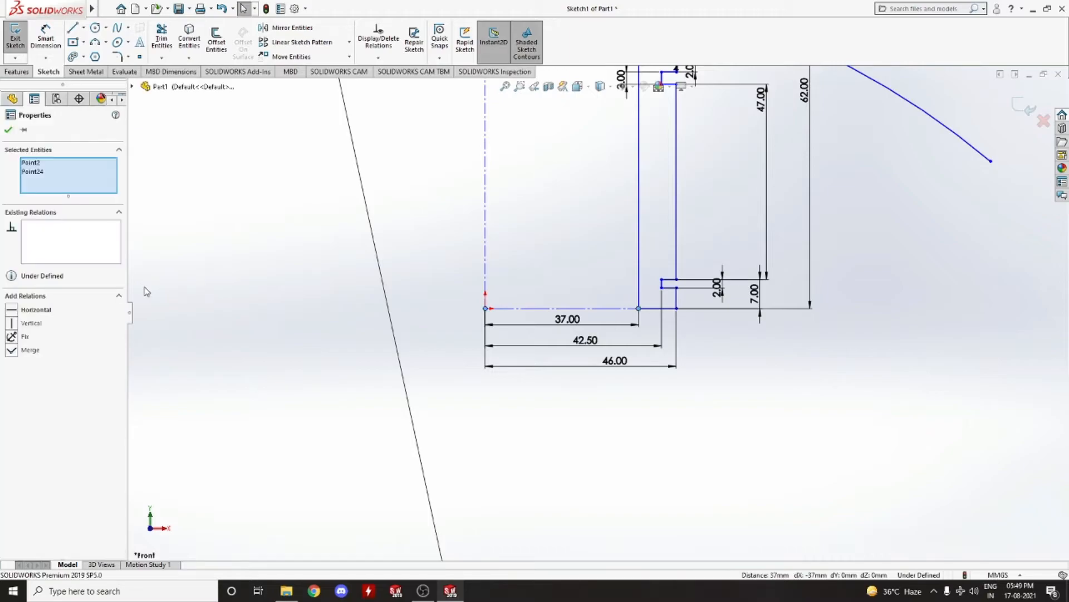
pyautogui.hotkey('ctrl', 'z')
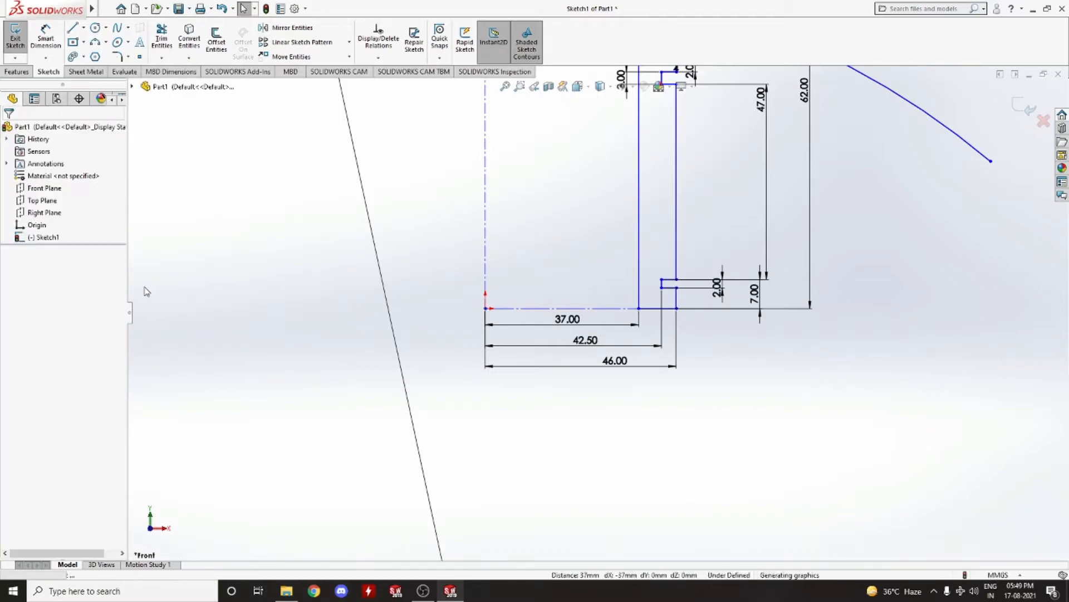
pyautogui.hotkey('ctrl', 'z')
pyautogui.hotkey('ctrl', 'z')
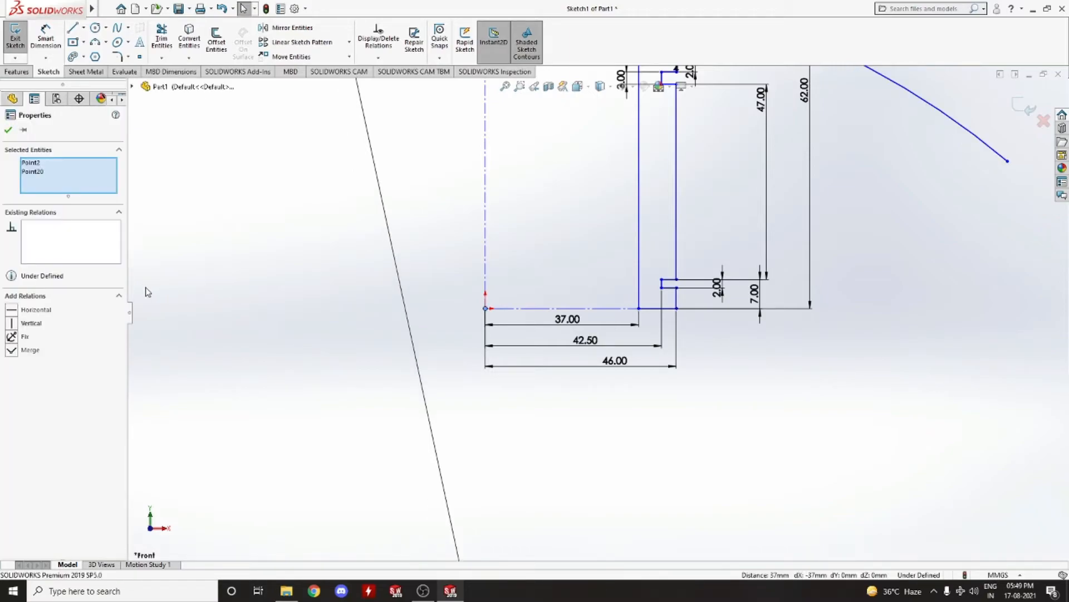
# Step: Delete the 189 mm radius arc above the profile
pyautogui.press('f')
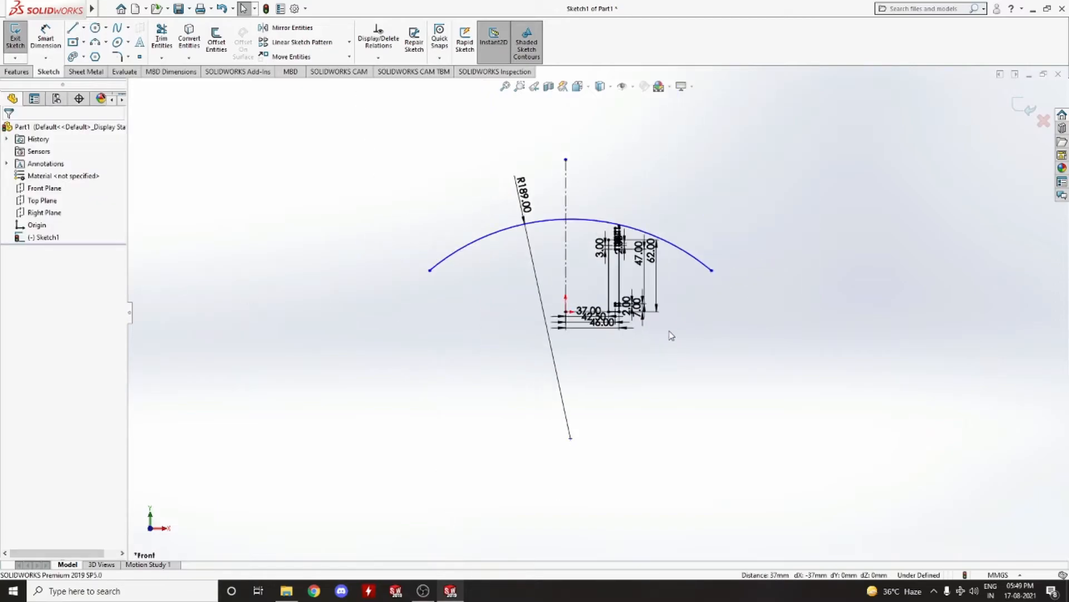
pyautogui.click(579, 218)
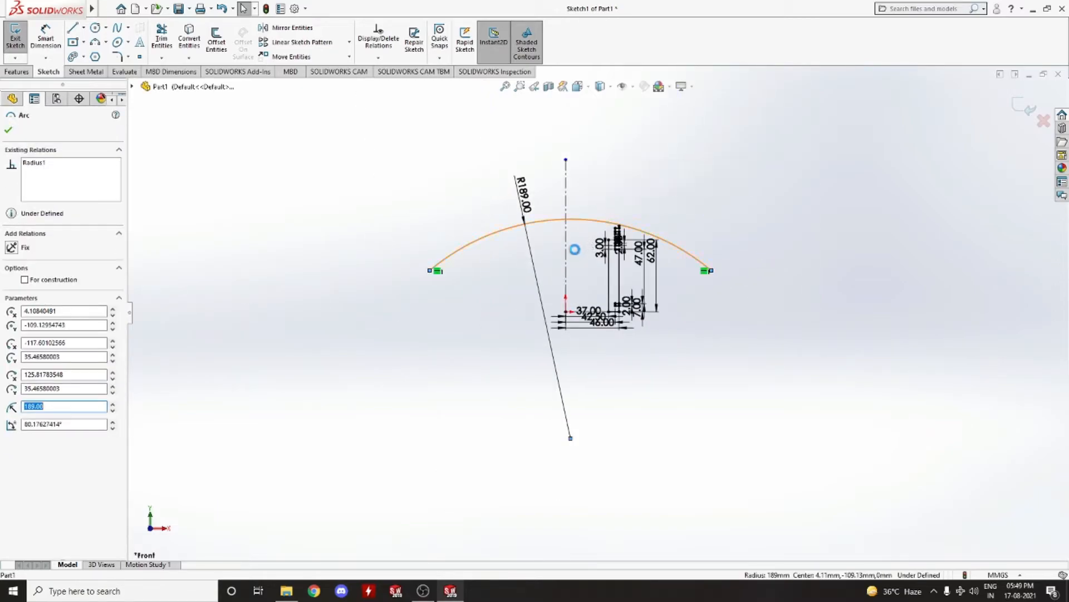
pyautogui.press('Delete')
pyautogui.click(473, 296)
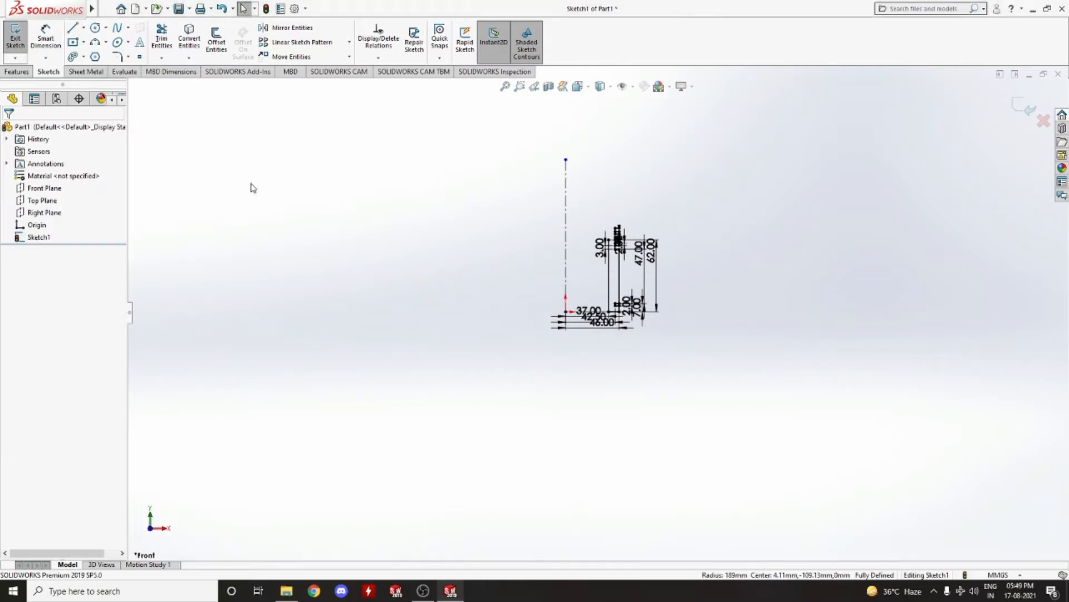
# Step: Draw an upward-bulging three-point arc from the notch stack's top end across the centerline, about 110 mm wide with a radius of about 100 mm
pyautogui.scroll(-8, 569, 276)
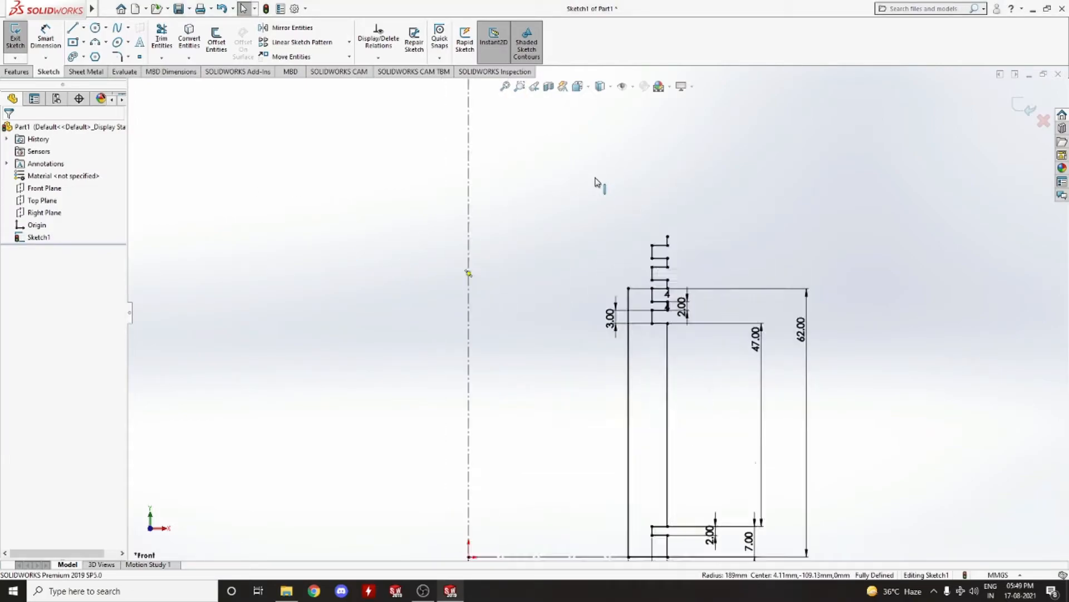
pyautogui.click(93, 42)
pyautogui.click(682, 260)
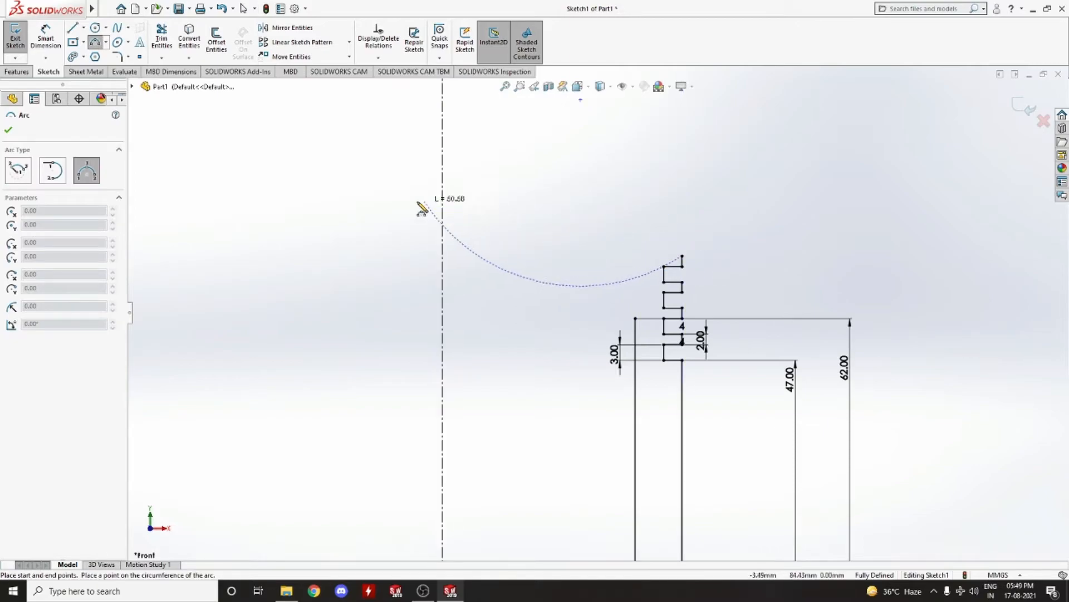
pyautogui.scroll(3, 304, 247)
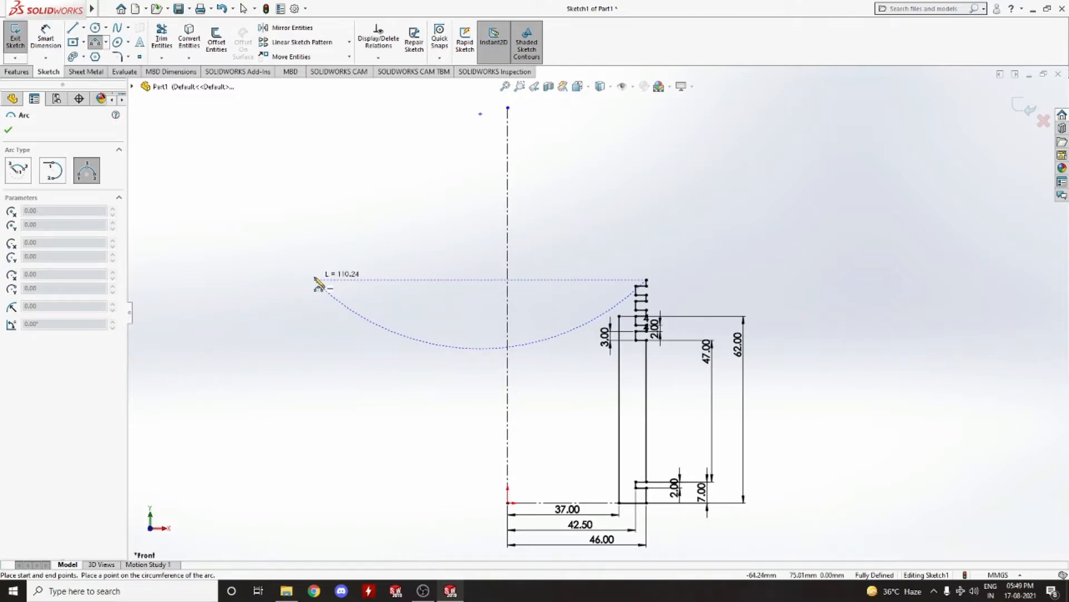
pyautogui.click(315, 279)
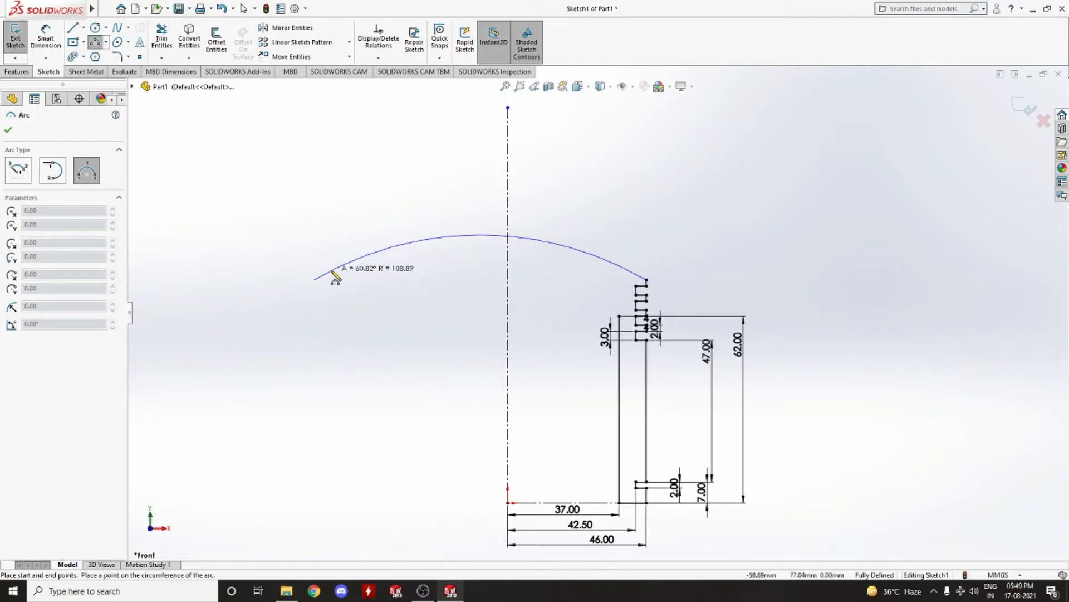
pyautogui.click(333, 272)
pyautogui.press('Escape')
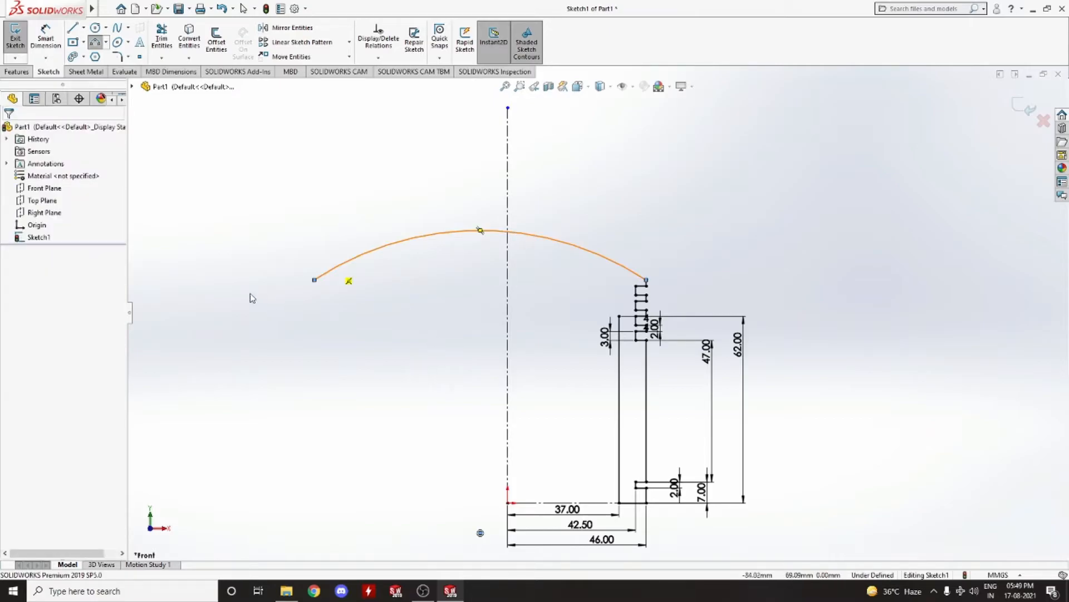
# Step: Dimension the new arc's radius as 189 mm
pyautogui.moveTo(261, 298); pyautogui.dragTo(277, 207, button='right')
pyautogui.click(431, 235)
pyautogui.click(417, 186)
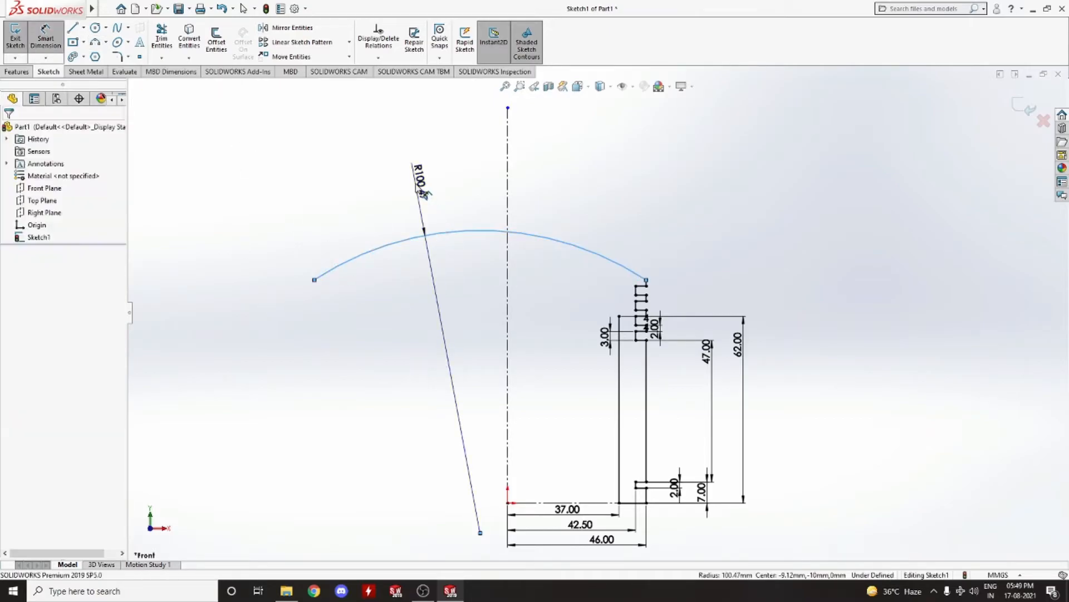
pyautogui.click(422, 192)
pyautogui.write('189')
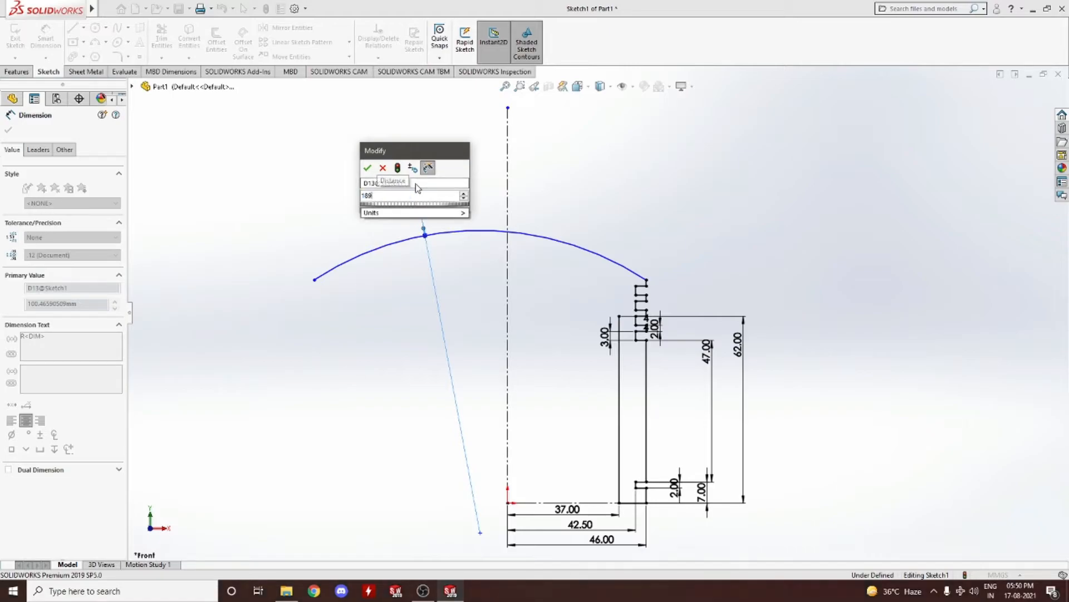
pyautogui.press('Return')
# Step: Add a horizontal relation between the arc's two endpoints
pyautogui.scroll(5, 413, 314)
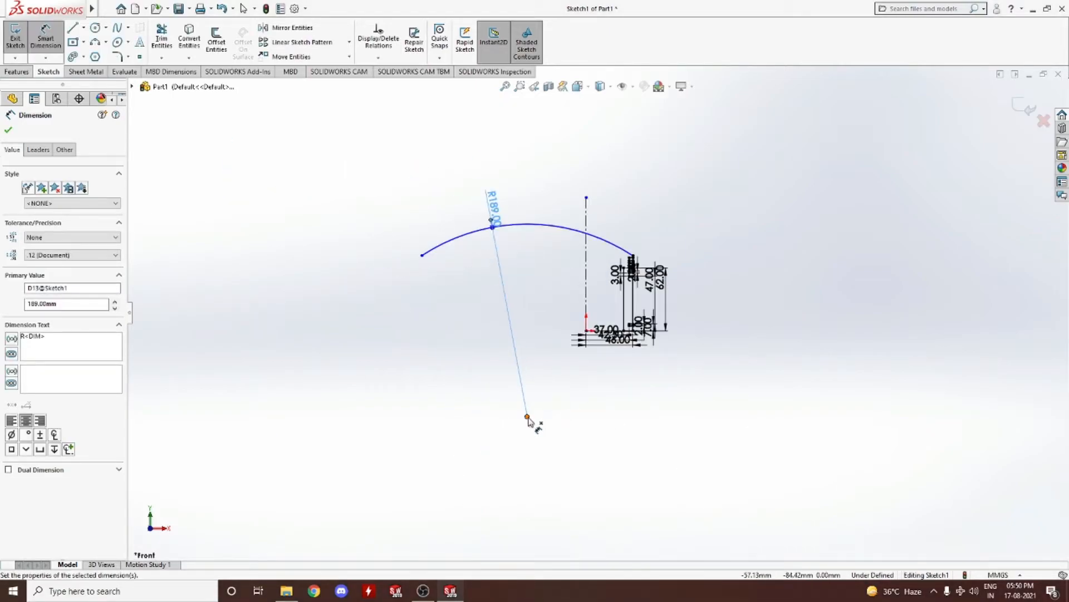
pyautogui.scroll(-5, 596, 250)
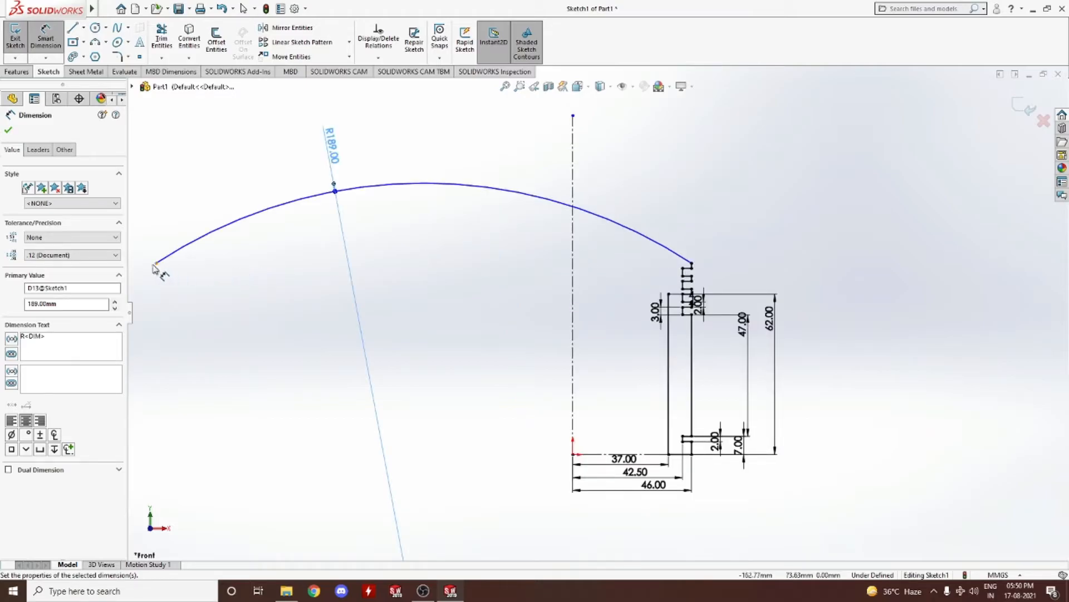
pyautogui.press('Escape')
pyautogui.click(156, 264)
pyautogui.keyDown('ctrl'); pyautogui.click(691, 264); pyautogui.keyUp('ctrl')
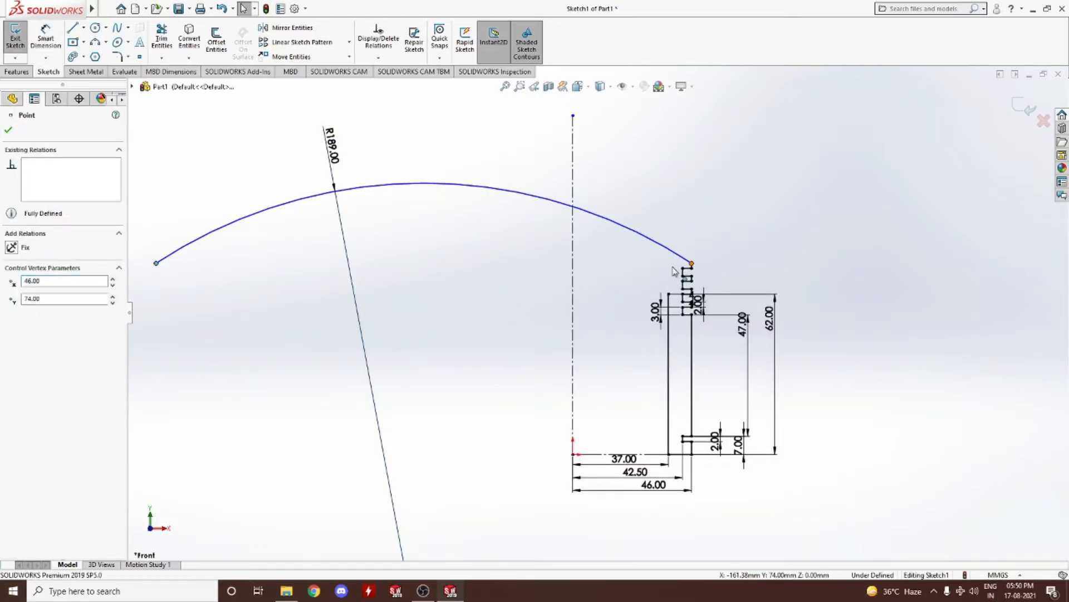
pyautogui.click(12, 310)
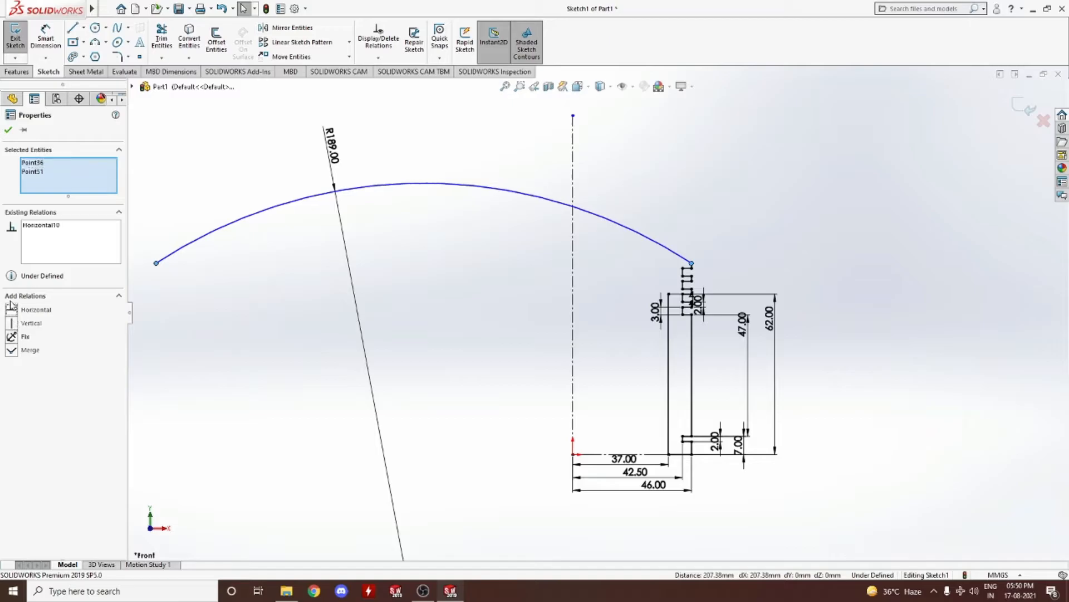
pyautogui.click(8, 129)
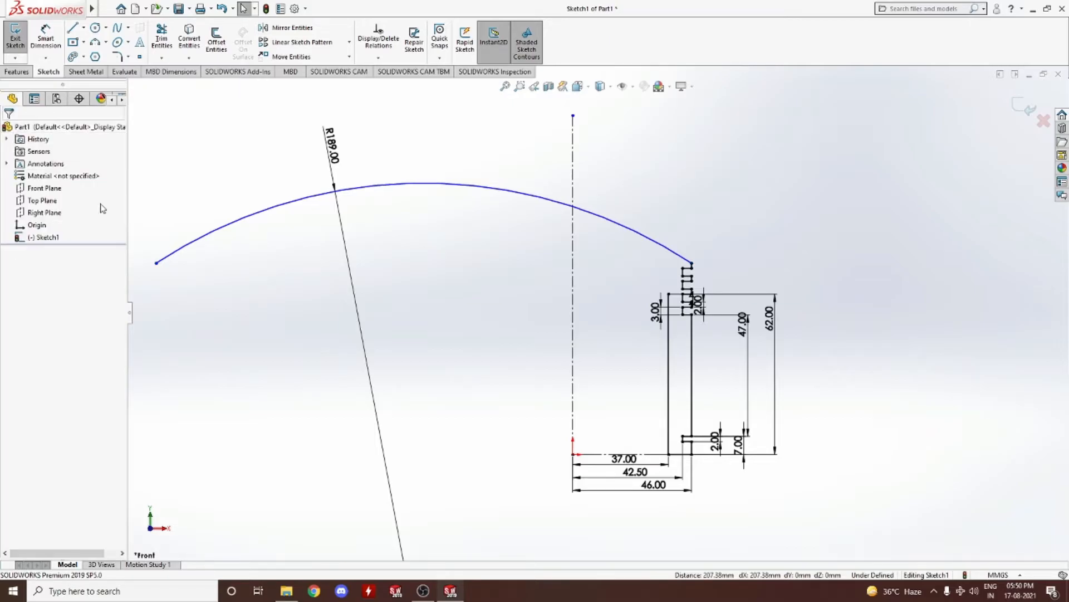
# Step: Align the new arc's center point with the sketch origin using a vertical relation
pyautogui.scroll(3, 596, 335)
pyautogui.scroll(2, 599, 404)
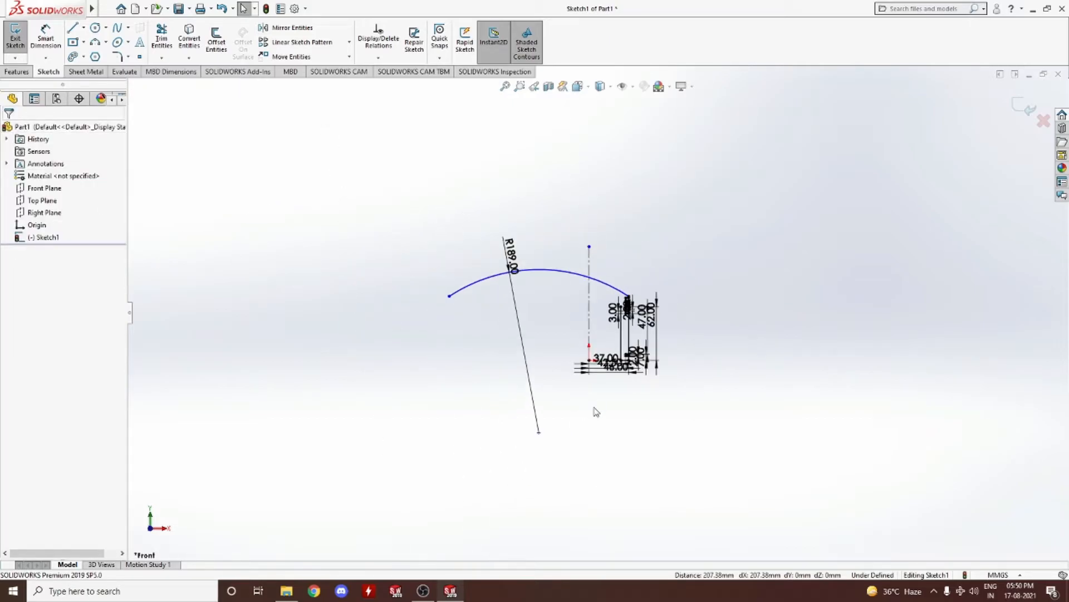
pyautogui.click(539, 433)
pyautogui.keyDown('ctrl'); pyautogui.click(589, 368); pyautogui.keyUp('ctrl')
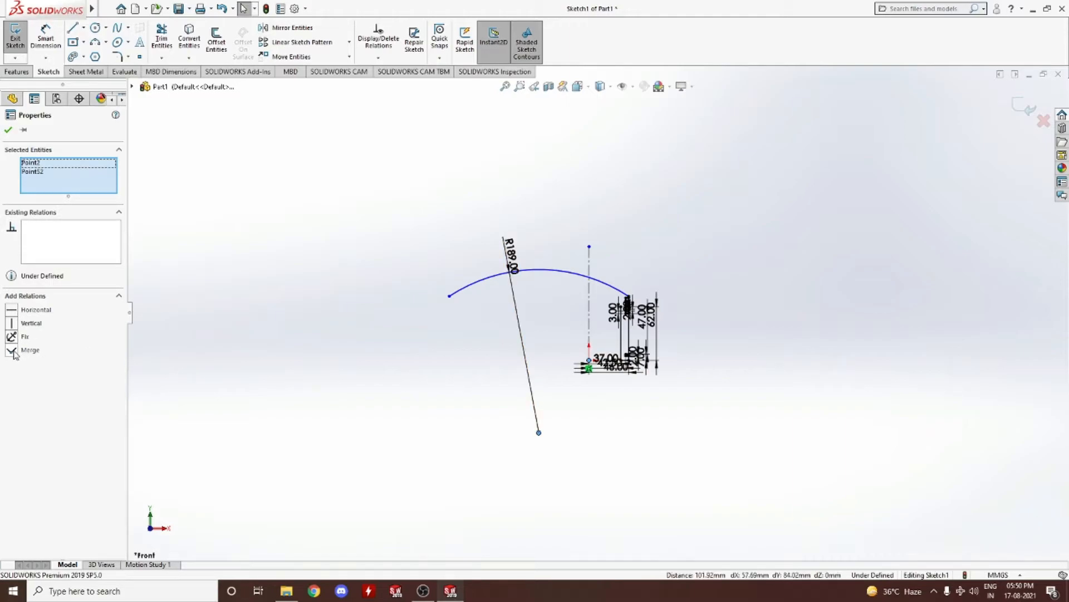
pyautogui.click(14, 323)
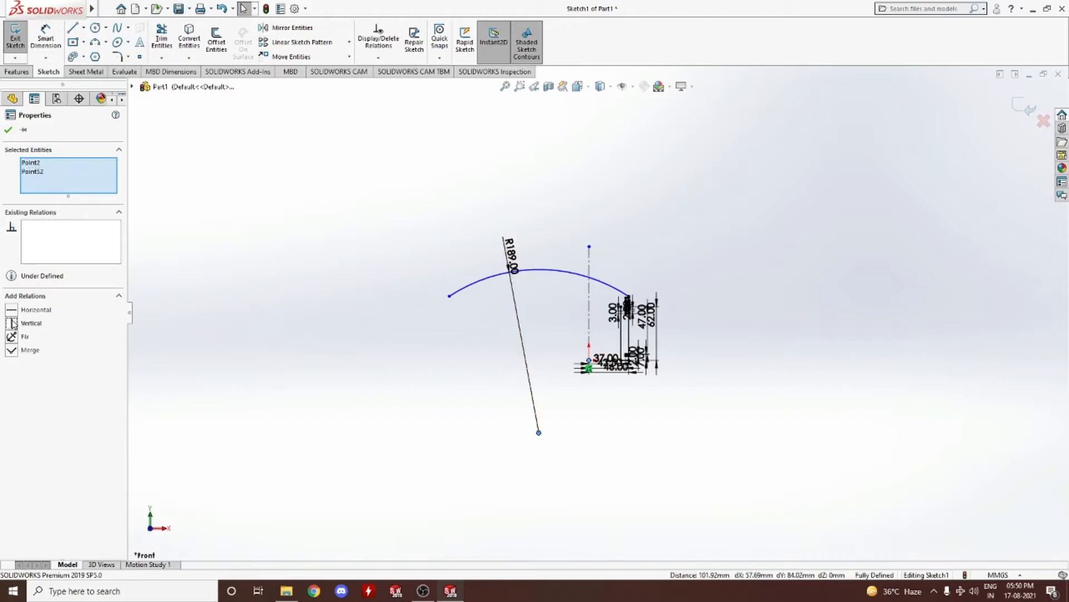
pyautogui.click(307, 343)
pyautogui.scroll(-7, 647, 357)
pyautogui.scroll(4, 592, 302)
pyautogui.scroll(-2, 526, 228)
pyautogui.scroll(-4, 569, 264)
pyautogui.scroll(-2, 597, 272)
pyautogui.scroll(5, 530, 302)
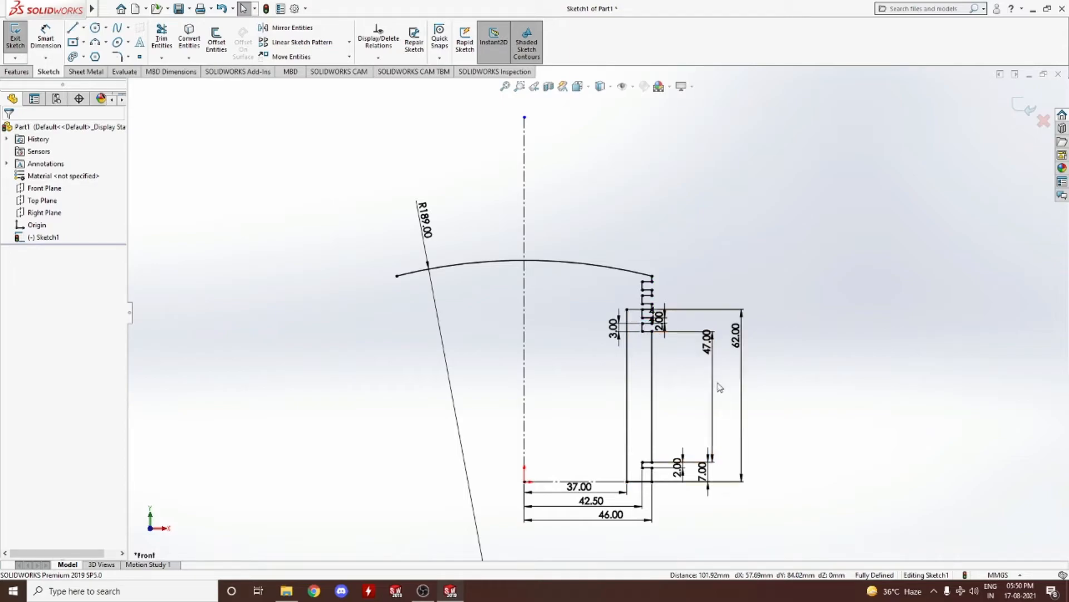
pyautogui.doubleClick(738, 337)
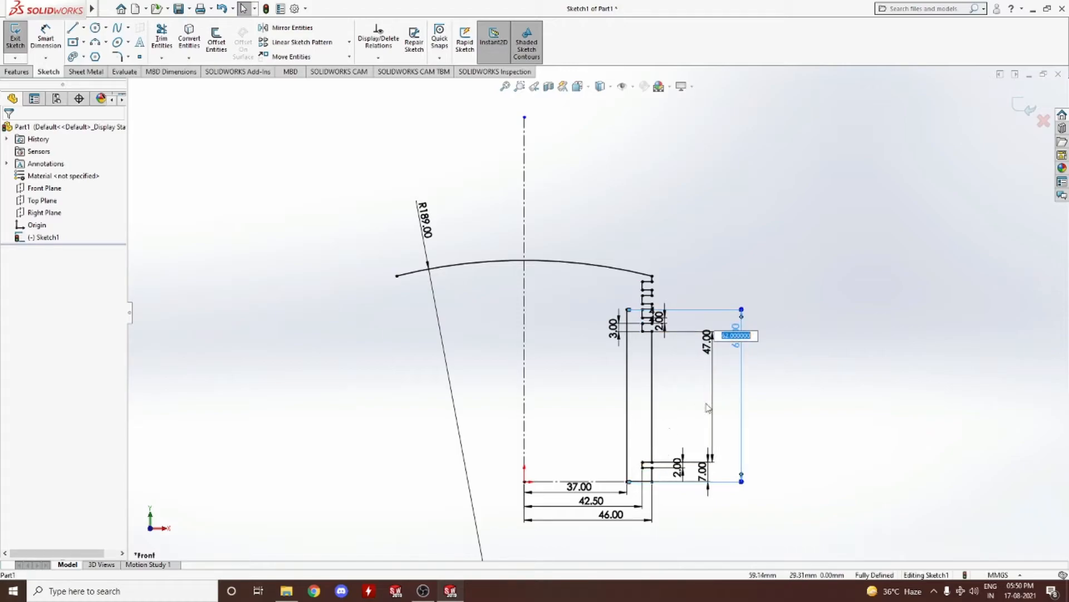
pyautogui.click(868, 393)
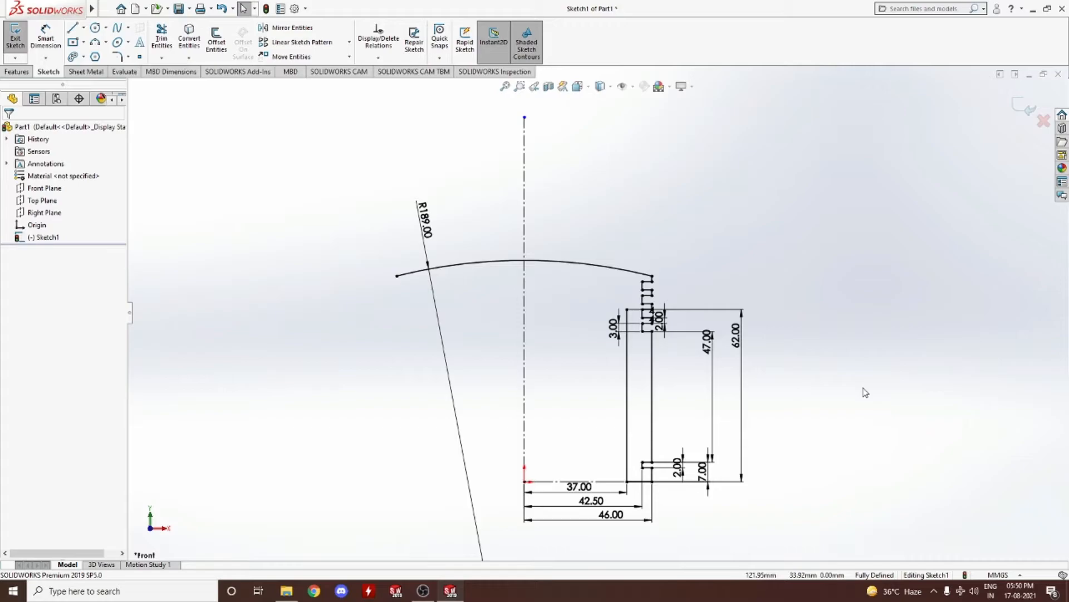
pyautogui.doubleClick(707, 342)
pyautogui.click(794, 388)
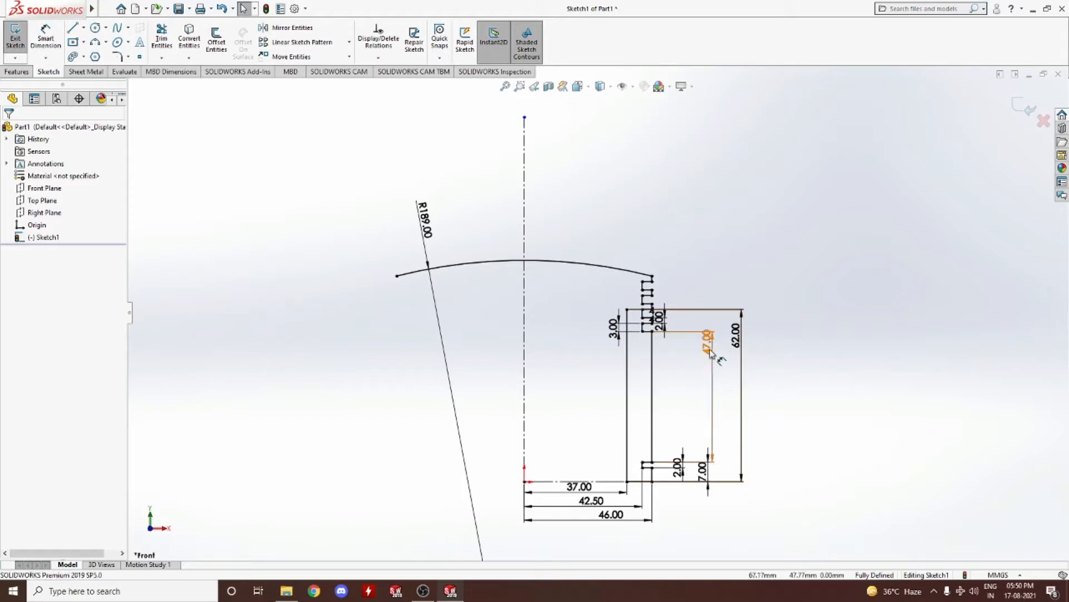
# Step: Delete the 47 mm dimension between the grooves and dimension the lowest upper ring groove's inner corner 47 mm above the profile's base
pyautogui.moveTo(708, 350); pyautogui.dragTo(717, 379)
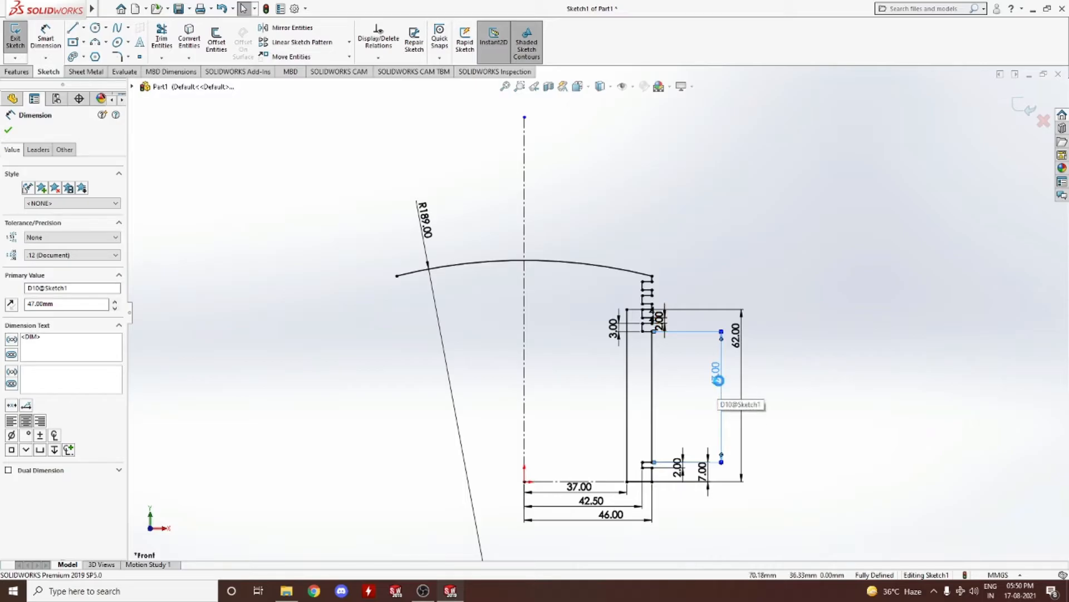
pyautogui.press('Delete')
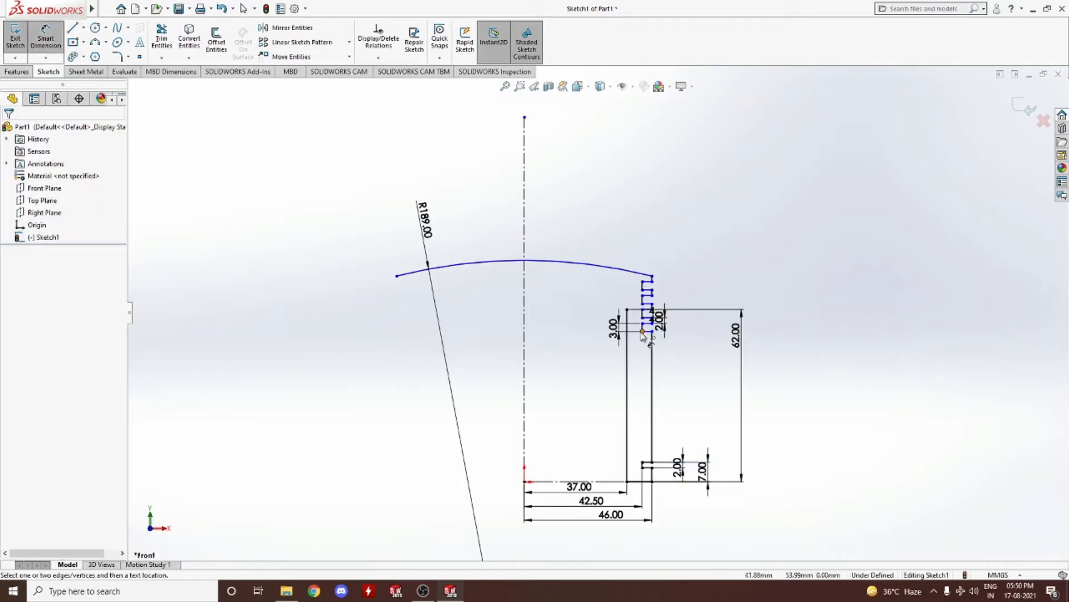
pyautogui.click(643, 332)
pyautogui.click(628, 482)
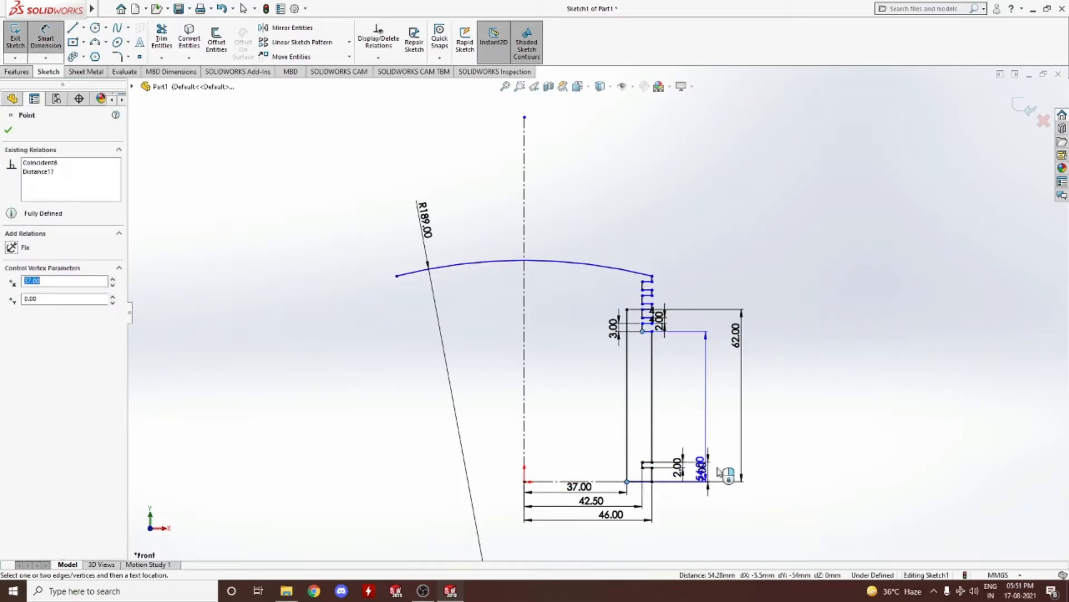
pyautogui.click(724, 473)
pyautogui.write('47')
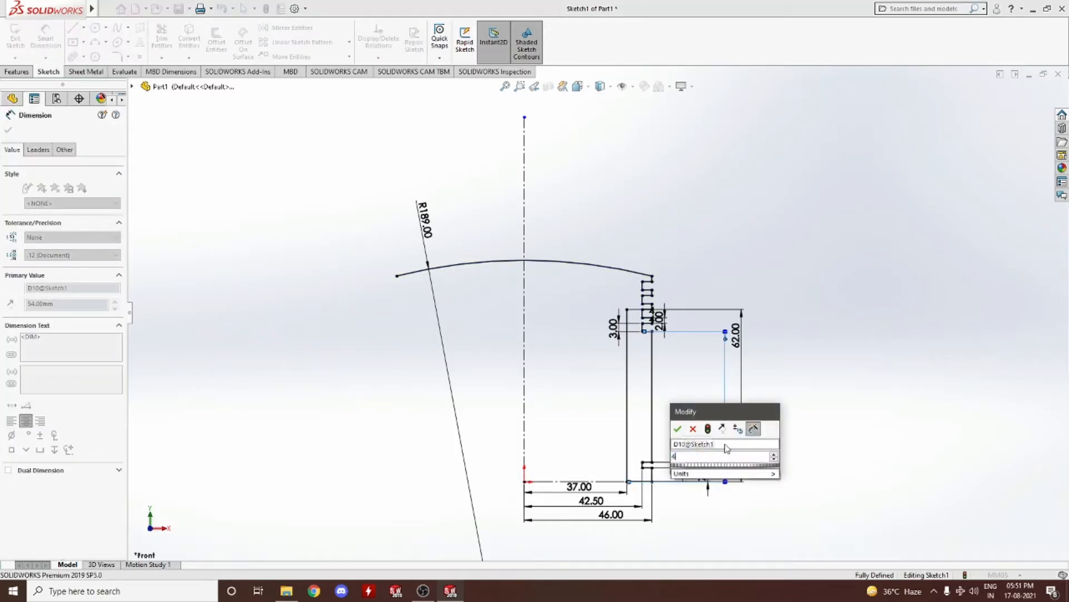
pyautogui.press('Return')
pyautogui.press('Escape')
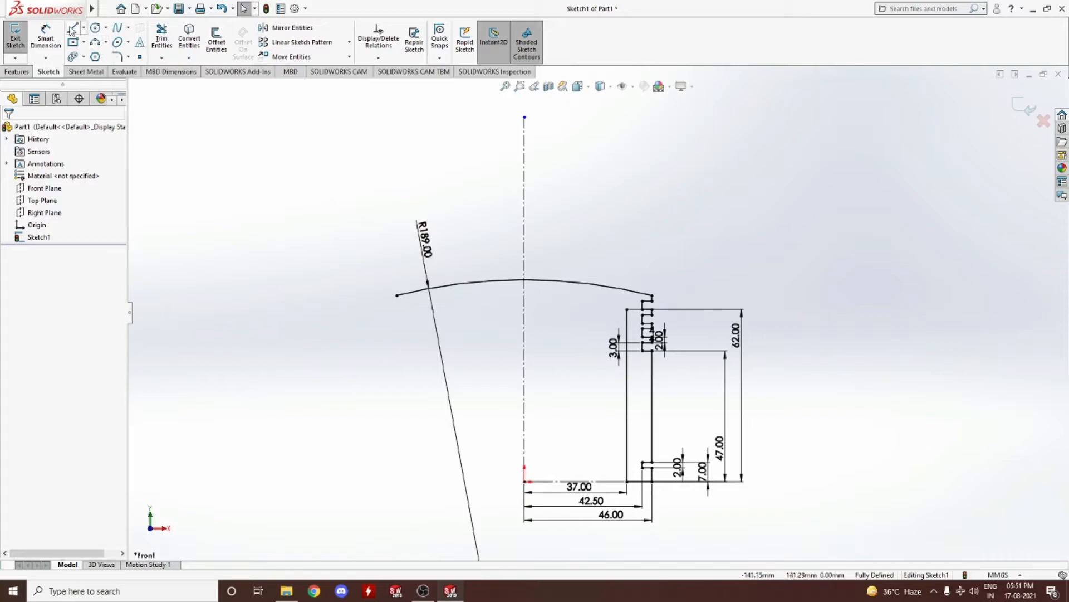
# Step: Draw a horizontal line from the top of the inner wall to the vertical centreline
pyautogui.click(72, 30)
pyautogui.moveTo(627, 310); pyautogui.dragTo(613, 309)
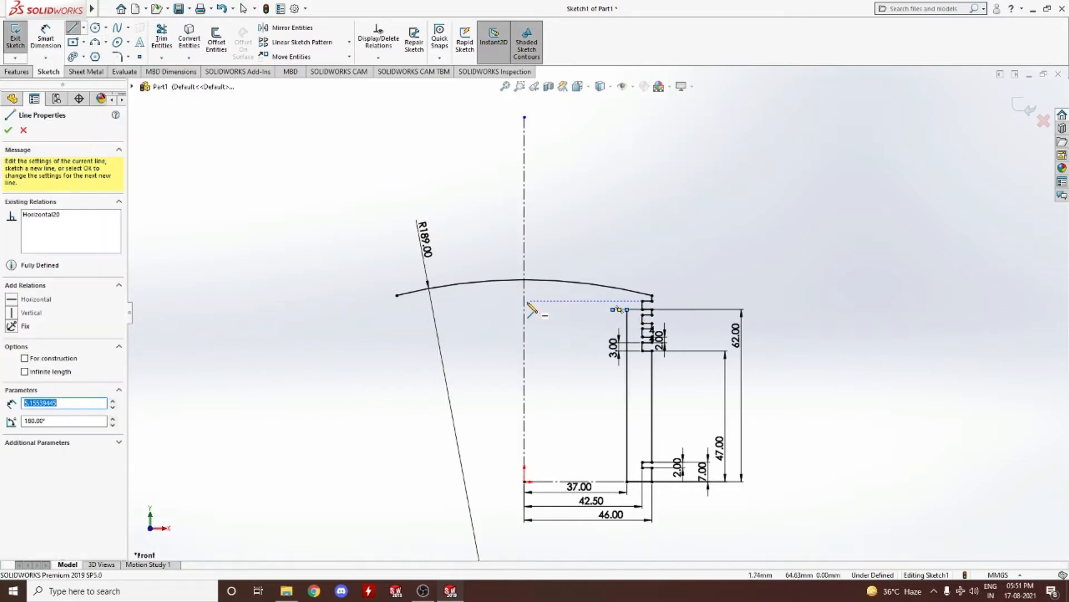
pyautogui.press('Escape')
pyautogui.click(613, 309)
pyautogui.moveTo(612, 309); pyautogui.dragTo(524, 309)
pyautogui.press('Escape')
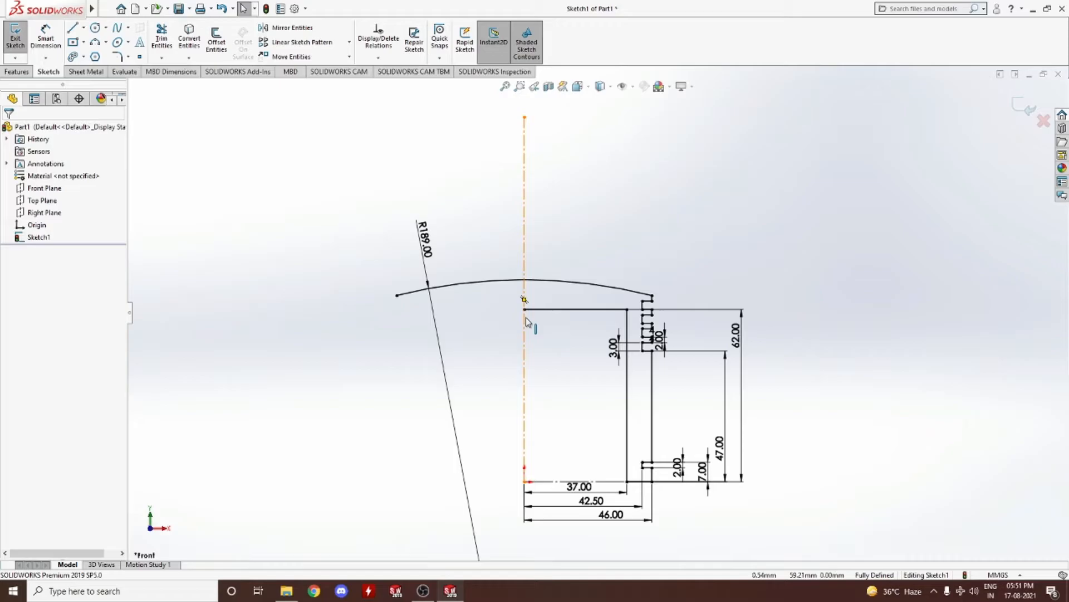
# Step: Trim the half of the crown arc lying beyond the centreline and move its R189 dimension over the remaining half
pyautogui.click(161, 38)
pyautogui.moveTo(401, 276); pyautogui.dragTo(476, 341)
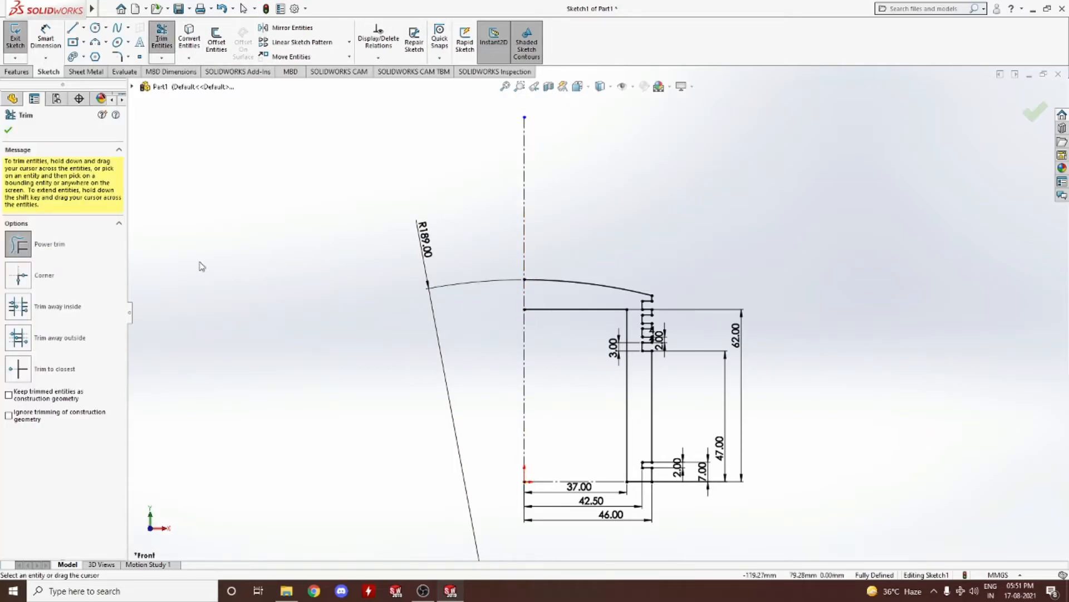
pyautogui.press('Escape')
pyautogui.moveTo(425, 239); pyautogui.dragTo(612, 240)
pyautogui.press('Escape')
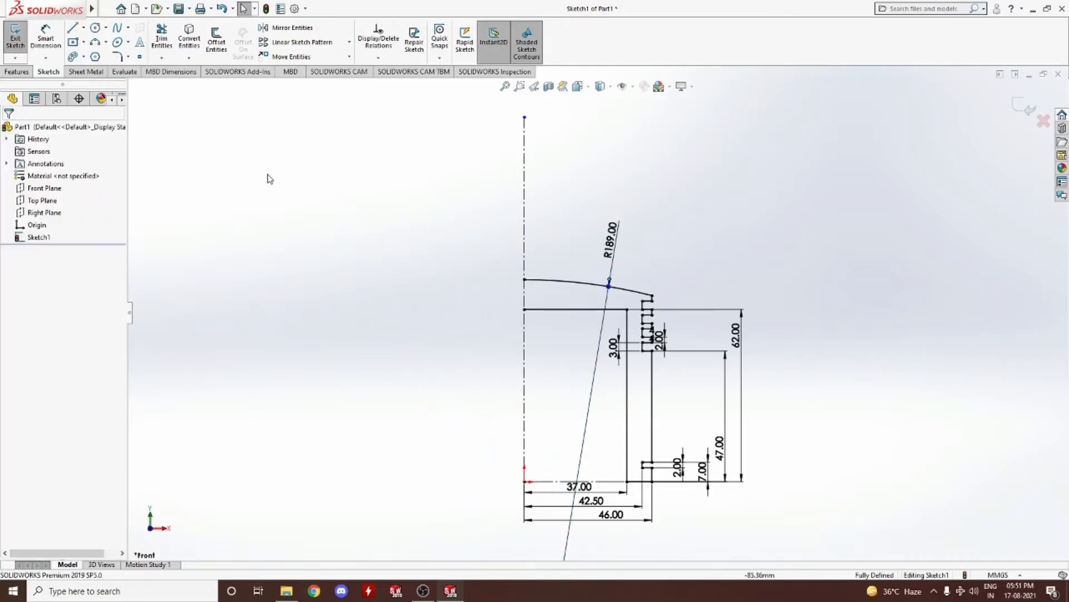
pyautogui.click(17, 74)
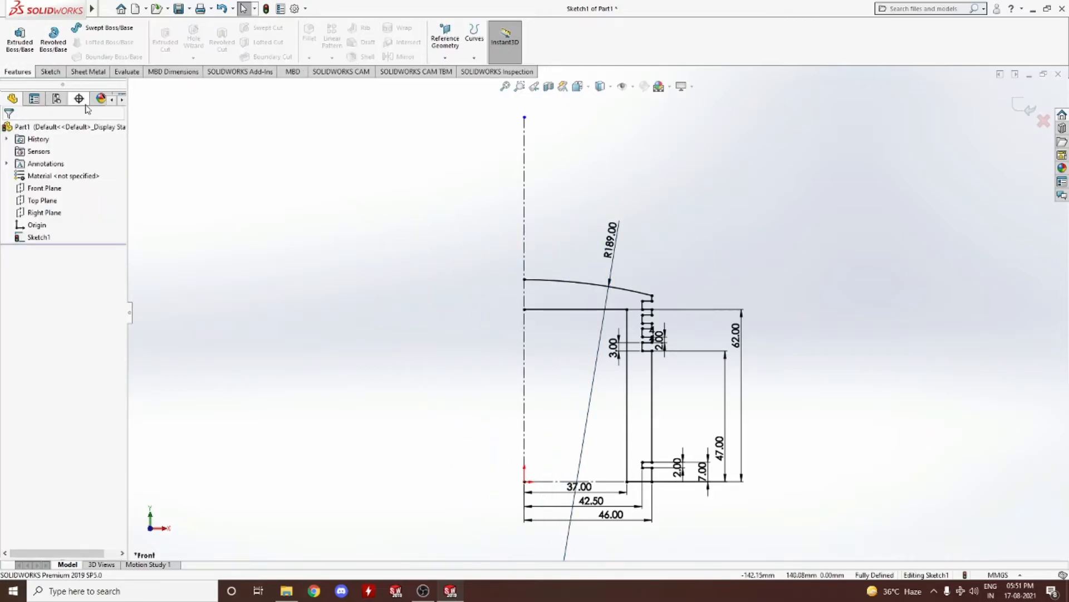
pyautogui.click(53, 39)
pyautogui.click(554, 299)
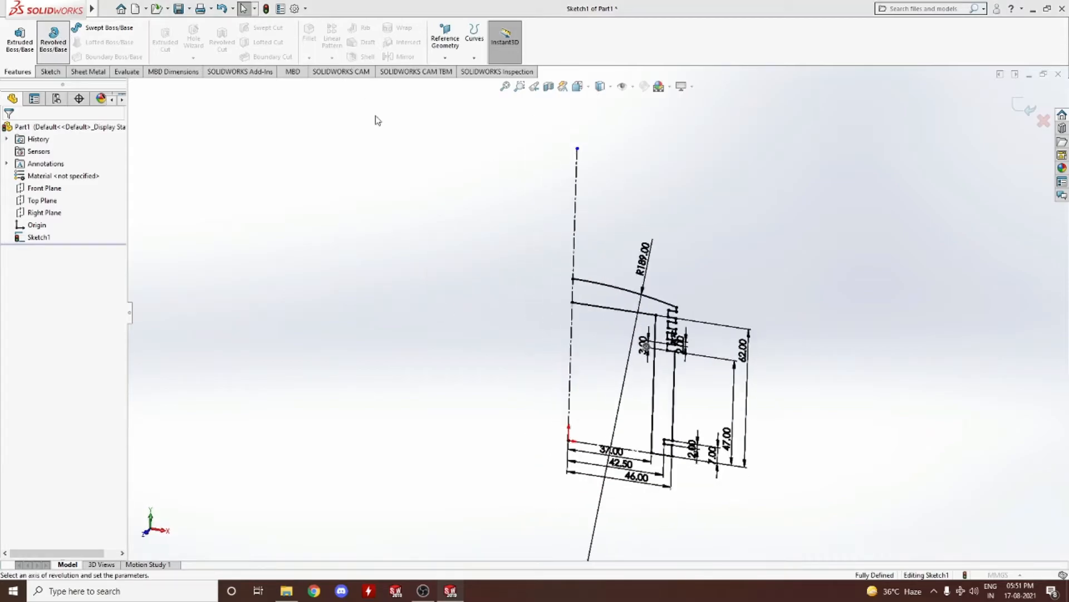
pyautogui.rightClick(336, 54)
pyautogui.press('Escape')
pyautogui.press('Escape')
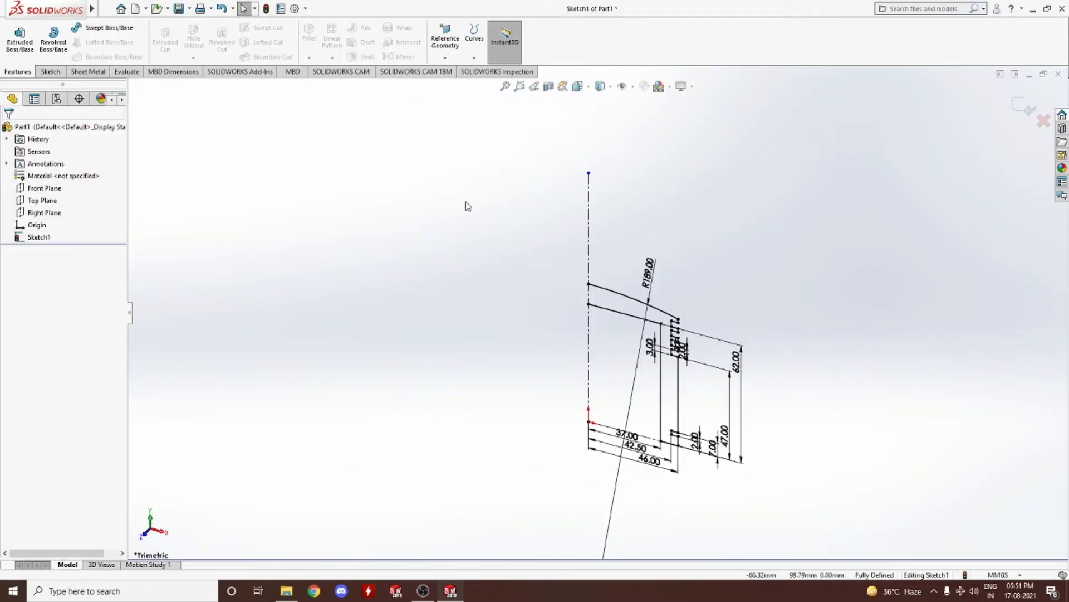
# Step: Close the profile with a line along the centreline between the crown arc and inner top line, and revolve it 360 degrees about the centreline
pyautogui.press('l')
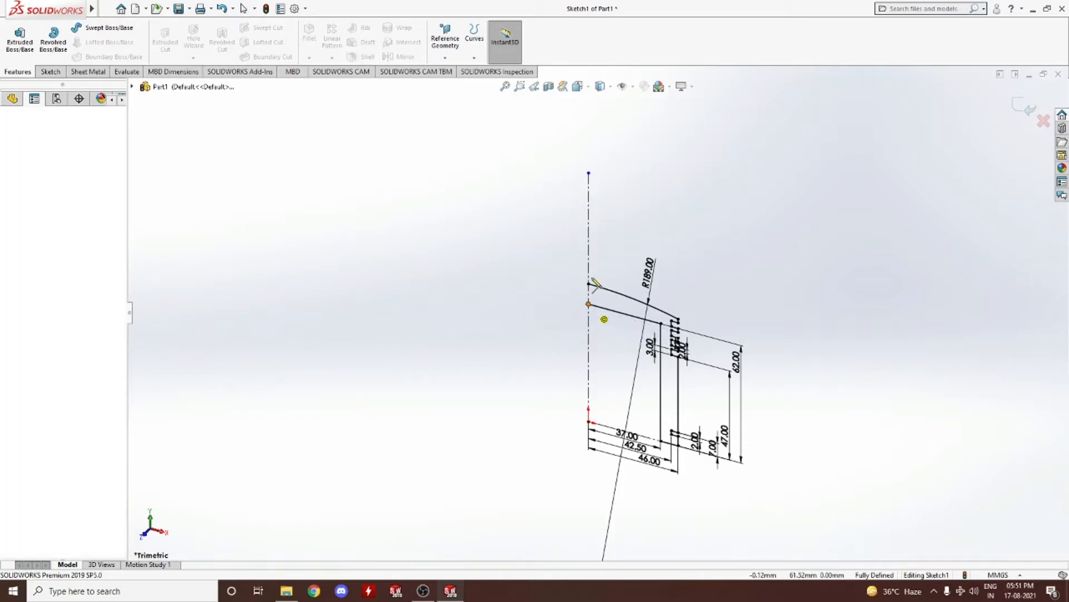
pyautogui.press('Escape')
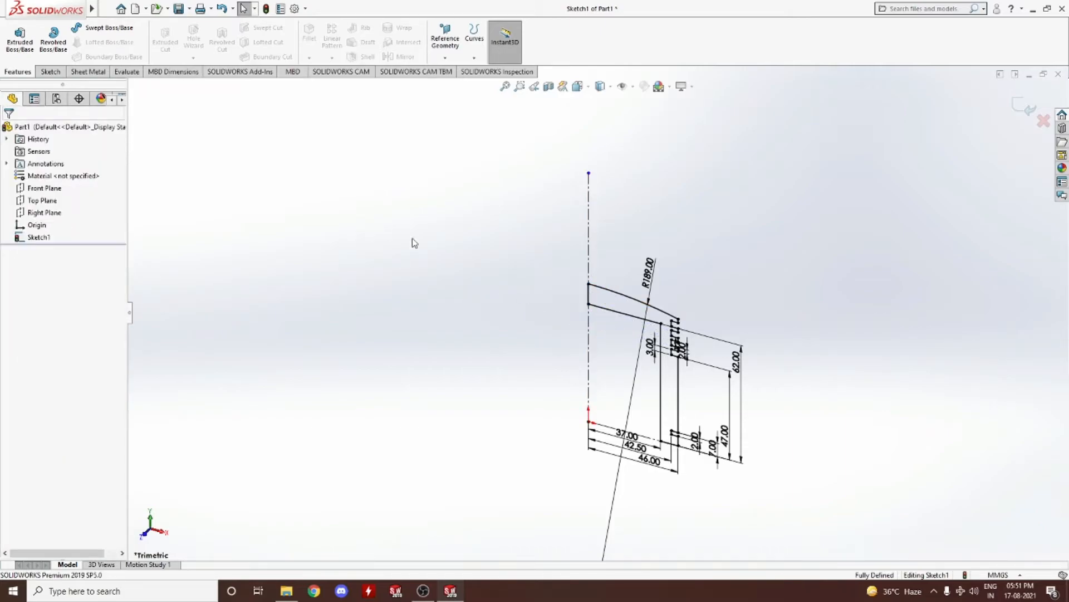
pyautogui.click(53, 39)
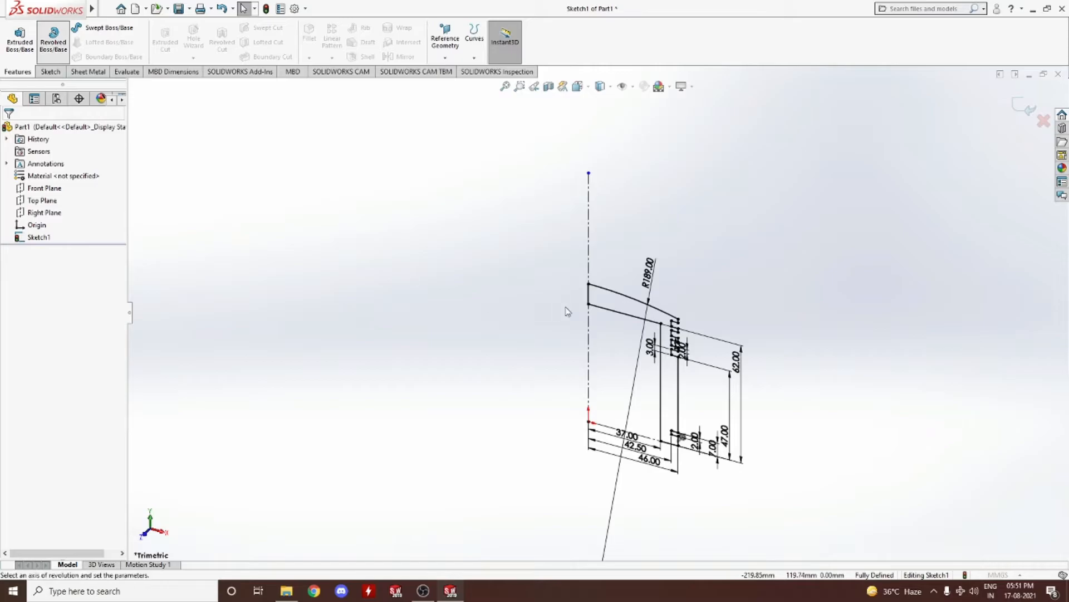
pyautogui.click(620, 306)
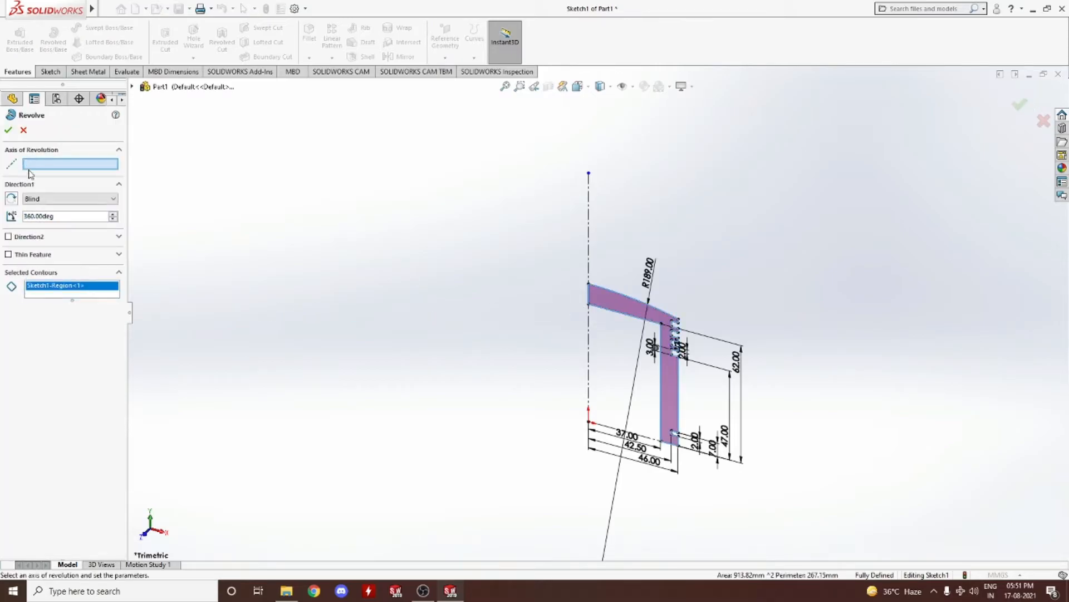
pyautogui.click(588, 206)
pyautogui.moveTo(394, 332)
pyautogui.mouseDown(button='middle')
pyautogui.moveTo(403, 179)
pyautogui.moveTo(460, 232)
pyautogui.moveTo(488, 238)
pyautogui.moveTo(401, 303)
pyautogui.moveTo(451, 299)
pyautogui.moveTo(437, 317)
pyautogui.moveTo(446, 258)
pyautogui.mouseUp(button='middle')
pyautogui.click(7, 130)
# Step: Display the piston in a section view cut at the Front Plane and look at it from the front
pyautogui.moveTo(425, 410); pyautogui.dragTo(390, 482, button='middle')
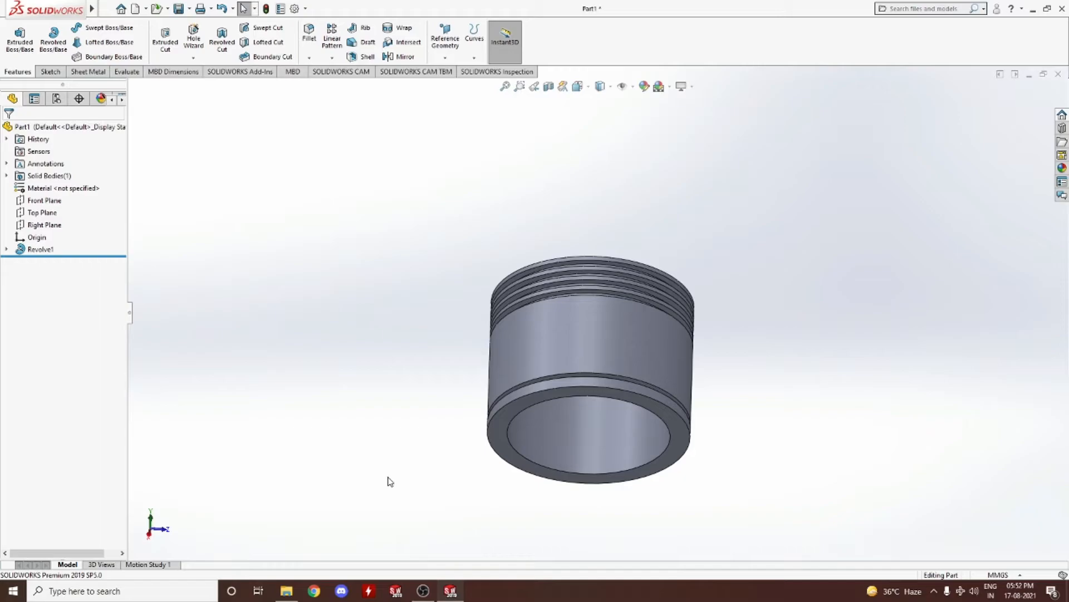
pyautogui.click(150, 535)
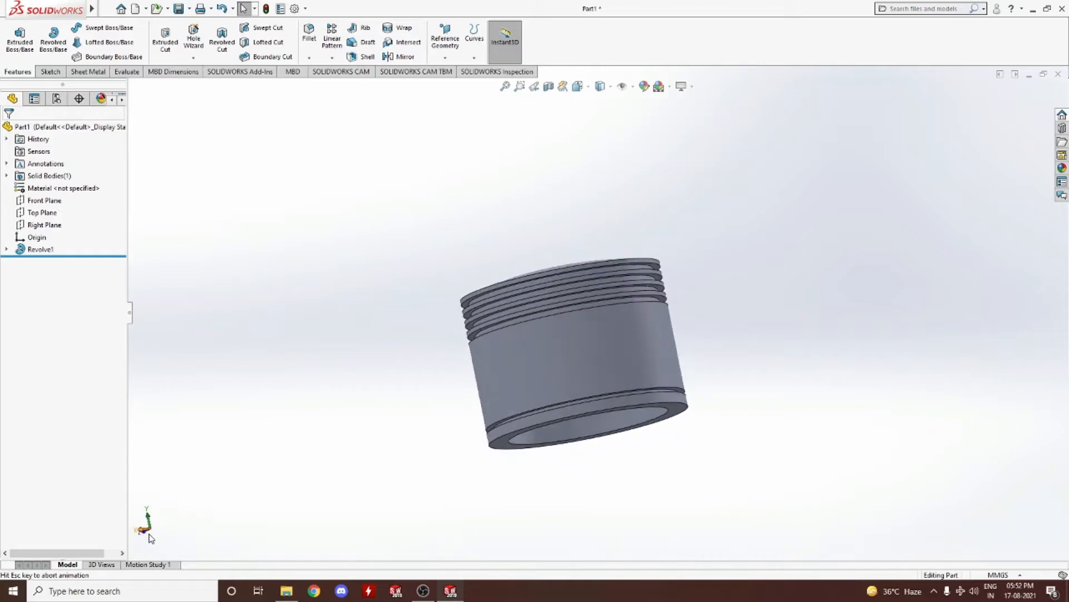
pyautogui.click(549, 87)
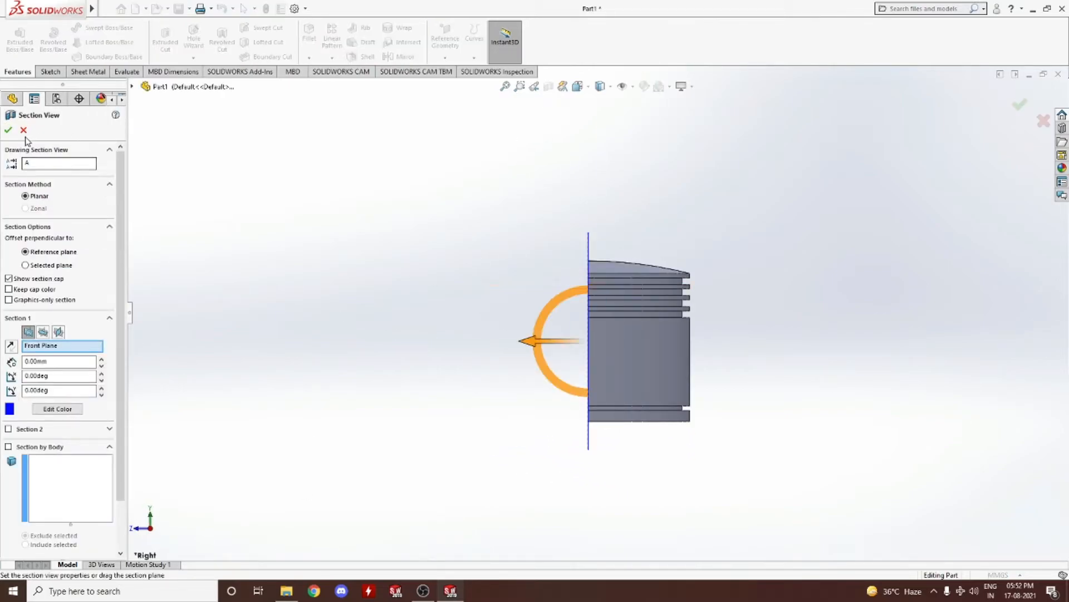
pyautogui.click(9, 130)
pyautogui.moveTo(405, 386); pyautogui.dragTo(342, 501, button='middle')
pyautogui.click(157, 531)
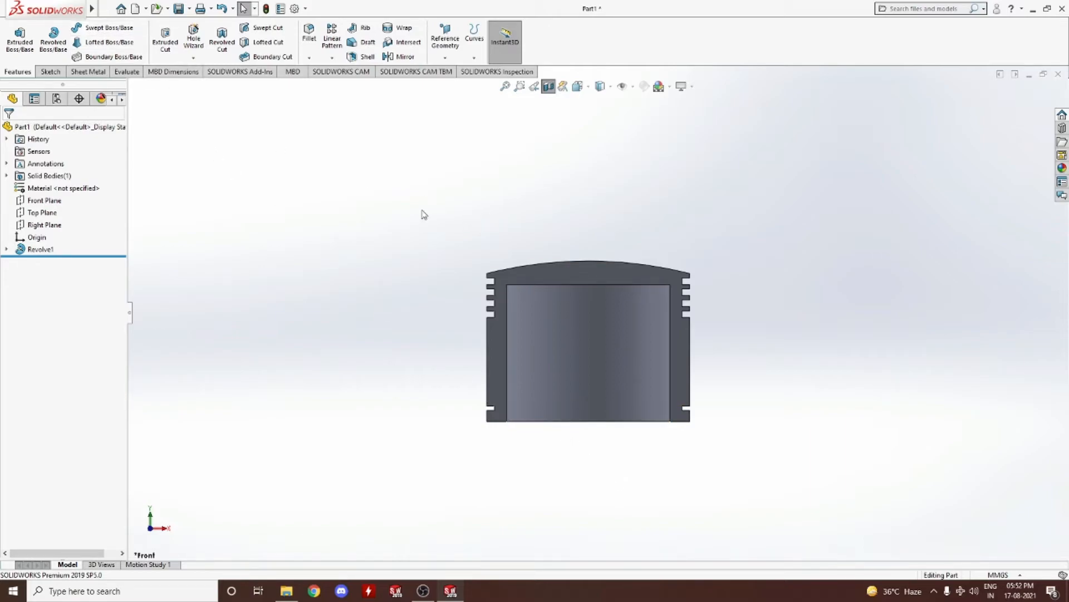
pyautogui.click(46, 225)
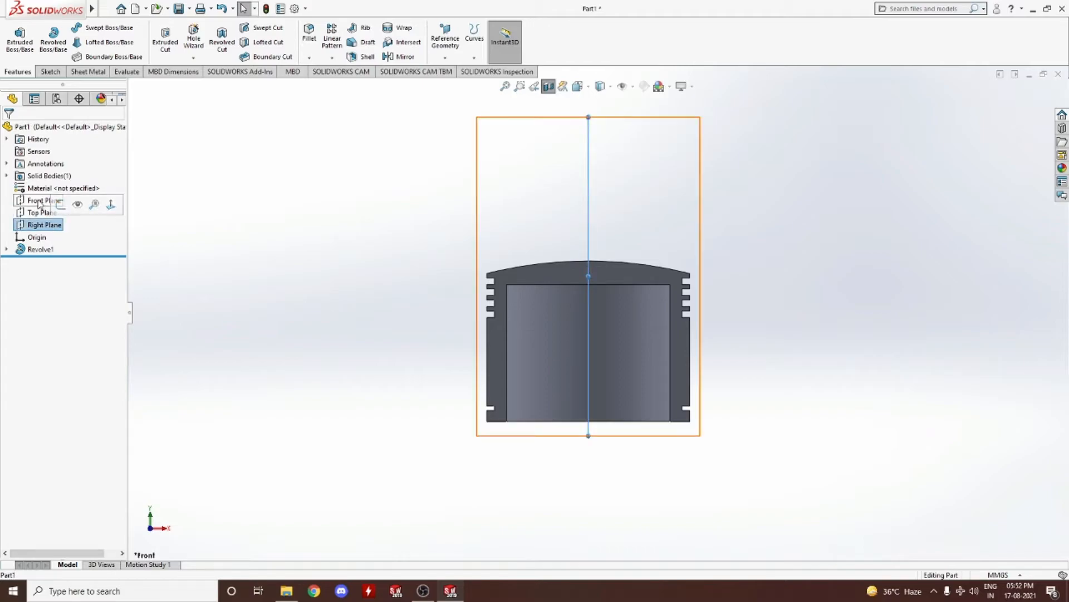
pyautogui.click(39, 201)
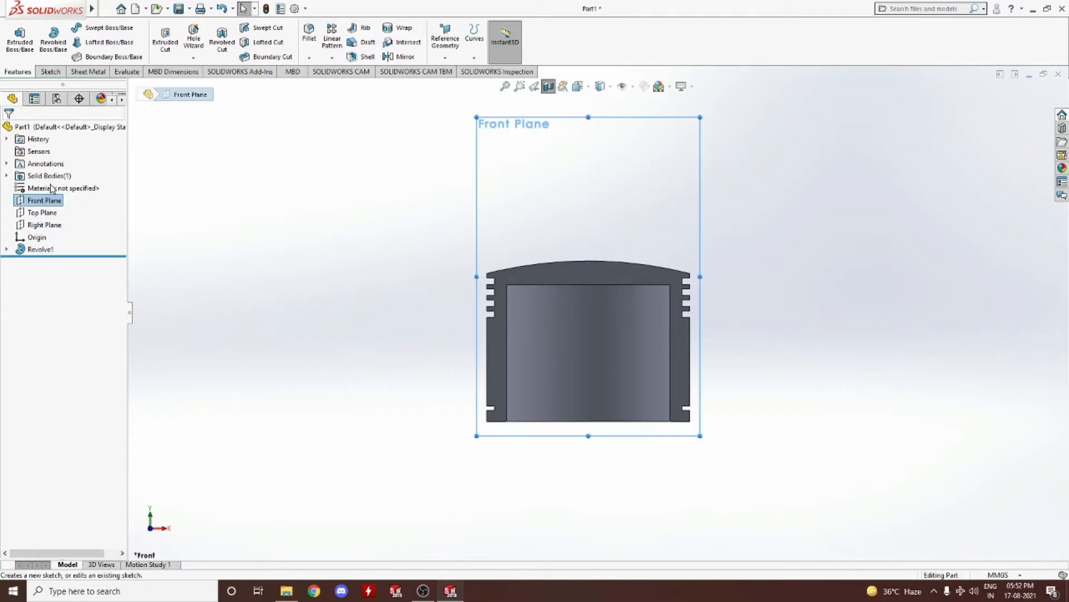
pyautogui.click(49, 182)
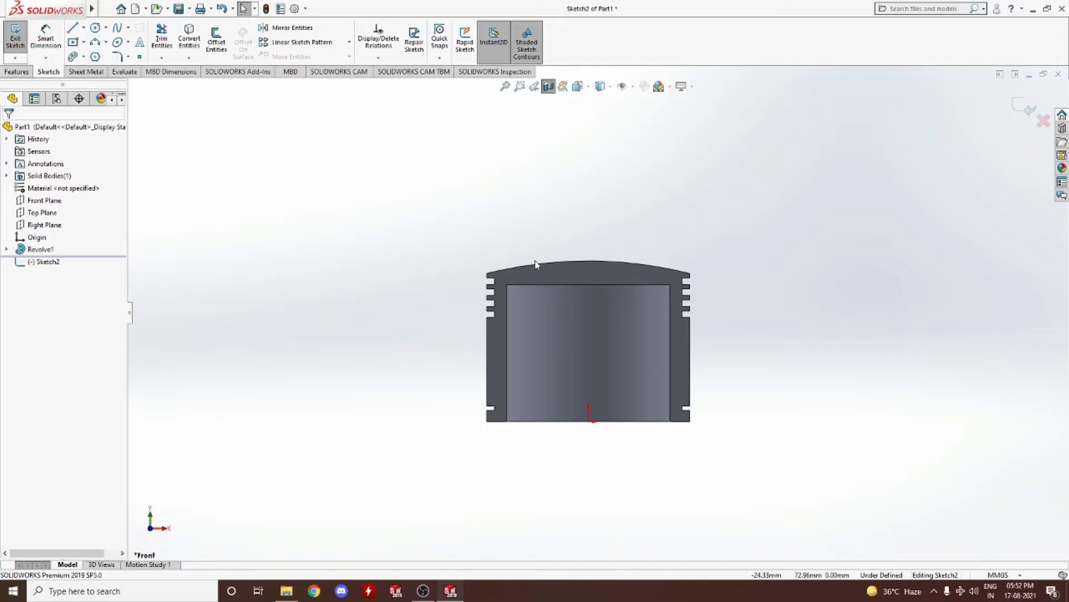
pyautogui.hotkey('ctrl', 'z')
# Step: Start a sketch on the Right Plane and draw a circle of about 17.5 mm radius centred on the piston's axis, about 34.6 mm above the origin
pyautogui.click(43, 227)
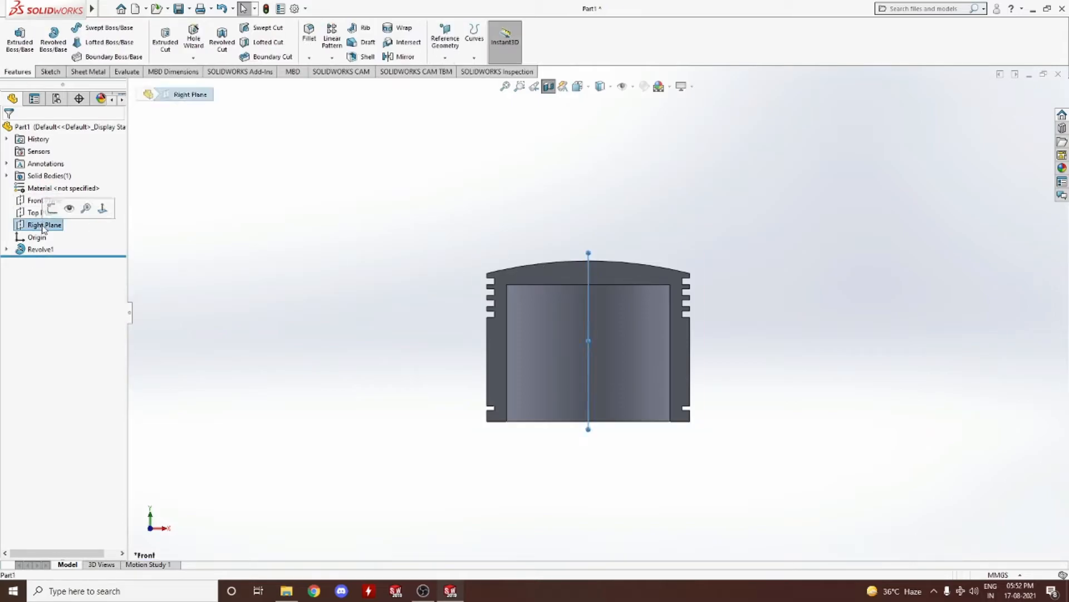
pyautogui.click(54, 209)
pyautogui.click(152, 528)
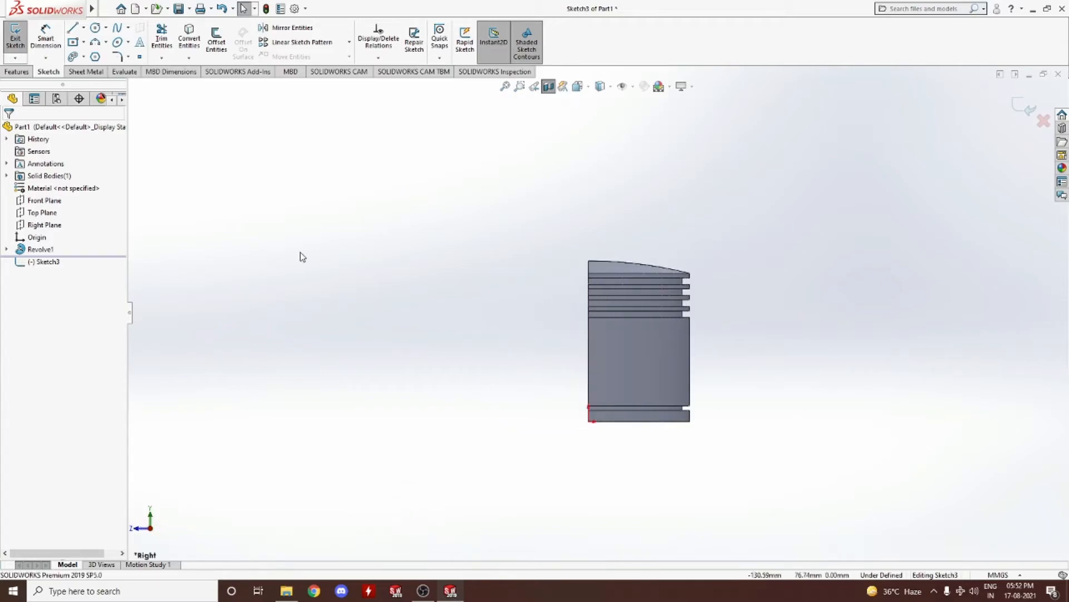
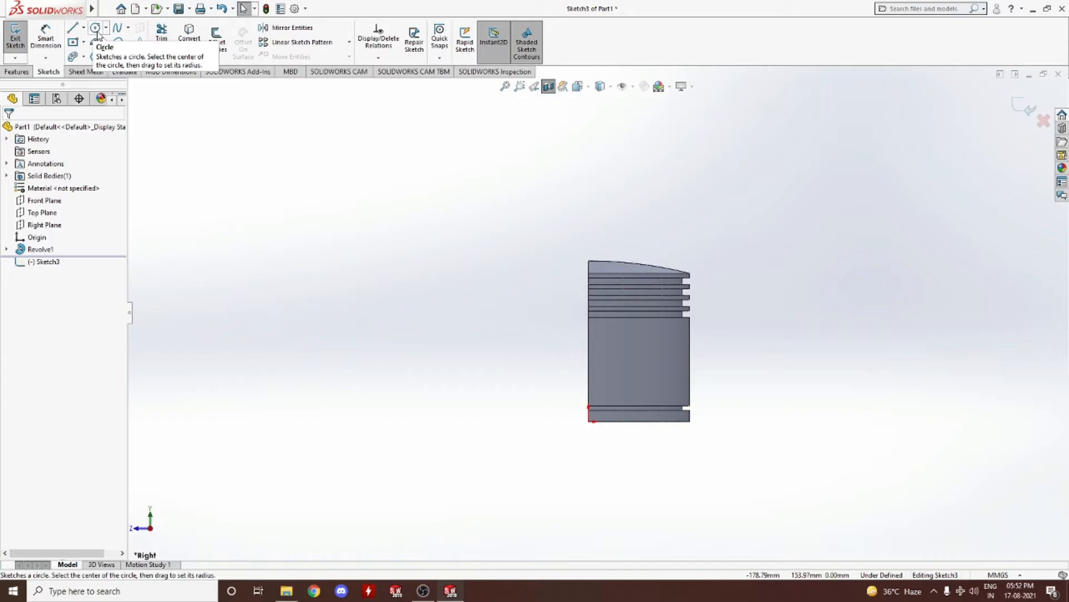
pyautogui.click(98, 32)
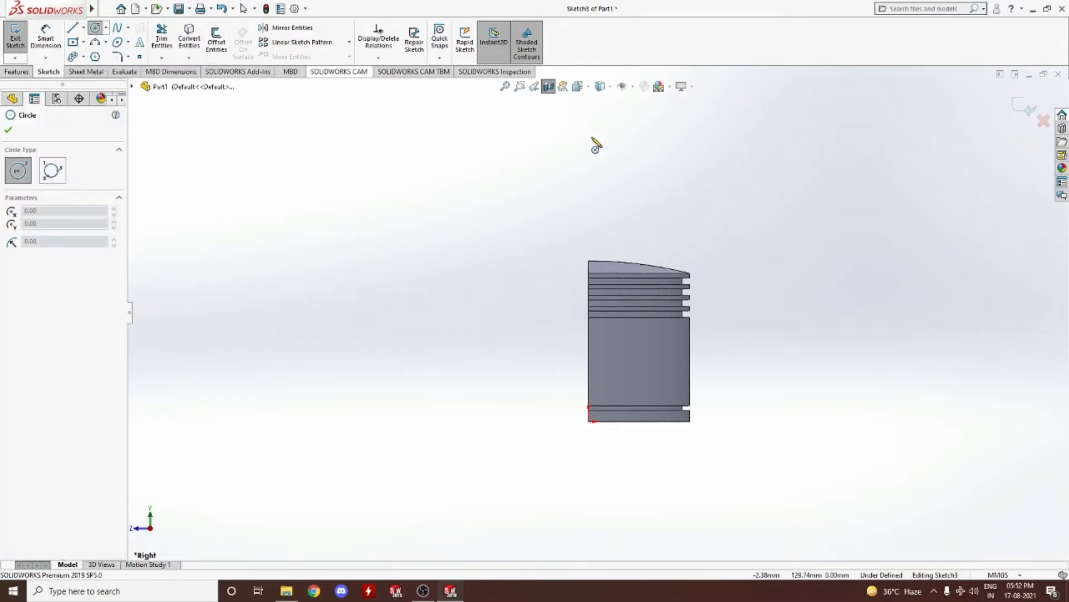
pyautogui.click(588, 345)
pyautogui.click(621, 378)
pyautogui.rightClick(620, 372)
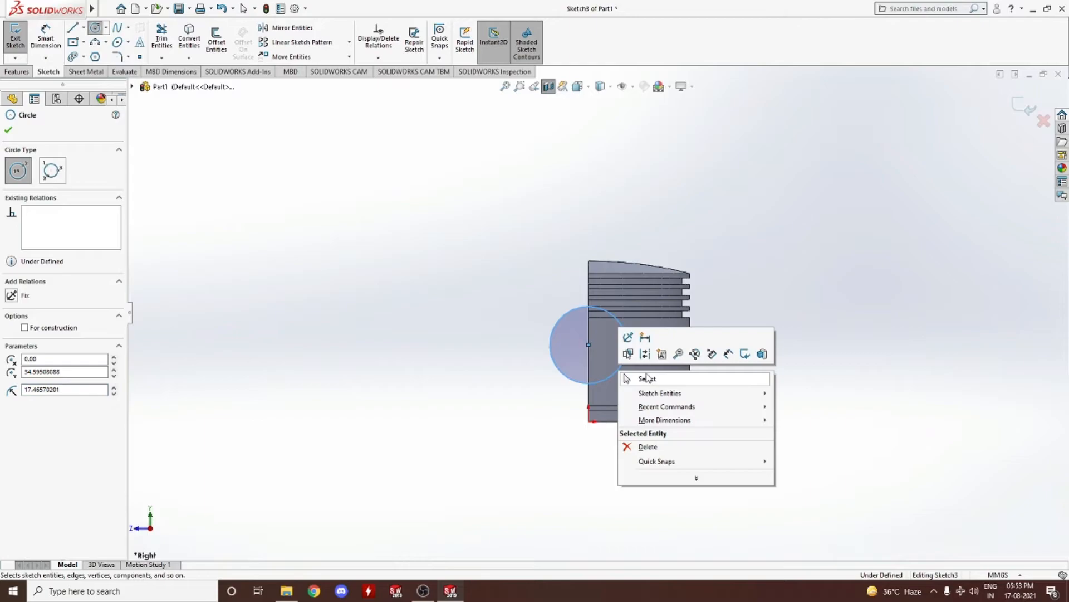
pyautogui.click(641, 378)
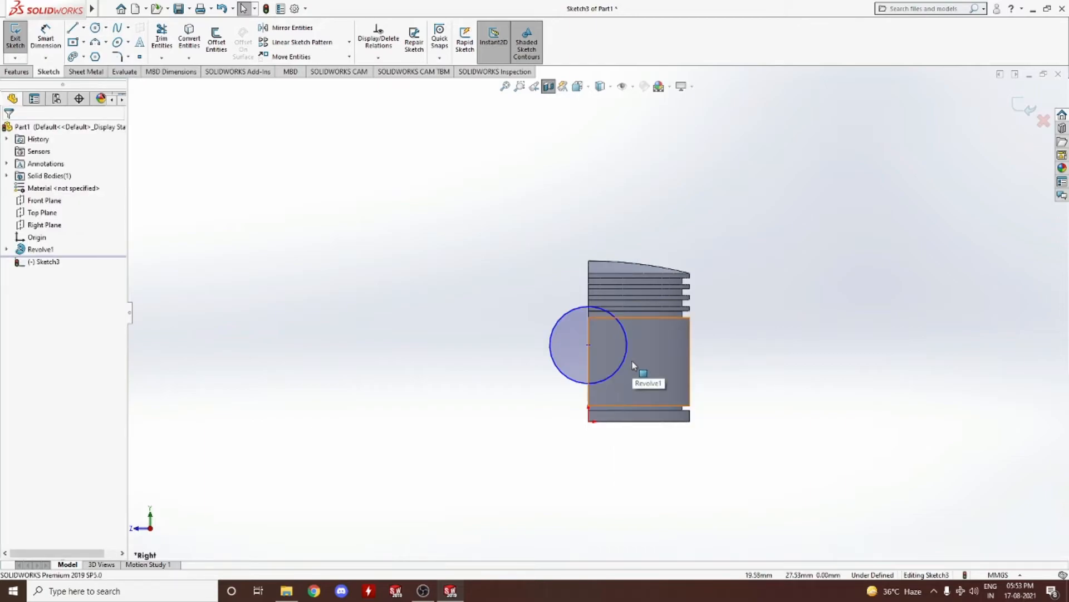
# Step: Dimension the height of the circle's centre above the origin as 27 mm
pyautogui.moveTo(433, 344); pyautogui.dragTo(412, 194, button='right')
pyautogui.click(588, 345)
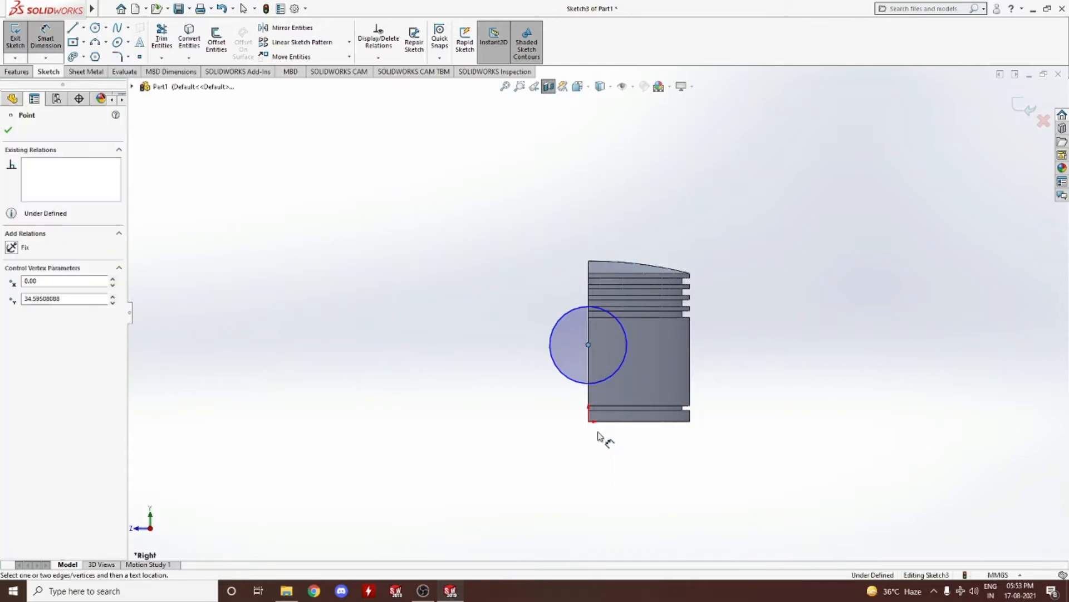
pyautogui.click(590, 421)
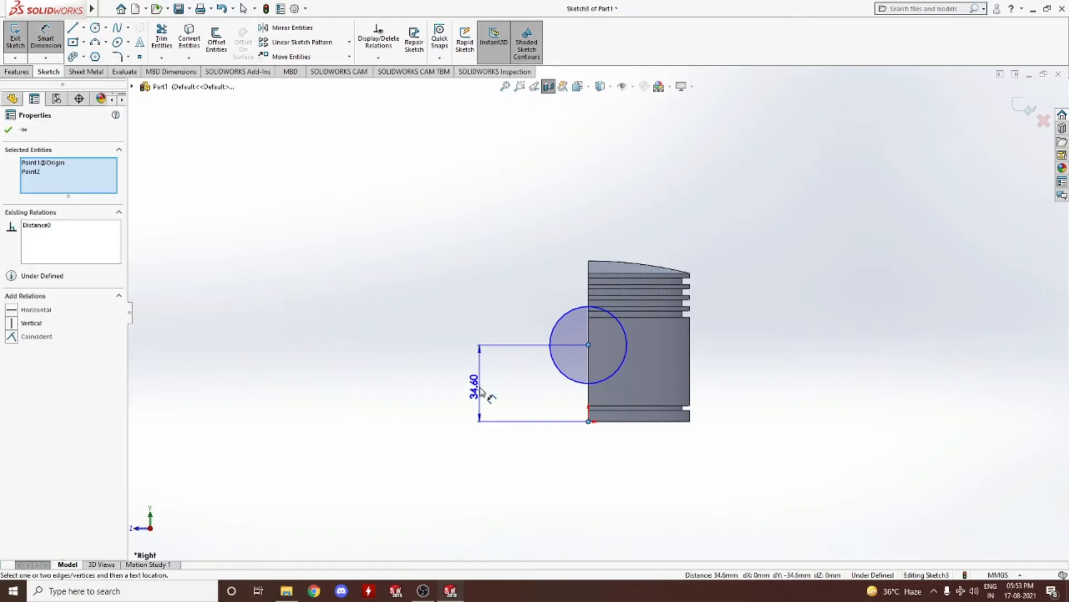
pyautogui.click(476, 390)
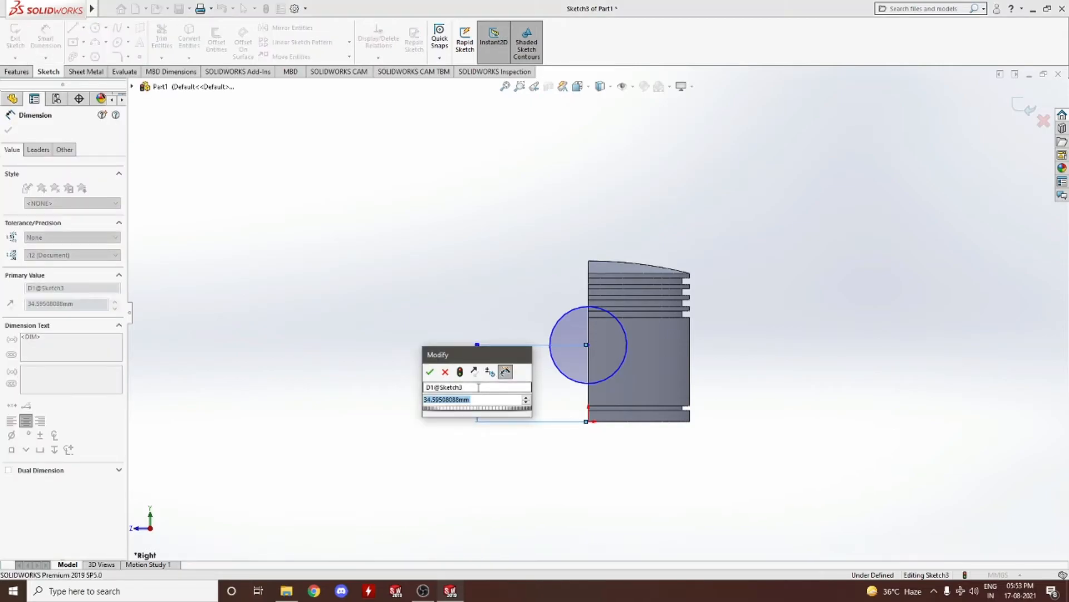
pyautogui.write('27')
pyautogui.press('Return')
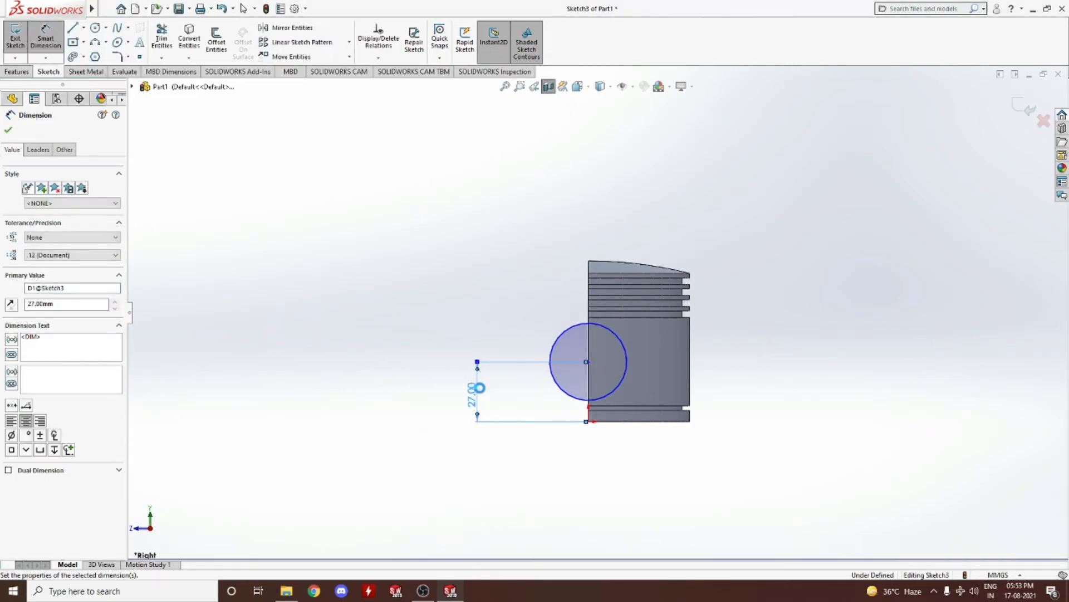
pyautogui.press('Escape')
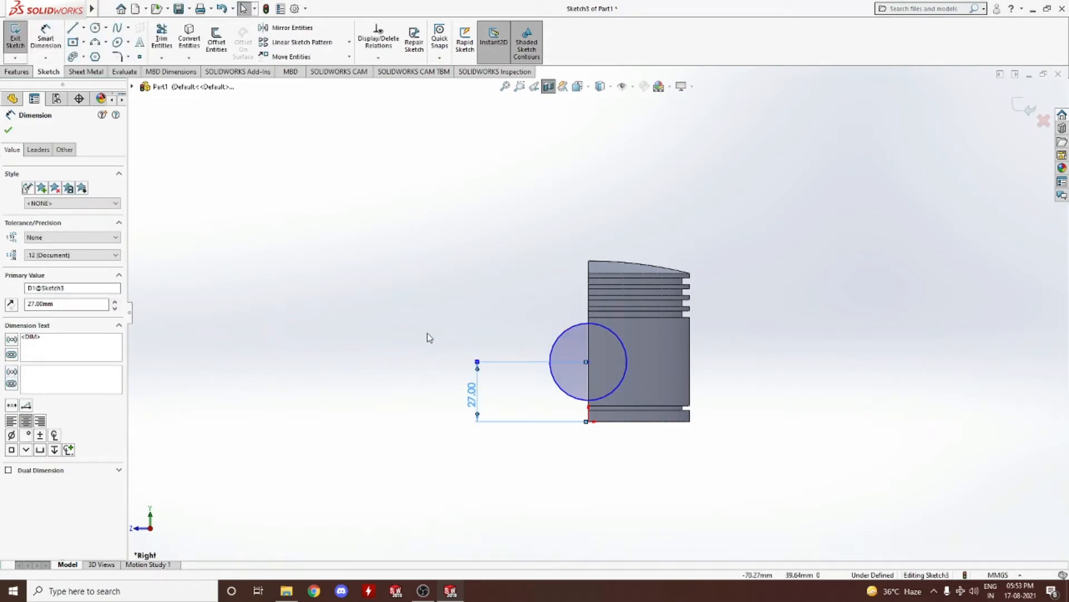
# Step: Dimension the circle's diameter as 39 mm
pyautogui.press('Return')
pyautogui.click(626, 379)
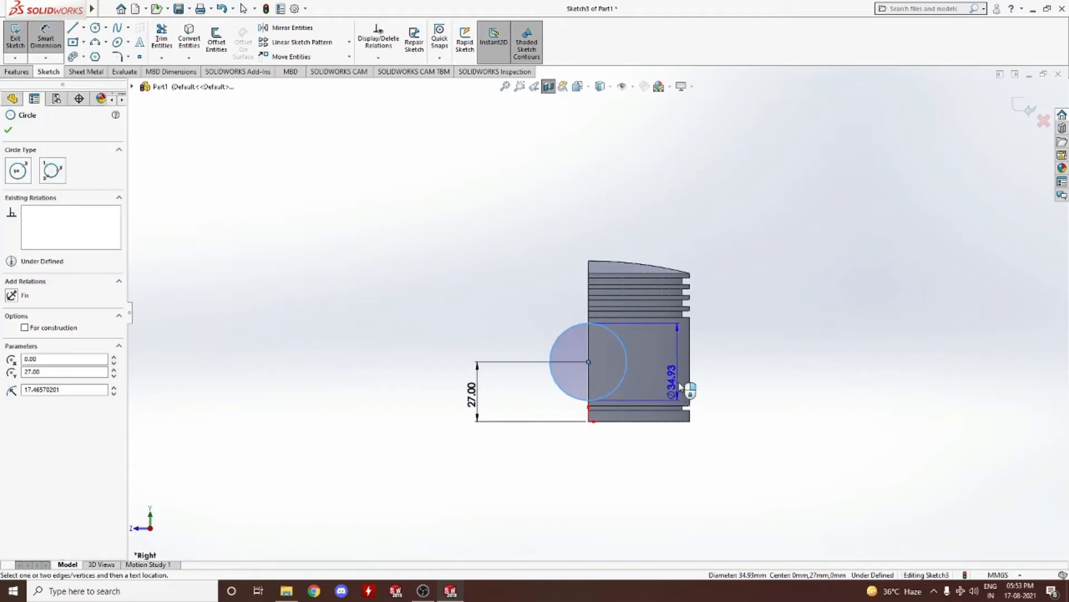
pyautogui.click(723, 378)
pyautogui.write('39')
pyautogui.press('Return')
# Step: Examine the gaps between the circle and the neighbouring ring grooves, and the circle's position inside the sectioned piston
pyautogui.scroll(-3, 618, 371)
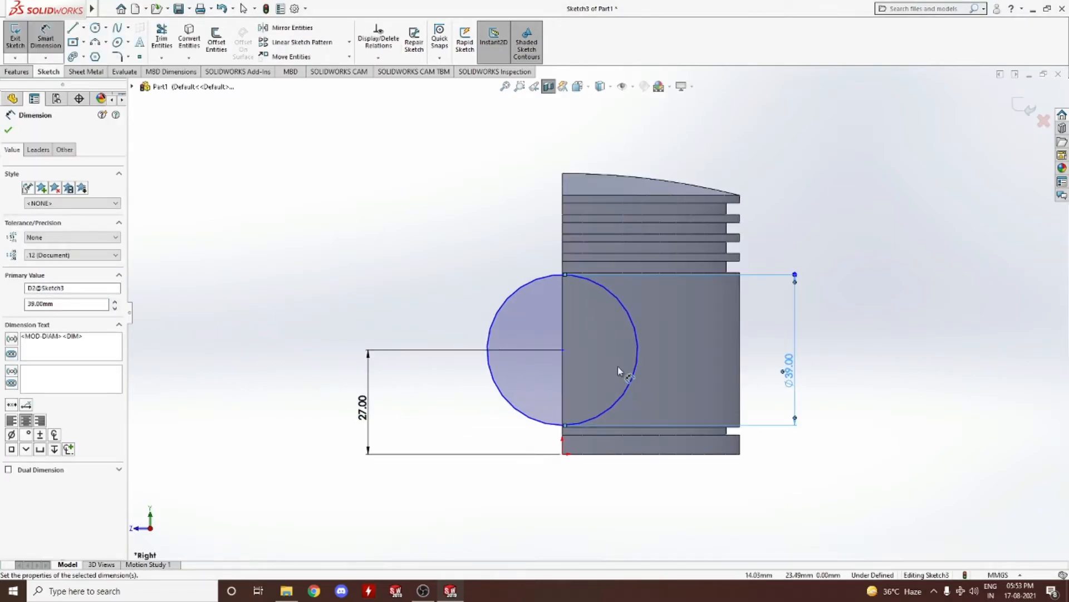
pyautogui.scroll(-2, 618, 371)
pyautogui.scroll(-5, 529, 196)
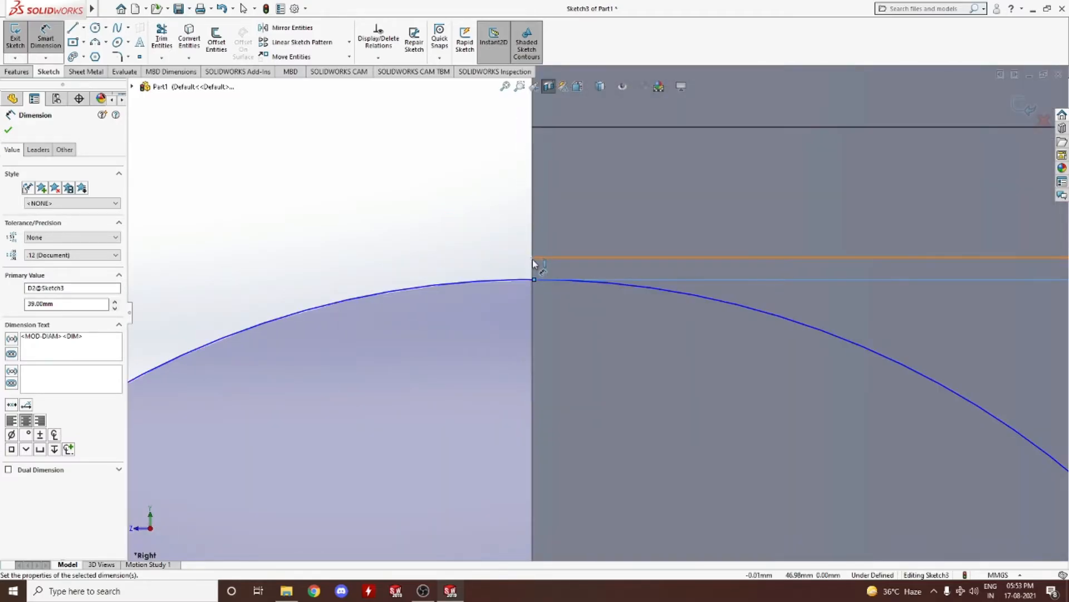
pyautogui.scroll(5, 549, 335)
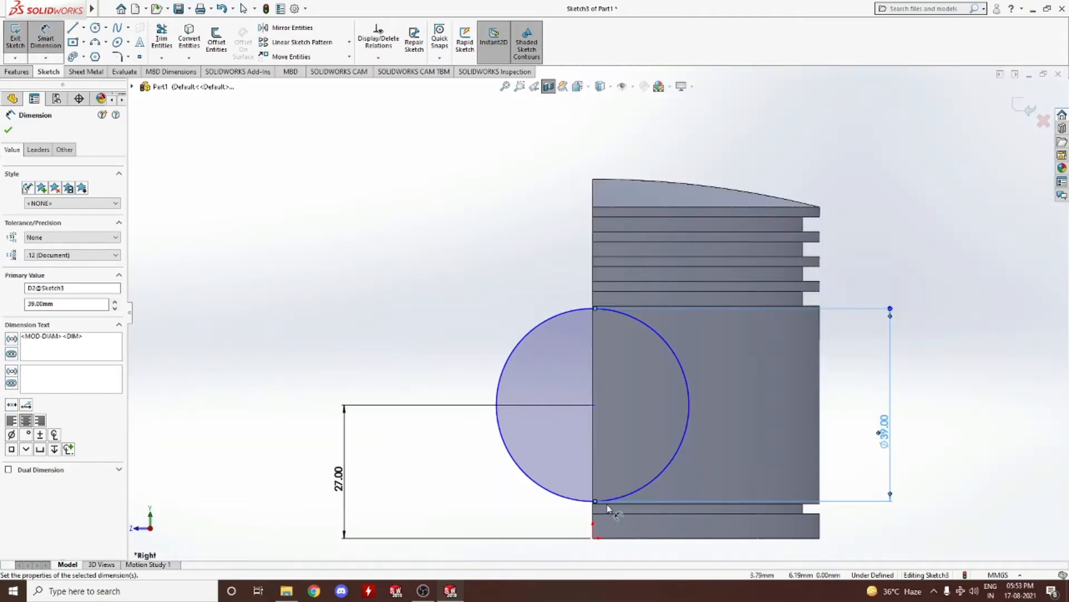
pyautogui.scroll(-3, 614, 510)
pyautogui.scroll(5, 589, 434)
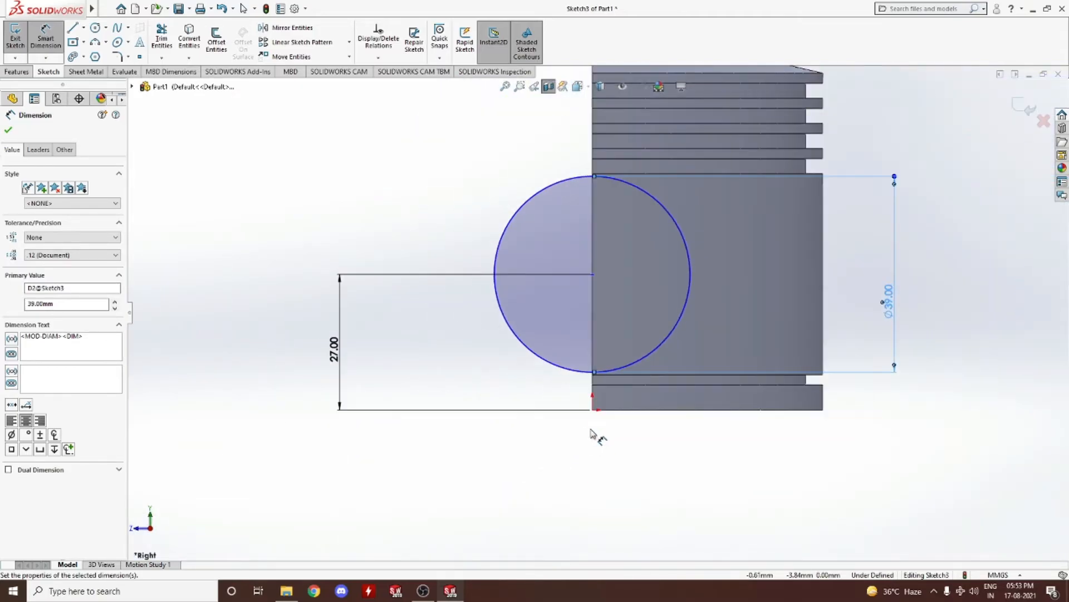
pyautogui.moveTo(473, 432)
pyautogui.mouseDown(button='middle')
pyautogui.moveTo(587, 447)
pyautogui.moveTo(580, 453)
pyautogui.mouseUp(button='middle')
pyautogui.moveTo(444, 410)
pyautogui.mouseDown(button='middle')
pyautogui.moveTo(484, 429)
pyautogui.moveTo(452, 430)
pyautogui.mouseUp(button='middle')
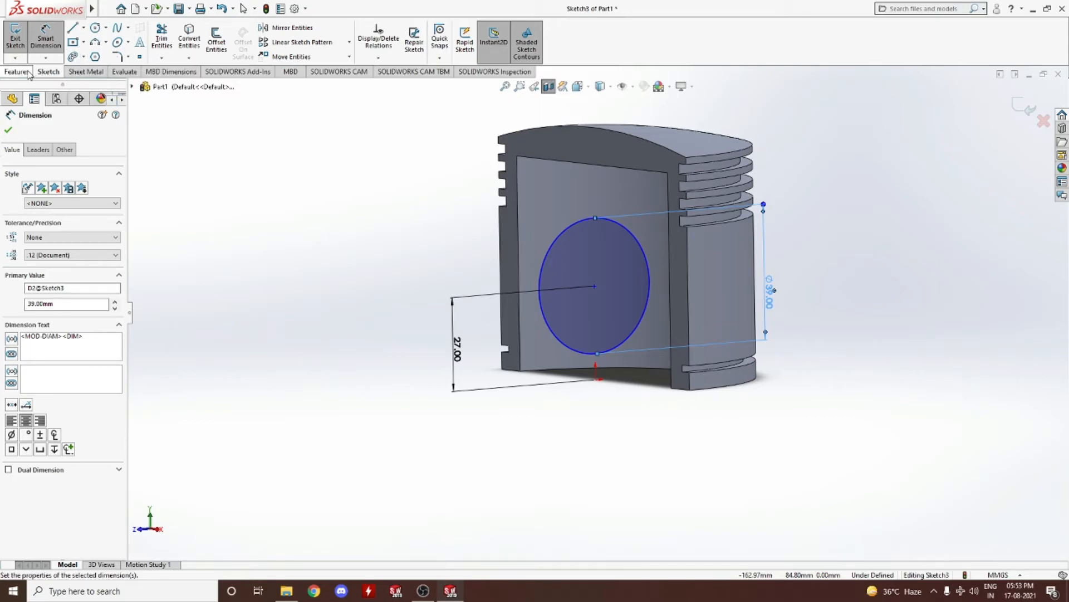
pyautogui.moveTo(320, 277)
pyautogui.mouseDown(button='middle')
pyautogui.moveTo(263, 281)
pyautogui.moveTo(270, 286)
pyautogui.mouseUp(button='middle')
pyautogui.click(150, 531)
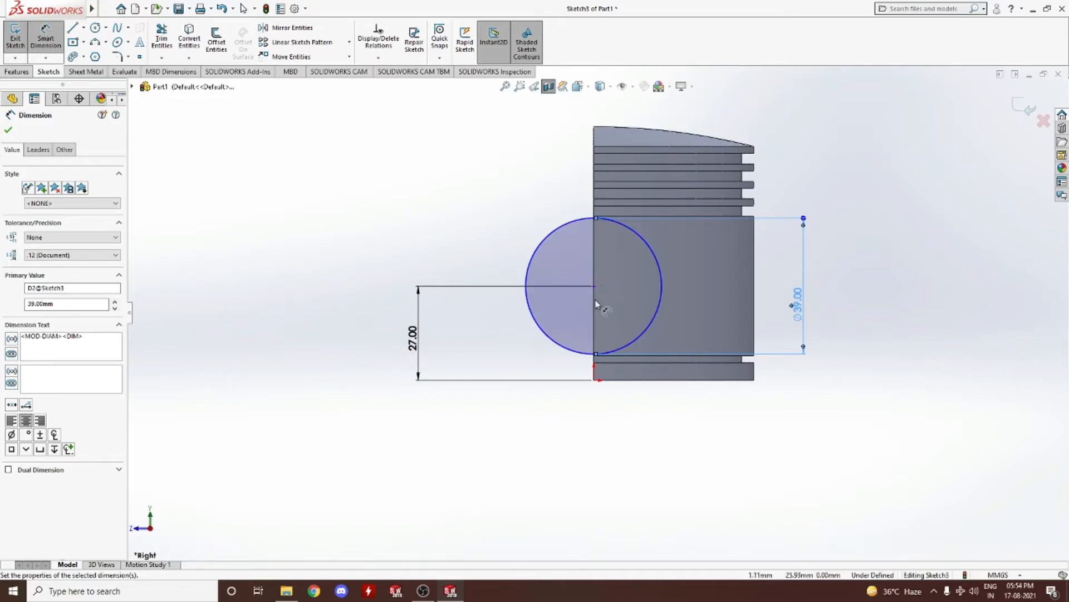
pyautogui.press('Escape')
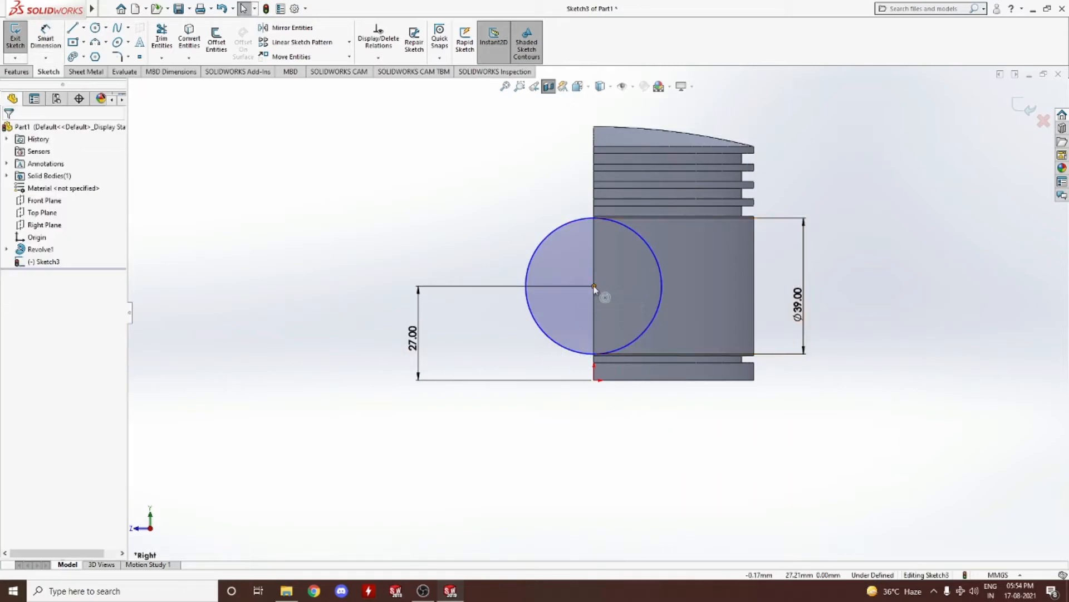
pyautogui.click(594, 286)
pyautogui.keyDown('ctrl'); pyautogui.click(594, 381); pyautogui.keyUp('ctrl')
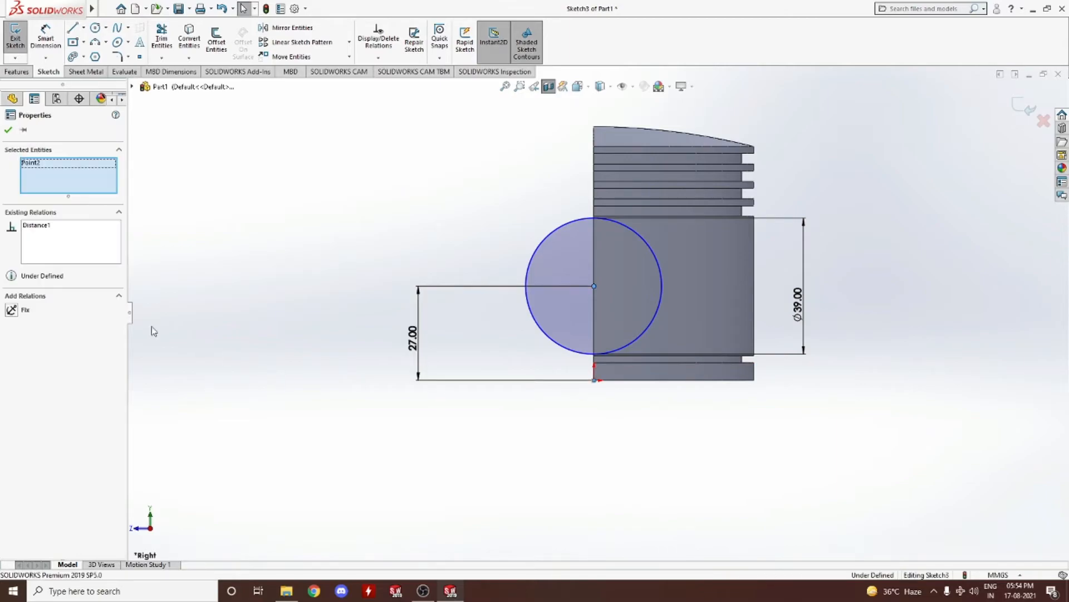
pyautogui.press('Escape')
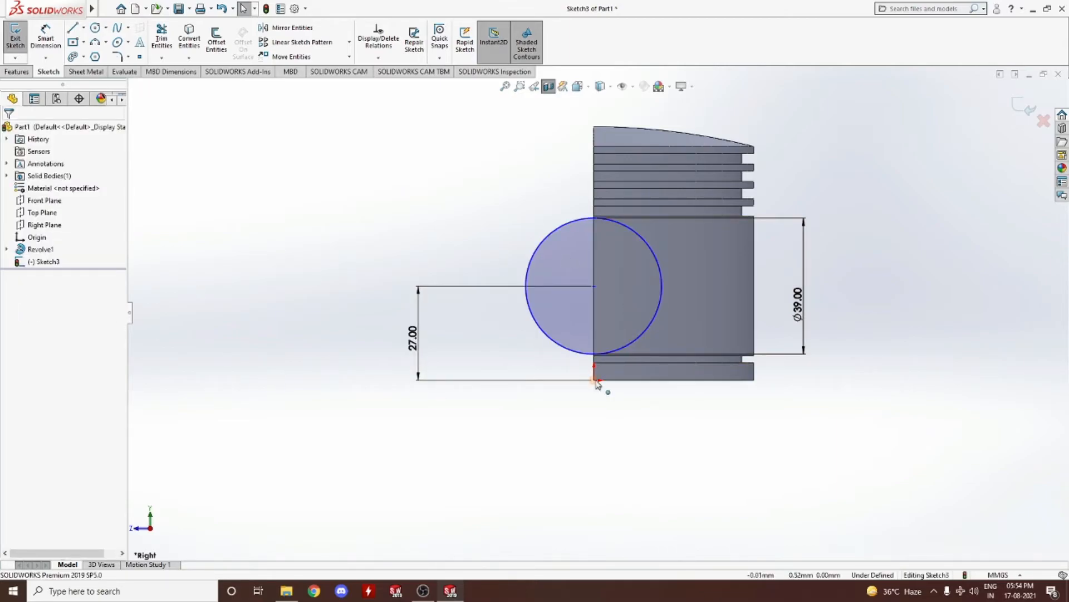
# Step: Add a Vertical relation between the origin and the circle's centre to fully define the sketch
pyautogui.moveTo(586, 397); pyautogui.dragTo(609, 393, button='middle')
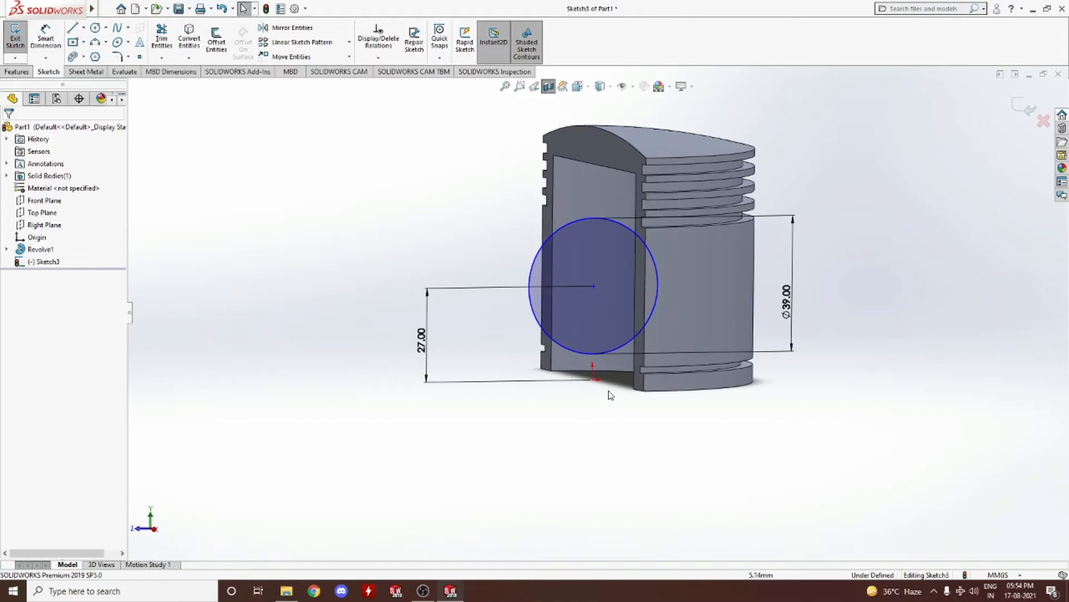
pyautogui.click(593, 380)
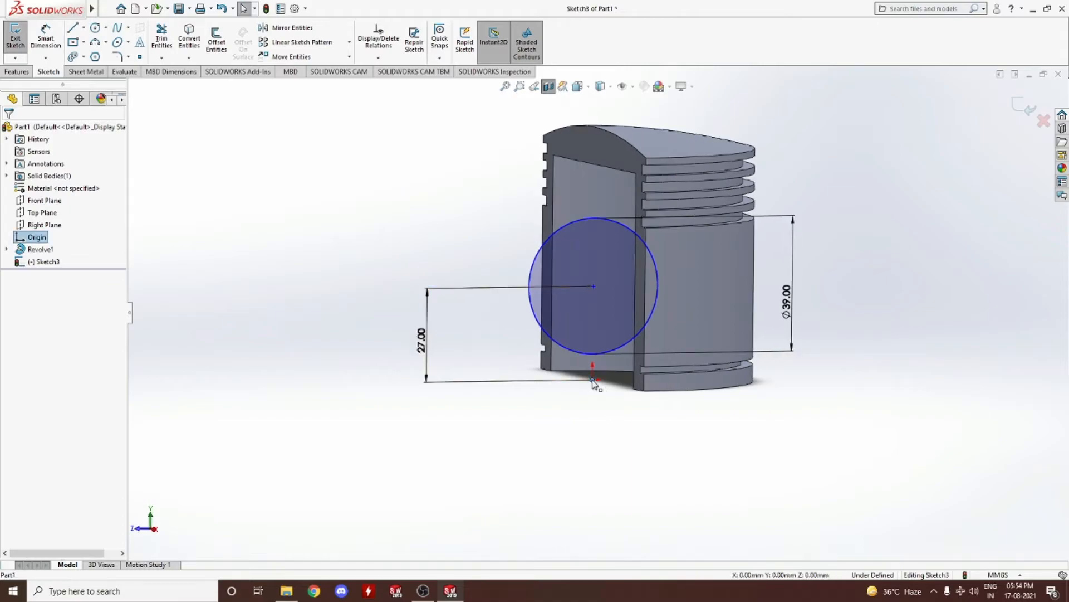
pyautogui.keyDown('ctrl'); pyautogui.click(593, 286); pyautogui.keyUp('ctrl')
pyautogui.click(13, 323)
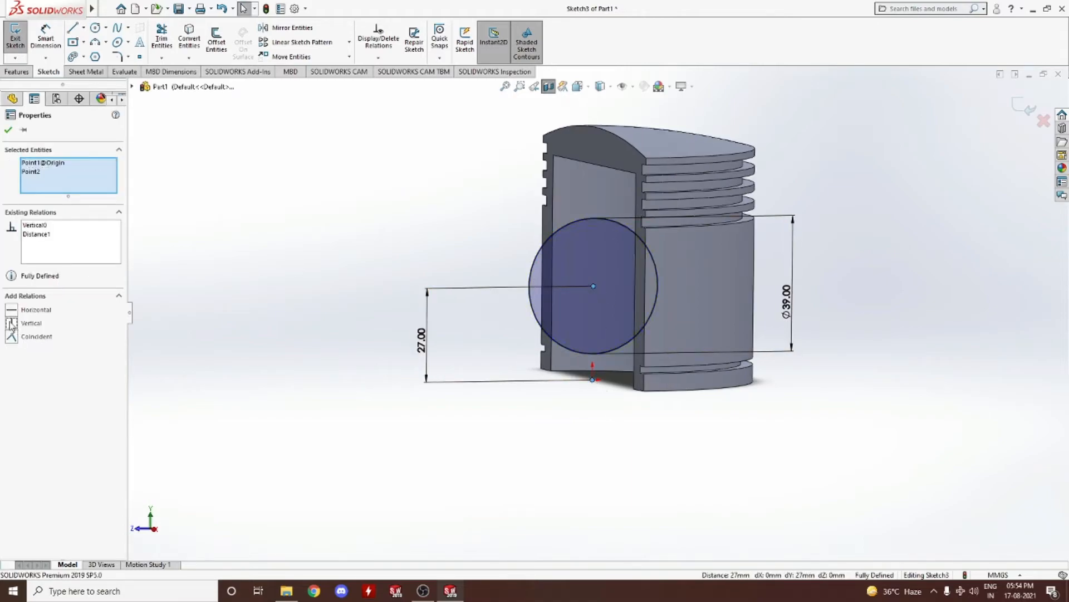
pyautogui.click(8, 130)
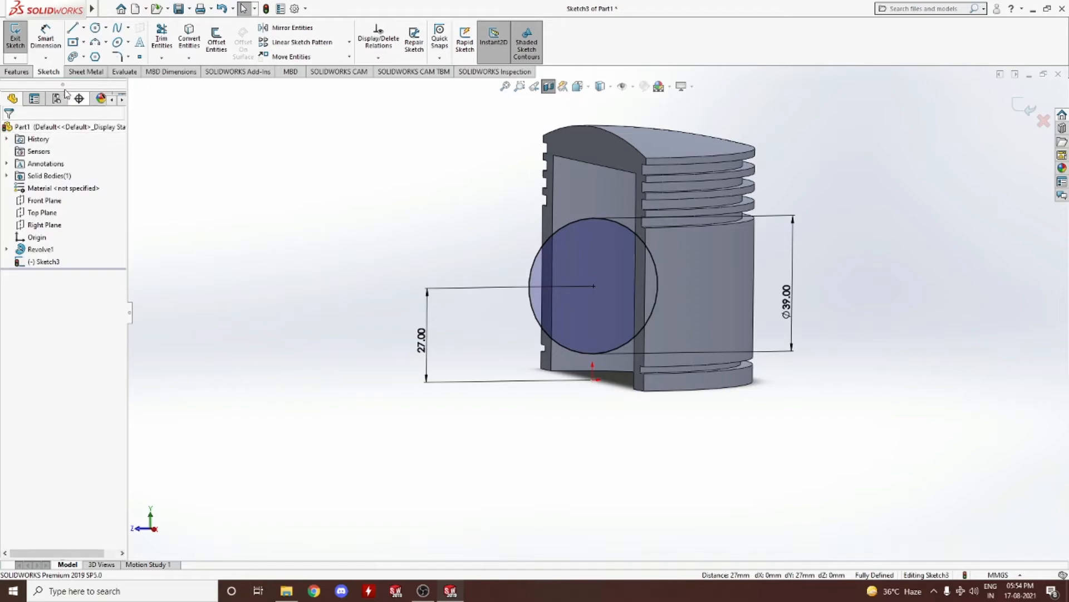
# Step: Extrude the 39 mm circle as a boss in both directions, each Up To Next, merged with the piston
pyautogui.click(16, 71)
pyautogui.click(32, 38)
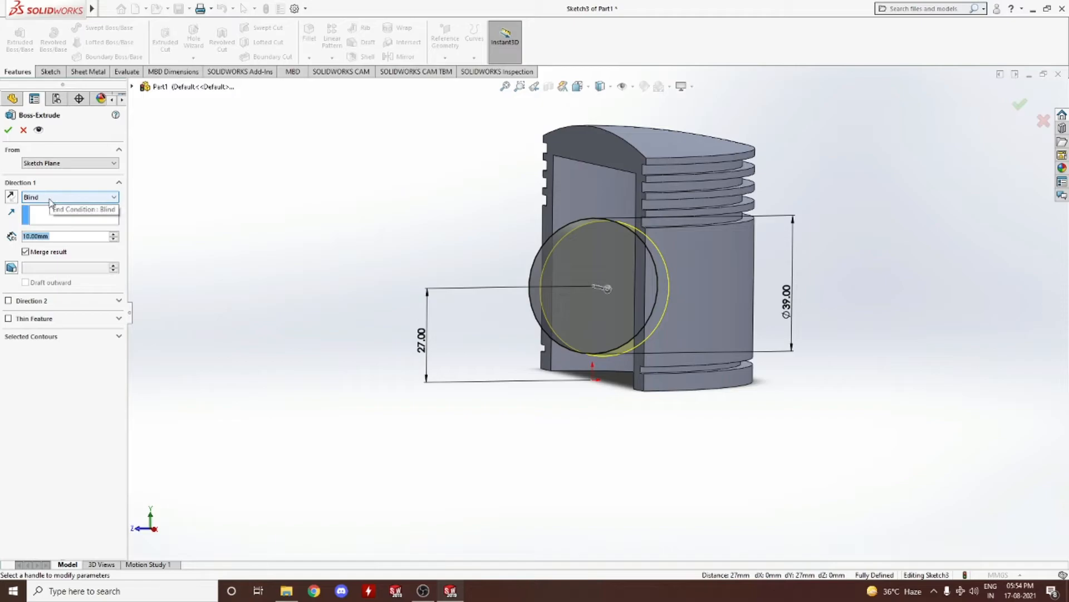
pyautogui.click(50, 198)
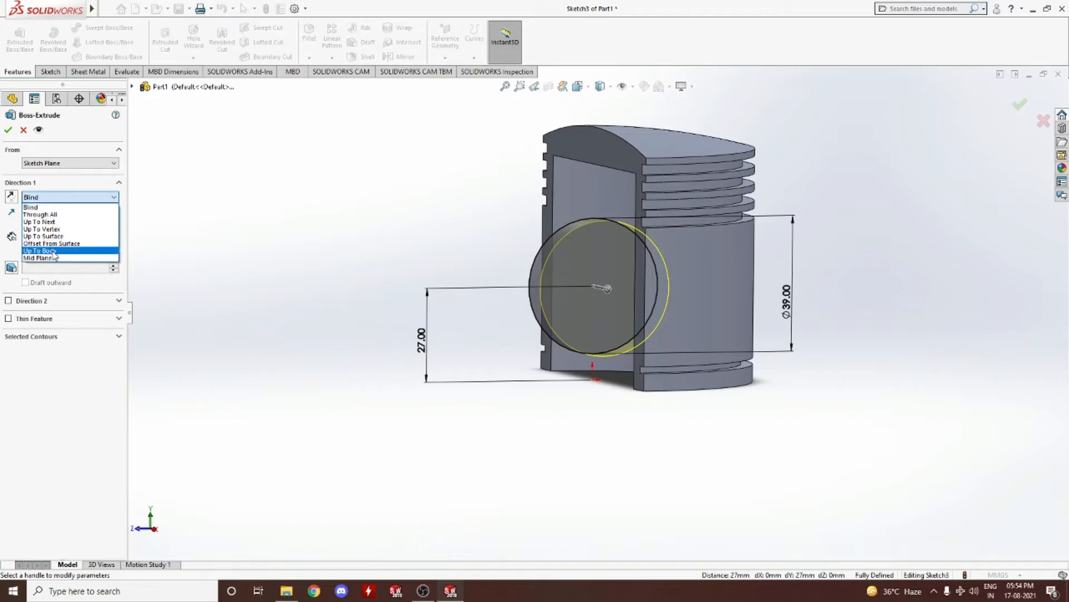
pyautogui.click(54, 222)
pyautogui.moveTo(307, 320); pyautogui.dragTo(378, 336, button='middle')
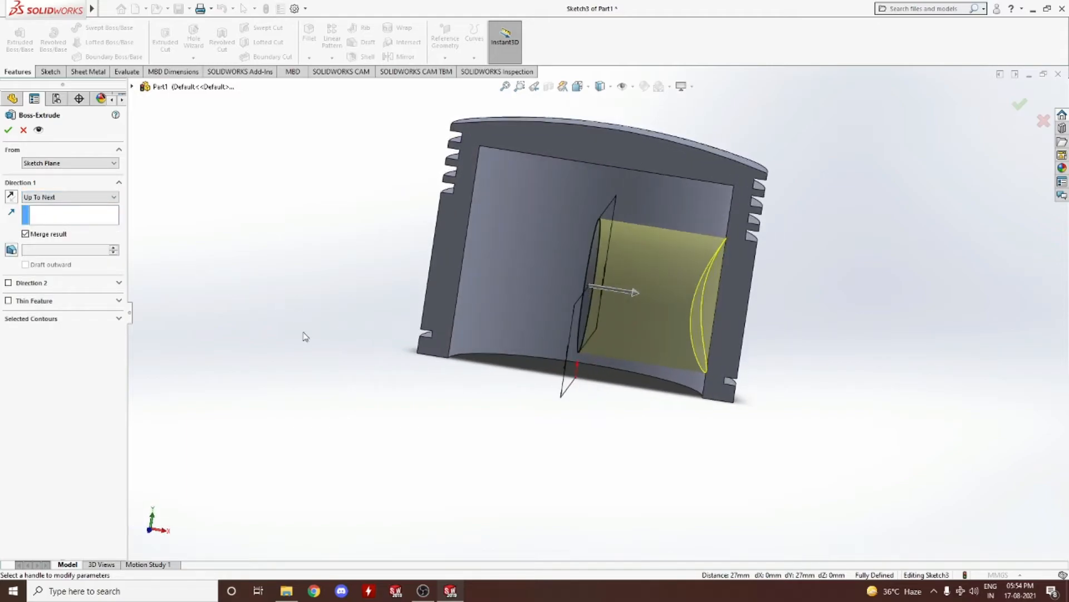
pyautogui.click(9, 283)
pyautogui.click(48, 296)
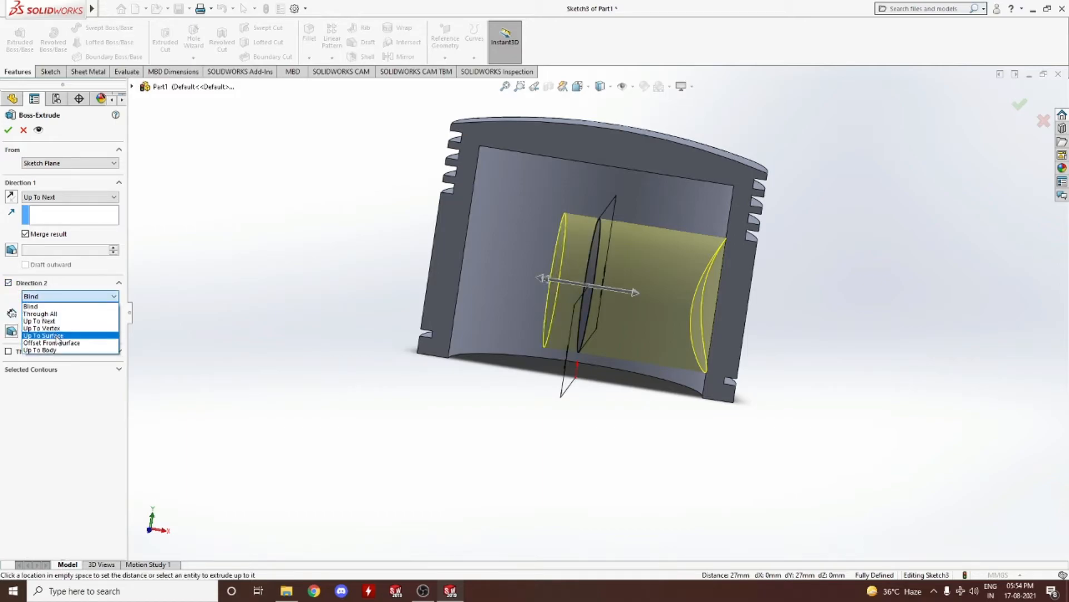
pyautogui.click(54, 321)
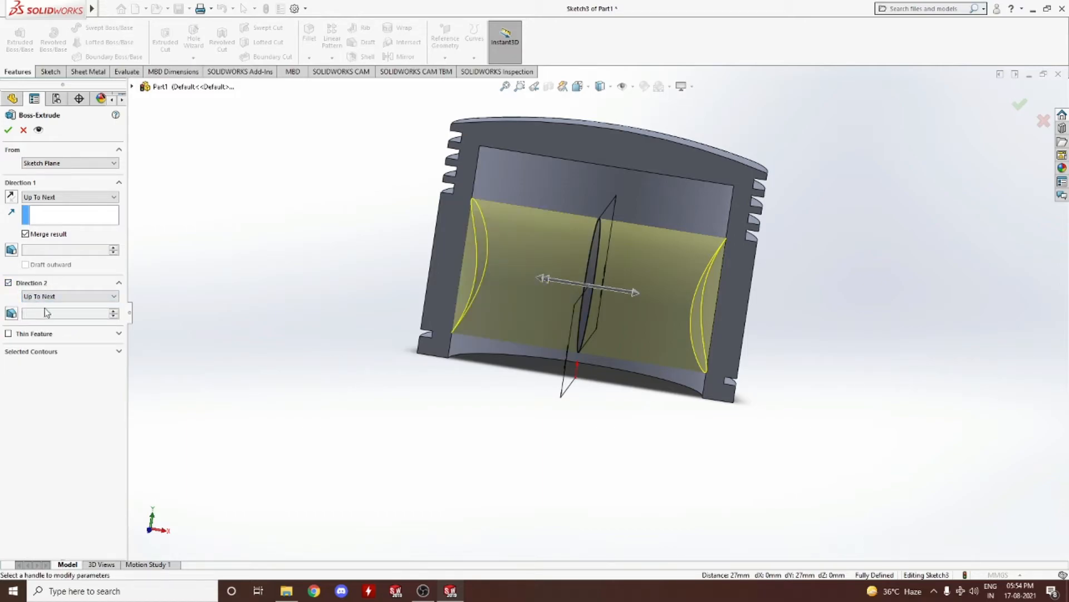
pyautogui.click(9, 132)
pyautogui.moveTo(382, 351); pyautogui.dragTo(333, 367, button='middle')
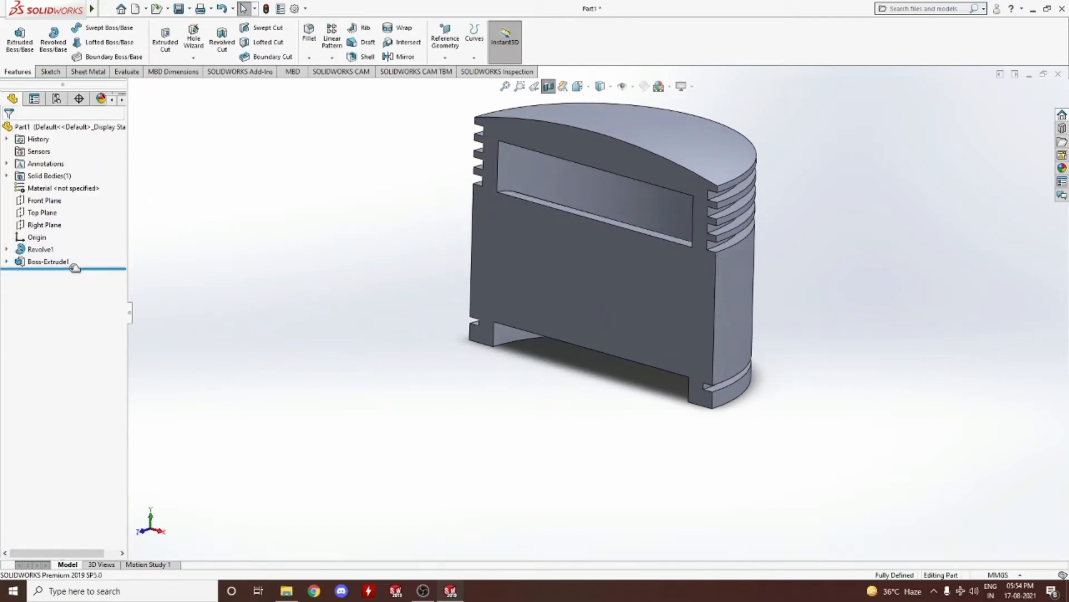
# Step: Start a sketch on the Right Plane and draw a circle of about 15.8 mm radius on the piston's axis, about 31 mm above the origin
pyautogui.click(42, 225)
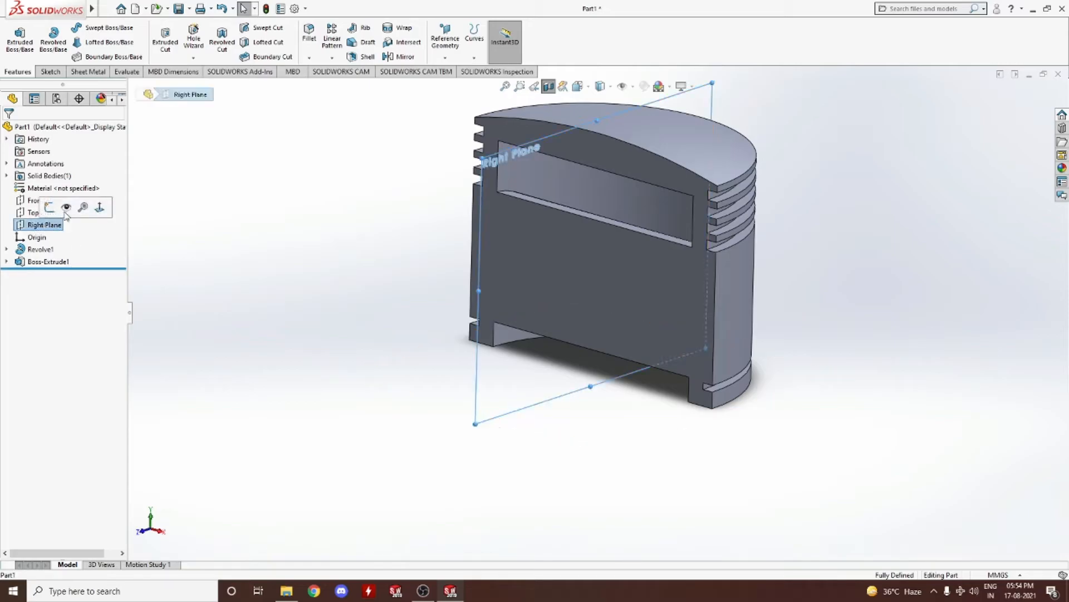
pyautogui.click(67, 211)
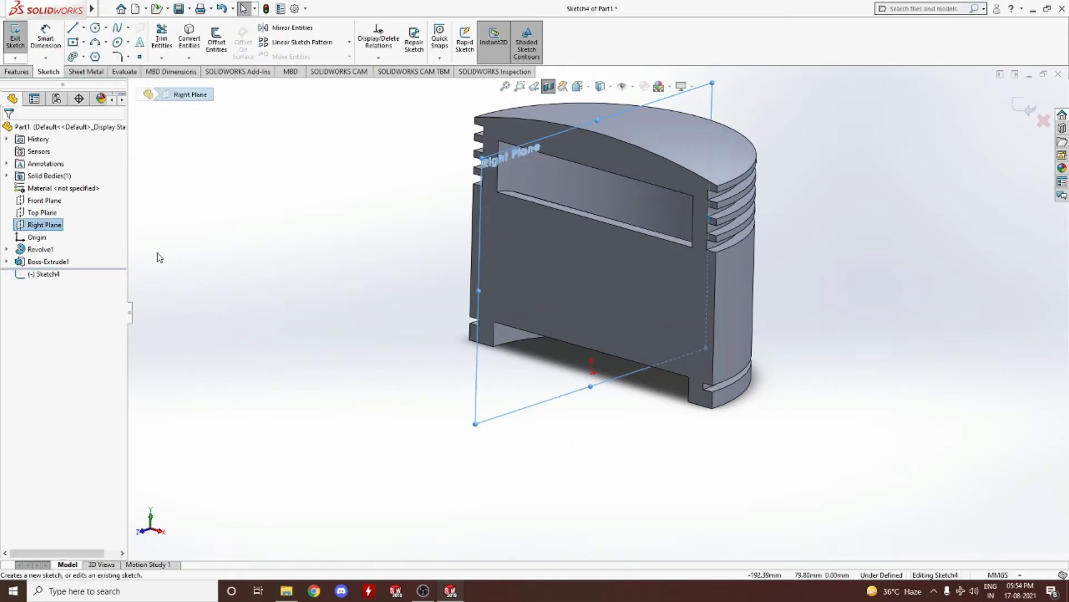
pyautogui.moveTo(172, 257); pyautogui.dragTo(483, 379, button='middle')
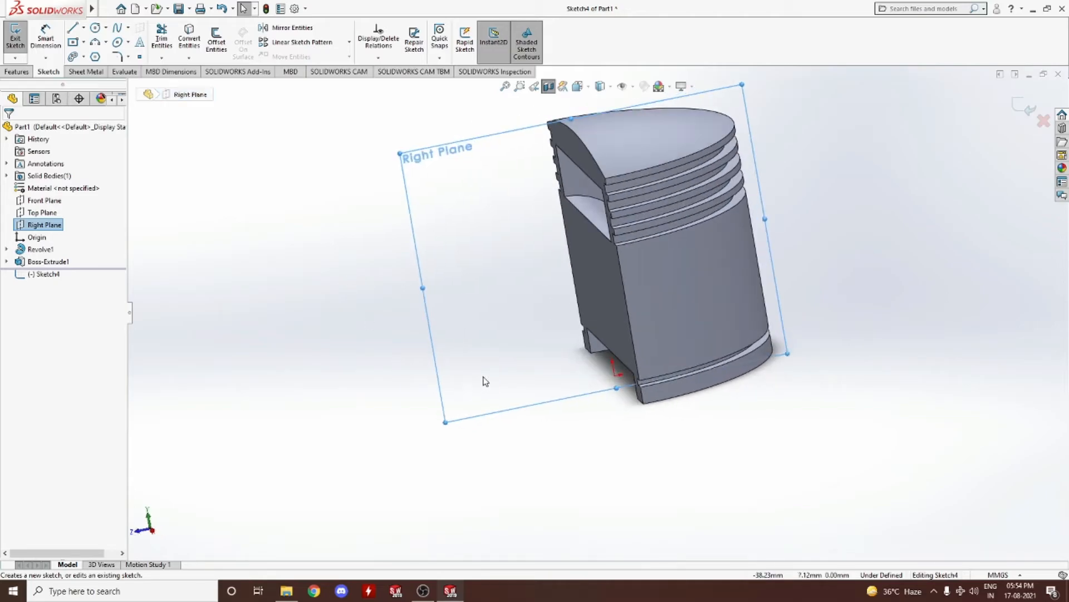
pyautogui.rightClick(482, 380)
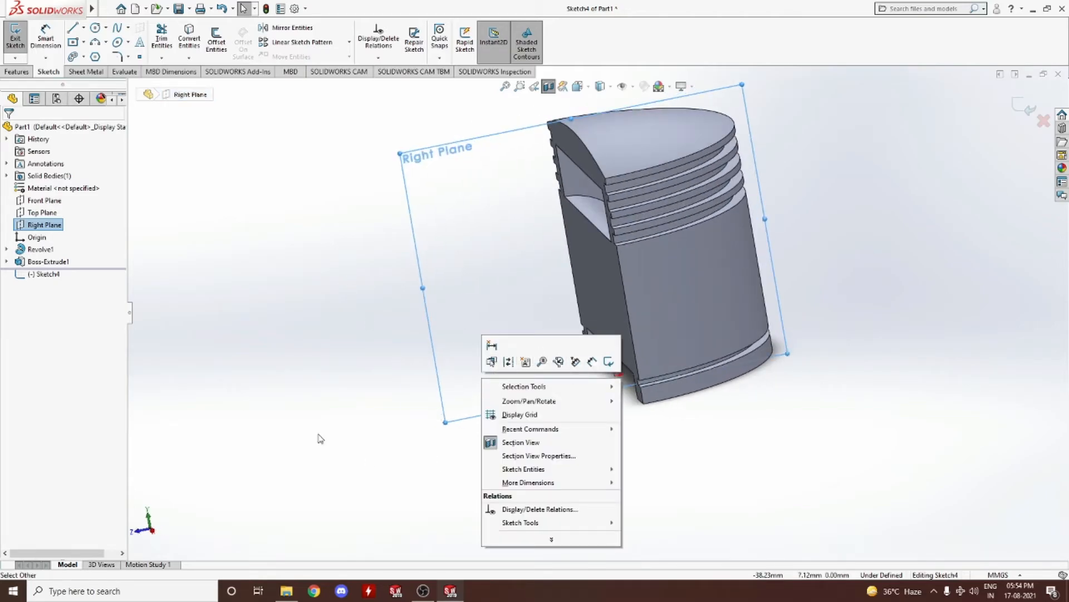
pyautogui.click(282, 407)
pyautogui.click(152, 530)
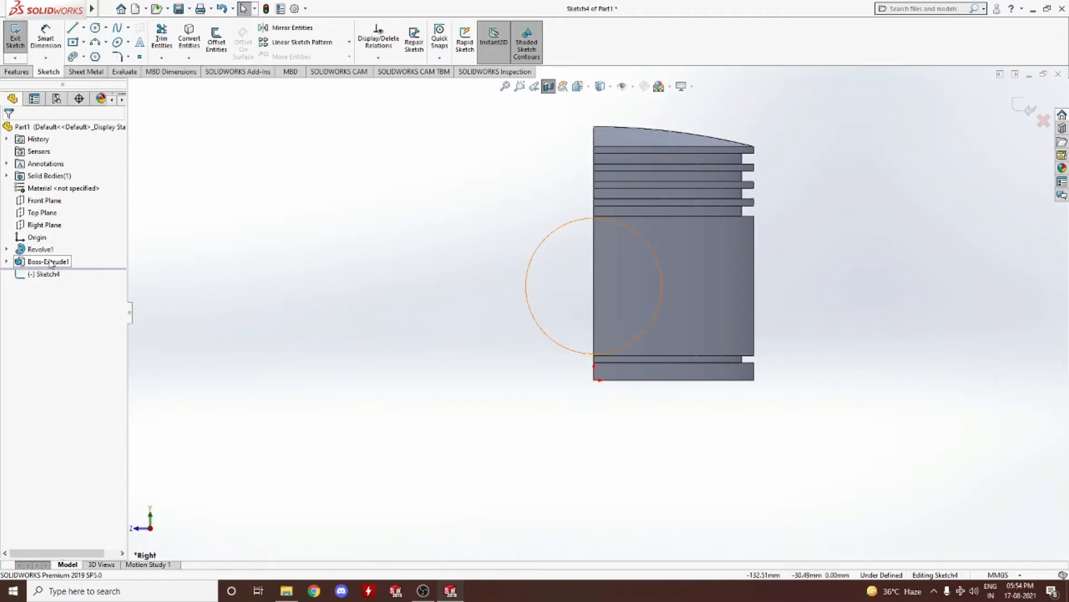
pyautogui.click(97, 28)
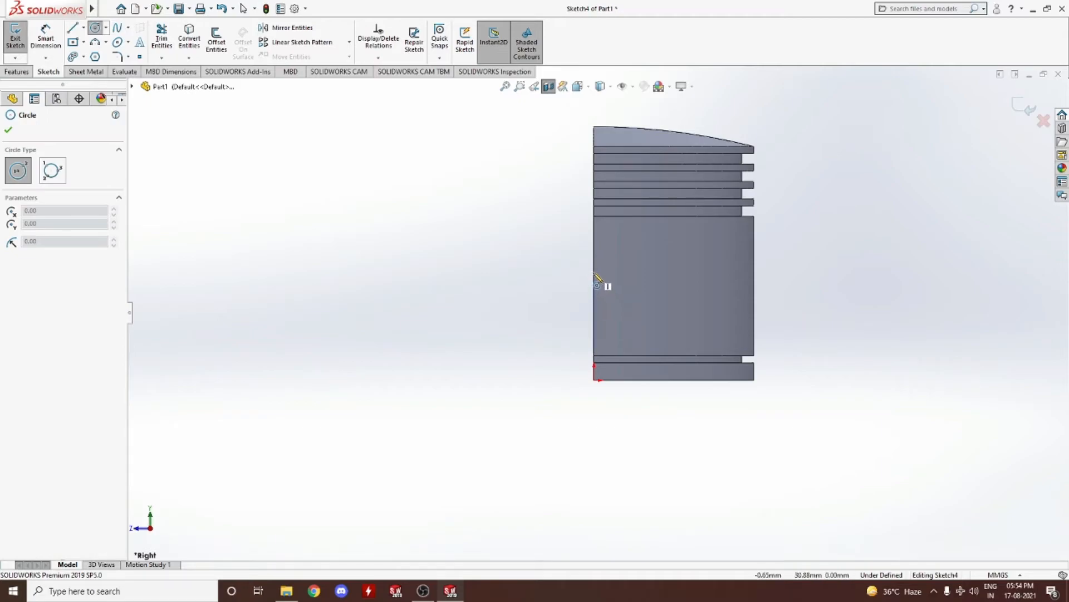
pyautogui.click(595, 272)
pyautogui.click(633, 309)
pyautogui.rightClick(639, 309)
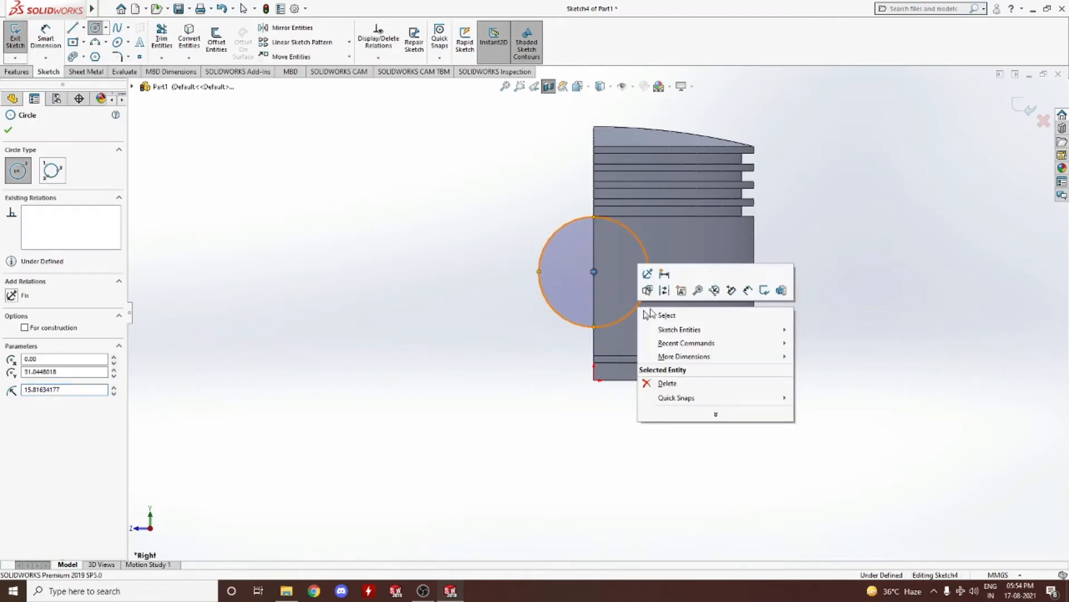
pyautogui.click(666, 315)
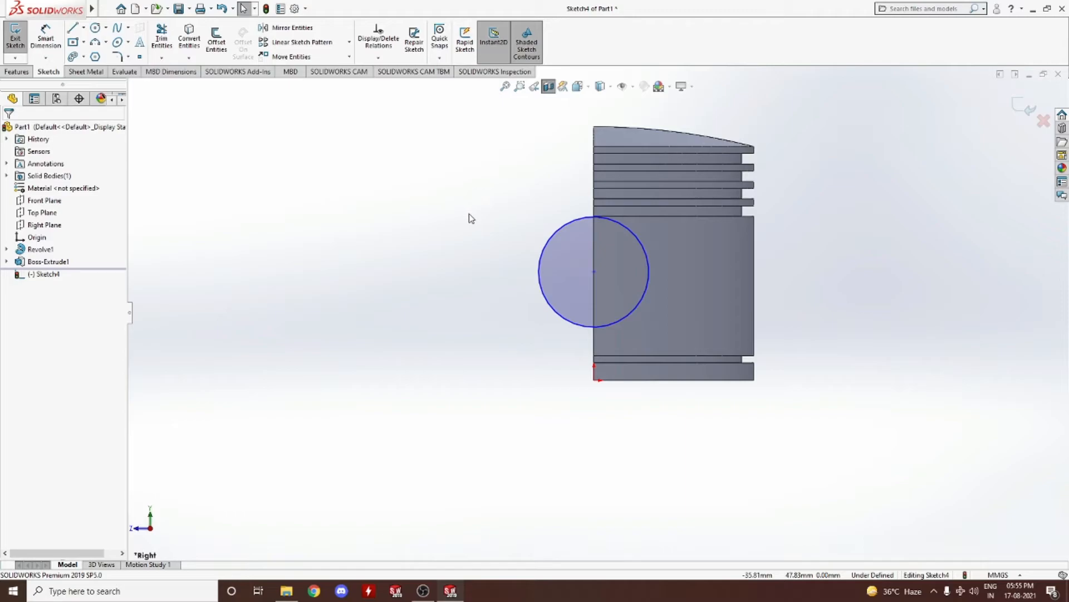
pyautogui.moveTo(444, 279); pyautogui.dragTo(465, 293, button='right')
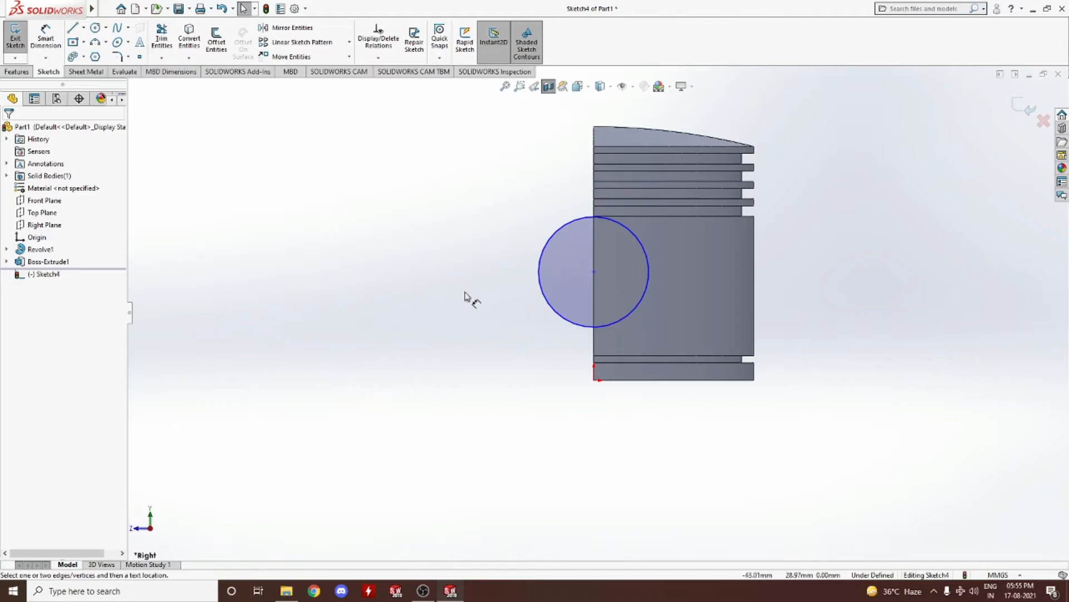
pyautogui.click(594, 271)
pyautogui.click(594, 381)
pyautogui.press('Escape')
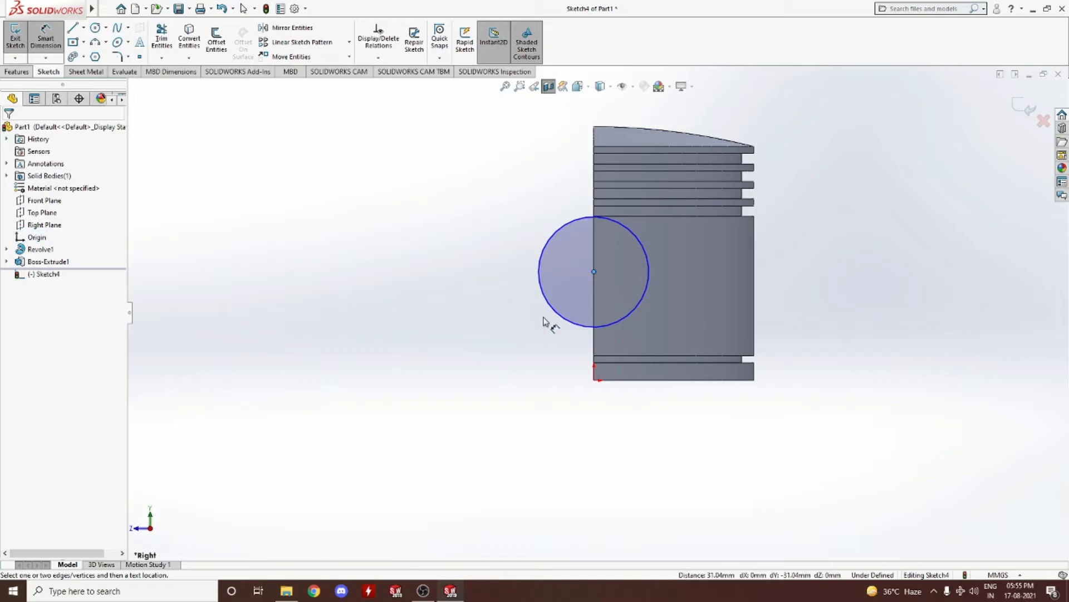
# Step: Show the boss extrusion's circle sketch so that it can be referenced from the current sketch
pyautogui.click(7, 261)
pyautogui.click(50, 273)
pyautogui.click(57, 260)
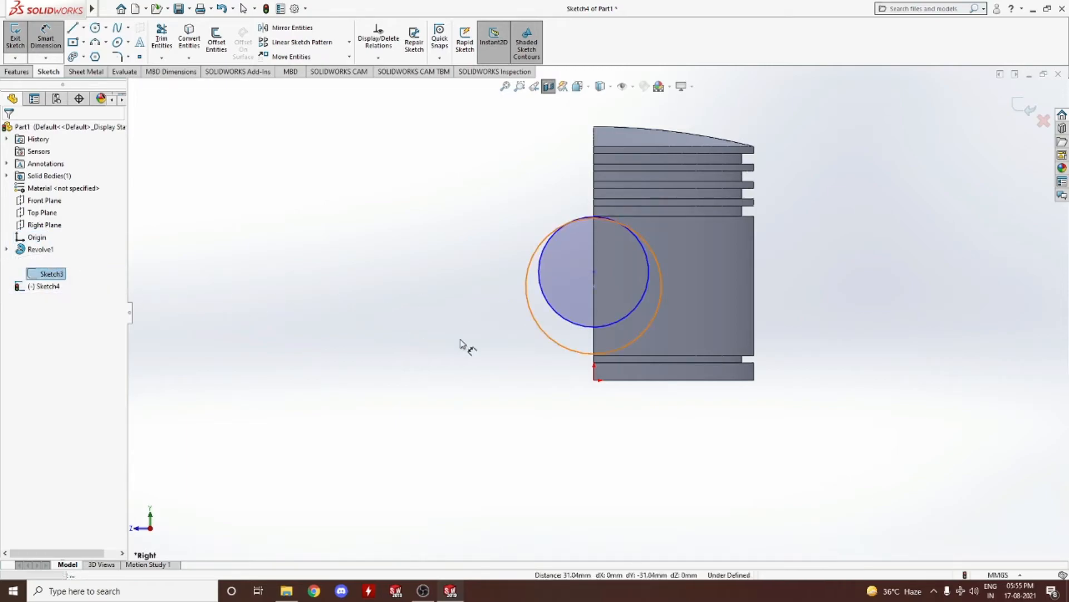
# Step: Add a Coincident relation between the new circle's centre and the centre point of the boss circle
pyautogui.click(595, 273)
pyautogui.press('Escape')
pyautogui.press('Escape')
pyautogui.moveTo(466, 339); pyautogui.dragTo(629, 286, button='middle')
pyautogui.click(591, 271)
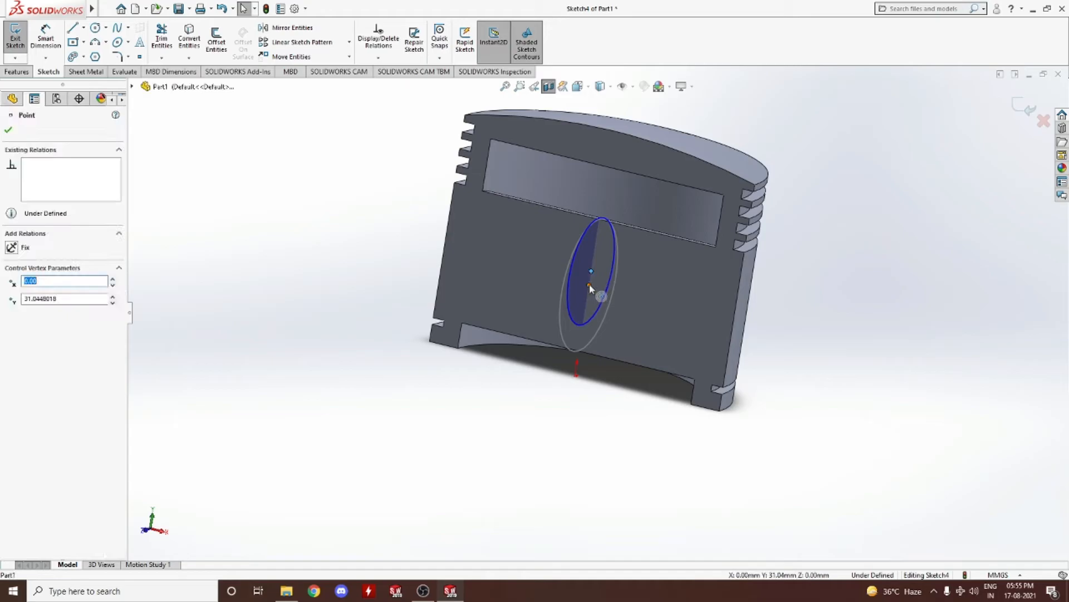
pyautogui.keyDown('ctrl'); pyautogui.click(604, 283); pyautogui.keyUp('ctrl')
pyautogui.click(12, 336)
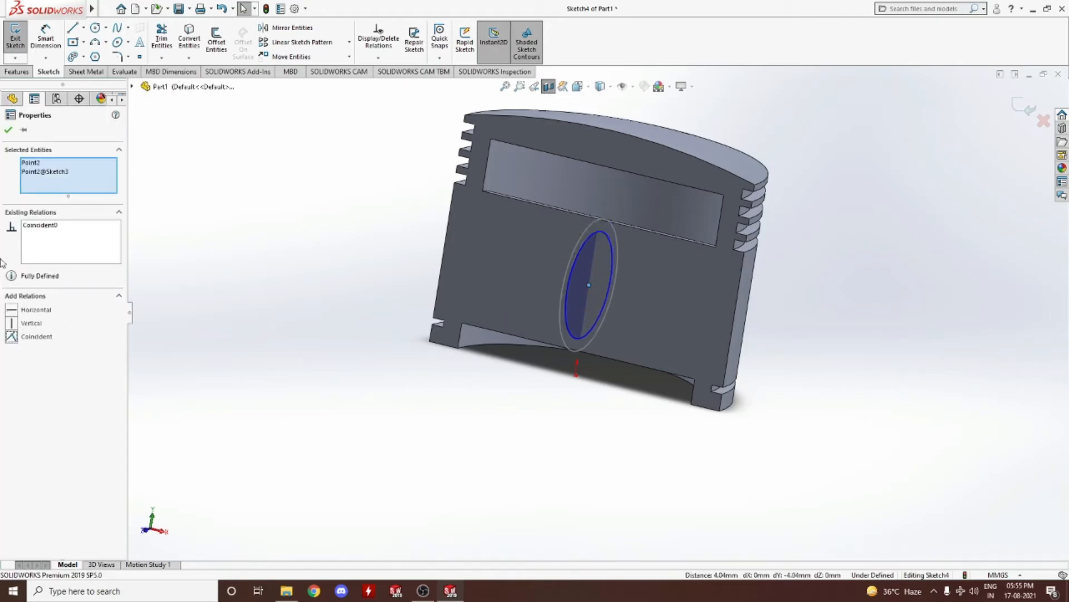
pyautogui.click(11, 133)
# Step: Dimension the new circle with a diameter of 22 mm
pyautogui.moveTo(490, 444); pyautogui.dragTo(404, 425, button='middle')
pyautogui.moveTo(390, 401); pyautogui.dragTo(270, 193, button='right')
pyautogui.click(547, 305)
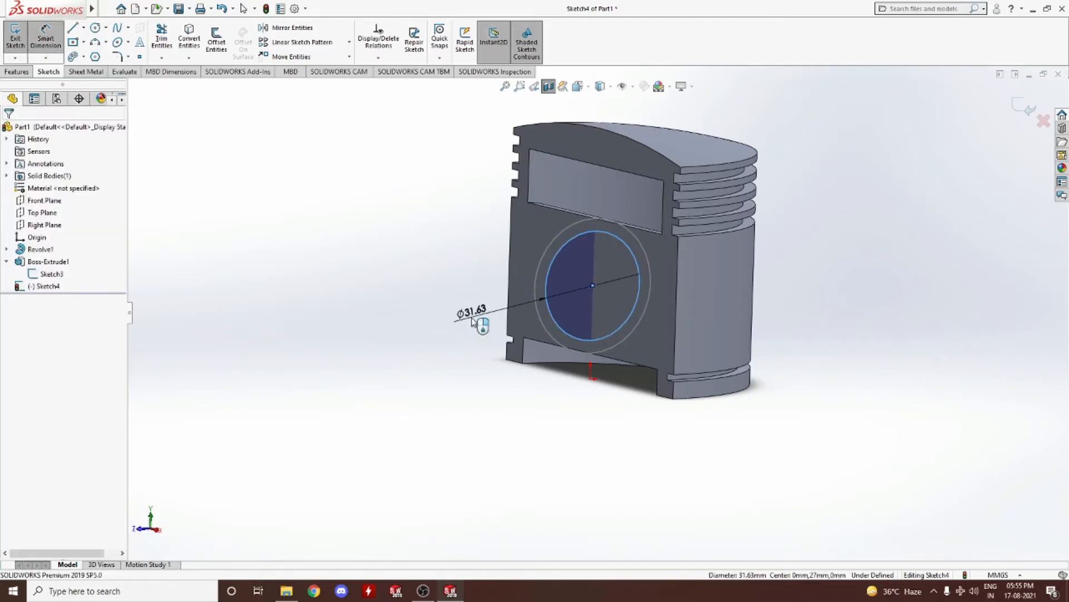
pyautogui.click(471, 307)
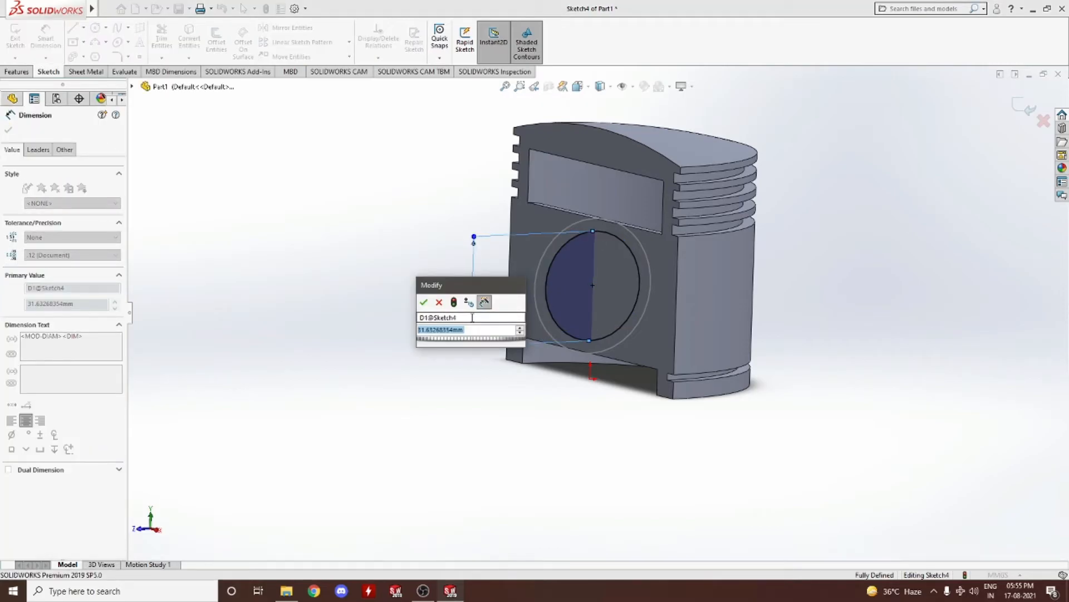
pyautogui.write('22')
pyautogui.press('Return')
pyautogui.press('Escape')
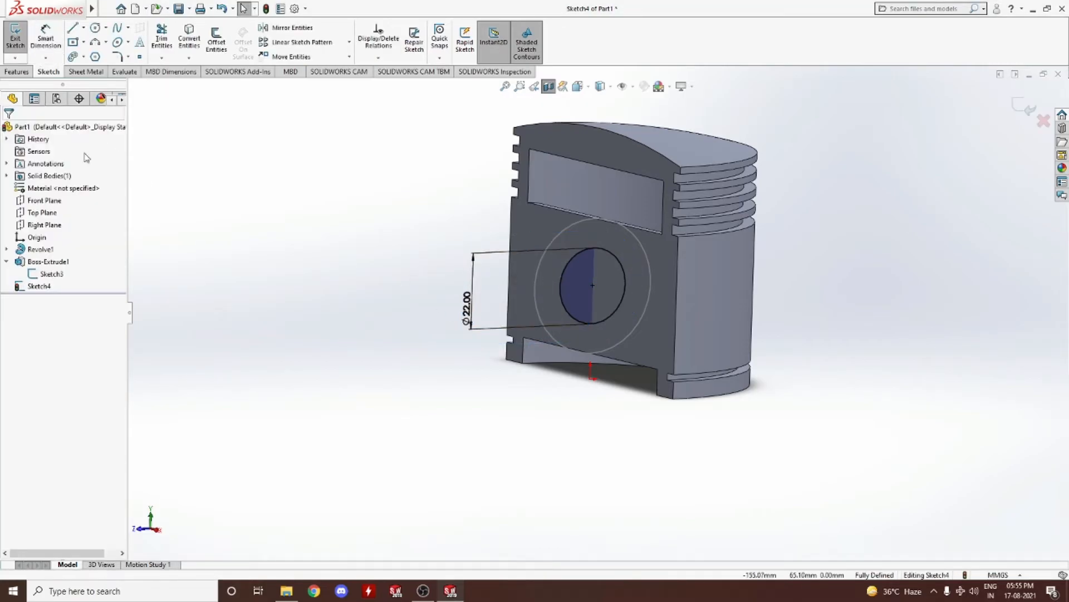
# Step: Cut the 22 mm circle Through All in both directions to make the pin hole across the piston
pyautogui.click(14, 73)
pyautogui.click(166, 39)
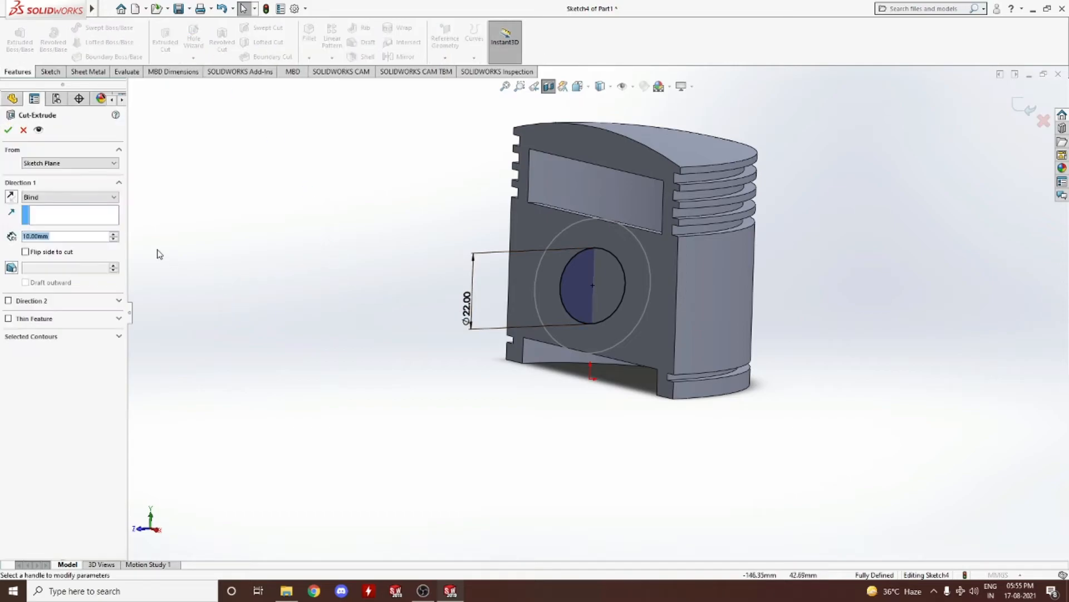
pyautogui.click(44, 197)
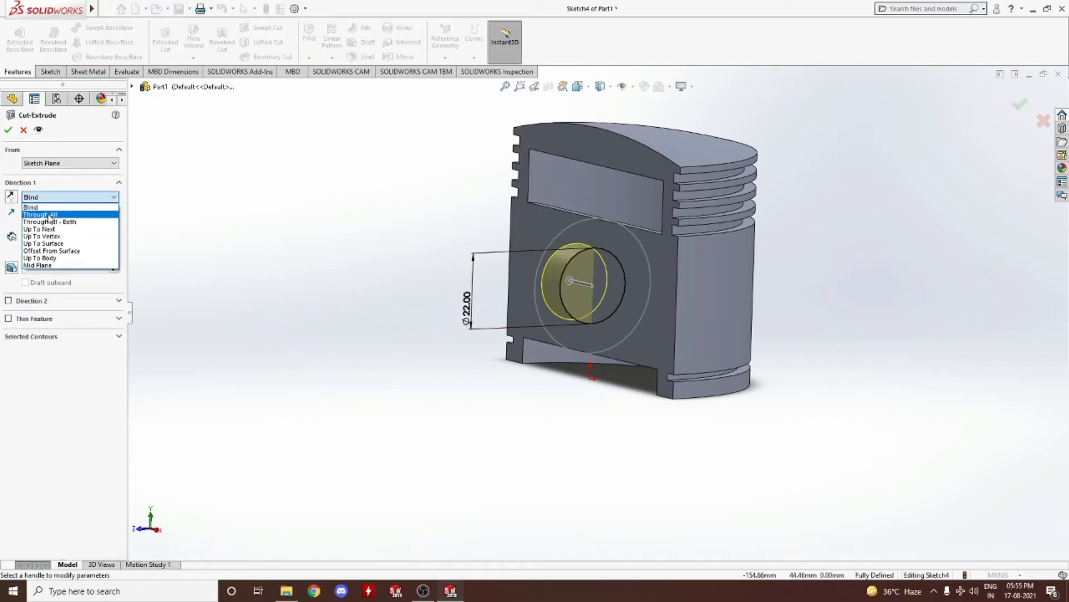
pyautogui.click(49, 215)
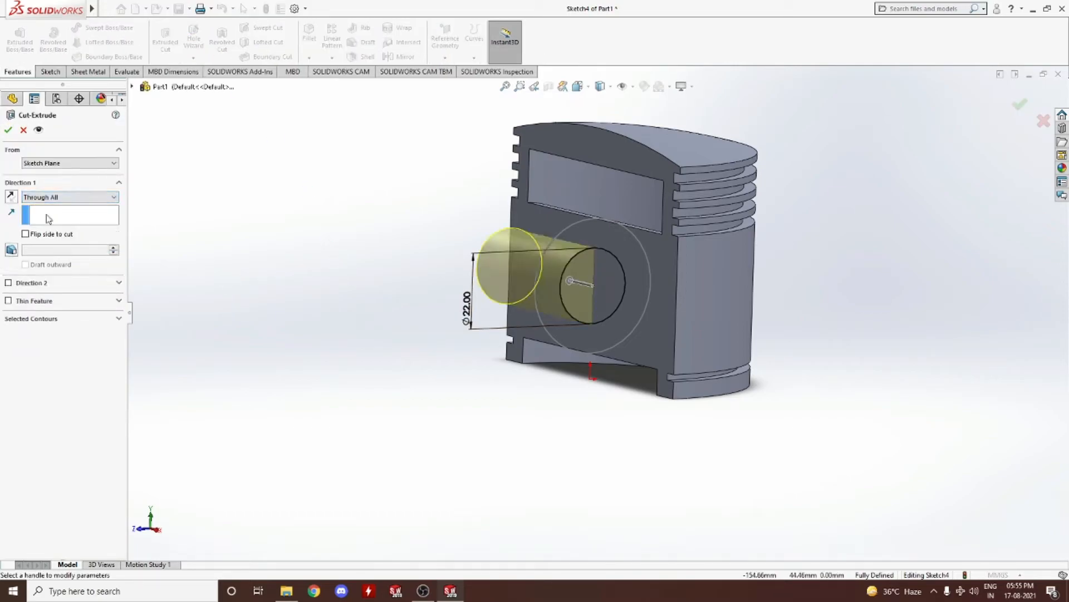
pyautogui.click(9, 283)
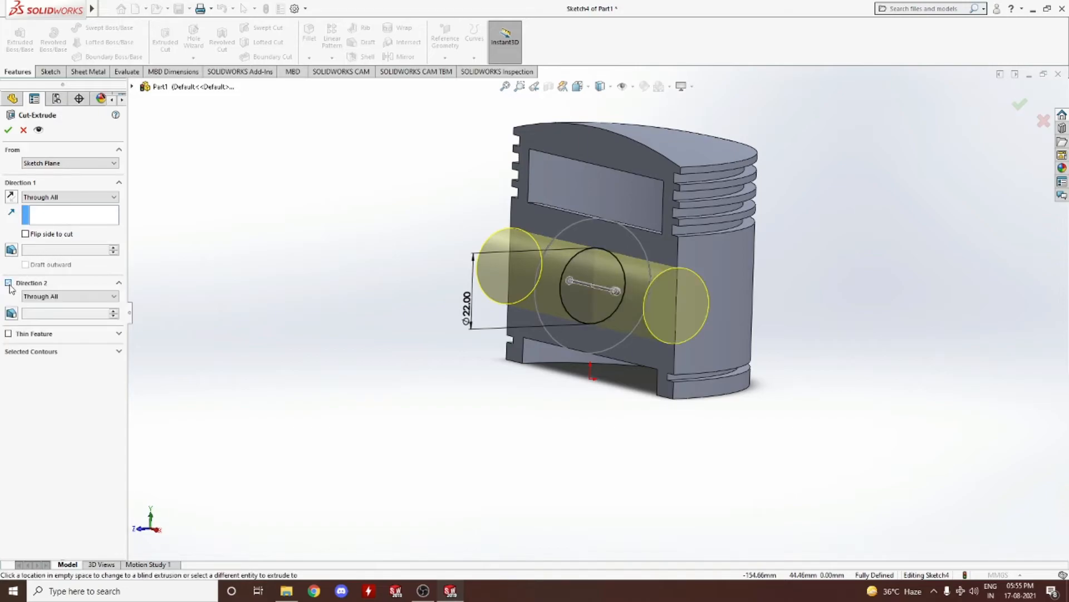
pyautogui.moveTo(413, 320); pyautogui.dragTo(470, 316, button='middle')
pyautogui.click(9, 132)
pyautogui.moveTo(317, 366); pyautogui.dragTo(429, 390, button='middle')
pyautogui.rightClick(650, 289)
pyautogui.click(681, 272)
pyautogui.moveTo(766, 296); pyautogui.dragTo(681, 312, button='middle')
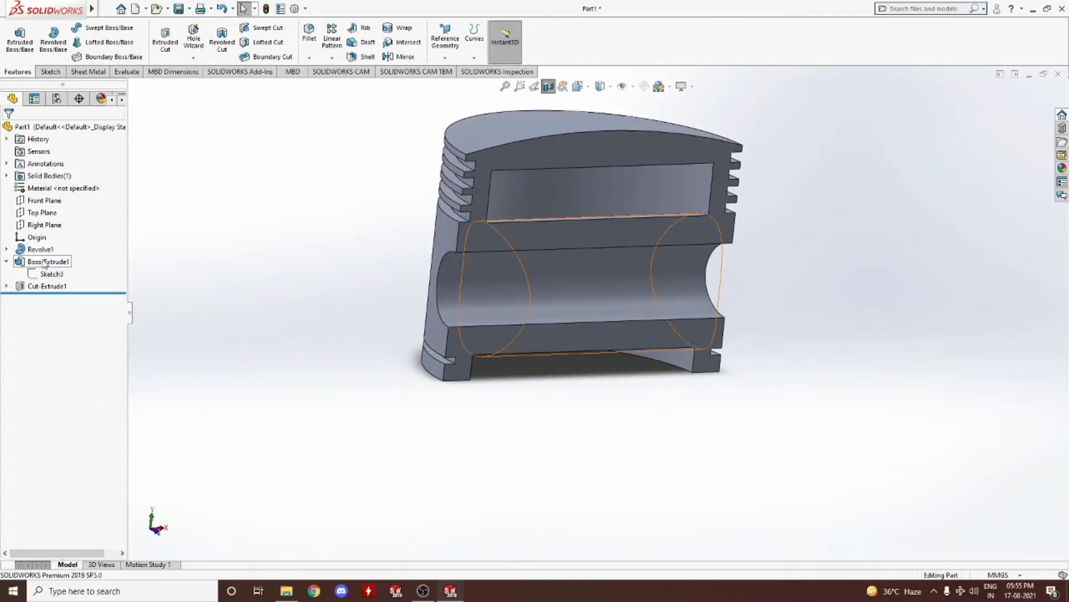
# Step: Start a sketch on the Top Plane and draw a center rectangle of about 38 by 58 mm at the origin
pyautogui.click(34, 214)
pyautogui.click(44, 195)
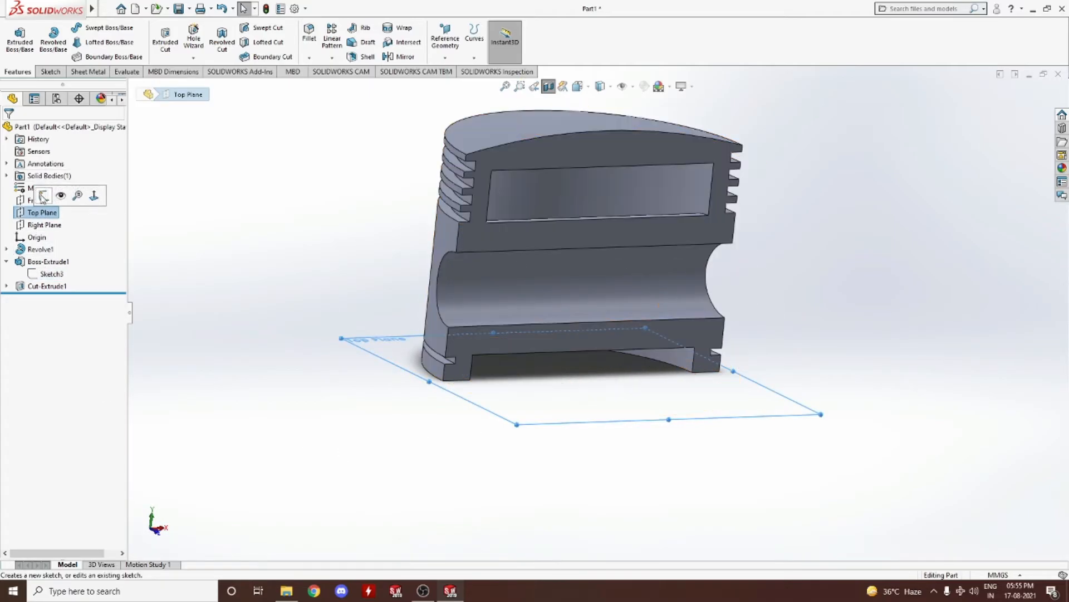
pyautogui.rightClick(604, 397)
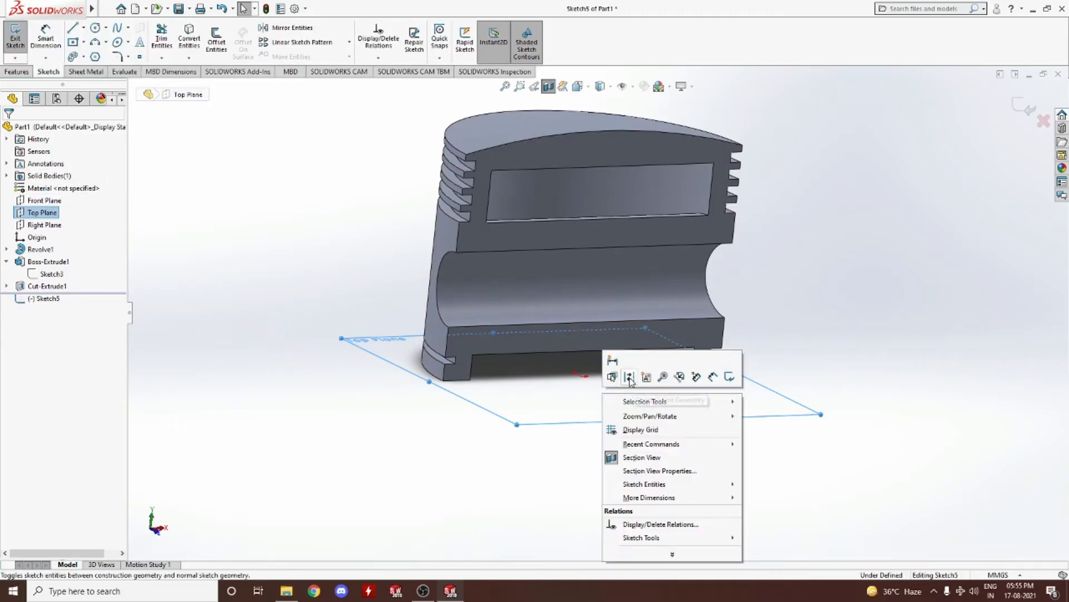
pyautogui.click(534, 408)
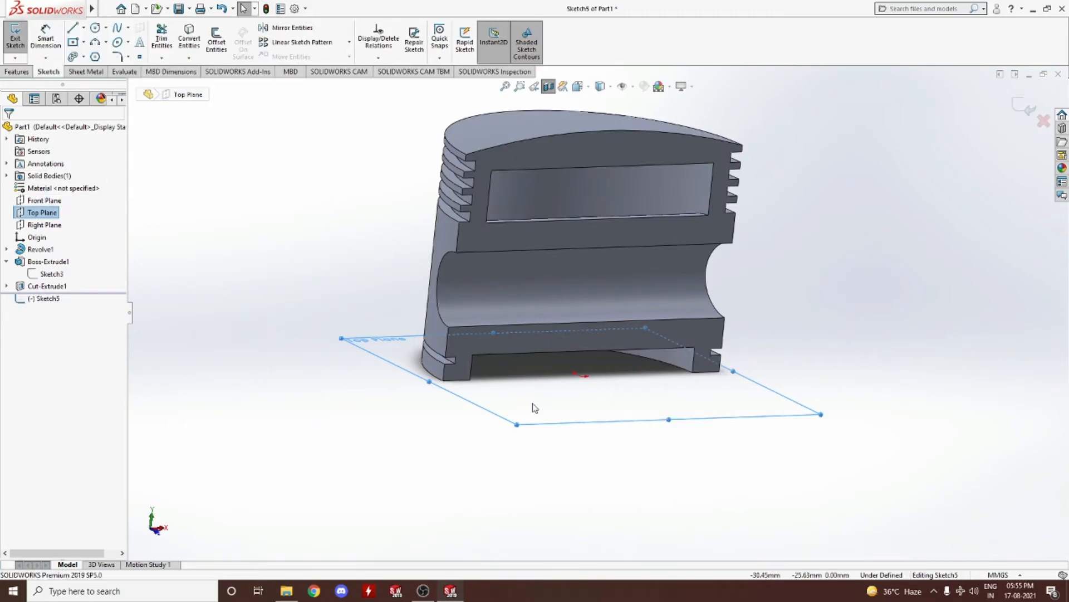
pyautogui.click(151, 516)
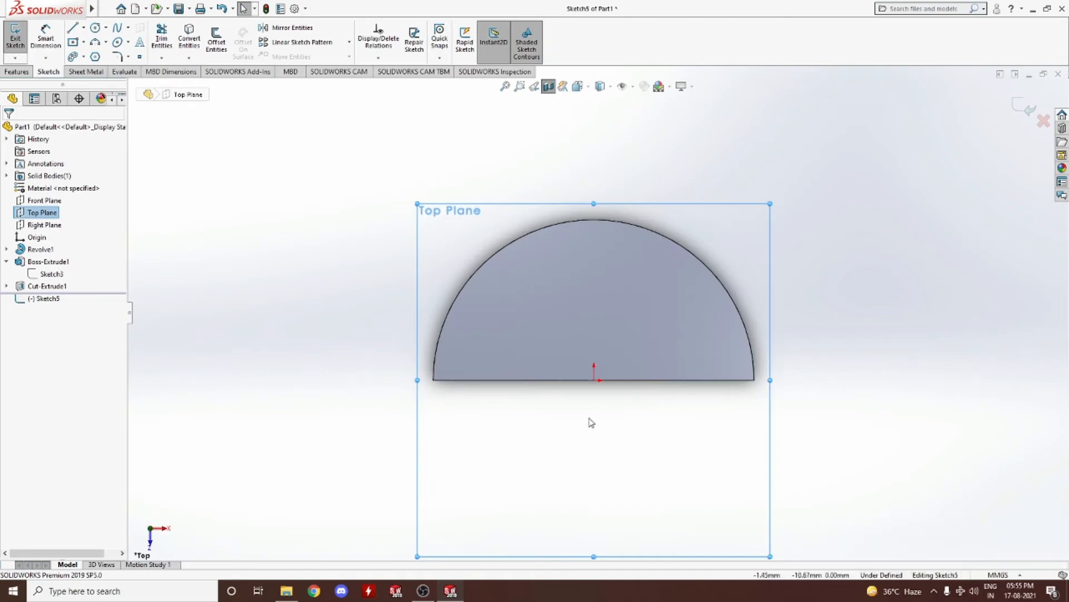
pyautogui.click(73, 43)
pyautogui.click(594, 379)
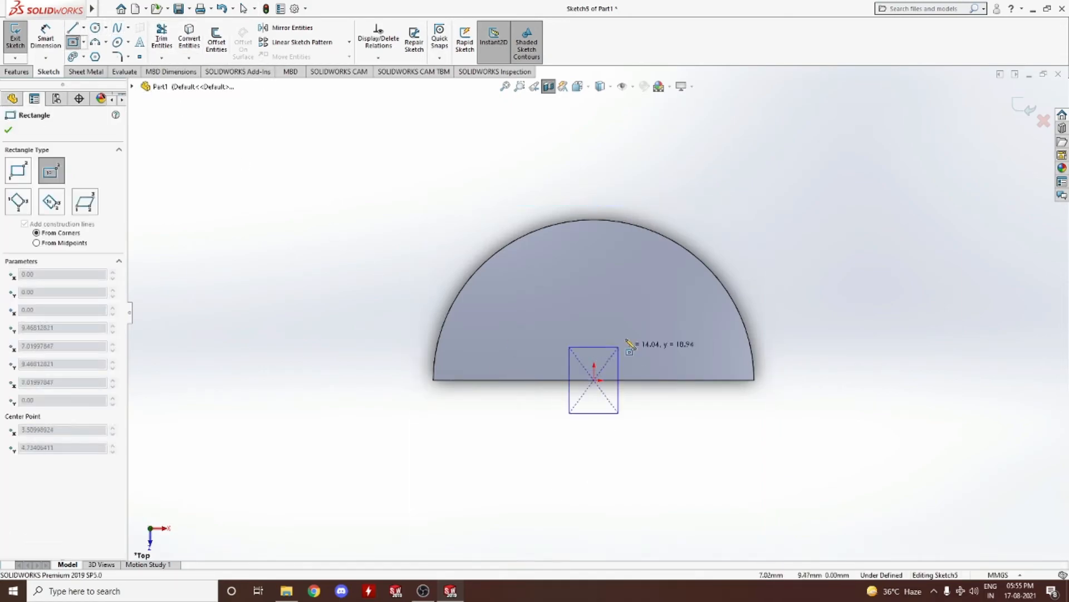
pyautogui.click(666, 291)
pyautogui.rightClick(661, 270)
pyautogui.click(688, 286)
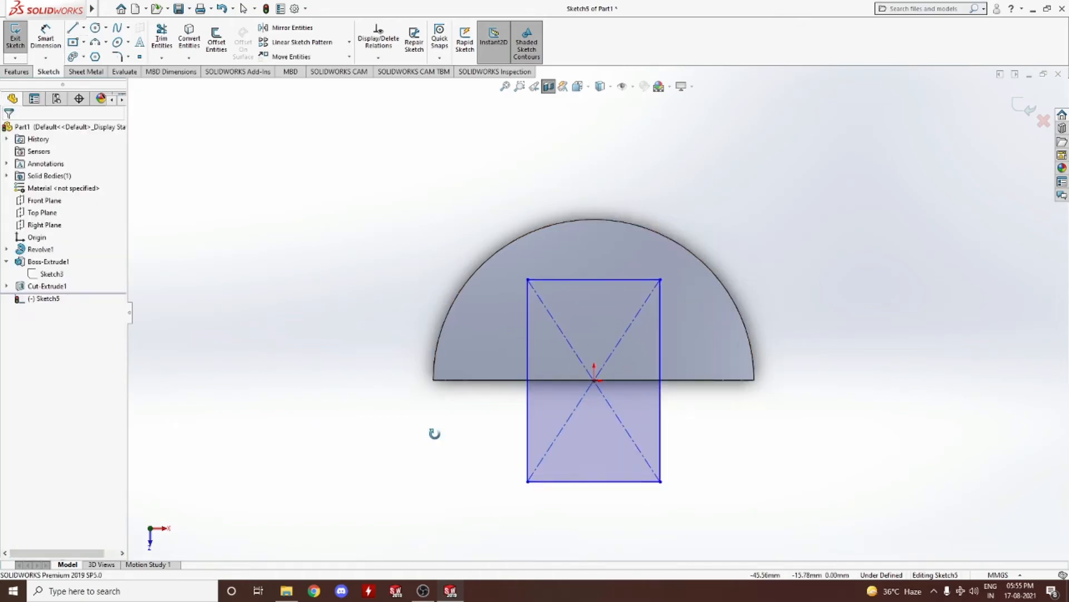
# Step: Examine how the rectangle lies relative to the sectioned piston from the top, front, bottom and tilted views
pyautogui.moveTo(437, 439); pyautogui.dragTo(469, 262, button='middle')
pyautogui.moveTo(448, 418); pyautogui.dragTo(446, 538, button='middle')
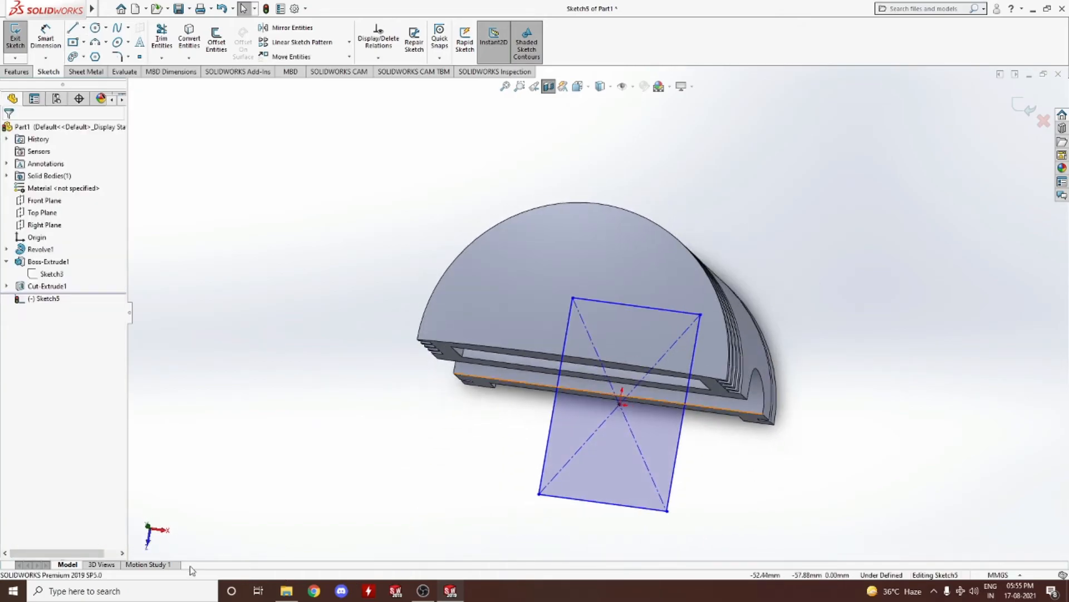
pyautogui.click(148, 527)
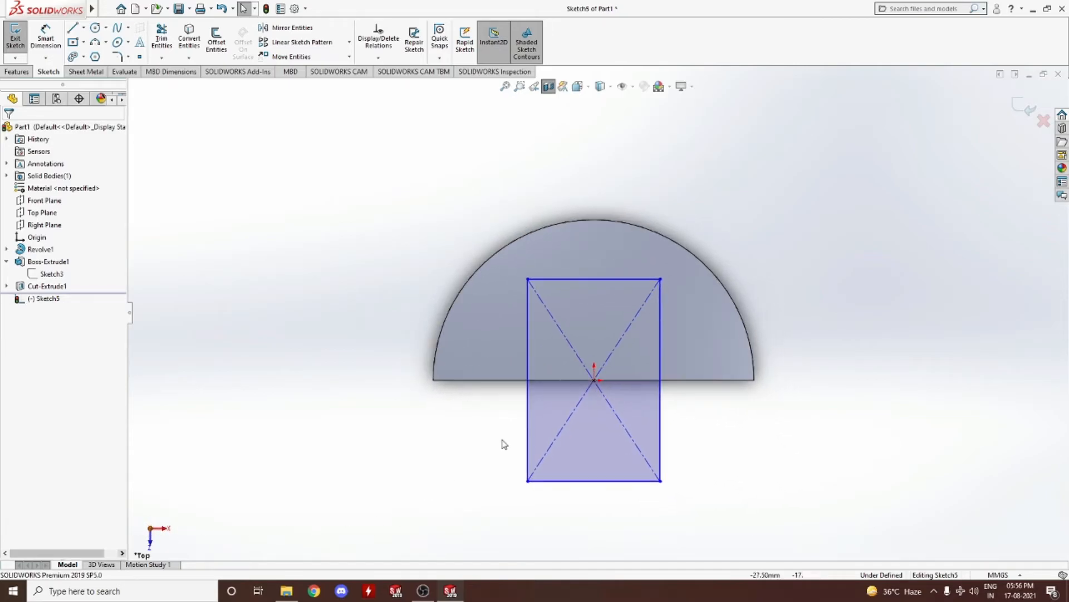
pyautogui.moveTo(465, 467); pyautogui.dragTo(518, 189, button='middle')
pyautogui.click(156, 524)
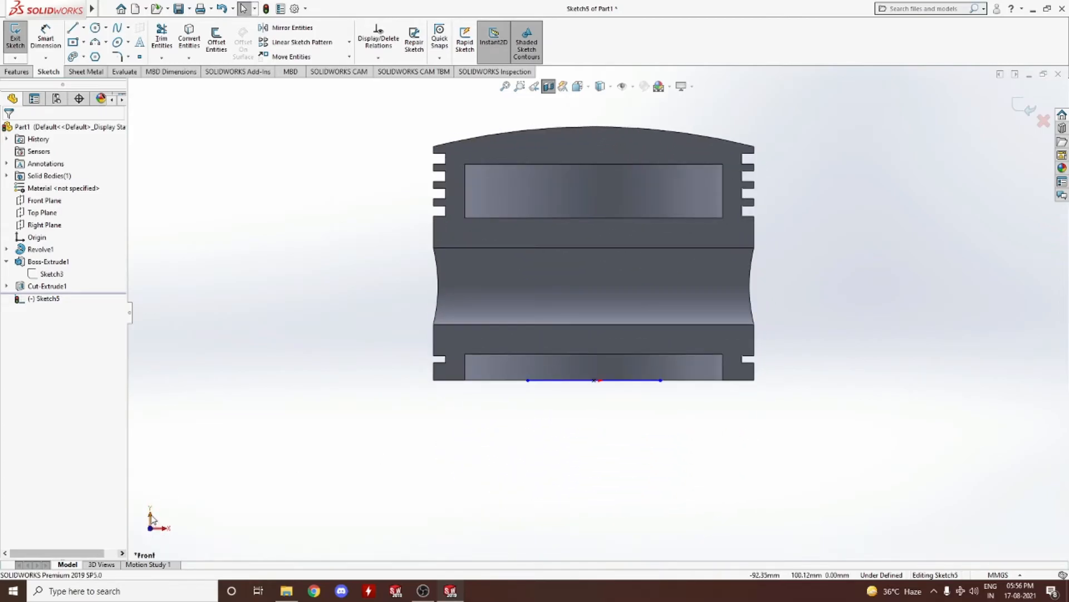
pyautogui.click(151, 518)
pyautogui.click(150, 533)
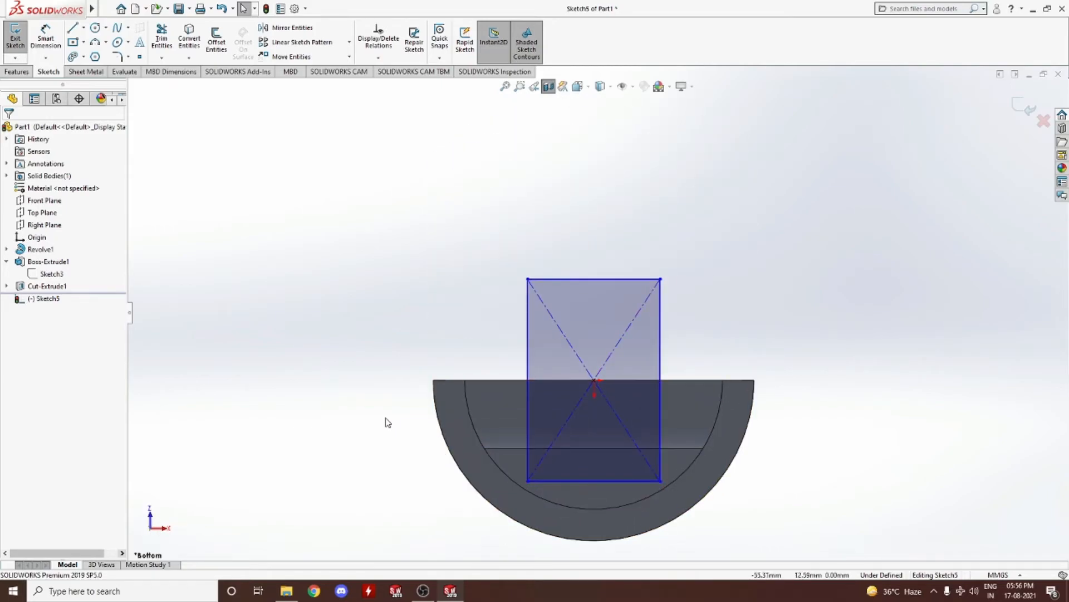
pyautogui.moveTo(263, 288); pyautogui.dragTo(279, 513, button='middle')
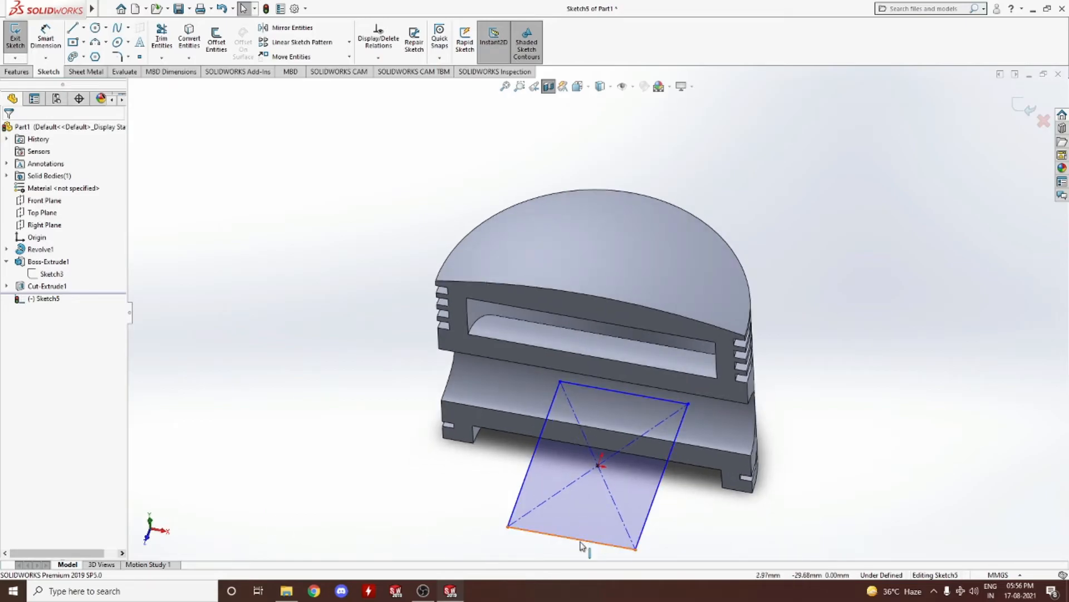
# Step: Dimension the rectangle's two sides as 50 mm each
pyautogui.moveTo(243, 292); pyautogui.dragTo(274, 195, button='right')
pyautogui.click(655, 501)
pyautogui.click(703, 510)
pyautogui.write('50')
pyautogui.press('Return')
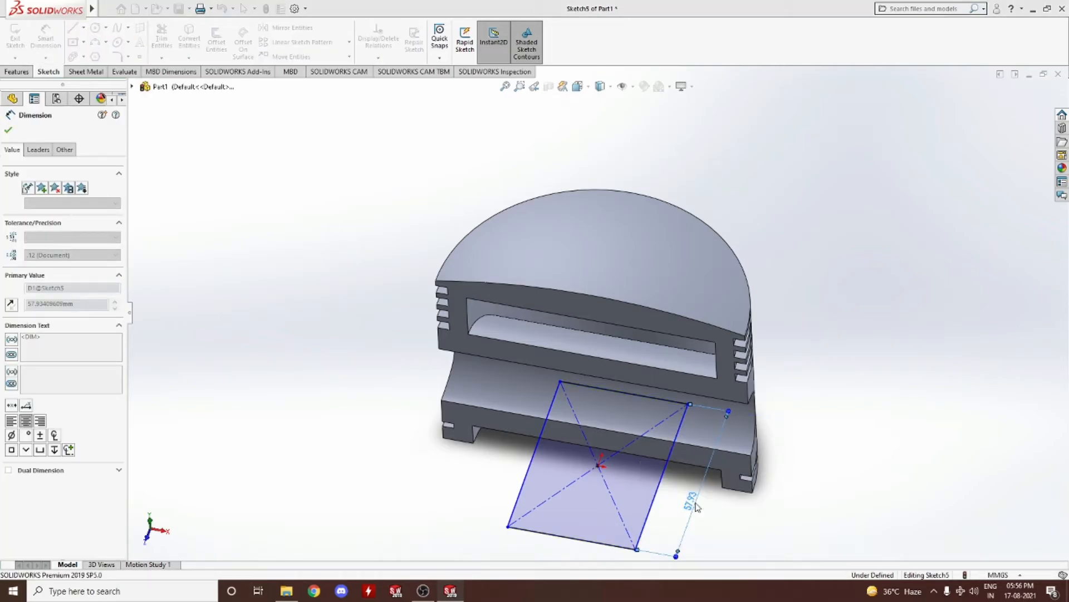
pyautogui.click(574, 529)
pyautogui.click(567, 556)
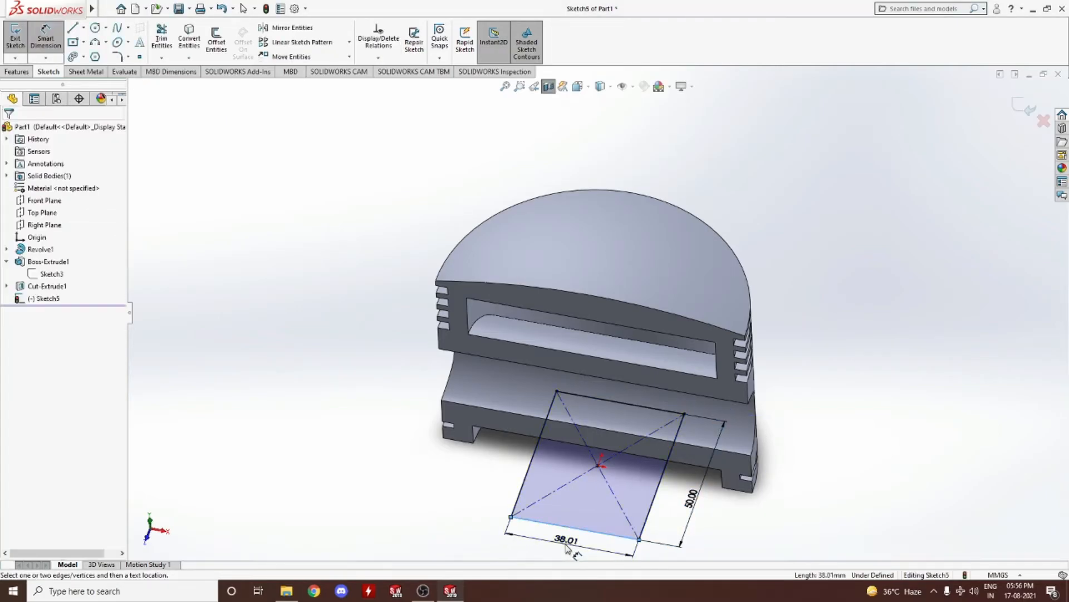
pyautogui.write('50')
pyautogui.press('Return')
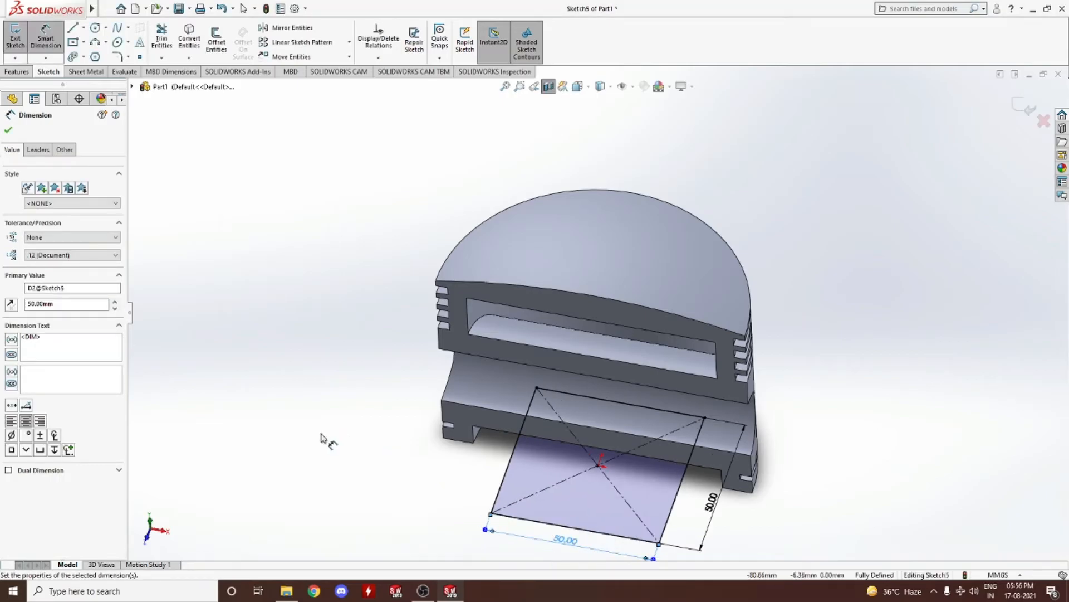
# Step: Cut-extrude the 50 mm square Blind to a depth of 55 mm, reversed to go upward into the piston
pyautogui.click(17, 72)
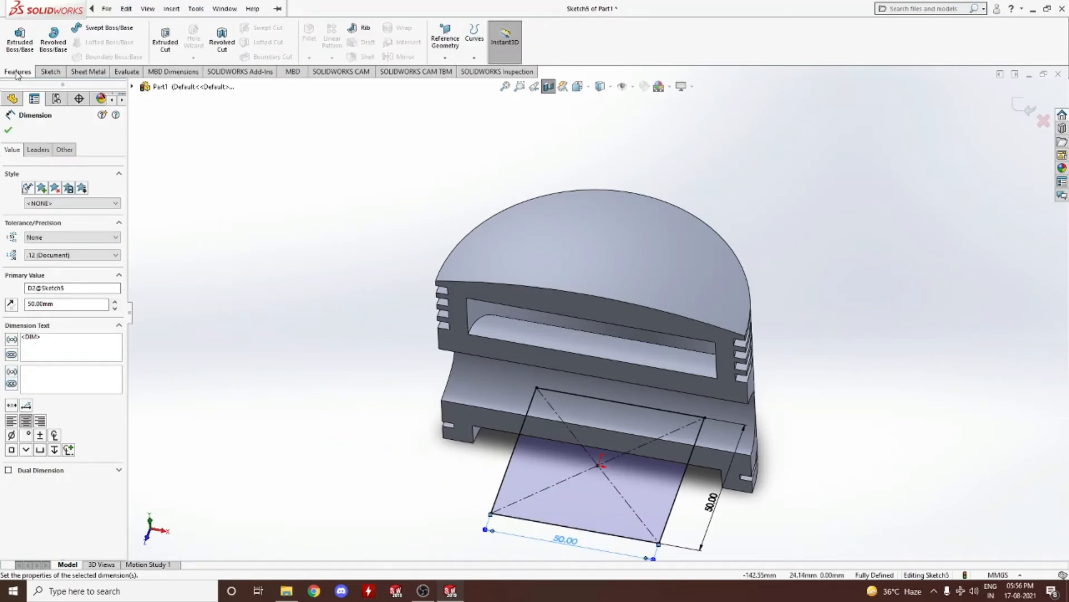
pyautogui.click(165, 40)
pyautogui.moveTo(289, 380); pyautogui.dragTo(285, 337, button='middle')
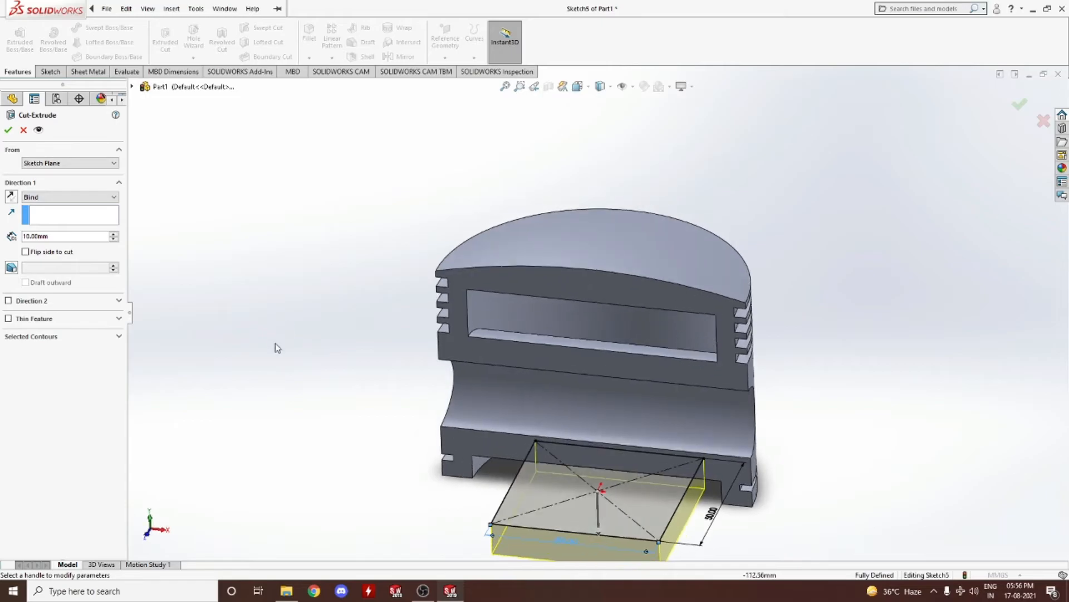
pyautogui.click(11, 196)
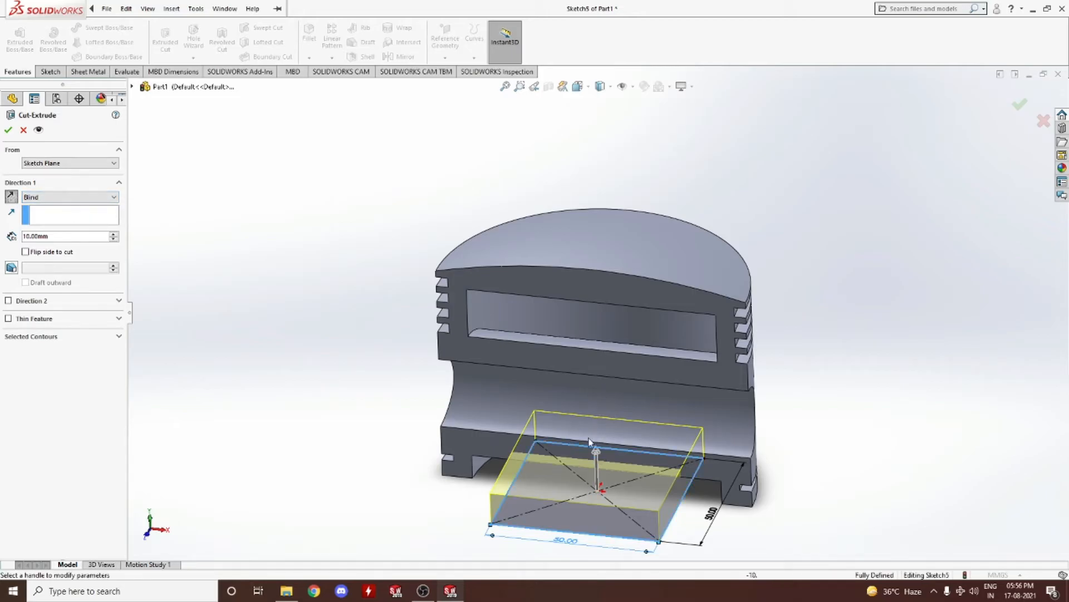
pyautogui.moveTo(595, 448)
pyautogui.mouseDown()
pyautogui.moveTo(614, 424)
pyautogui.moveTo(611, 363)
pyautogui.moveTo(592, 325)
pyautogui.mouseUp()
pyautogui.hotkey('ctrl', '1')
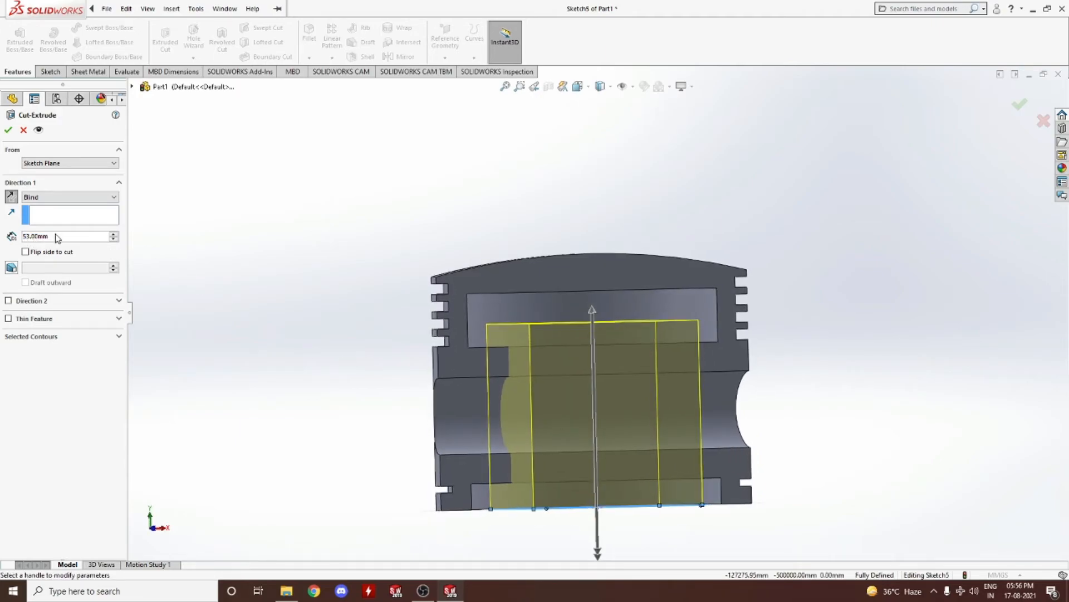
pyautogui.write('55')
pyautogui.press('Return')
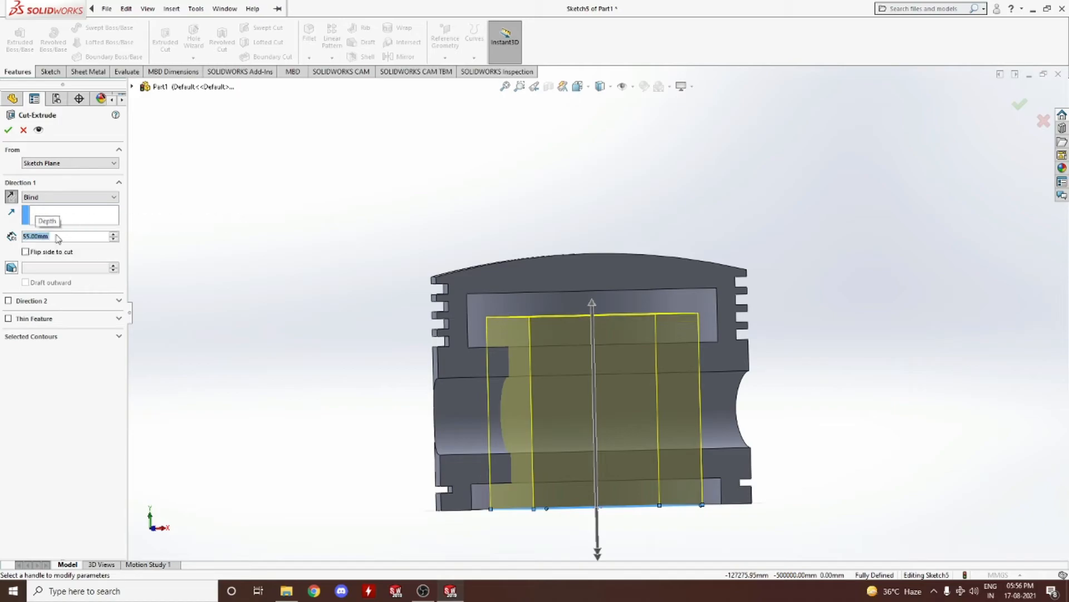
pyautogui.click(10, 131)
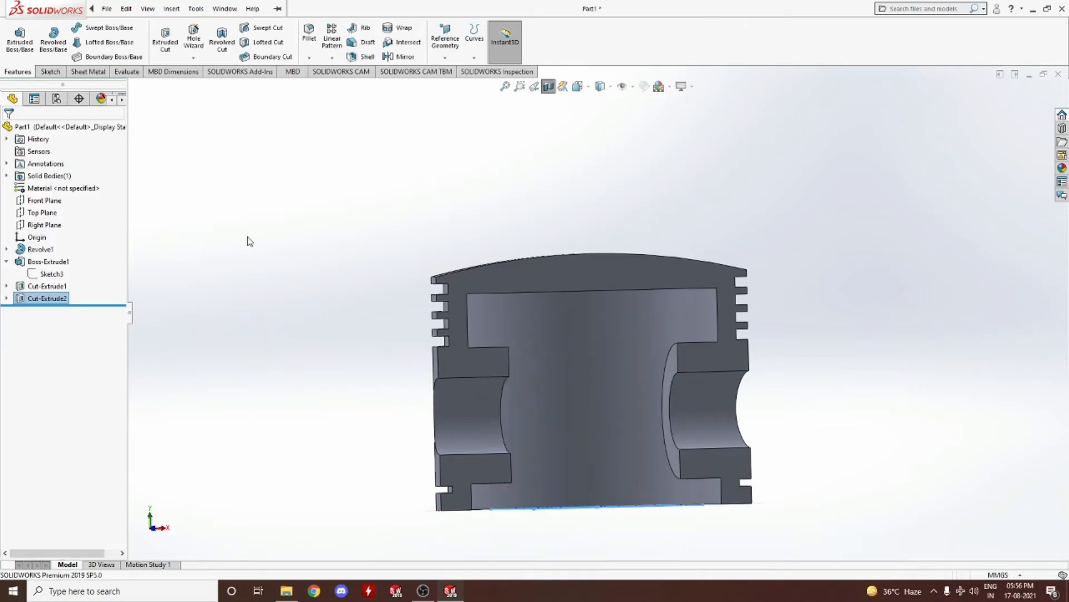
pyautogui.moveTo(250, 240); pyautogui.dragTo(219, 339, button='middle')
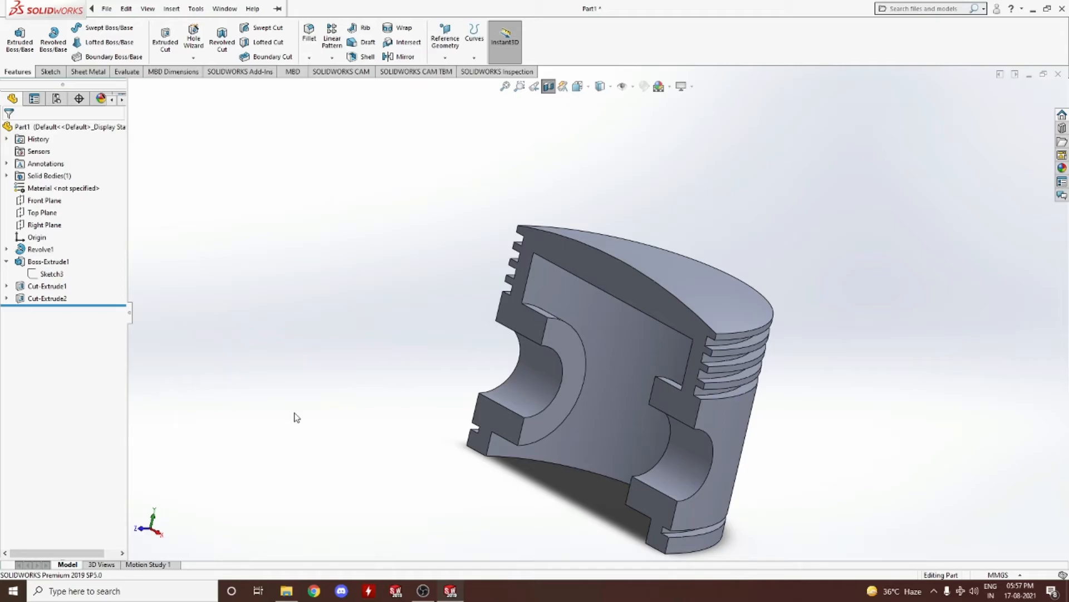
pyautogui.click(127, 71)
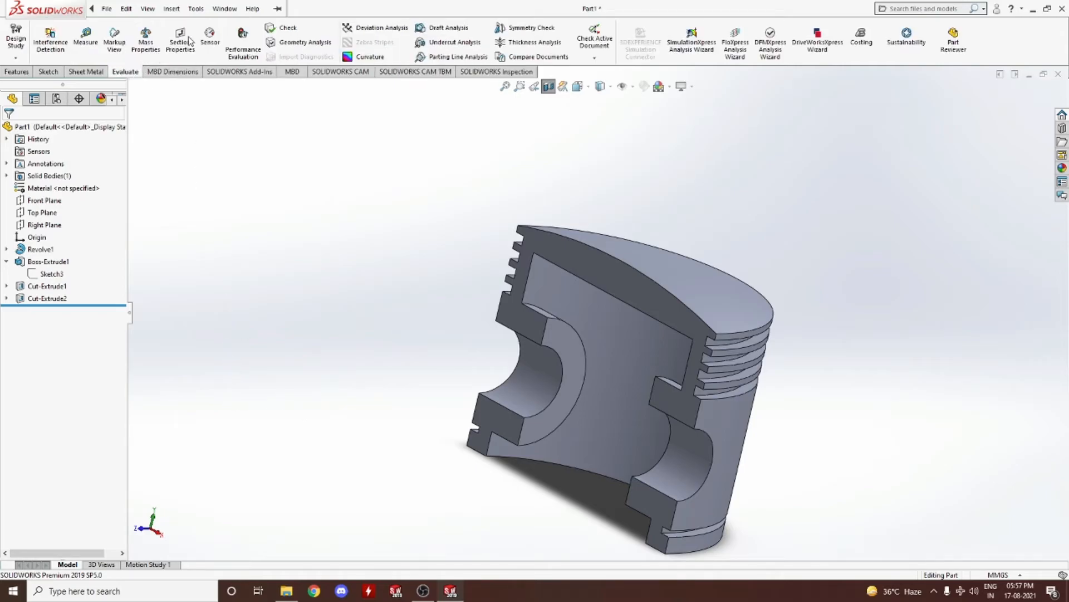
pyautogui.click(114, 39)
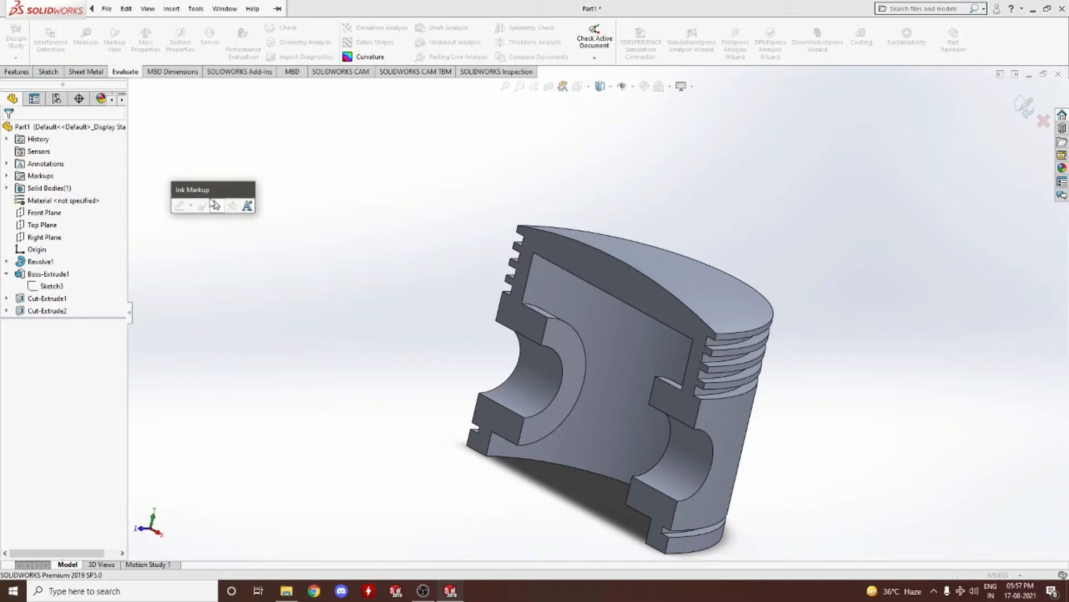
pyautogui.press('Escape')
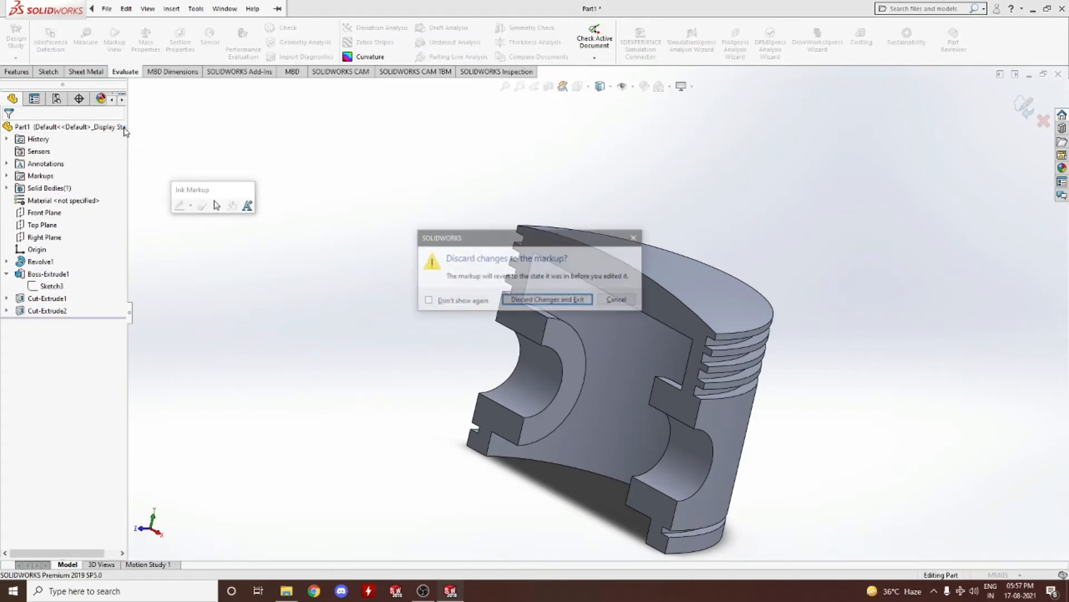
pyautogui.click(543, 300)
pyautogui.click(85, 38)
pyautogui.scroll(-3, 511, 479)
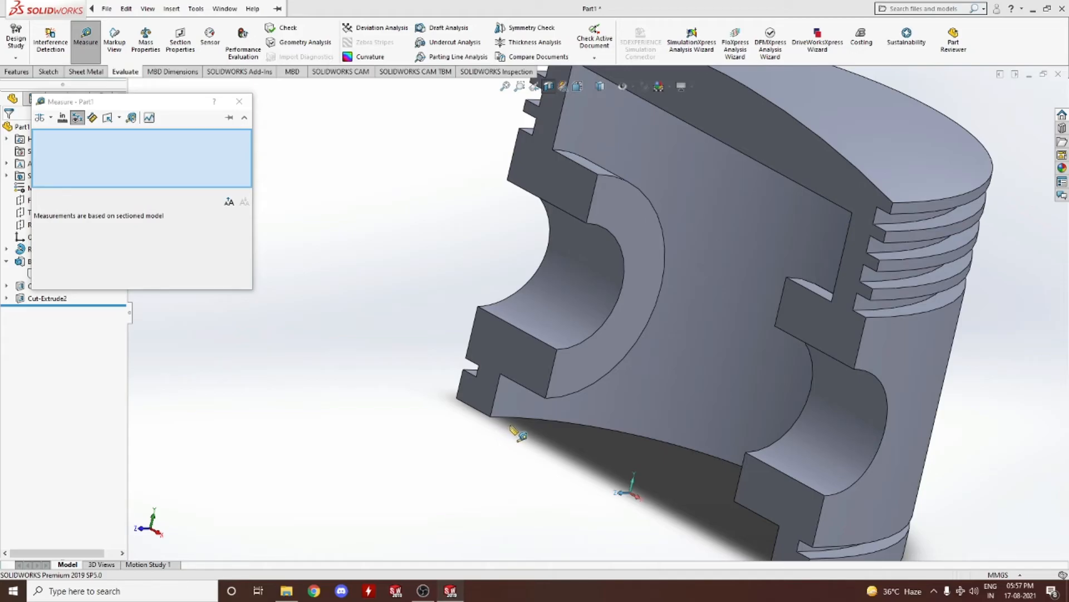
pyautogui.press('Escape')
pyautogui.moveTo(577, 351); pyautogui.dragTo(473, 473, button='middle')
pyautogui.scroll(-3, 599, 363)
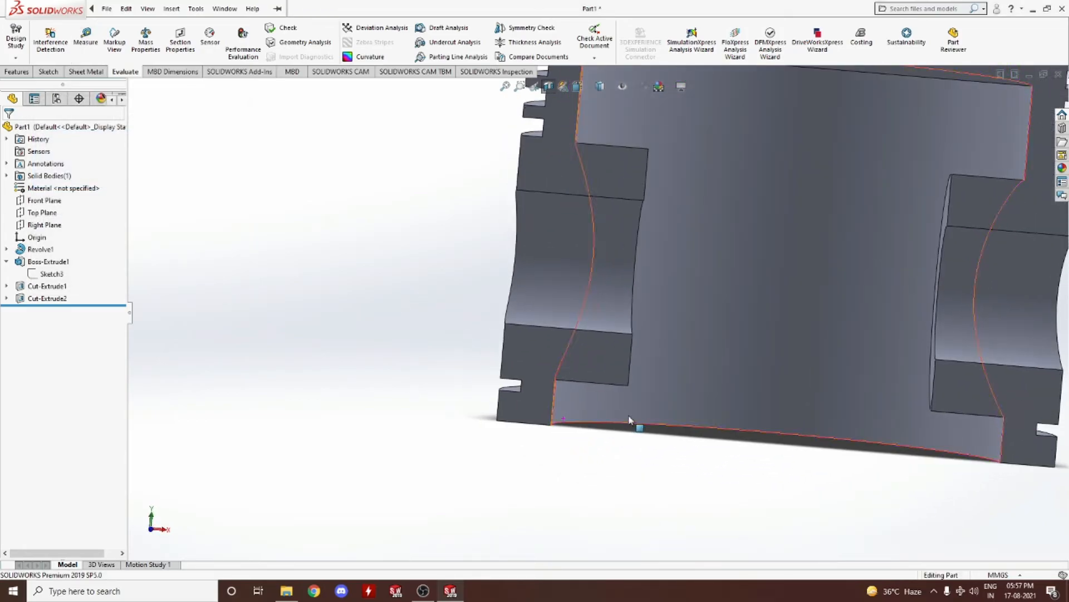
# Step: Edit the revolve's profile sketch in the front view and draw a vertical line about 20.5 mm long inside the skirt wall
pyautogui.click(155, 529)
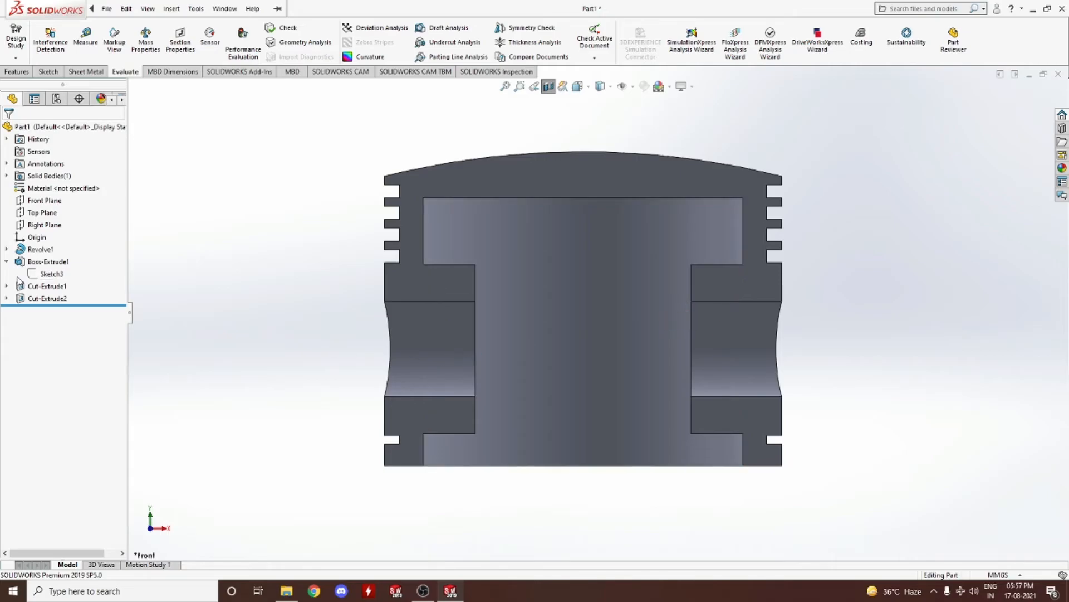
pyautogui.click(6, 249)
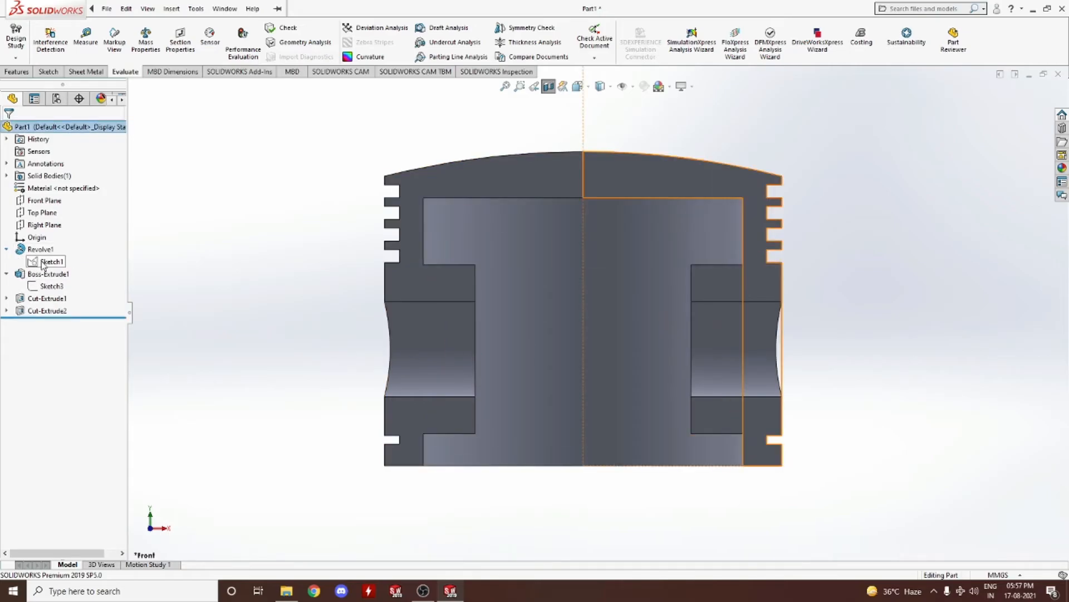
pyautogui.click(43, 261)
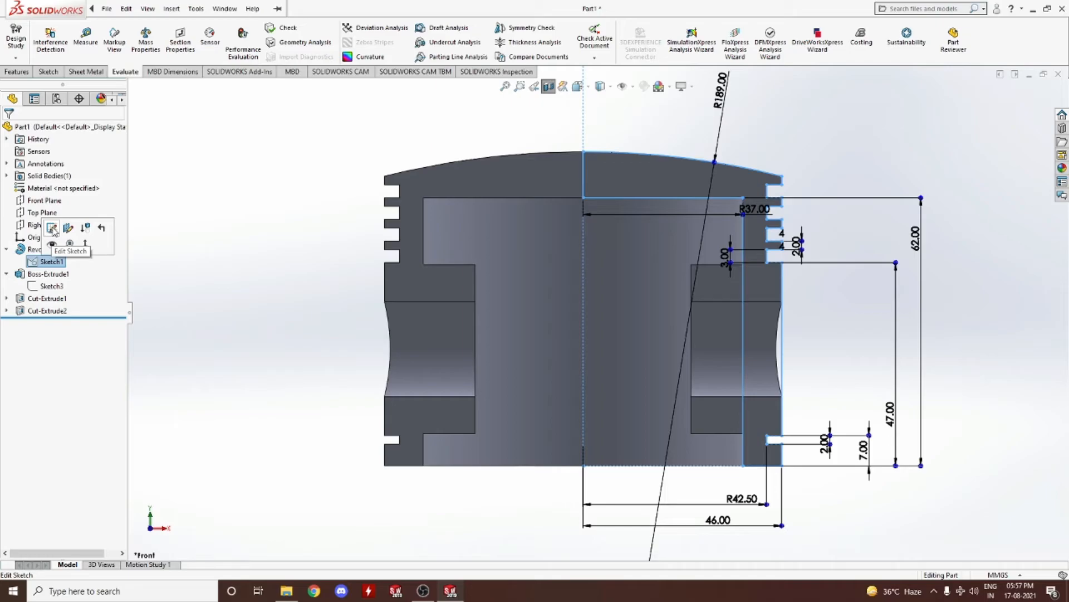
pyautogui.click(52, 229)
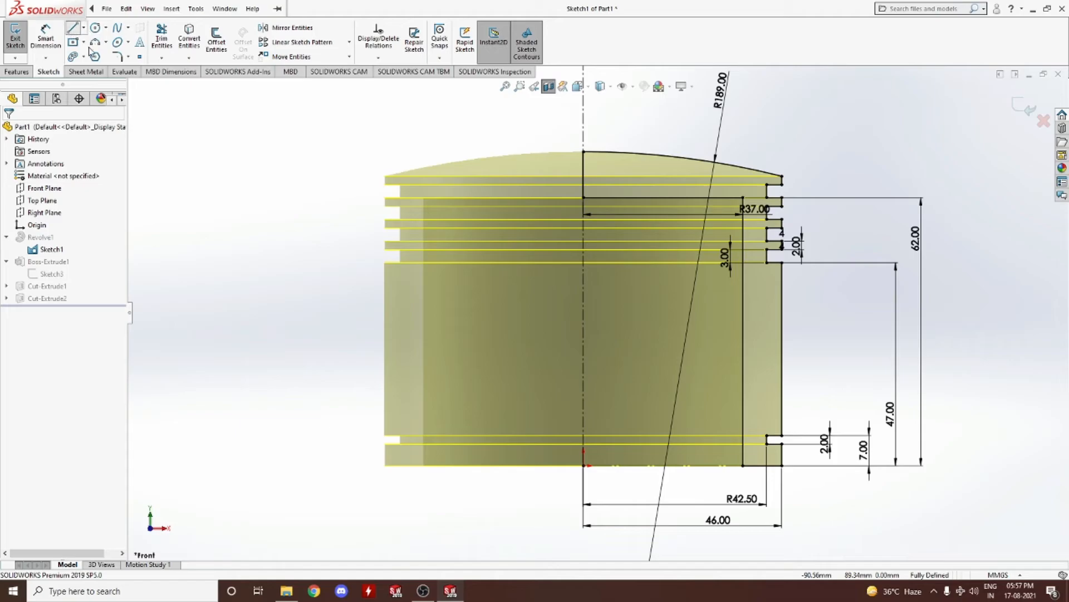
pyautogui.click(72, 28)
pyautogui.click(759, 323)
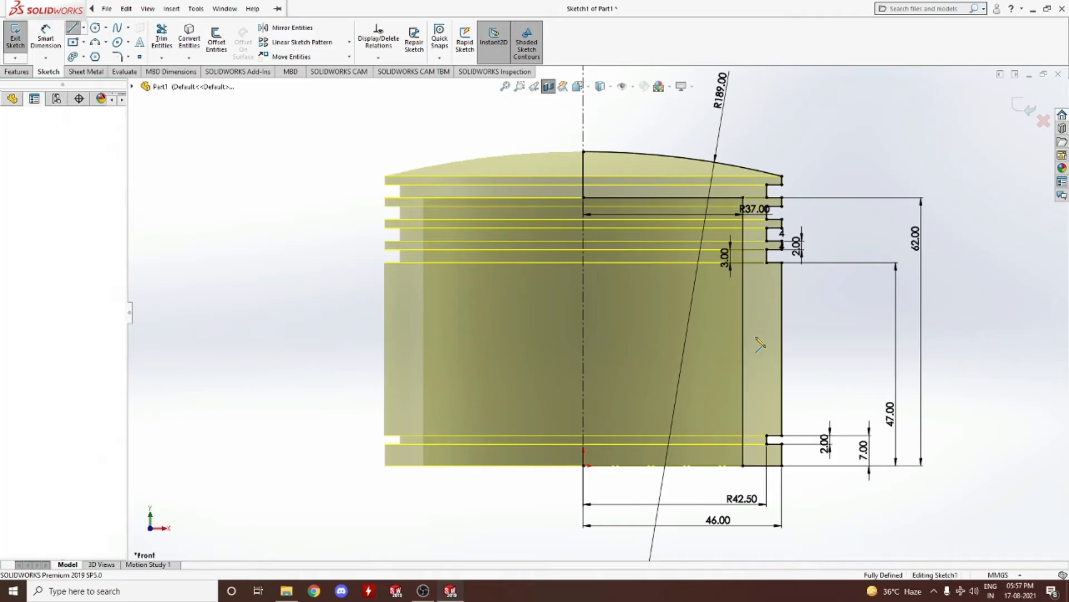
pyautogui.click(760, 410)
pyautogui.rightClick(761, 412)
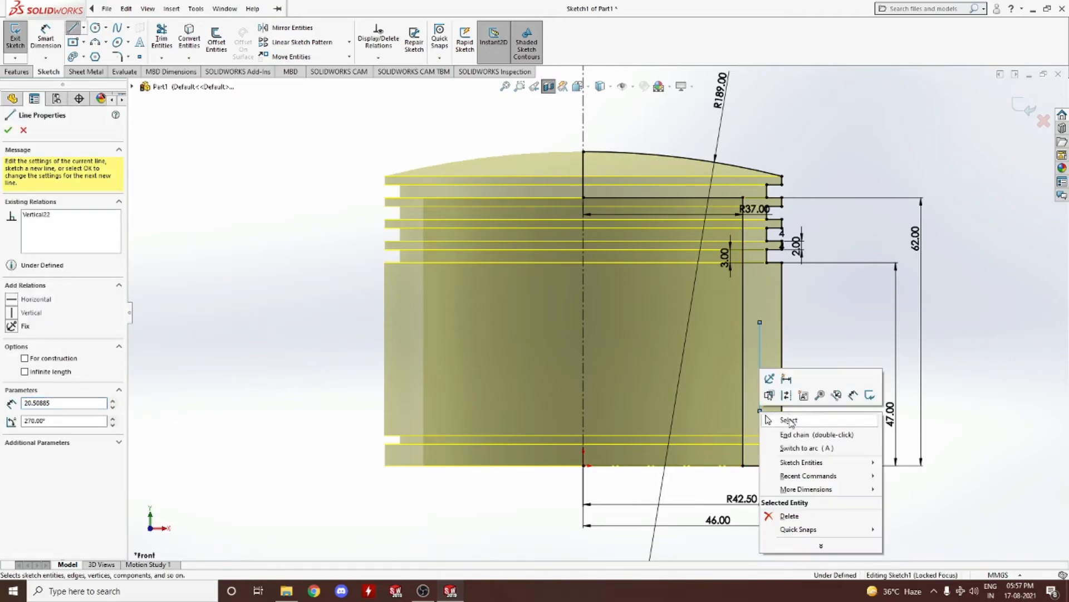
pyautogui.click(789, 420)
# Step: Dimension the new vertical line's length as 30 mm
pyautogui.click(46, 30)
pyautogui.click(761, 359)
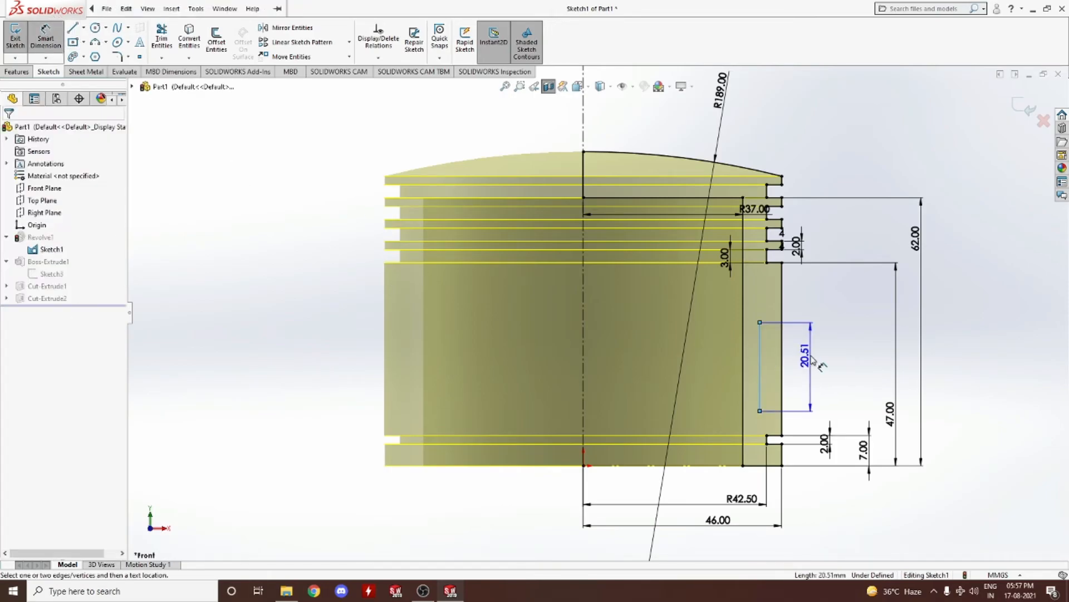
pyautogui.click(813, 360)
pyautogui.press('Return')
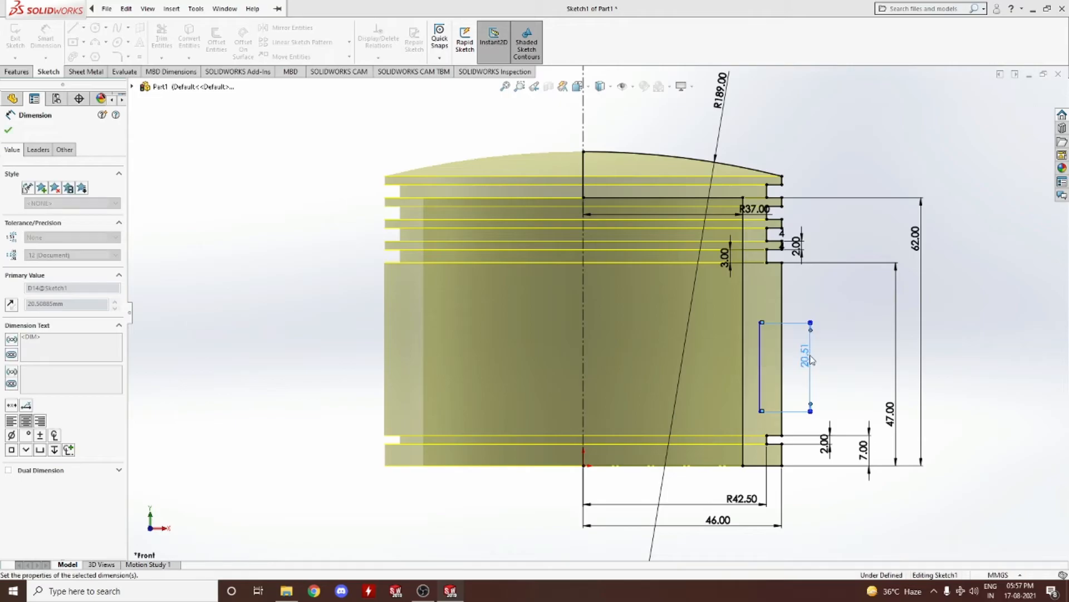
pyautogui.click(765, 425)
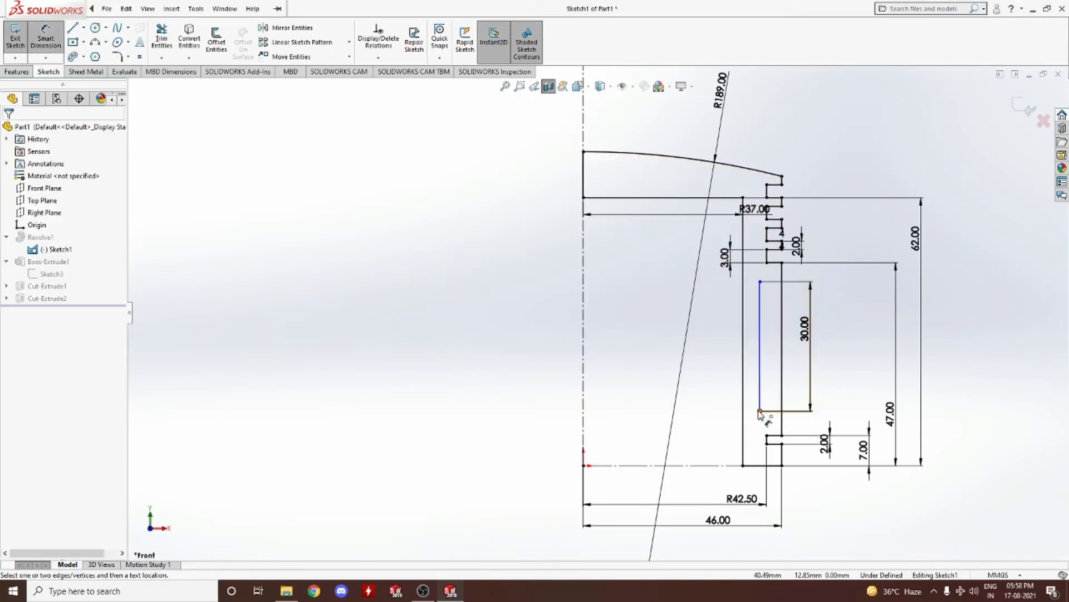
# Step: Dimension the vertical line's lower endpoint 12 mm above the skirt's bottom edge
pyautogui.click(768, 411)
pyautogui.click(763, 465)
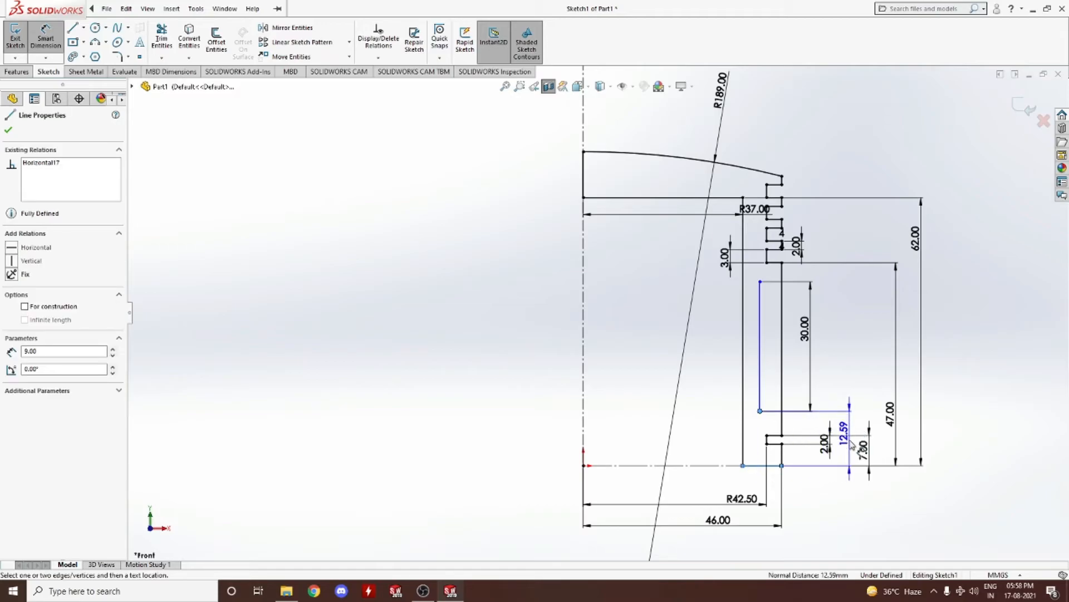
pyautogui.click(853, 439)
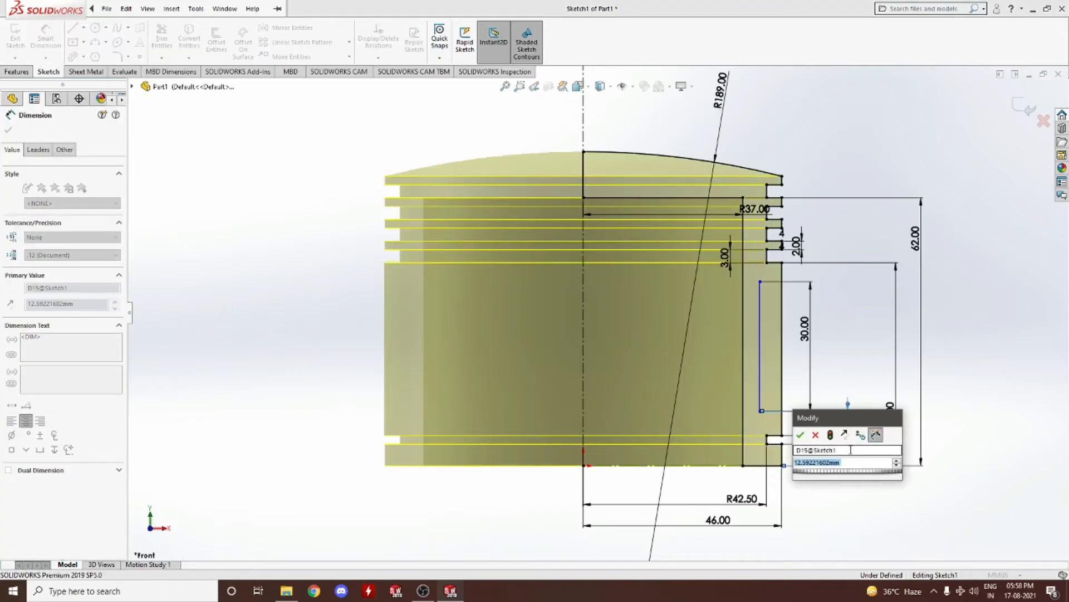
pyautogui.write('12')
pyautogui.press('Return')
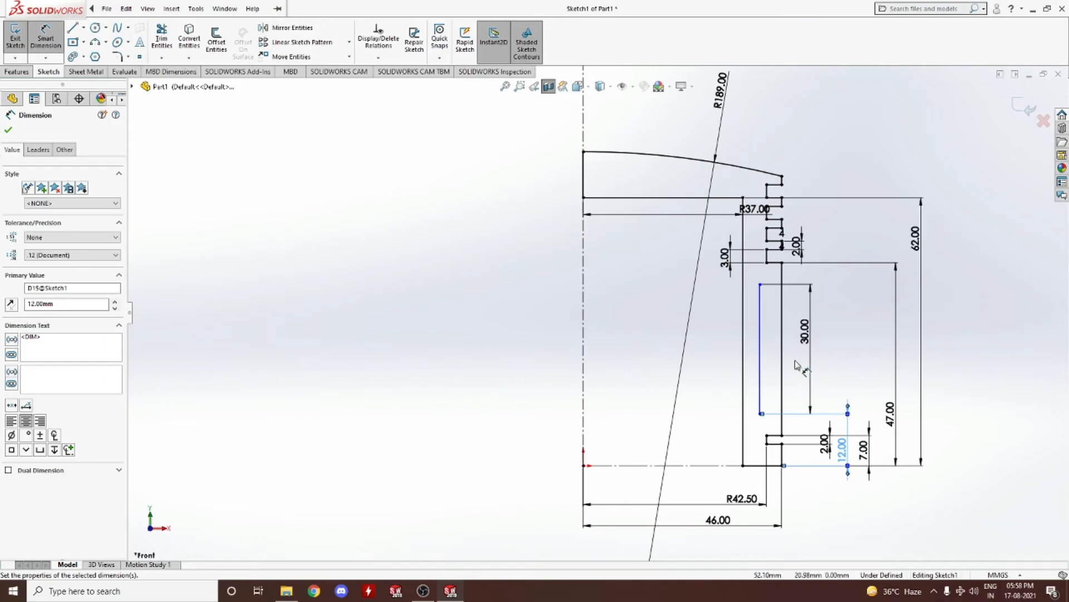
# Step: Dimension the vertical line's distance from the centerline as 77/2 (38.5 mm) and arrange the horizontal dimensions neatly below the profile
pyautogui.click(763, 383)
pyautogui.click(583, 376)
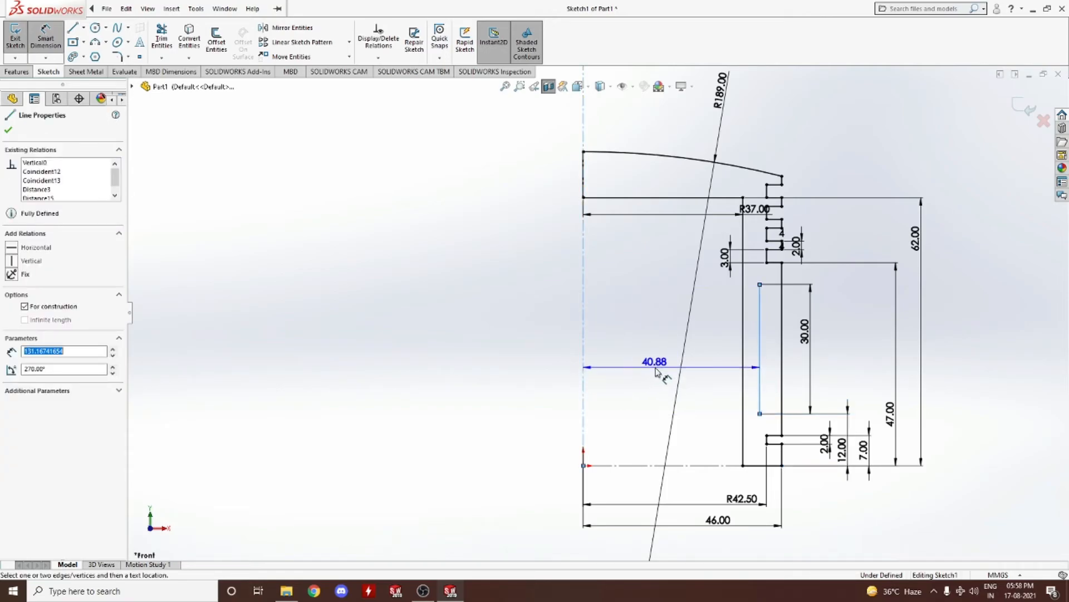
pyautogui.click(657, 372)
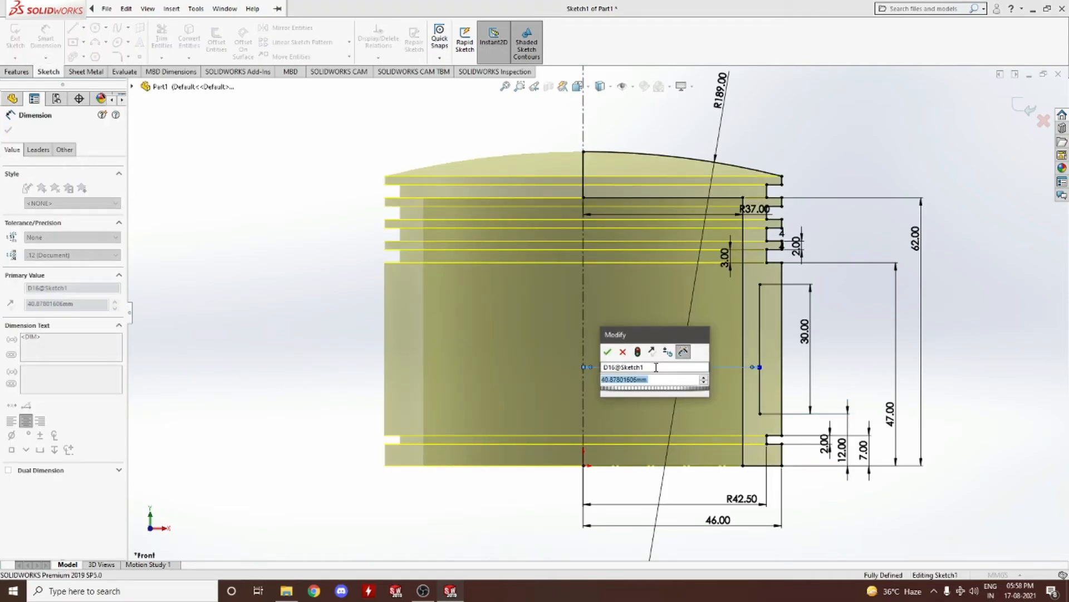
pyautogui.write('77/')
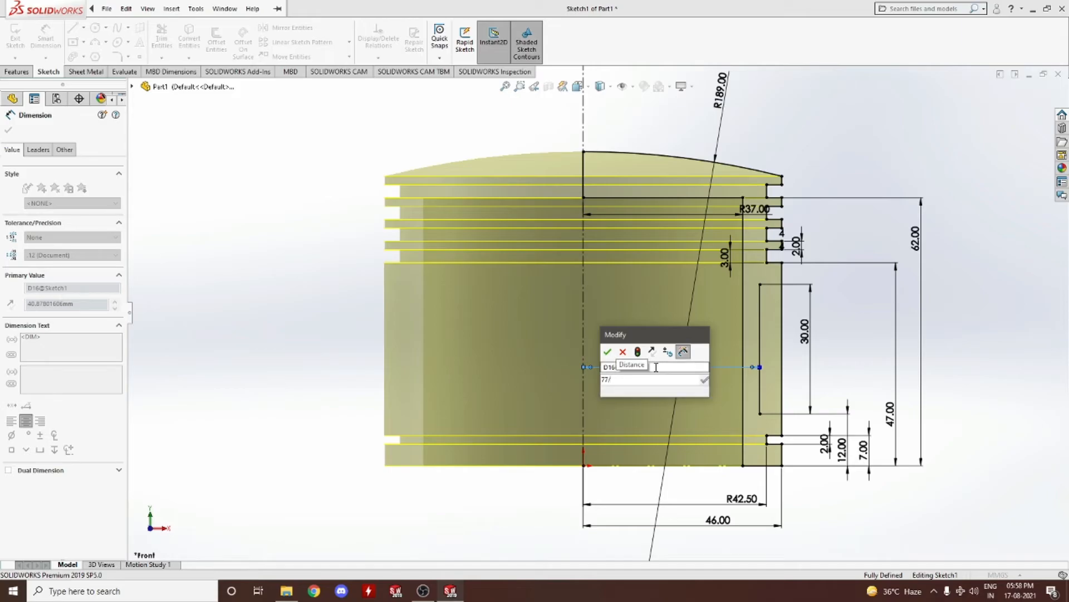
pyautogui.write('2')
pyautogui.press('Return')
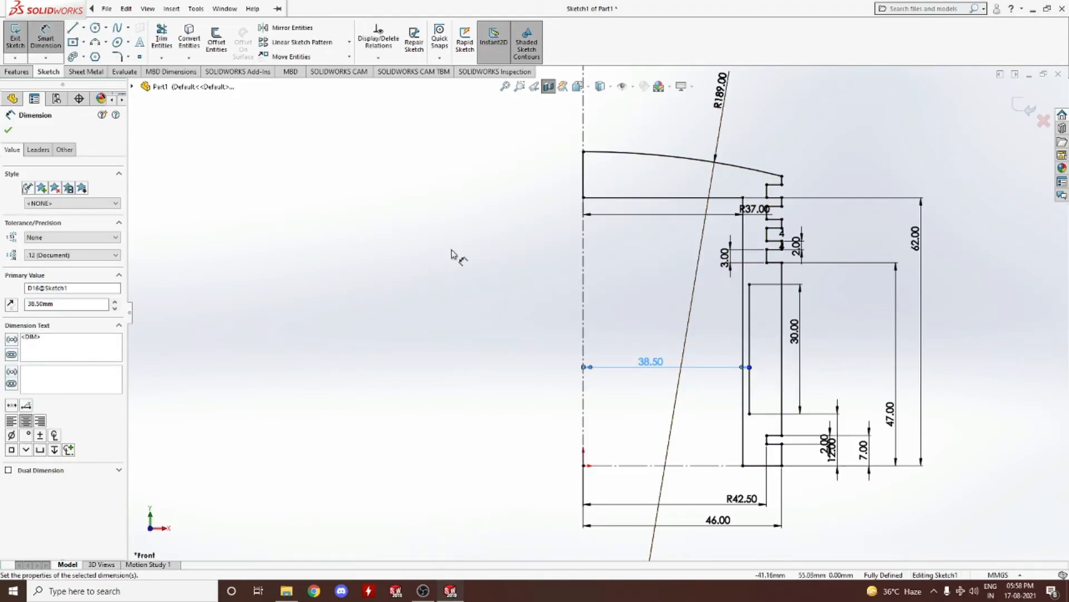
pyautogui.moveTo(649, 362); pyautogui.dragTo(659, 479)
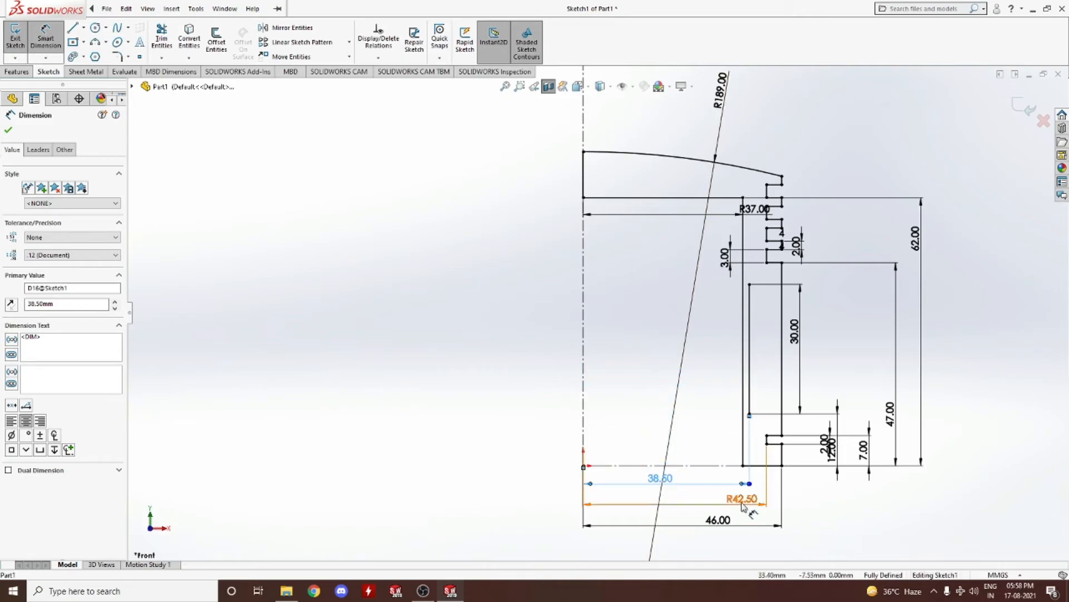
pyautogui.moveTo(735, 500); pyautogui.dragTo(694, 520)
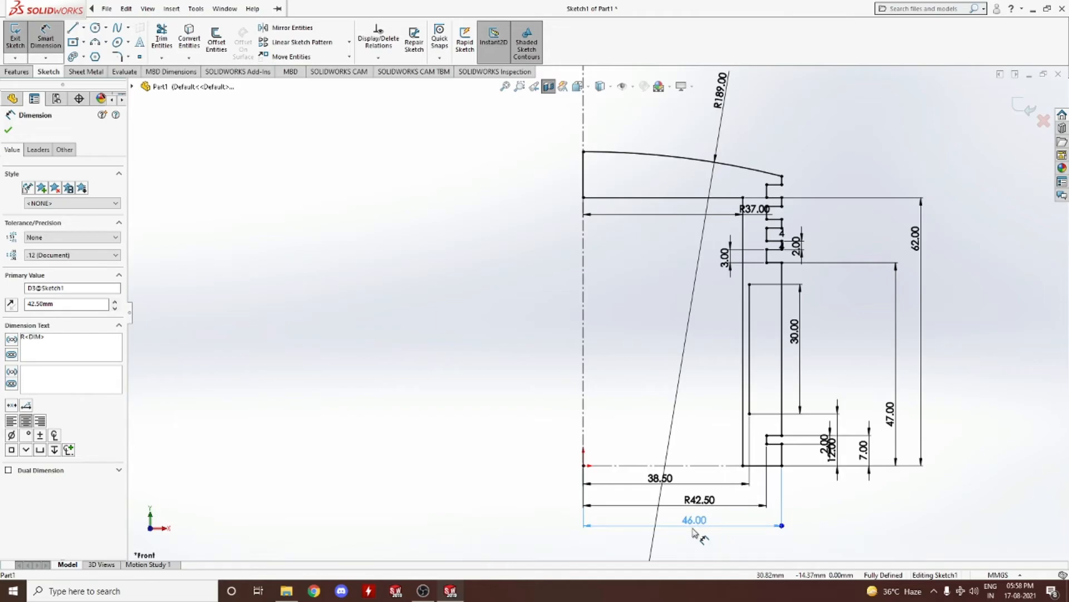
# Step: Set the groove-bottom radius dimension to 42.5 mm
pyautogui.doubleClick(700, 501)
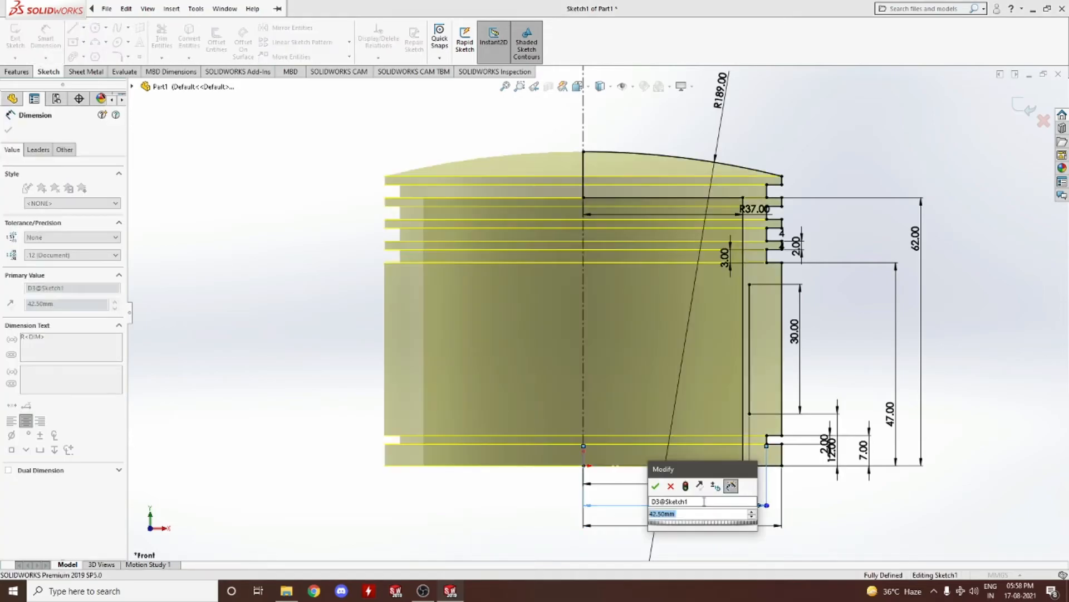
pyautogui.write('42.5')
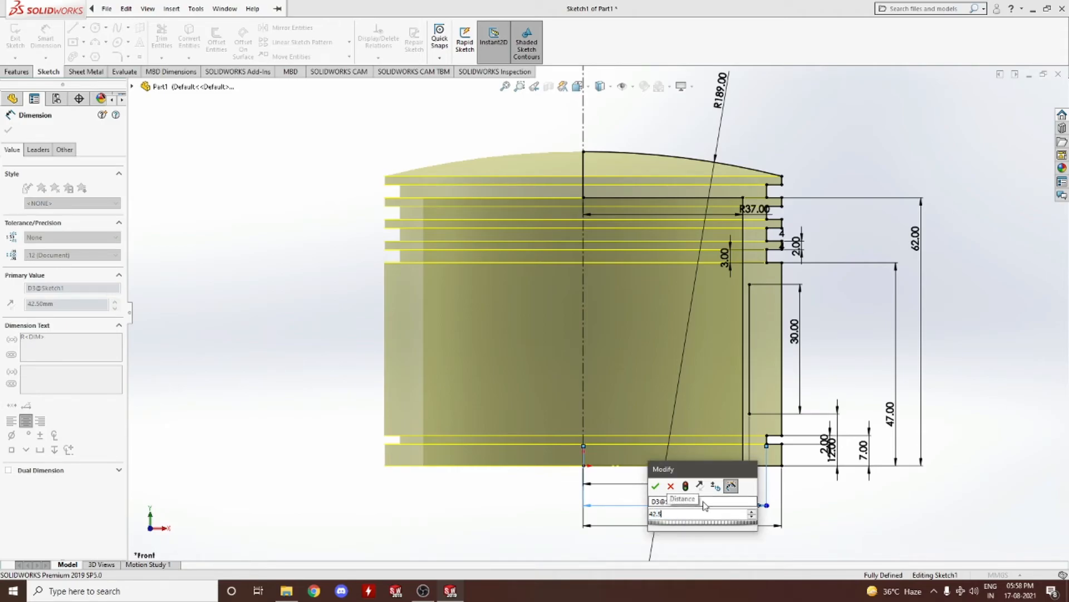
pyautogui.press('Return')
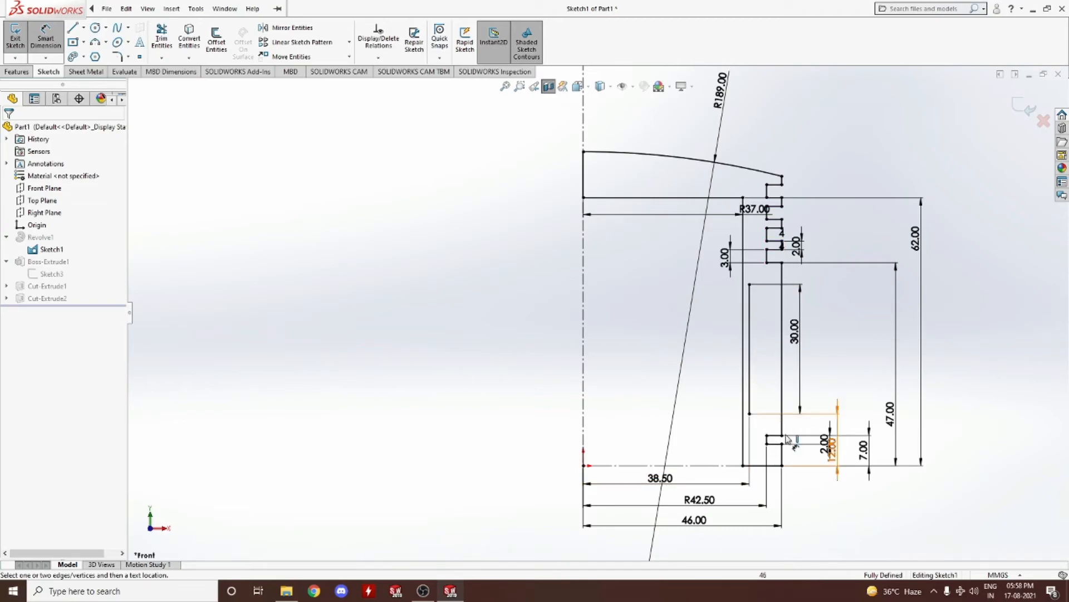
pyautogui.rightClick(706, 503)
pyautogui.click(478, 474)
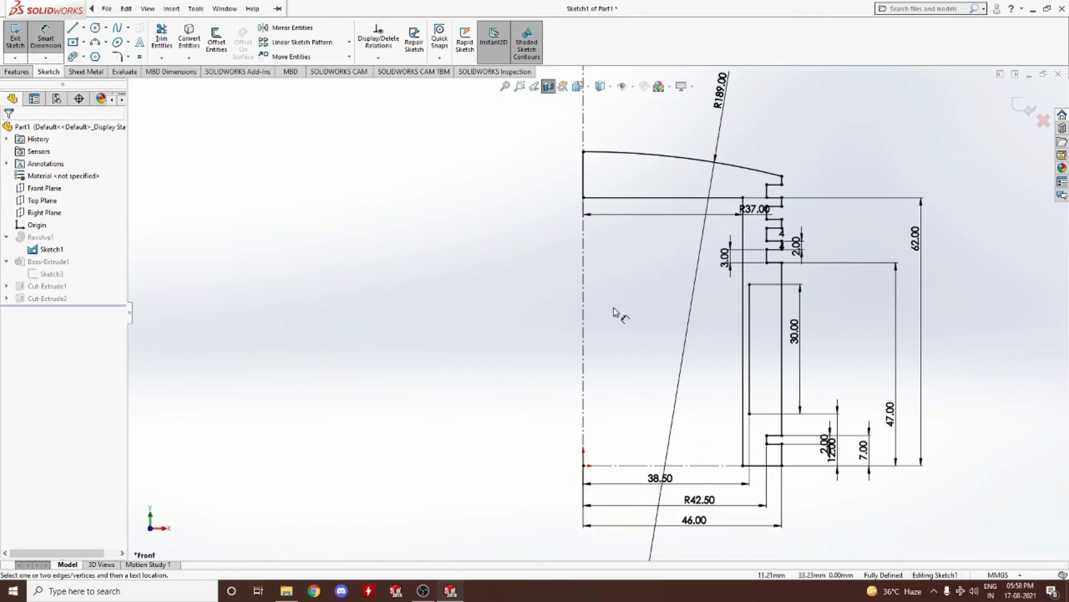
# Step: Draw horizontal lines inward from both ends of the 30 mm vertical line, crossing the skirt's inner wall edge
pyautogui.press('l')
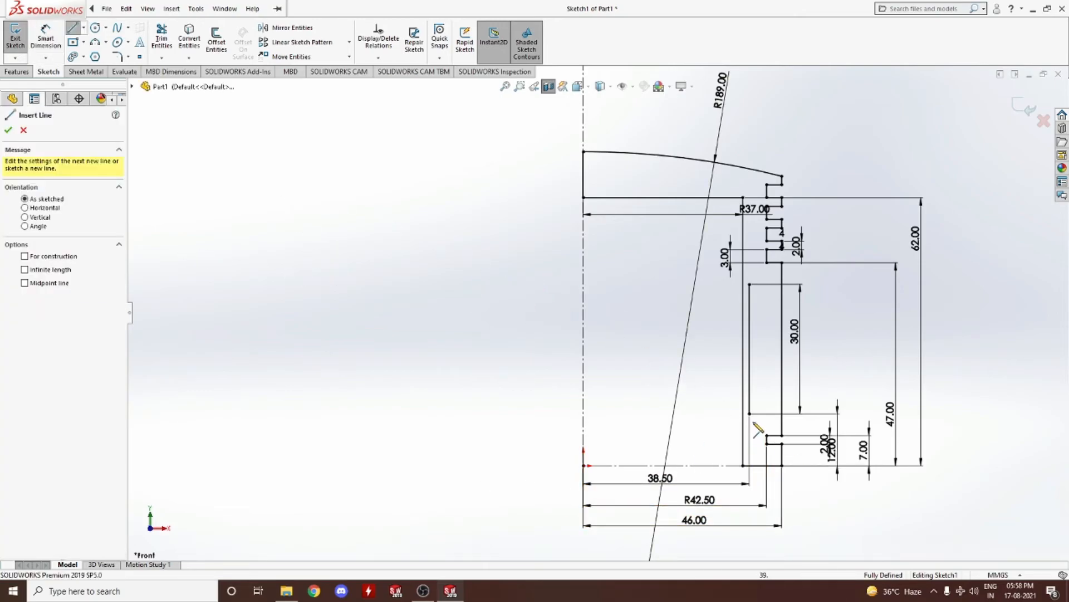
pyautogui.click(750, 413)
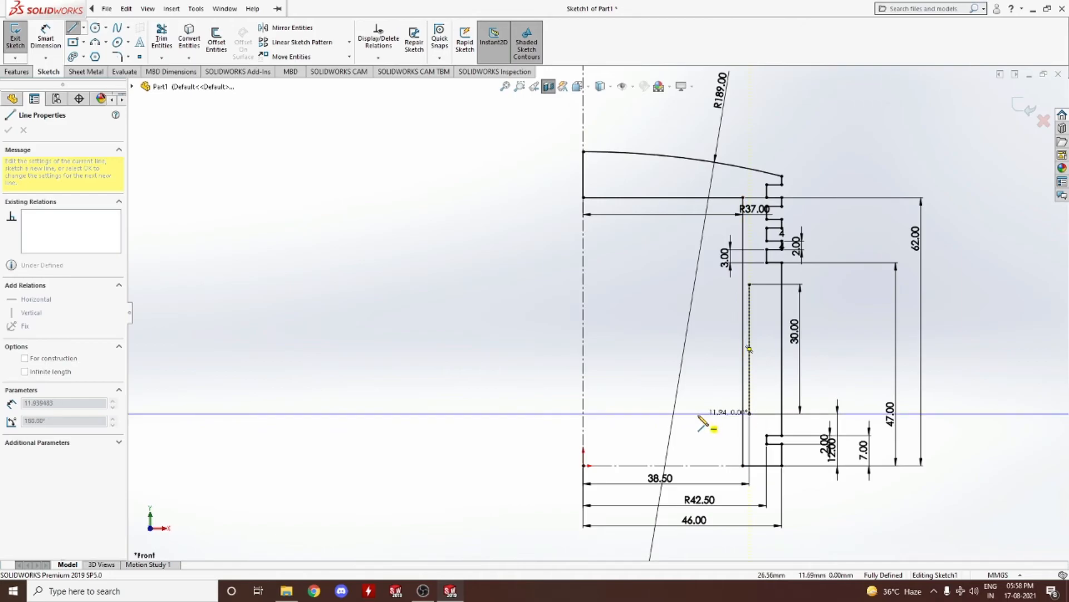
pyautogui.rightClick(698, 413)
pyautogui.click(726, 421)
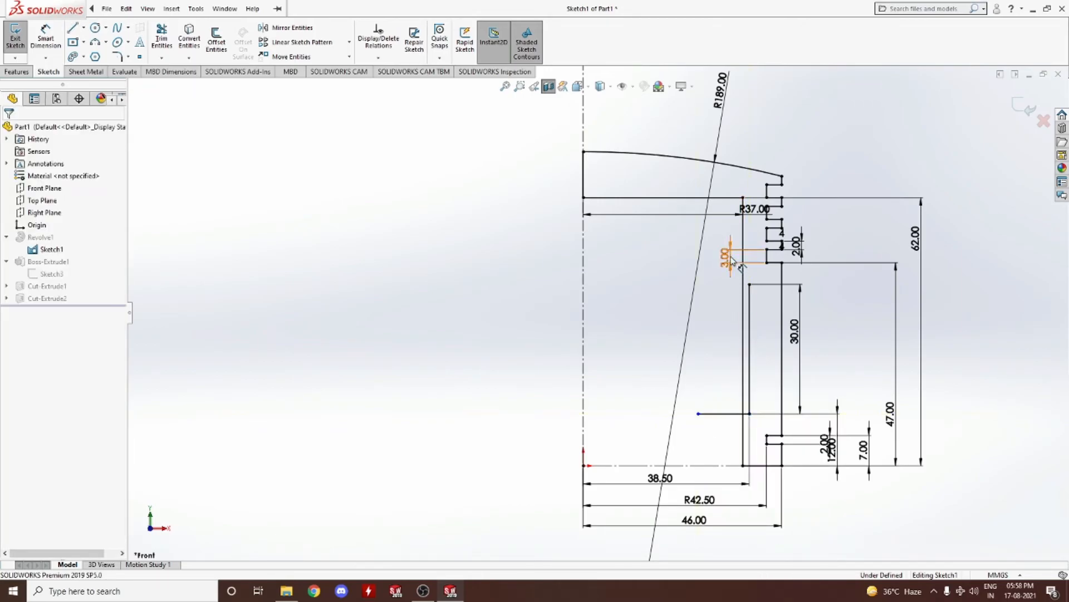
pyautogui.press('l')
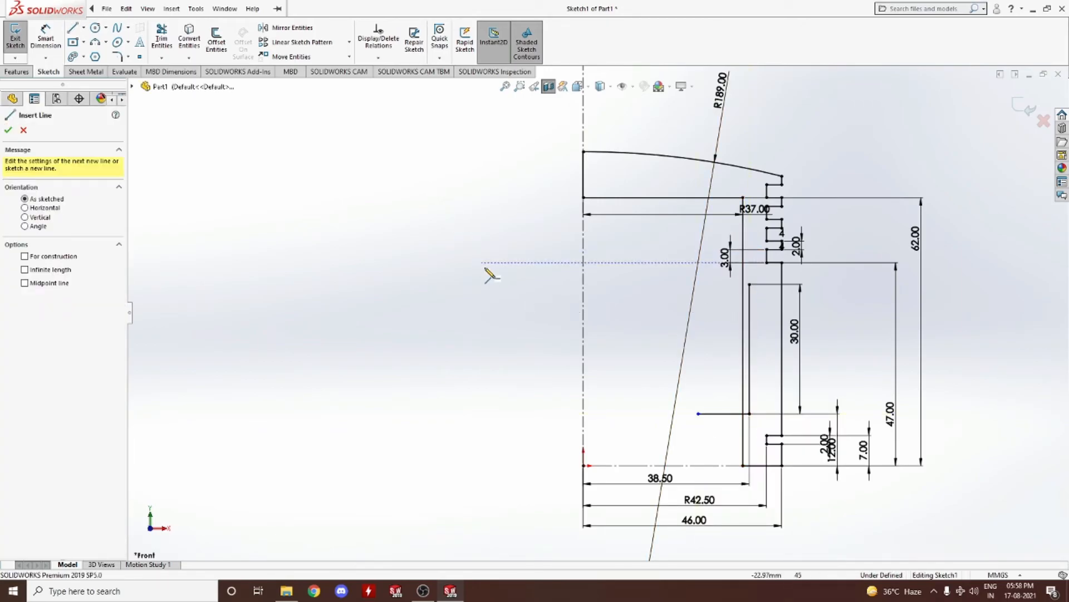
pyautogui.click(749, 284)
pyautogui.click(716, 285)
pyautogui.press('Escape')
# Step: Power-trim the inner wall edge between the two horizontal lines and their inward overhangs, and move the 30 mm dimension farther outward
pyautogui.click(161, 38)
pyautogui.moveTo(738, 307); pyautogui.dragTo(750, 310)
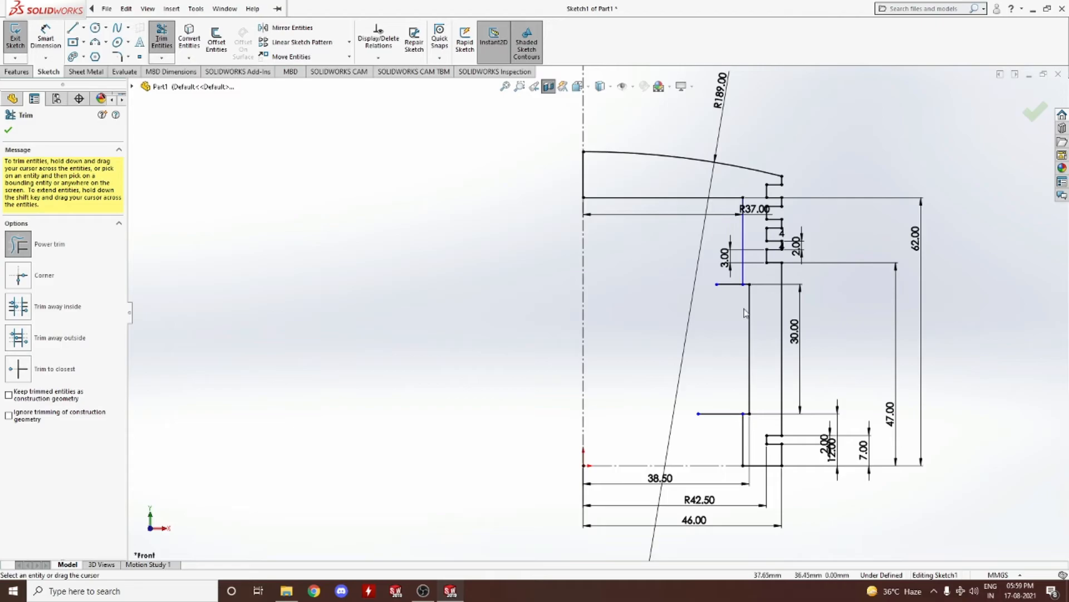
pyautogui.moveTo(727, 421); pyautogui.dragTo(688, 375)
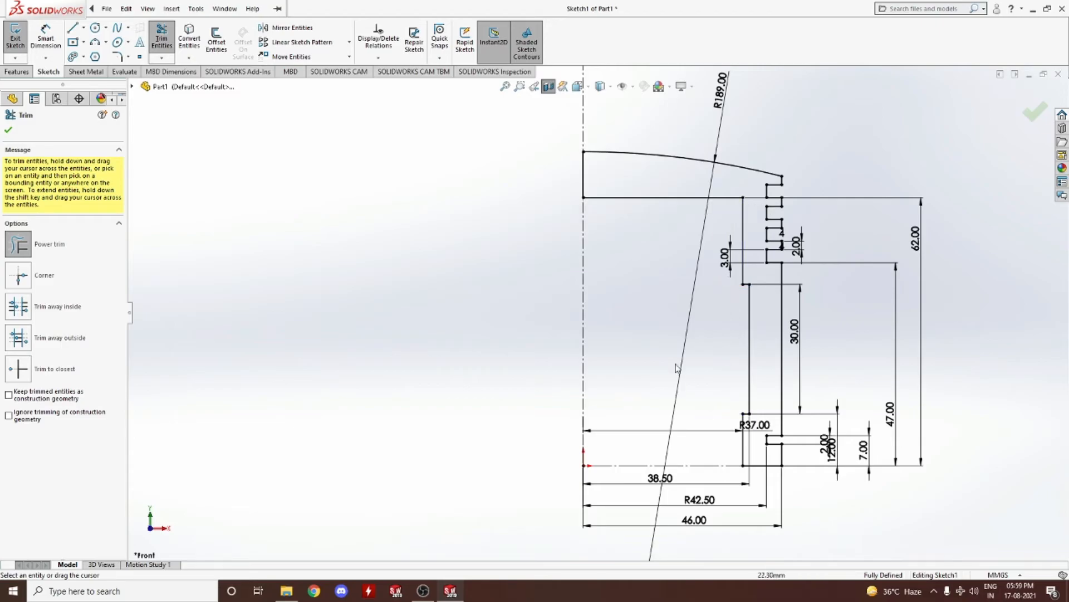
pyautogui.press('Escape')
pyautogui.moveTo(774, 336); pyautogui.dragTo(834, 338)
pyautogui.click(834, 337)
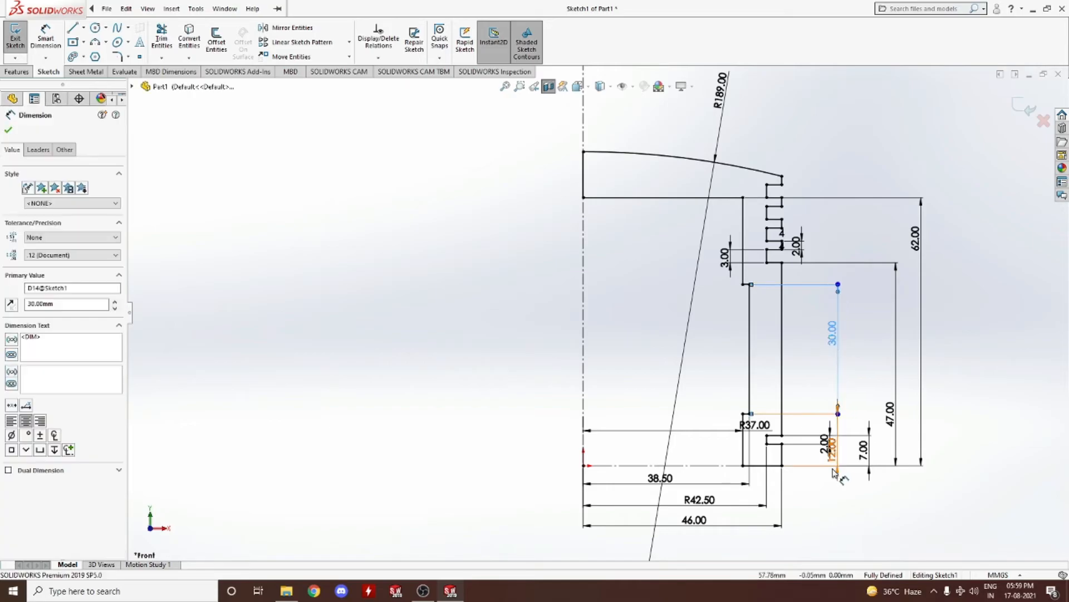
# Step: Rearrange the vertical dimensions beside the skirt, moving the 12, 7, 2, 47 and 30 mm dimensions clear of each other
pyautogui.click(847, 455)
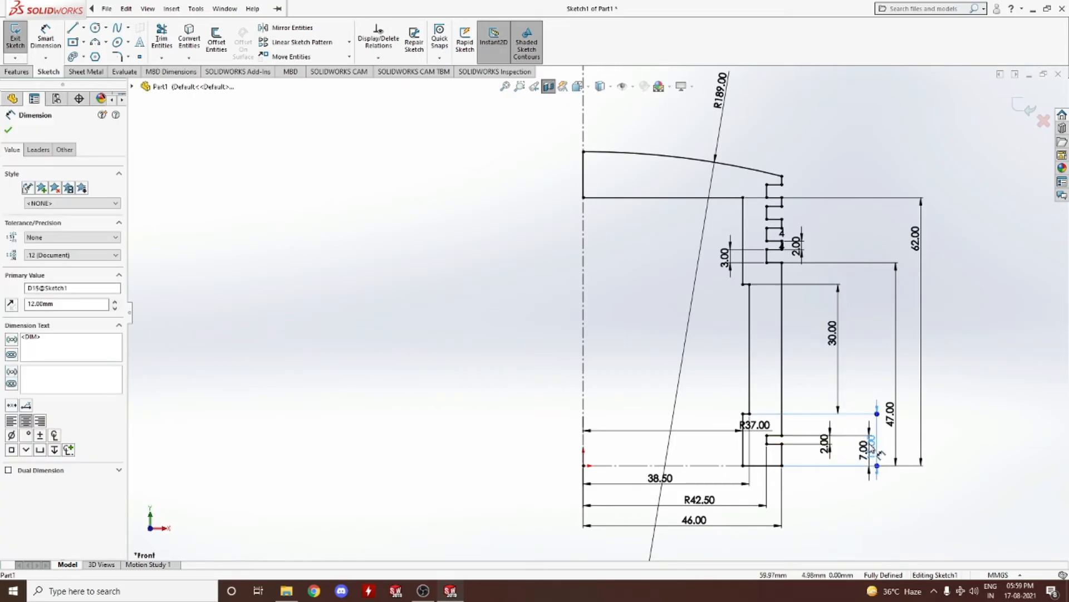
pyautogui.moveTo(842, 453)
pyautogui.mouseDown()
pyautogui.moveTo(886, 454)
pyautogui.moveTo(836, 455)
pyautogui.moveTo(824, 483)
pyautogui.mouseUp()
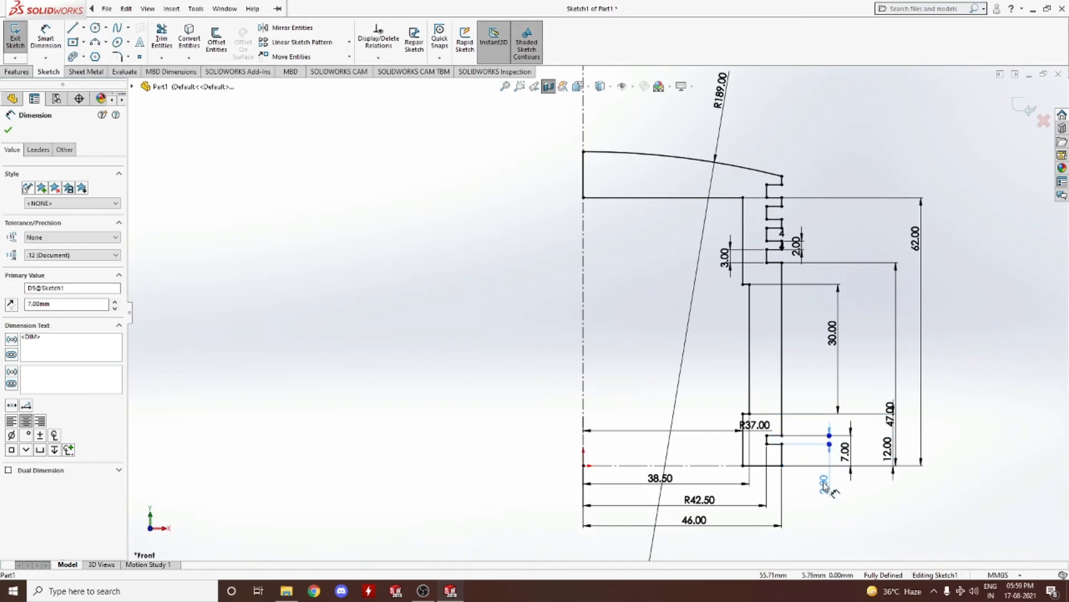
pyautogui.moveTo(884, 450); pyautogui.dragTo(884, 356)
pyautogui.moveTo(839, 415); pyautogui.dragTo(875, 421)
pyautogui.click(873, 475)
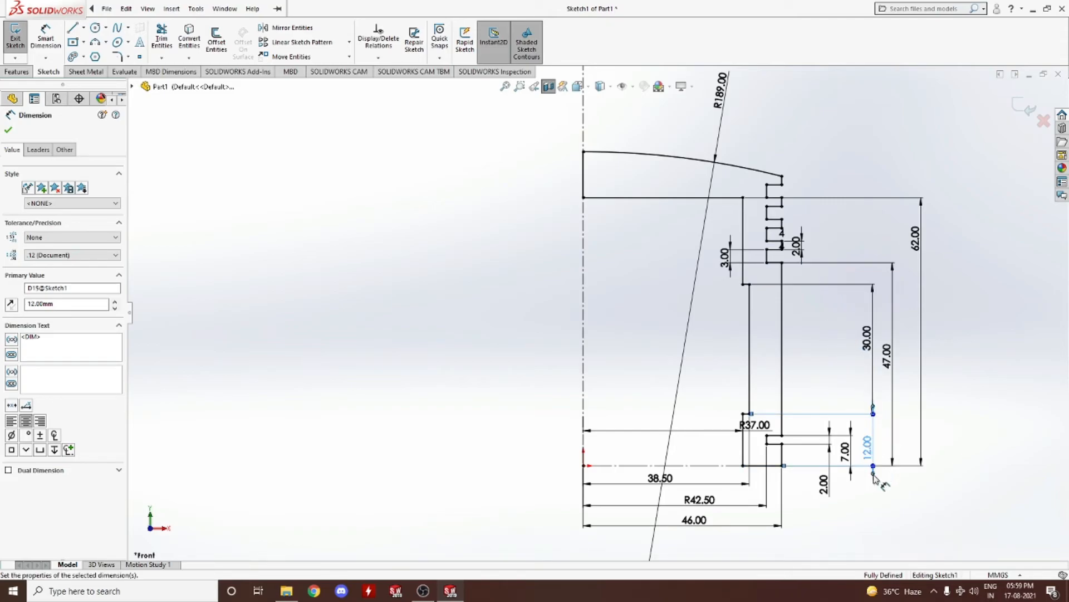
pyautogui.click(852, 437)
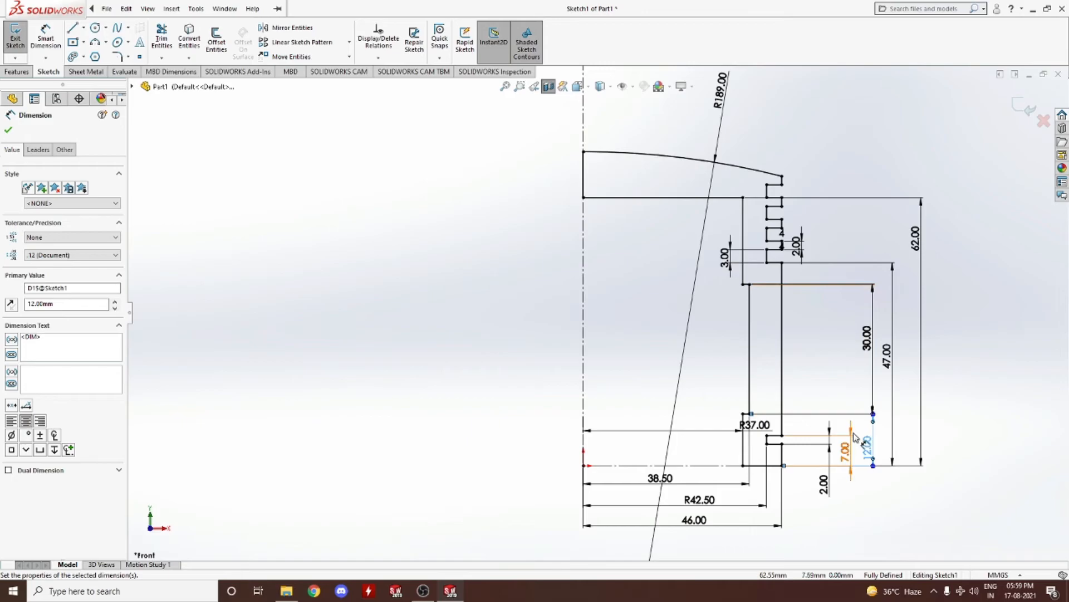
pyautogui.click(839, 379)
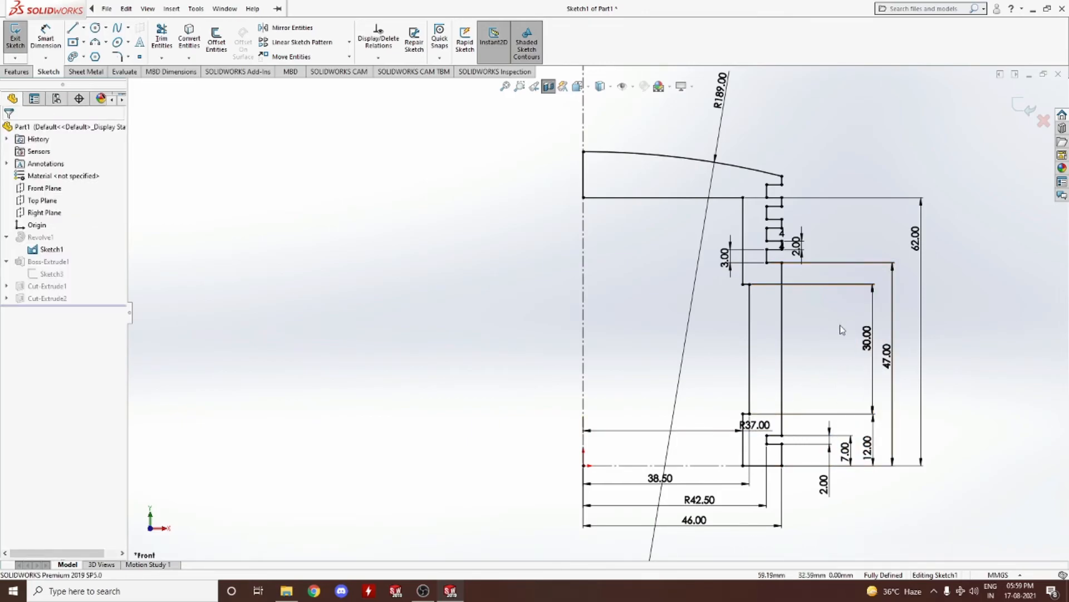
# Step: Move the ring groove's 2 mm and 3 mm dimensions outside the profile and exit the sketch to rebuild the piston
pyautogui.moveTo(796, 245); pyautogui.dragTo(808, 177)
pyautogui.moveTo(727, 277); pyautogui.dragTo(834, 310)
pyautogui.click(340, 230)
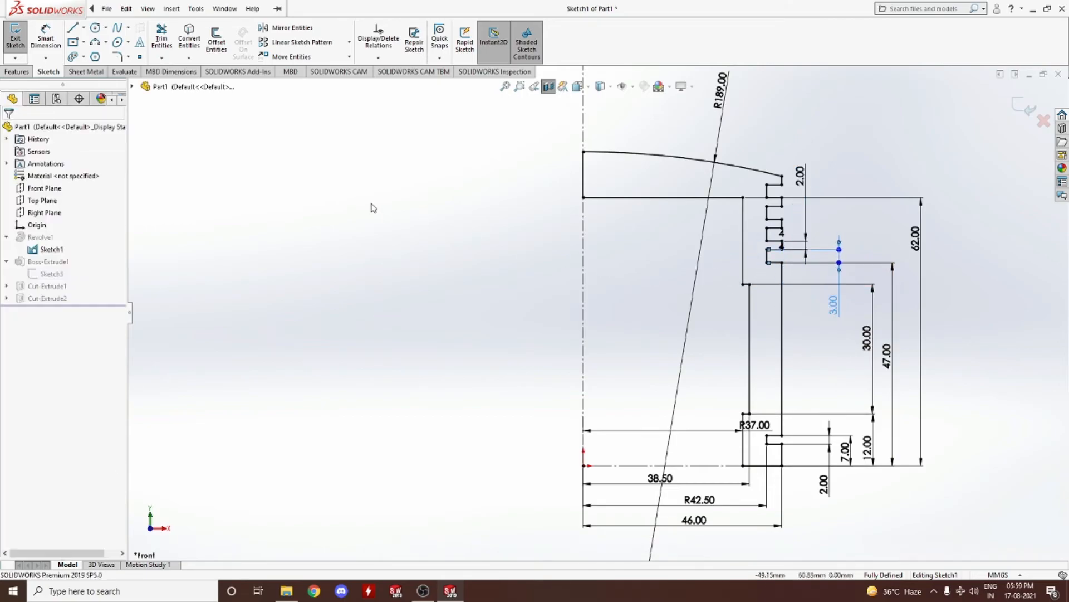
pyautogui.click(1024, 108)
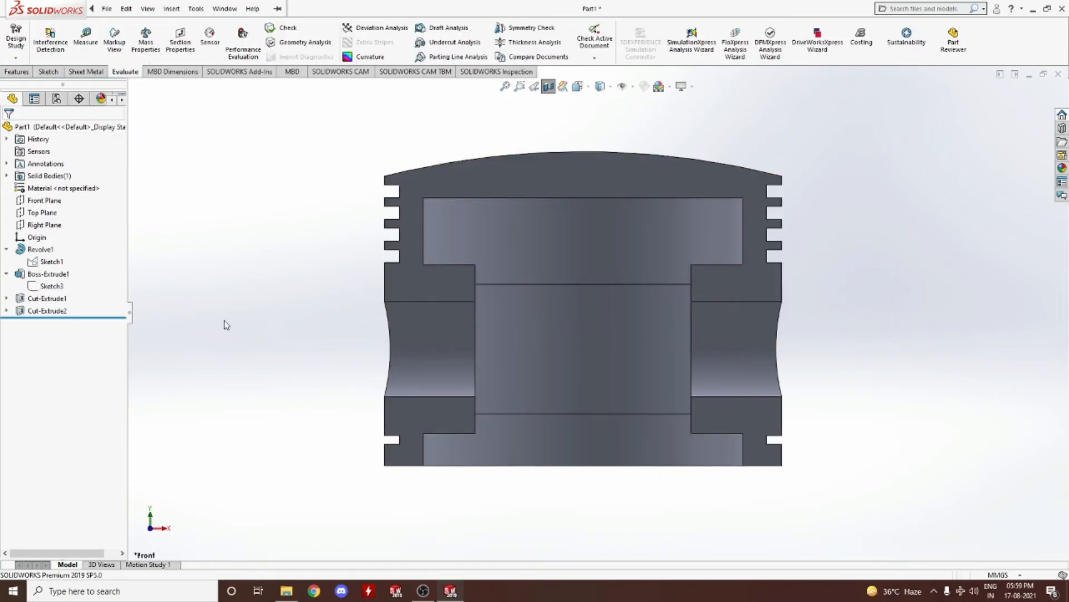
# Step: Turn off the section view, inspect the whole piston, and orient it to the Right view
pyautogui.moveTo(175, 330); pyautogui.dragTo(328, 356, button='middle')
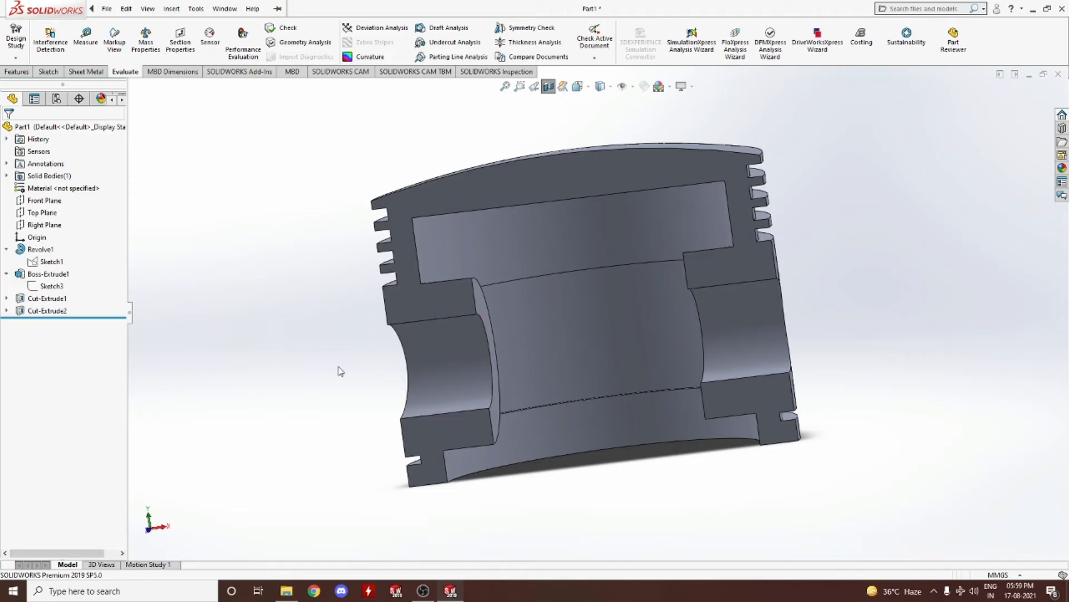
pyautogui.click(549, 86)
pyautogui.moveTo(300, 291); pyautogui.dragTo(315, 374, button='middle')
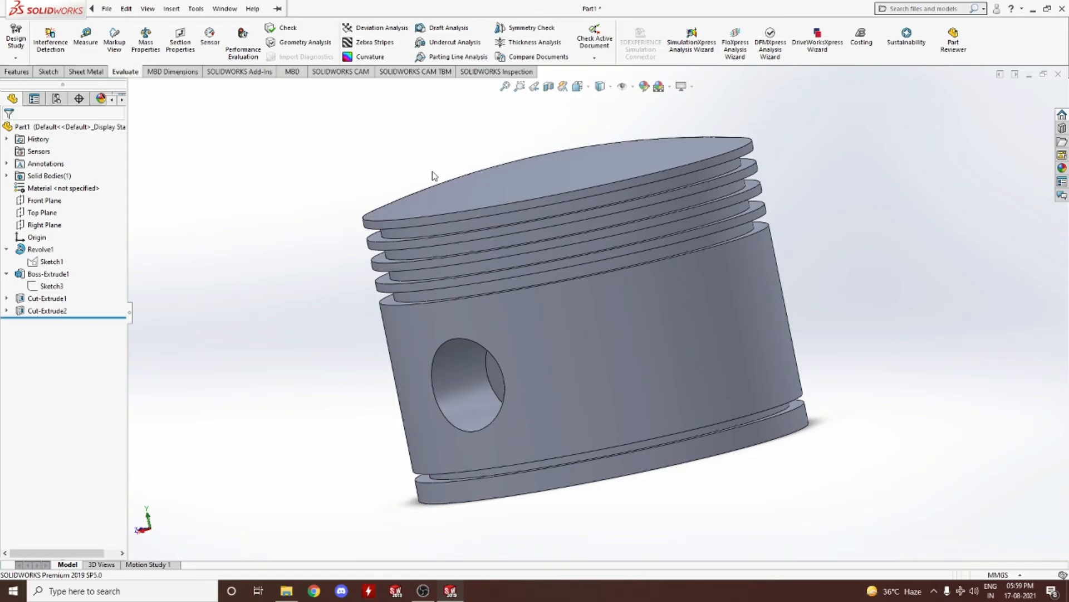
pyautogui.moveTo(464, 362); pyautogui.dragTo(504, 392, button='middle')
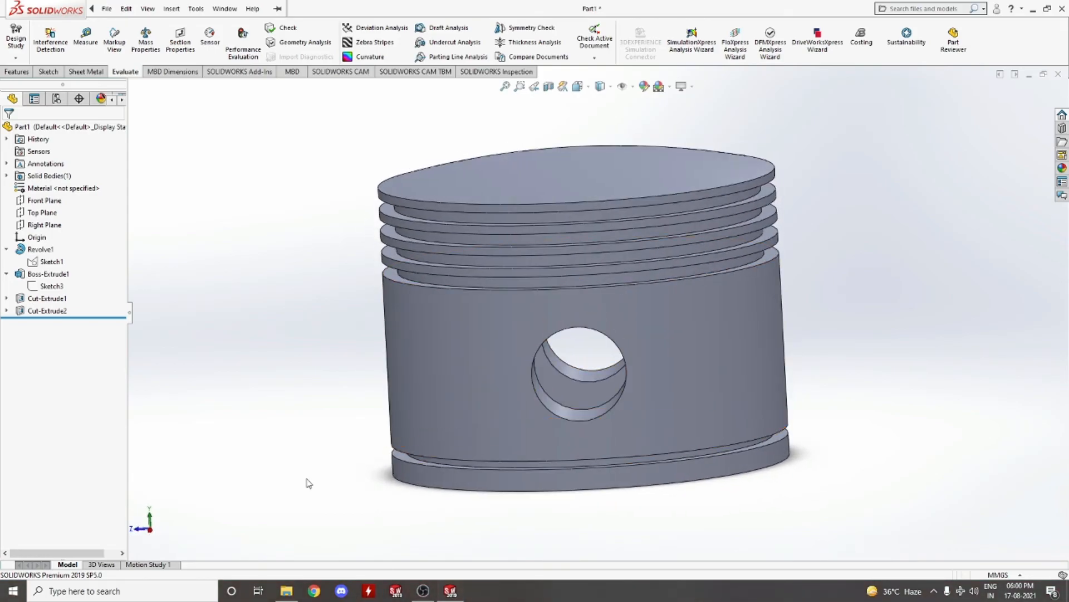
pyautogui.click(150, 531)
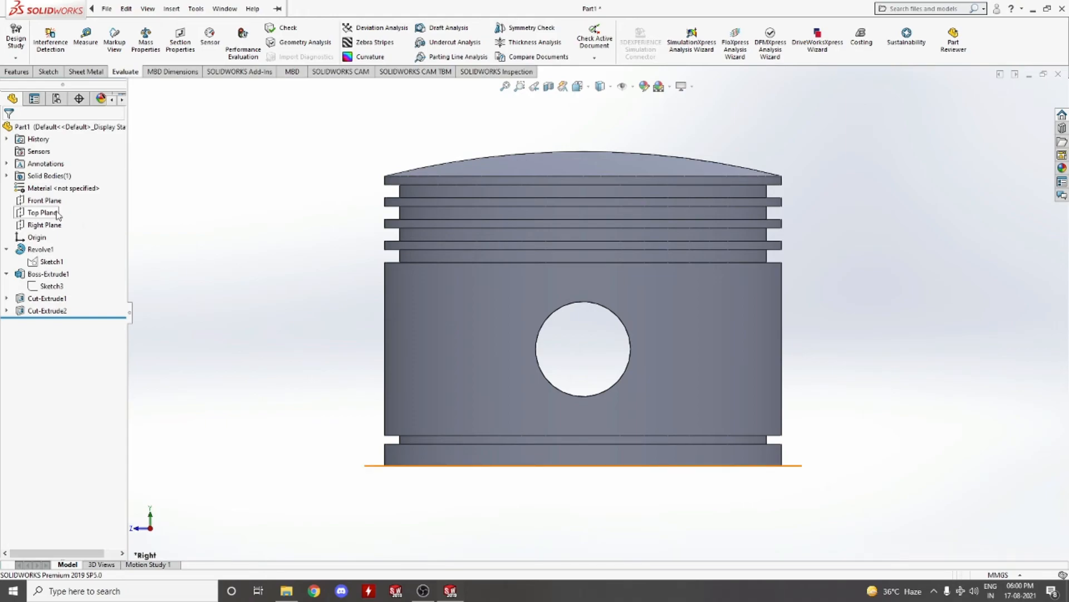
# Step: Create a reference plane parallel to the Right Plane and tangent to the piston's outer skirt face at the pin hole
pyautogui.click(48, 72)
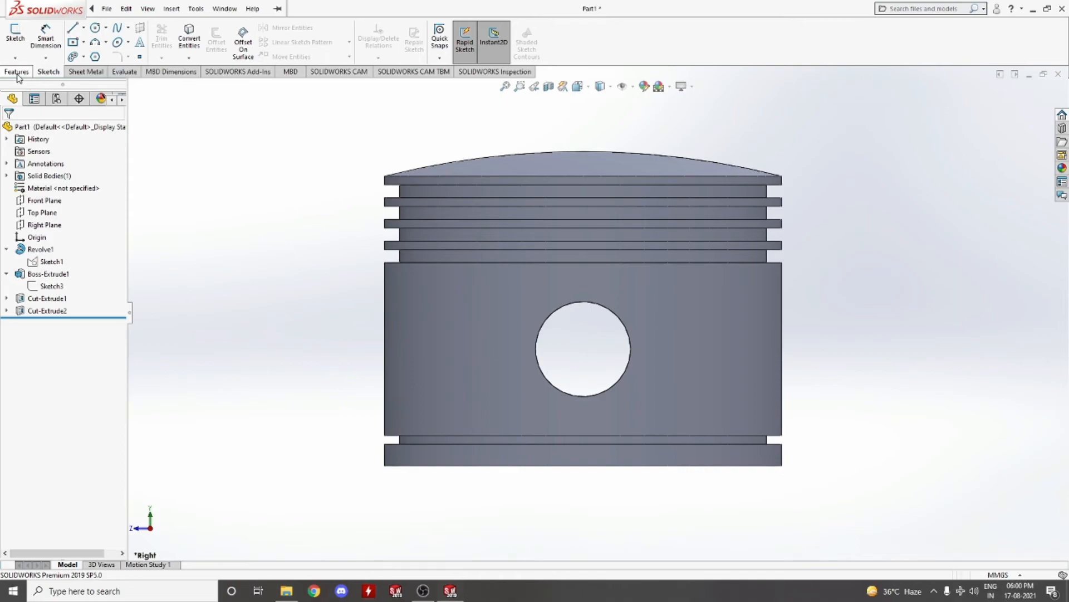
pyautogui.click(17, 74)
pyautogui.click(444, 59)
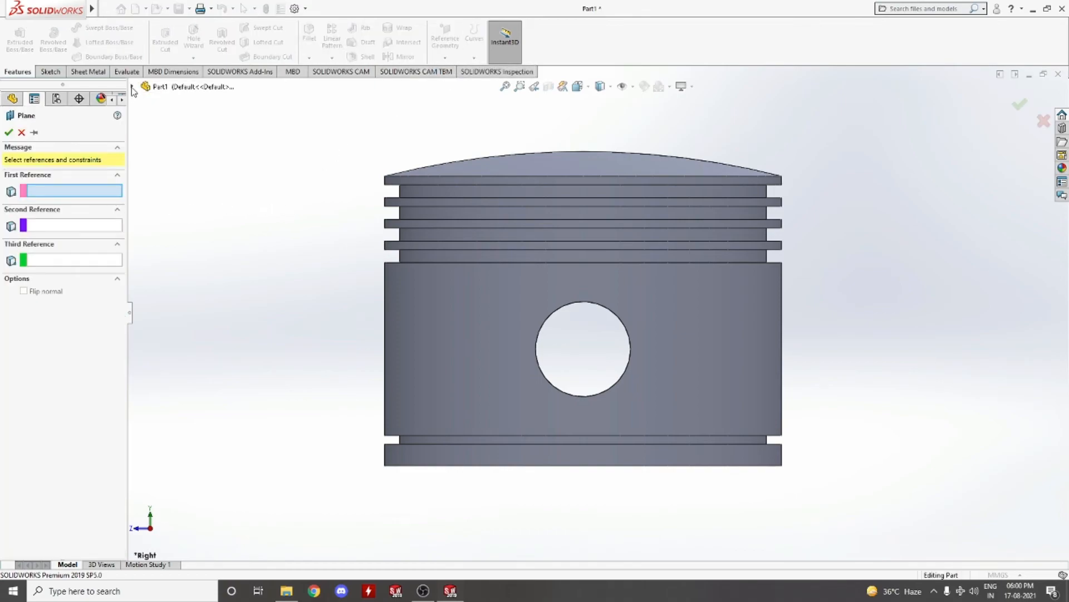
pyautogui.click(132, 86)
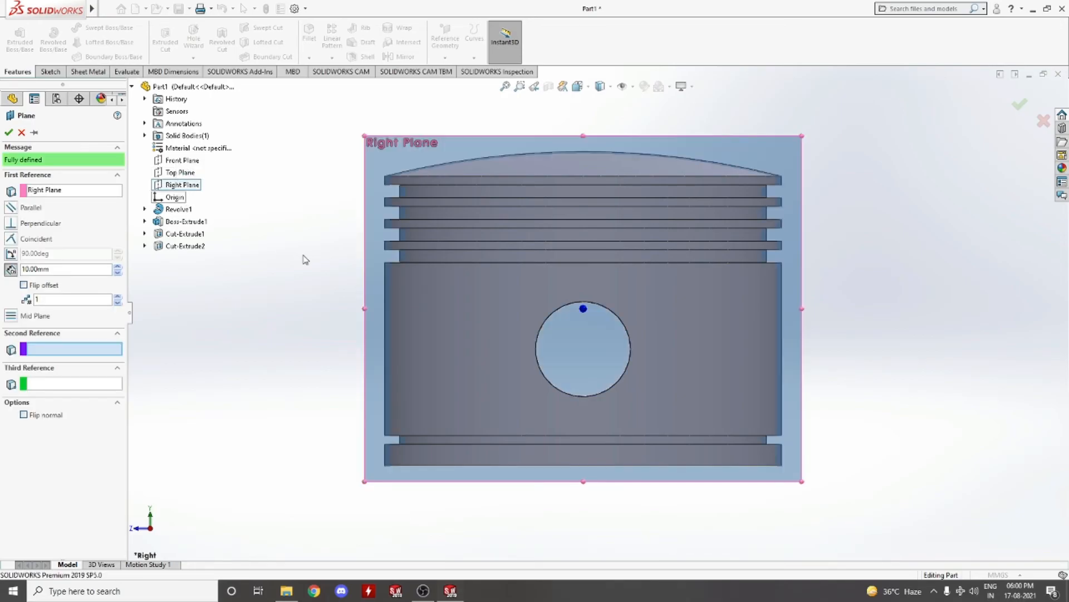
pyautogui.hotkey('ctrl', '7')
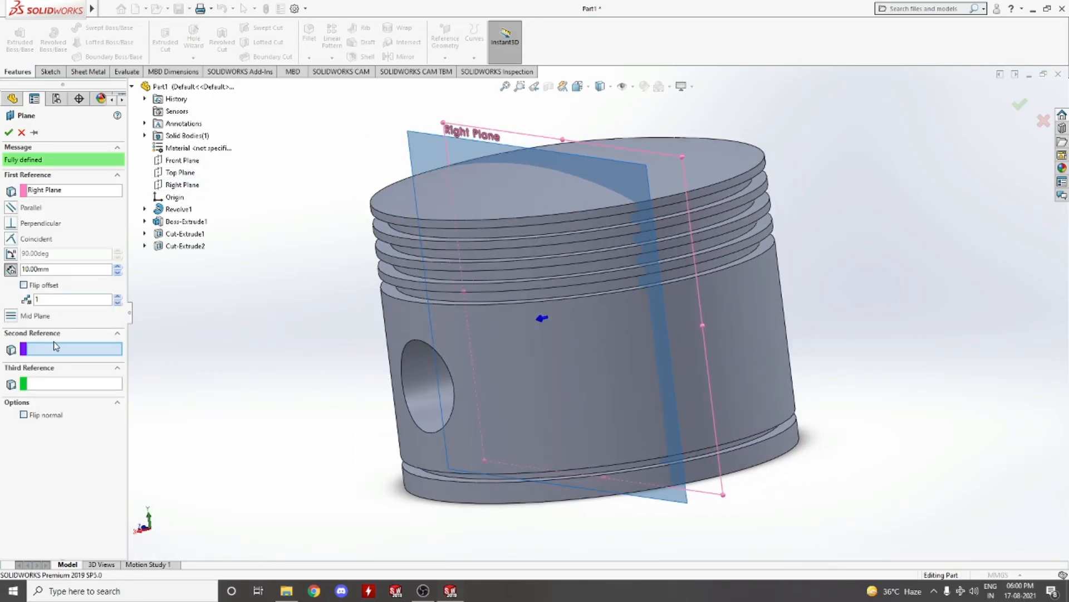
pyautogui.click(322, 362)
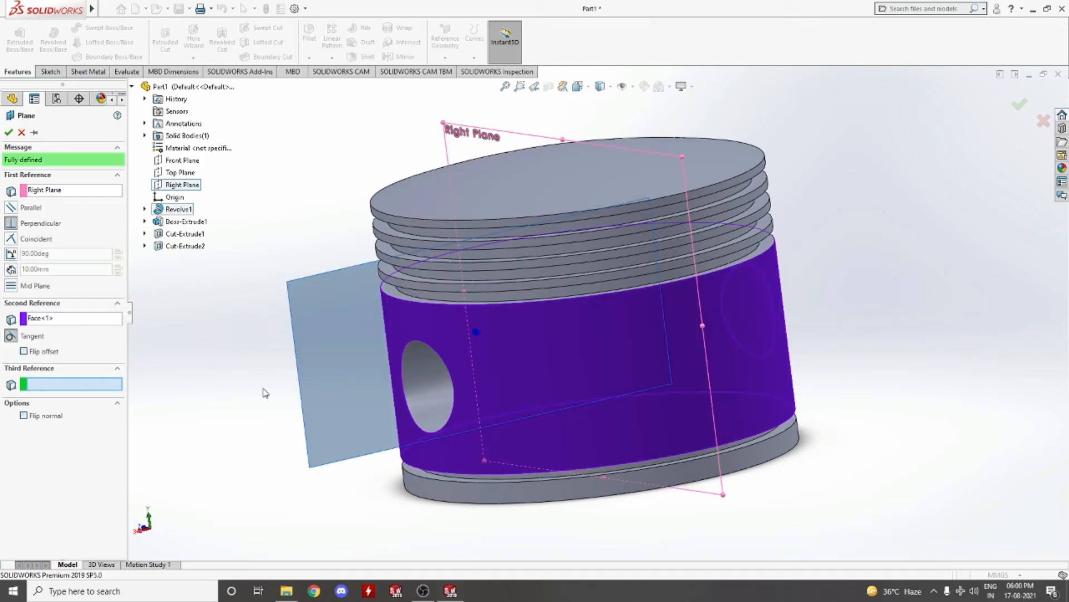
pyautogui.click(11, 336)
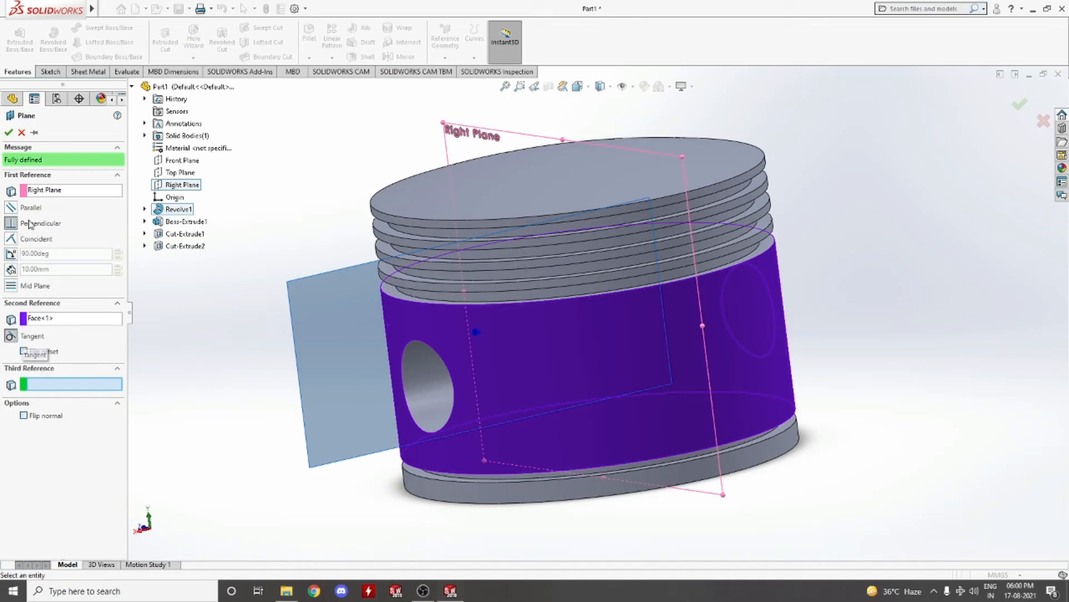
pyautogui.click(12, 214)
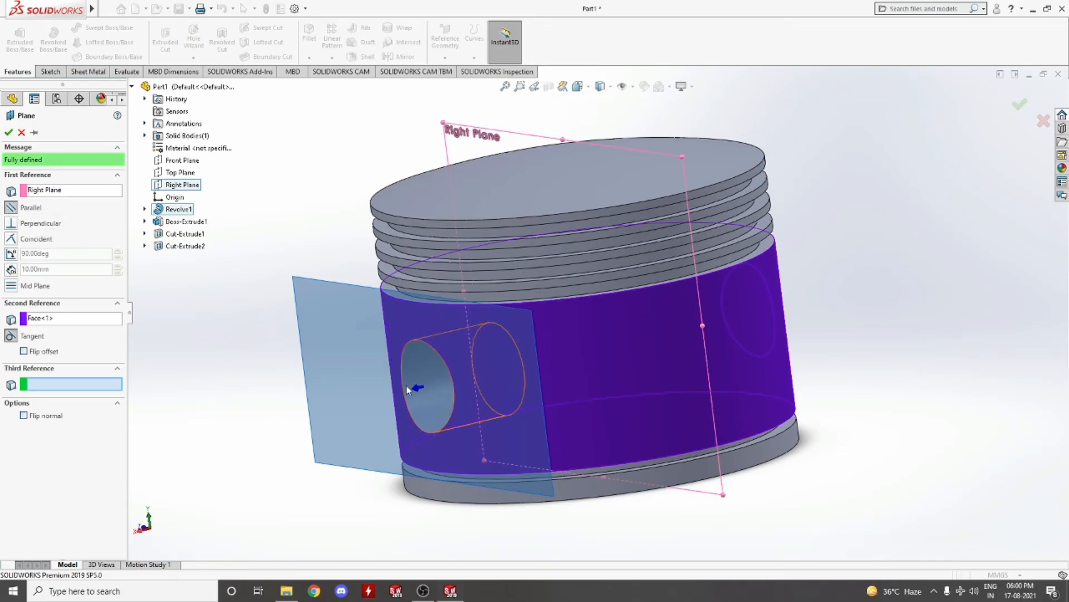
pyautogui.moveTo(234, 357); pyautogui.dragTo(281, 335, button='middle')
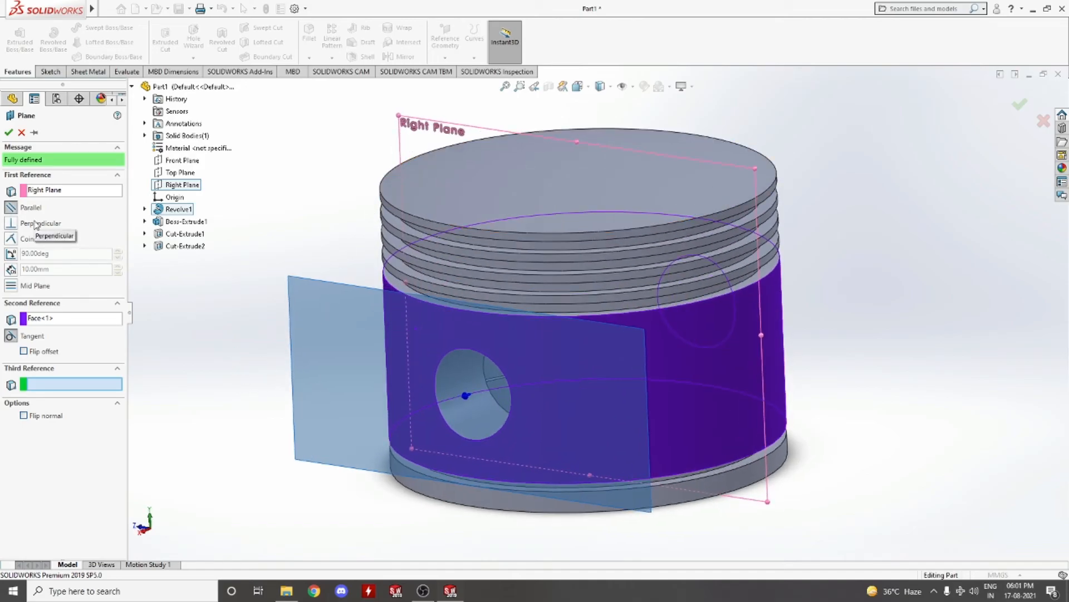
pyautogui.click(8, 134)
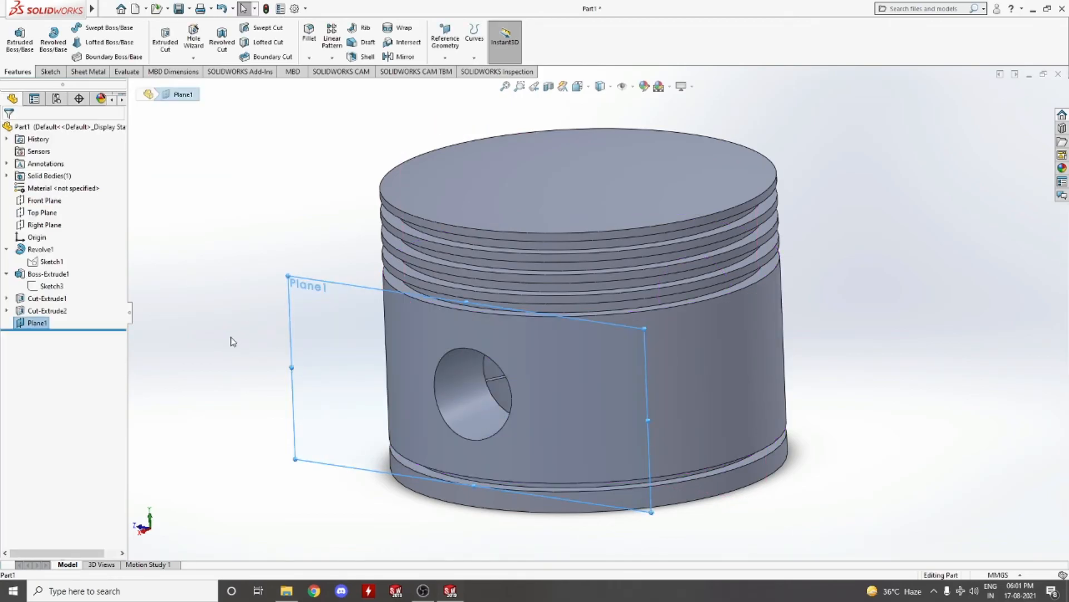
# Step: Start a sketch on the new tangent plane and draw a circle about 38.6 mm in diameter, centred on the pin hole
pyautogui.rightClick(312, 320)
pyautogui.click(346, 306)
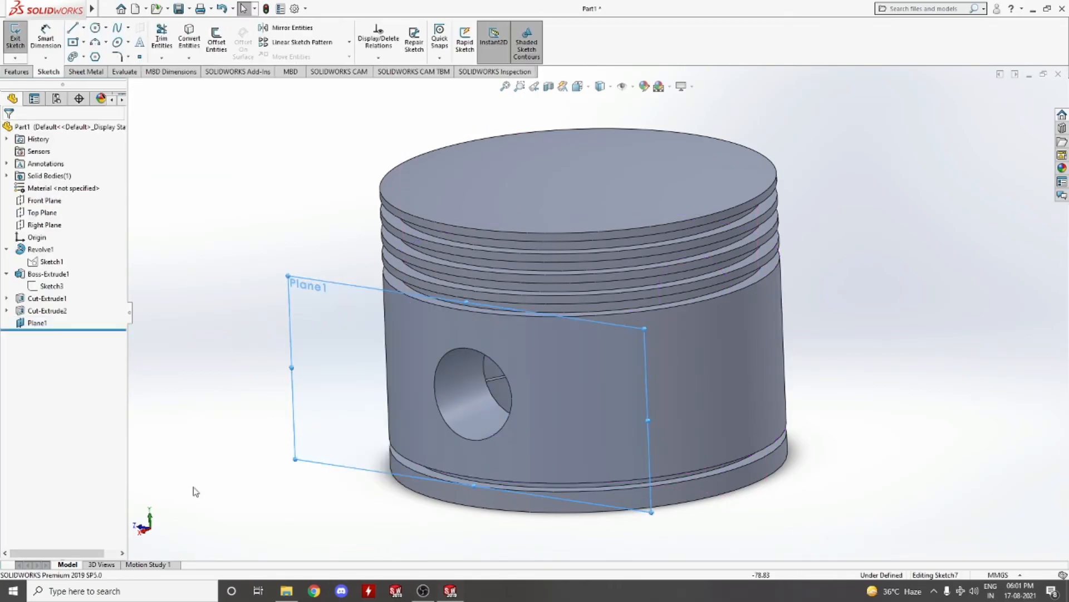
pyautogui.click(148, 534)
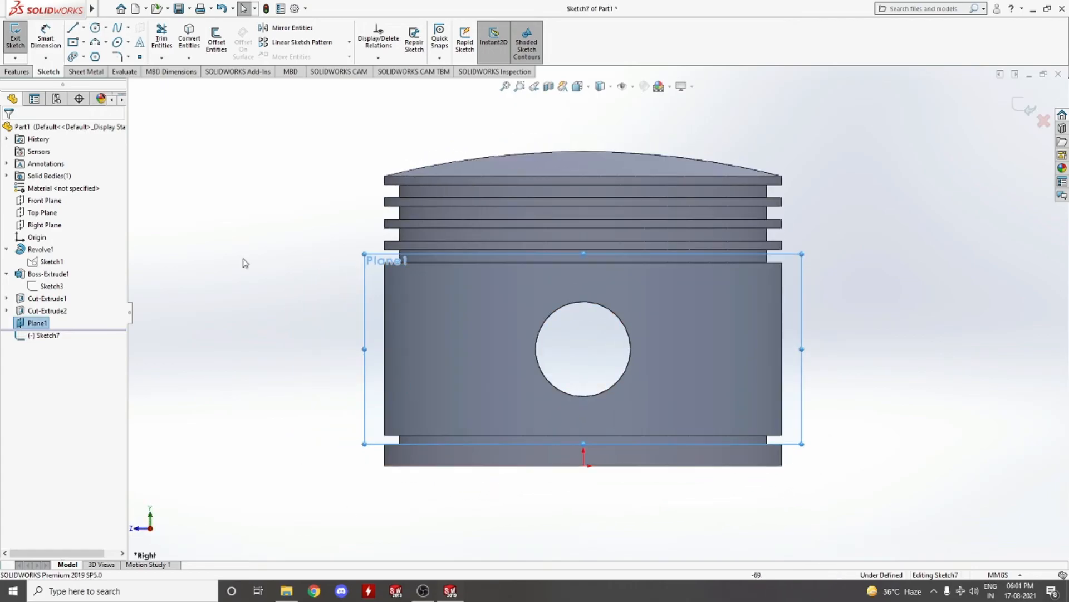
pyautogui.click(95, 27)
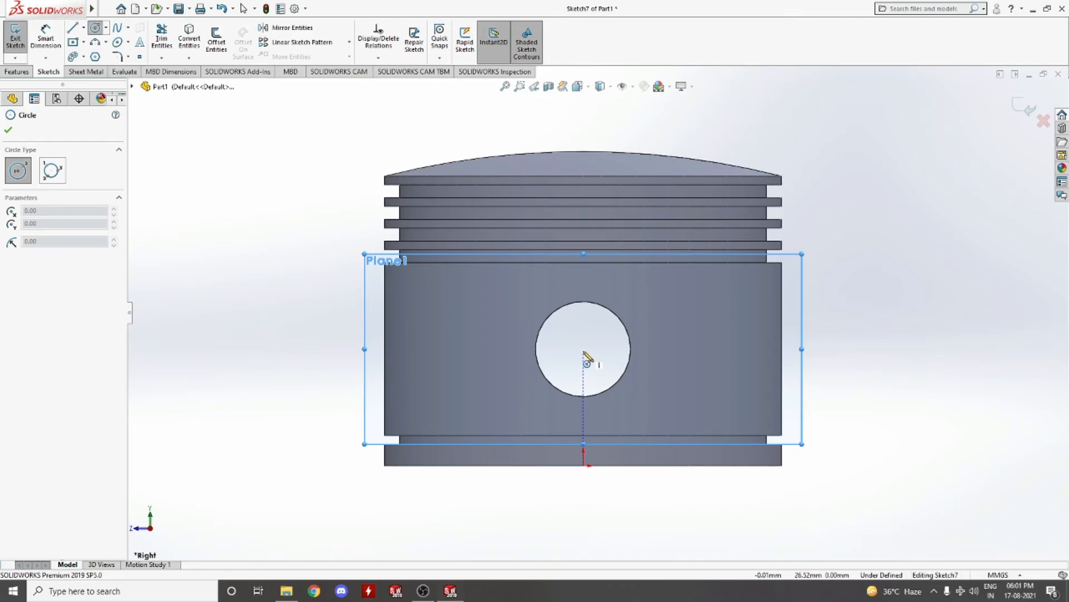
pyautogui.moveTo(606, 391)
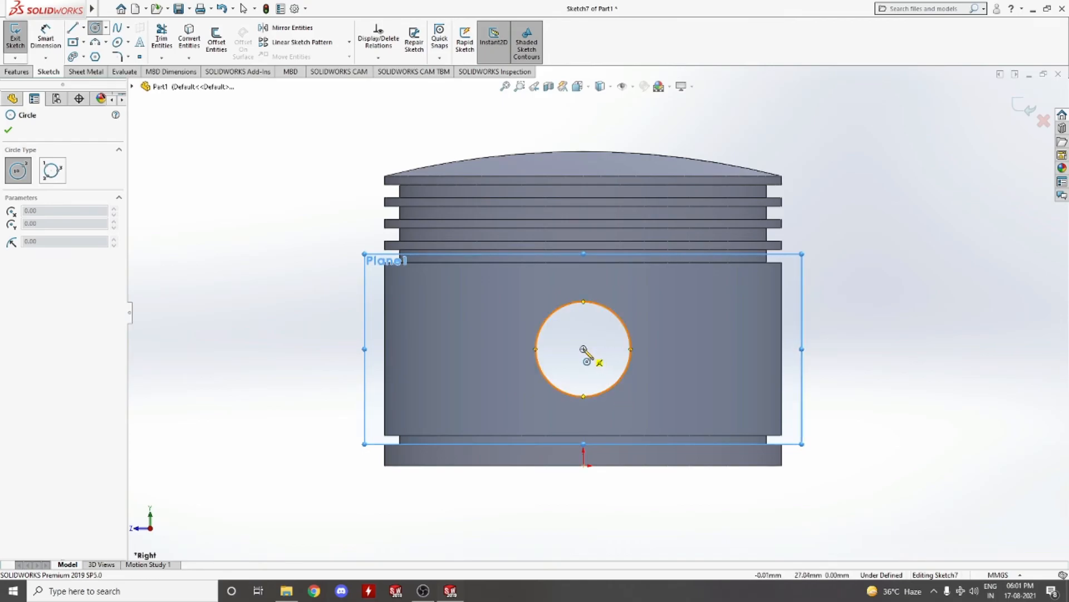
pyautogui.click(584, 349)
pyautogui.click(642, 291)
pyautogui.rightClick(644, 293)
pyautogui.click(666, 304)
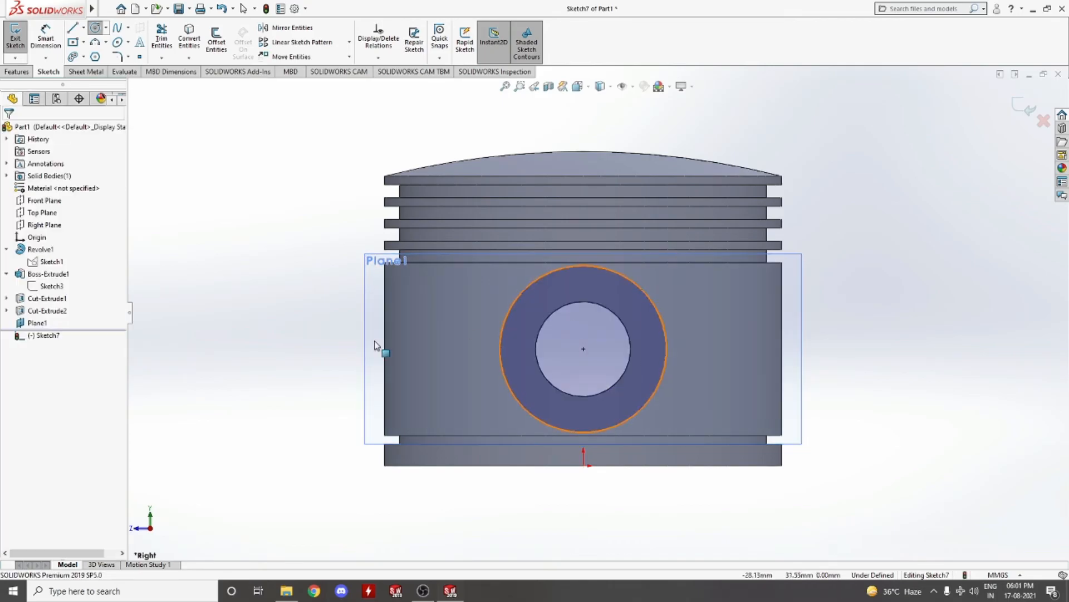
# Step: Make the sketched circle concentric with the pin hole's edge
pyautogui.click(662, 319)
pyautogui.keyDown('ctrl'); pyautogui.click(629, 334); pyautogui.keyUp('ctrl')
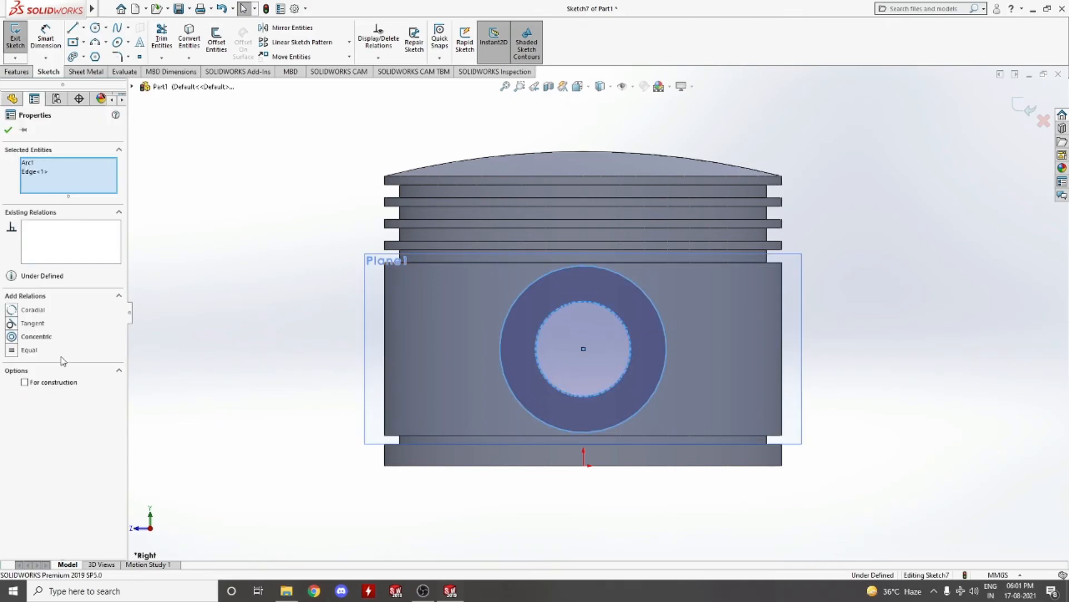
pyautogui.click(12, 337)
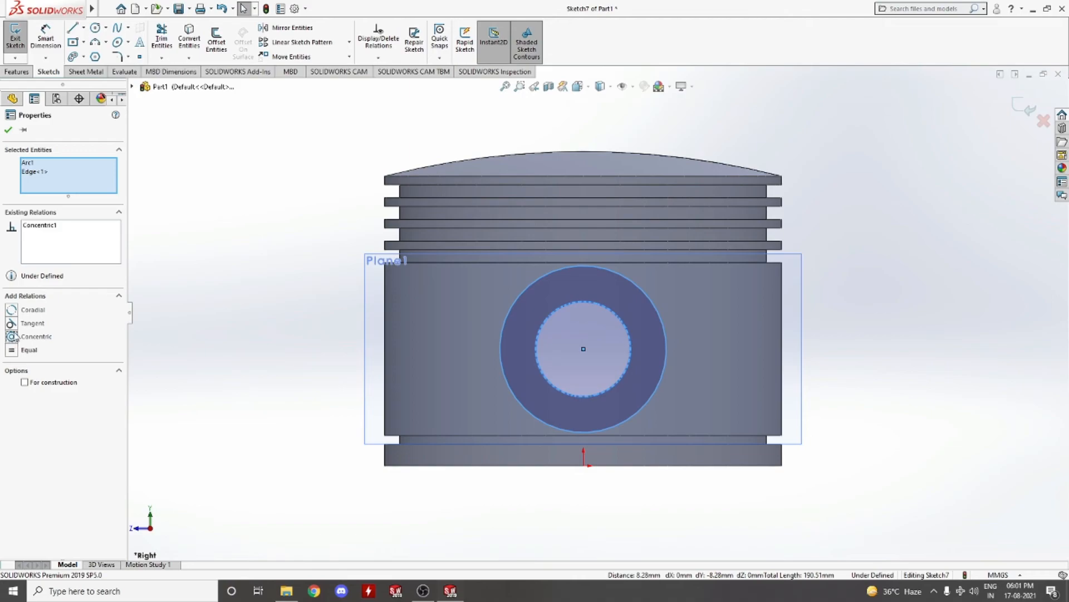
pyautogui.click(10, 130)
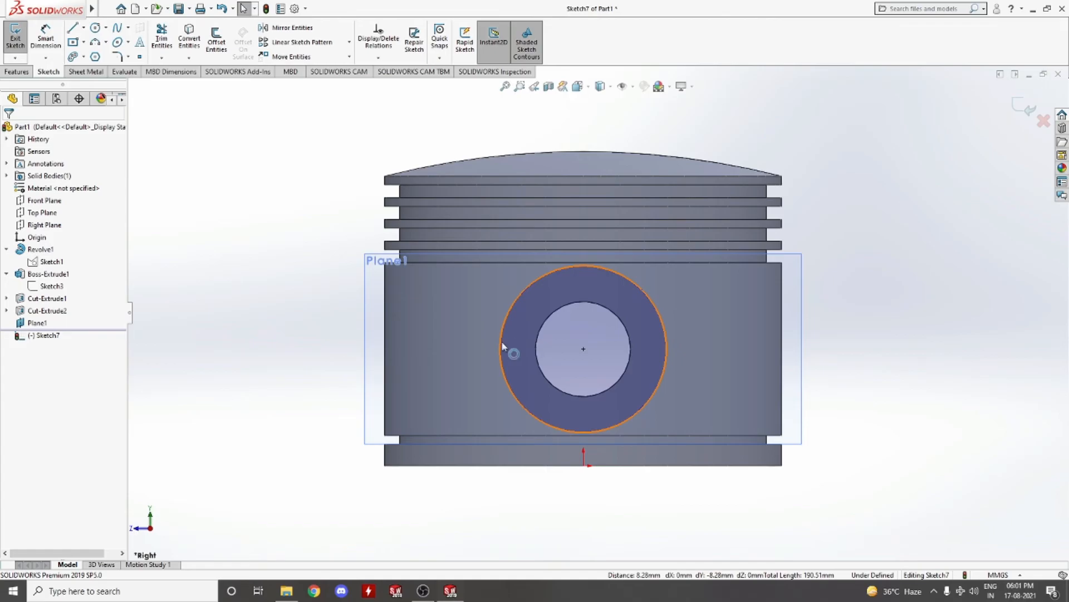
# Step: Dimension the circle's diameter as 39 mm
pyautogui.moveTo(272, 346); pyautogui.dragTo(271, 203, button='right')
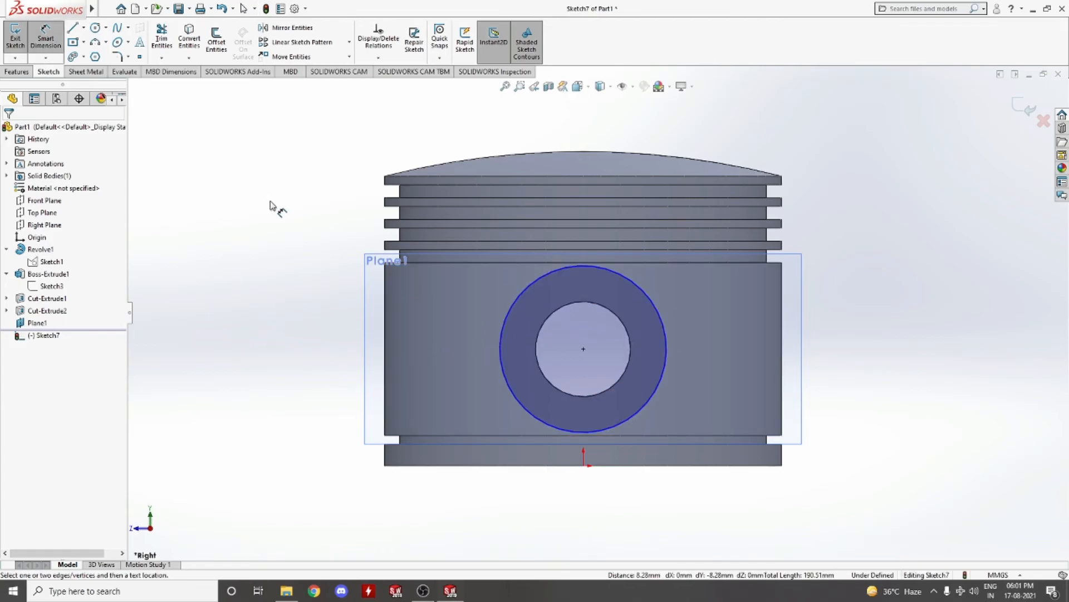
pyautogui.click(539, 419)
pyautogui.click(336, 359)
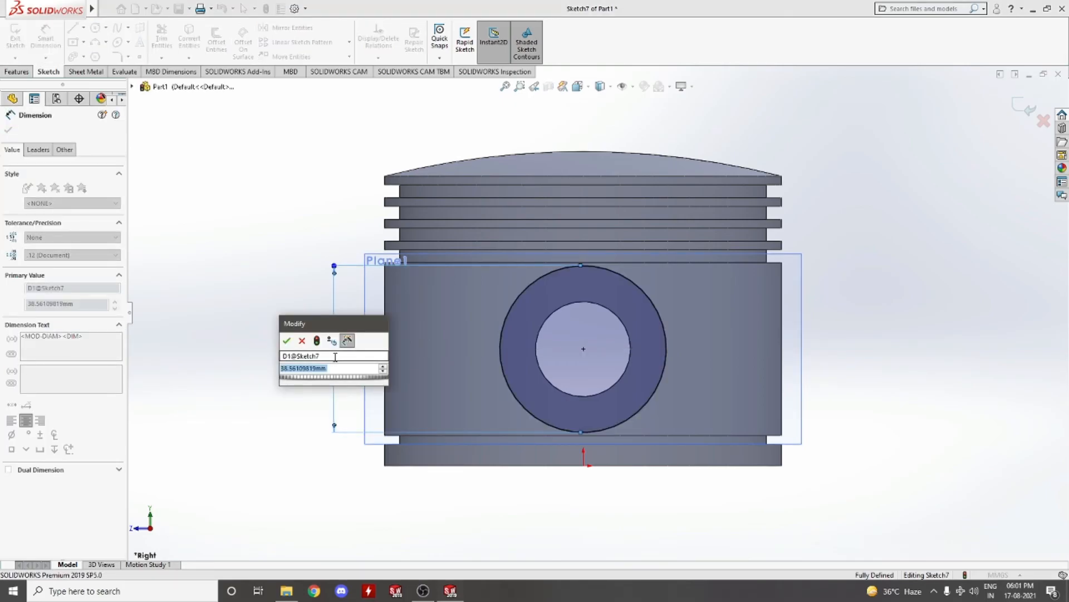
pyautogui.write('39')
pyautogui.press('Return')
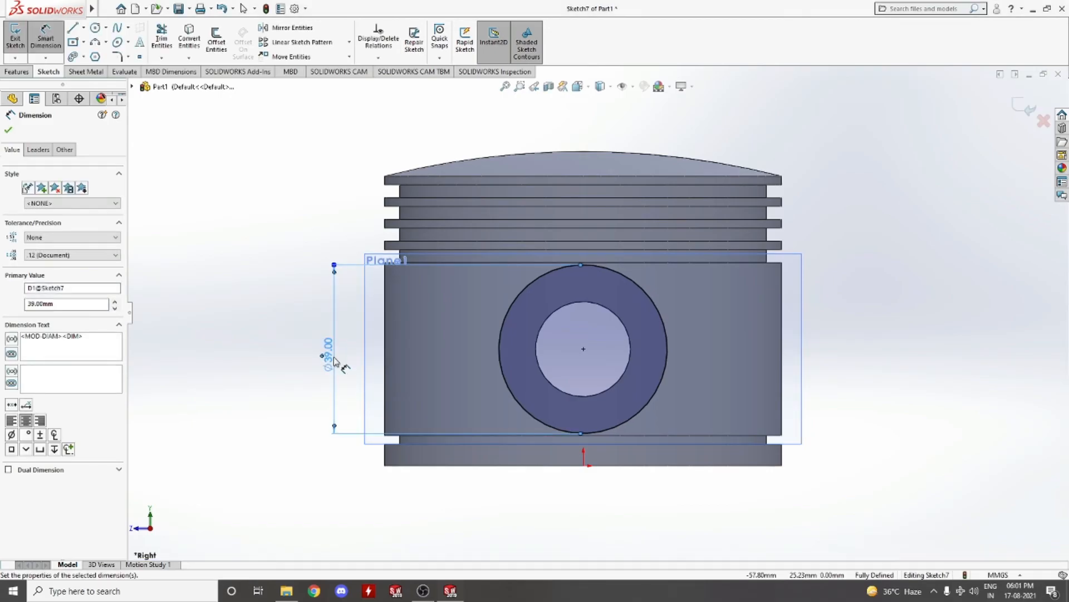
pyautogui.click(18, 100)
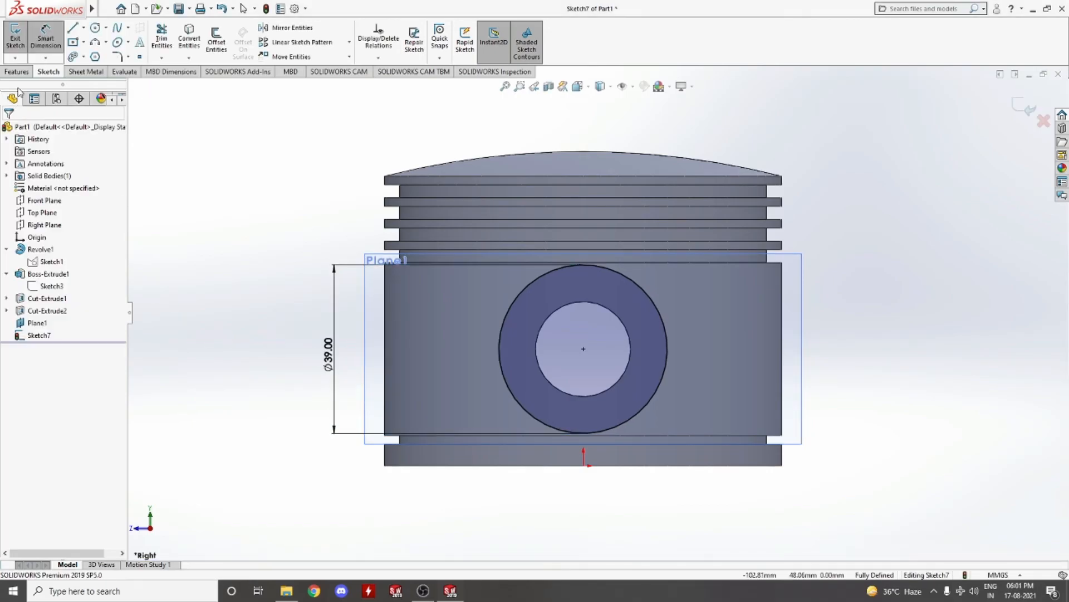
# Step: Cut-extrude the 39 mm circle around the pin hole 4 mm deep into the piston skirt
pyautogui.click(17, 71)
pyautogui.click(165, 45)
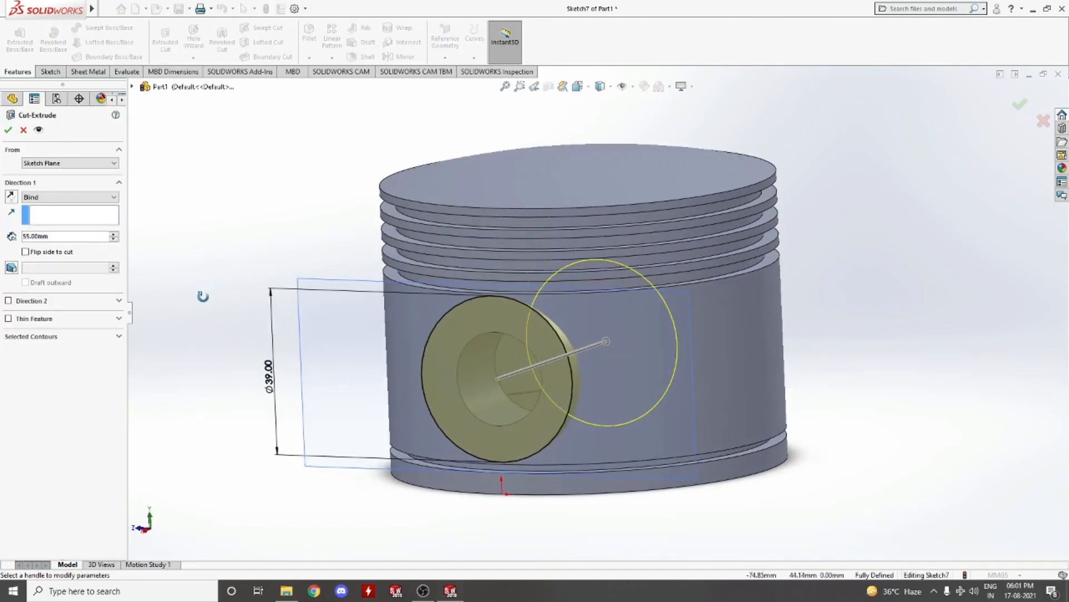
pyautogui.click(67, 237)
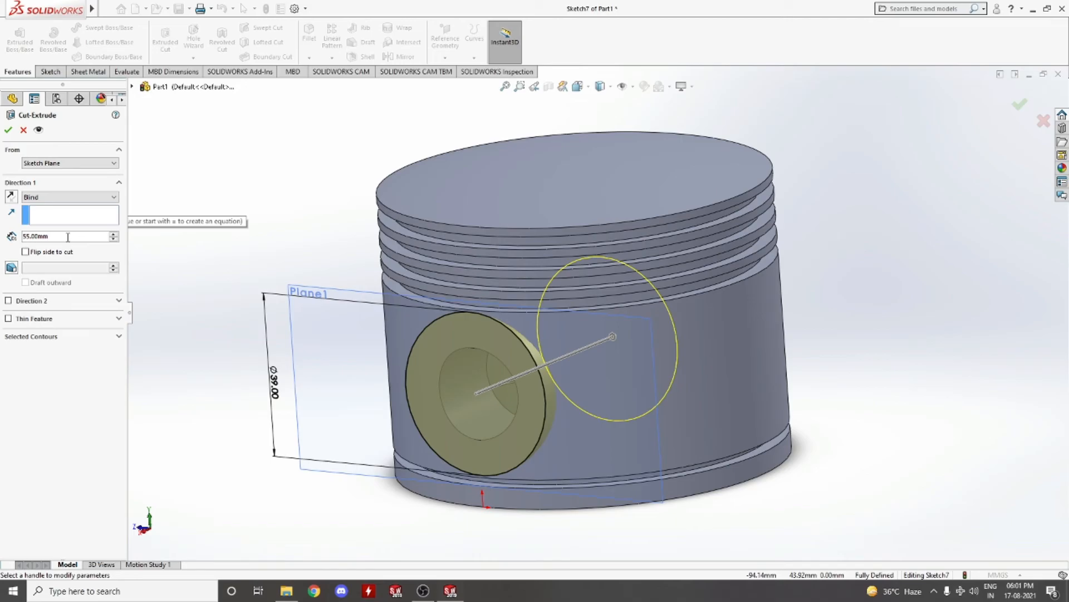
pyautogui.write('4.5')
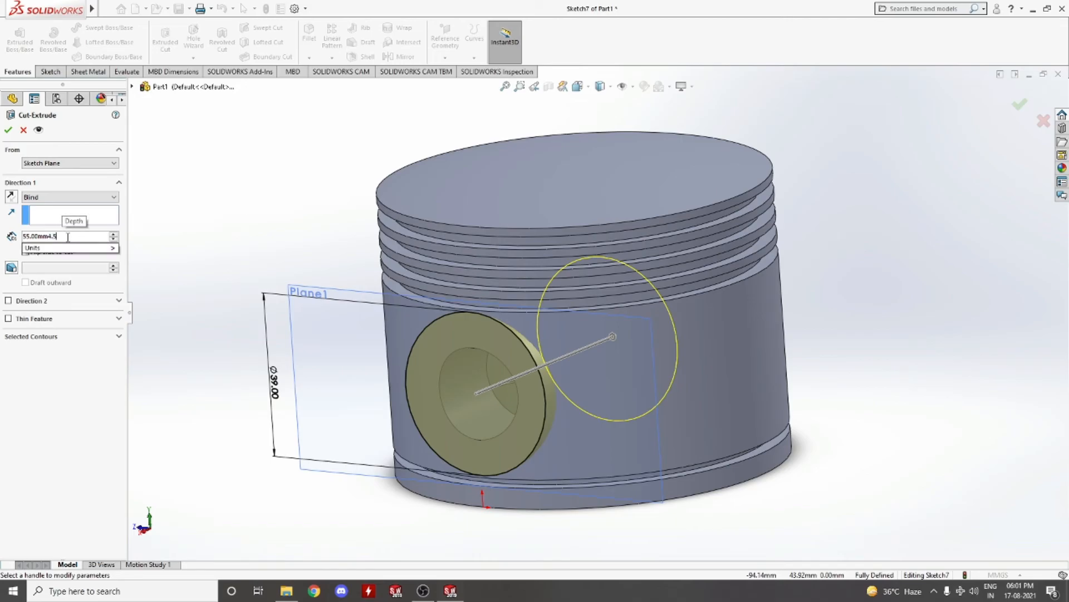
pyautogui.press('BackSpace')
pyautogui.press('BackSpace')
pyautogui.press('BackSpace')
pyautogui.press('BackSpace')
pyautogui.press('BackSpace')
pyautogui.press('BackSpace')
pyautogui.press('BackSpace')
pyautogui.press('BackSpace')
pyautogui.press('BackSpace')
pyautogui.press('BackSpace')
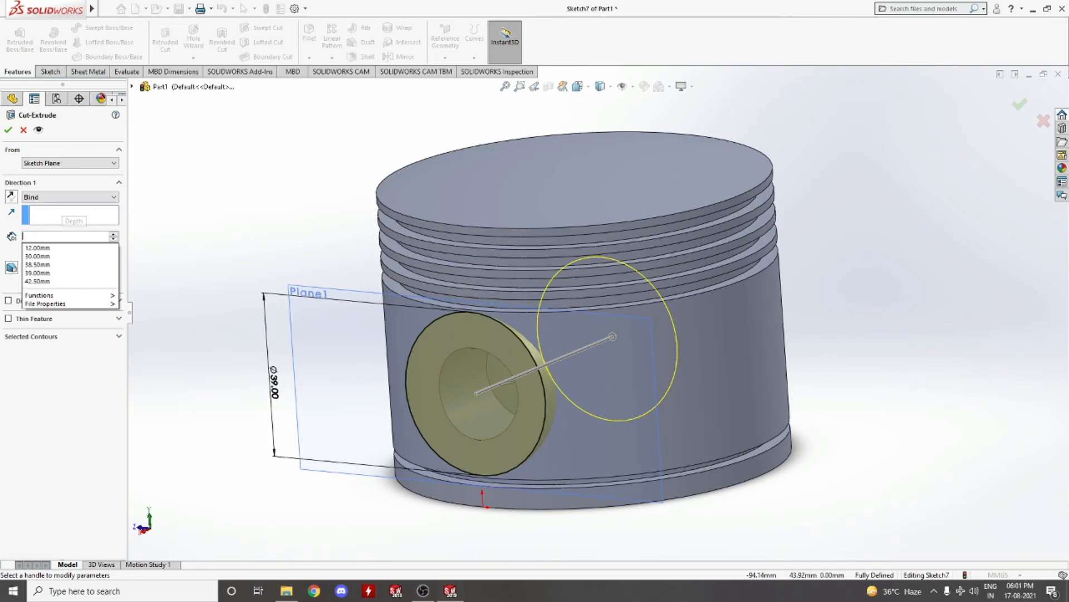
pyautogui.write('4')
pyautogui.press('Return')
pyautogui.moveTo(268, 454)
pyautogui.mouseDown(button='middle')
pyautogui.moveTo(255, 417)
pyautogui.moveTo(277, 376)
pyautogui.moveTo(341, 432)
pyautogui.moveTo(473, 423)
pyautogui.moveTo(741, 372)
pyautogui.mouseUp(button='middle')
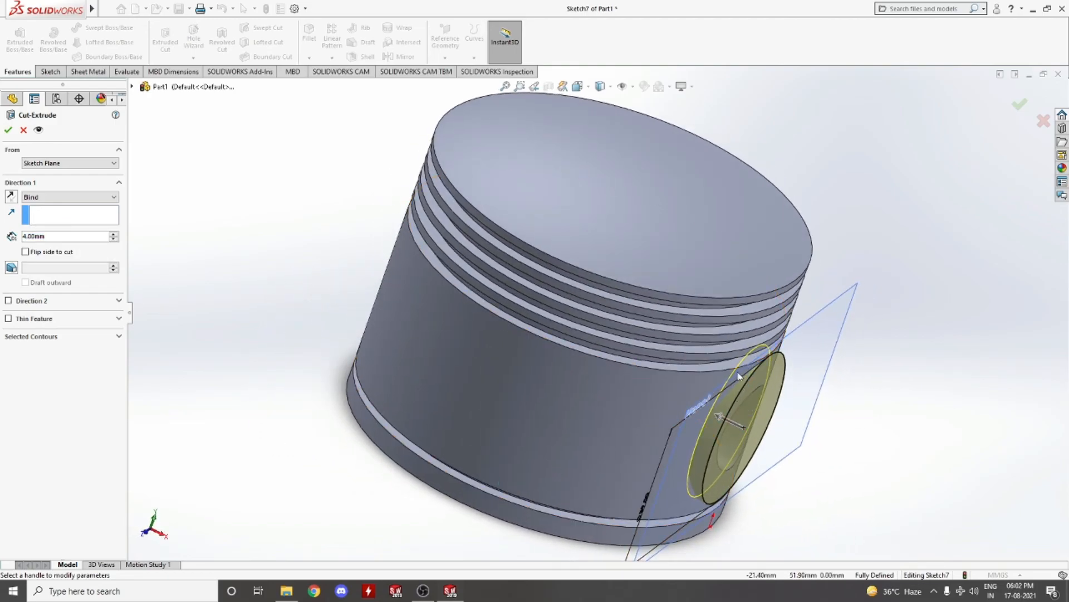
pyautogui.click(3, 131)
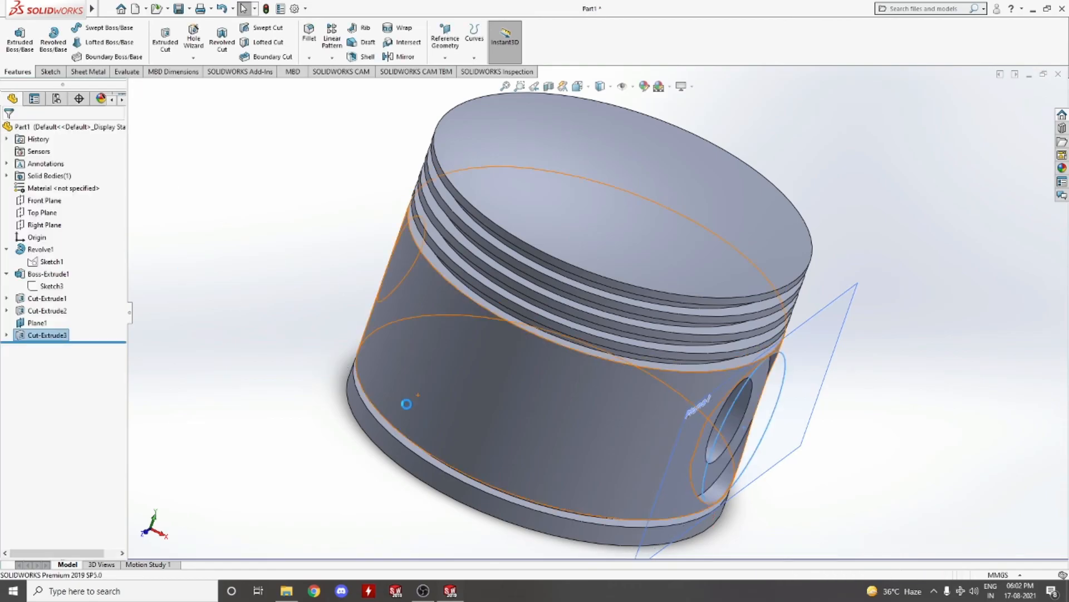
# Step: Edit the circular recess cut and set its depth to 4.5 mm
pyautogui.moveTo(406, 403); pyautogui.dragTo(343, 296, button='middle')
pyautogui.moveTo(276, 335); pyautogui.dragTo(241, 348, button='middle')
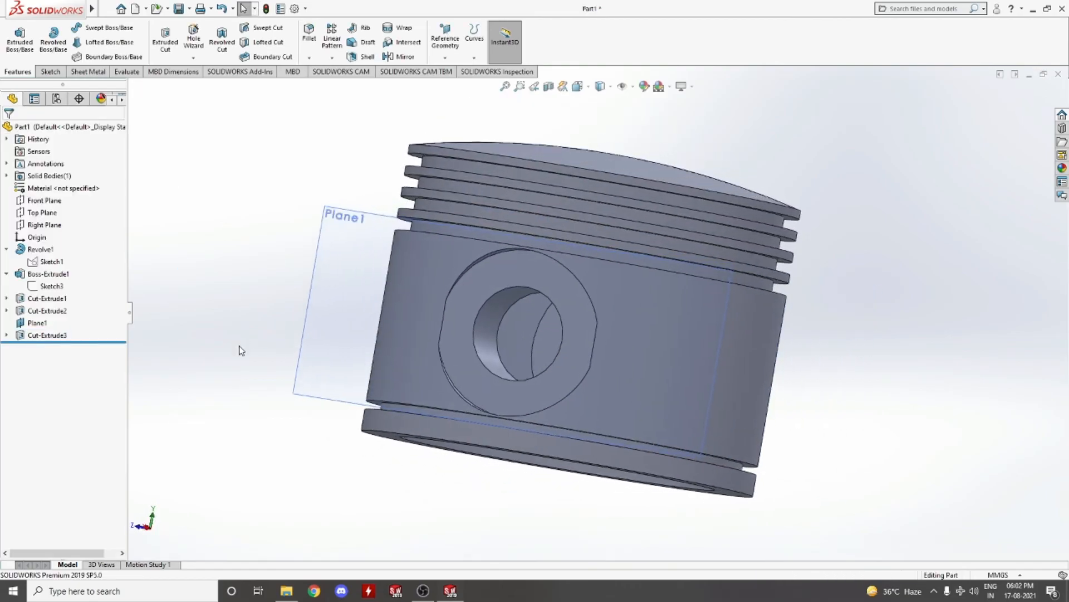
pyautogui.scroll(-6, 464, 336)
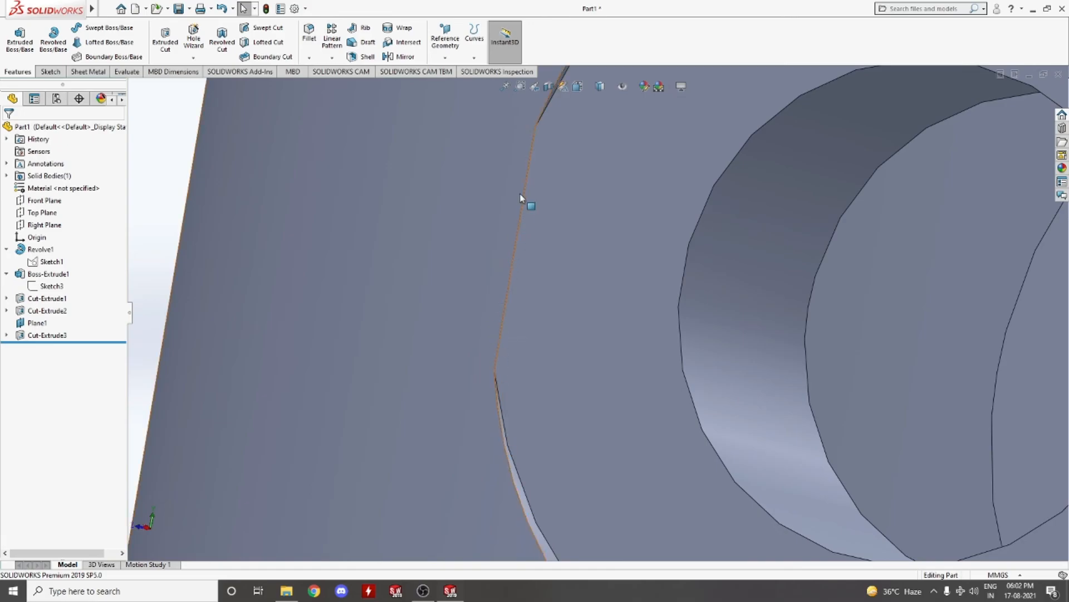
pyautogui.scroll(8, 302, 336)
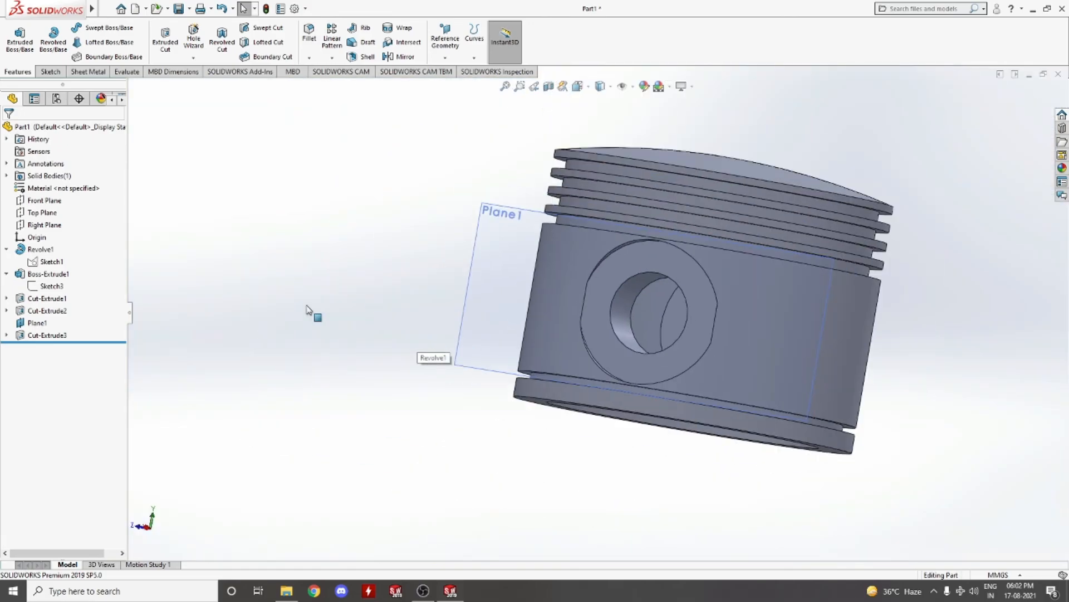
pyautogui.click(23, 336)
pyautogui.click(44, 305)
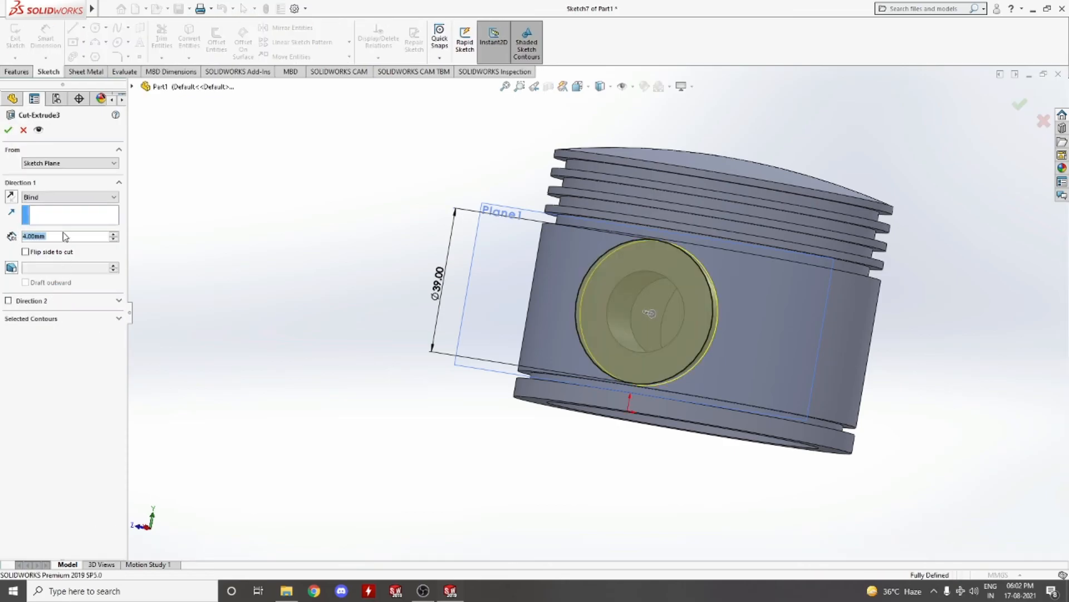
pyautogui.write('+0.5')
pyautogui.press('Return')
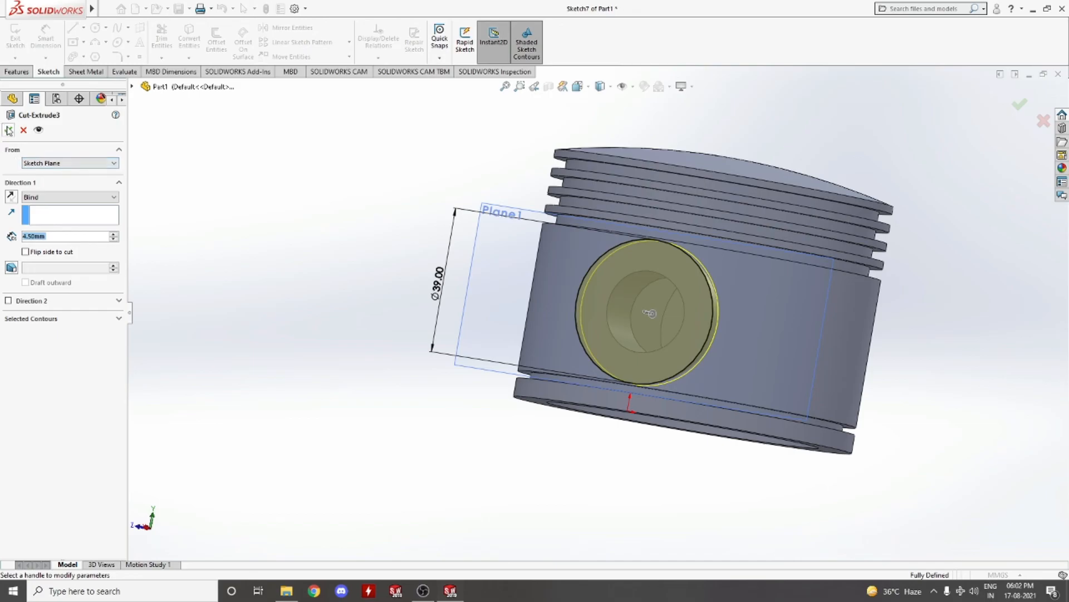
pyautogui.click(9, 130)
# Step: Hide the reference plane tangent to the piston skirt
pyautogui.moveTo(346, 310); pyautogui.dragTo(337, 364, button='middle')
pyautogui.scroll(-5, 575, 318)
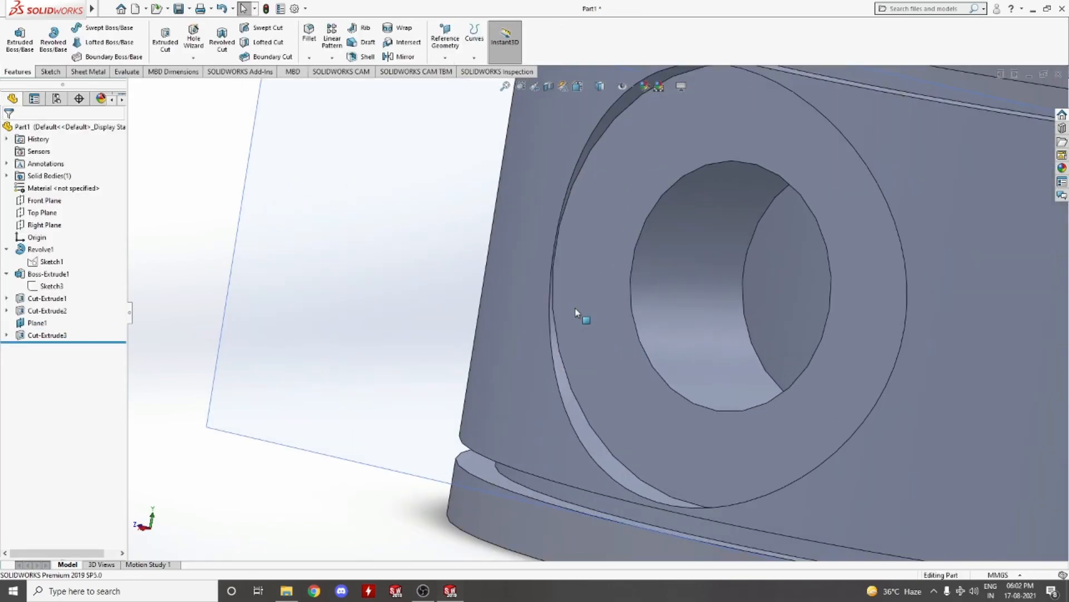
pyautogui.scroll(6, 575, 318)
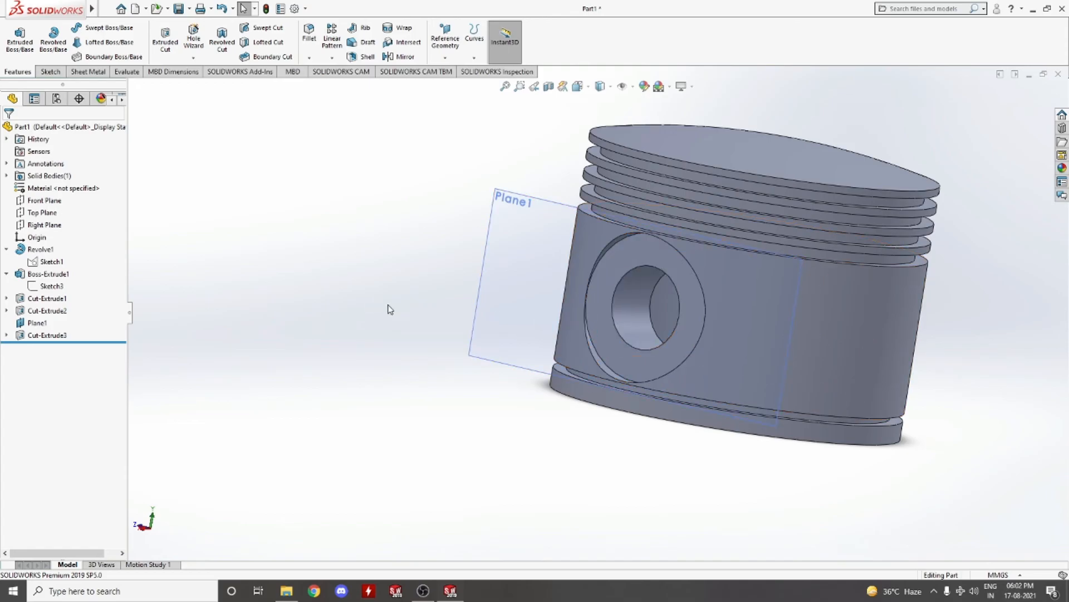
pyautogui.scroll(-2, 390, 312)
pyautogui.scroll(3, 428, 337)
pyautogui.scroll(1, 444, 359)
pyautogui.moveTo(444, 360); pyautogui.dragTo(465, 369, button='middle')
pyautogui.rightClick(621, 256)
pyautogui.click(652, 242)
# Step: Create a section view of the piston through the Front Plane and examine the pin bosses and recess
pyautogui.moveTo(511, 288); pyautogui.dragTo(348, 425, button='middle')
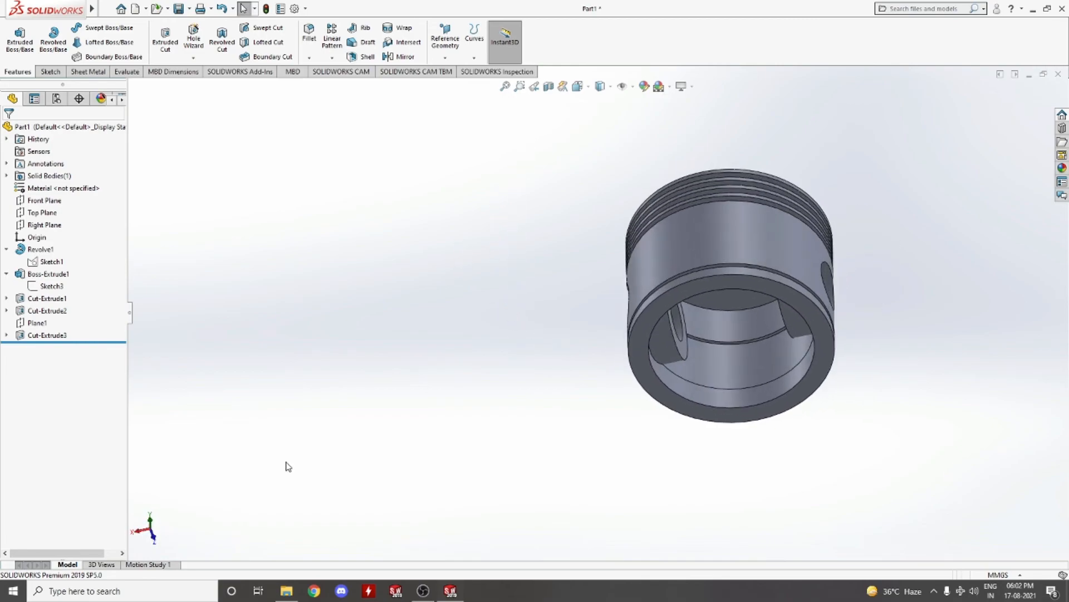
pyautogui.click(139, 532)
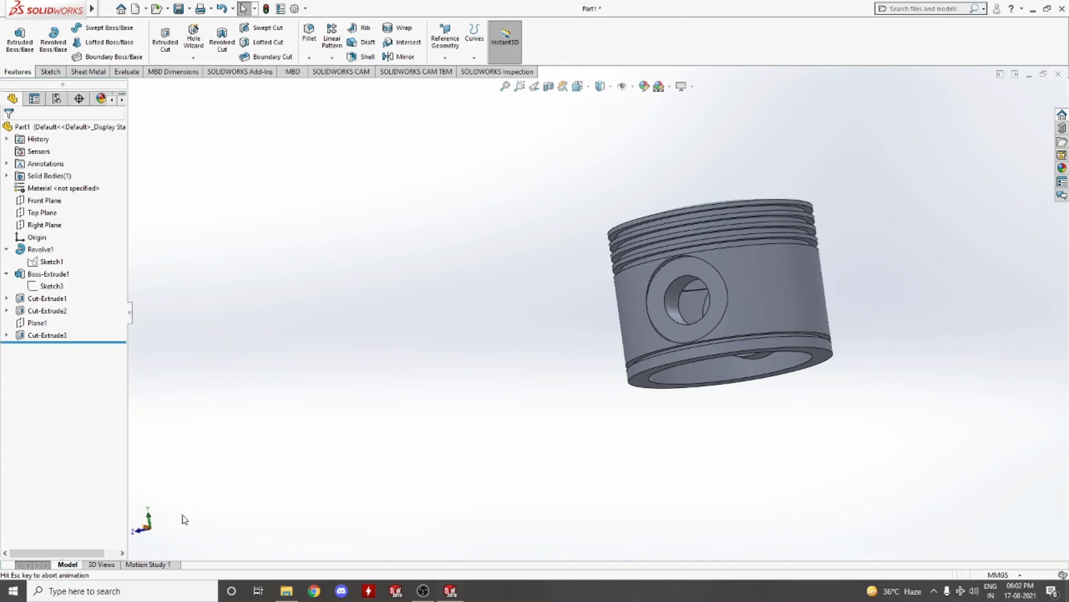
pyautogui.click(549, 87)
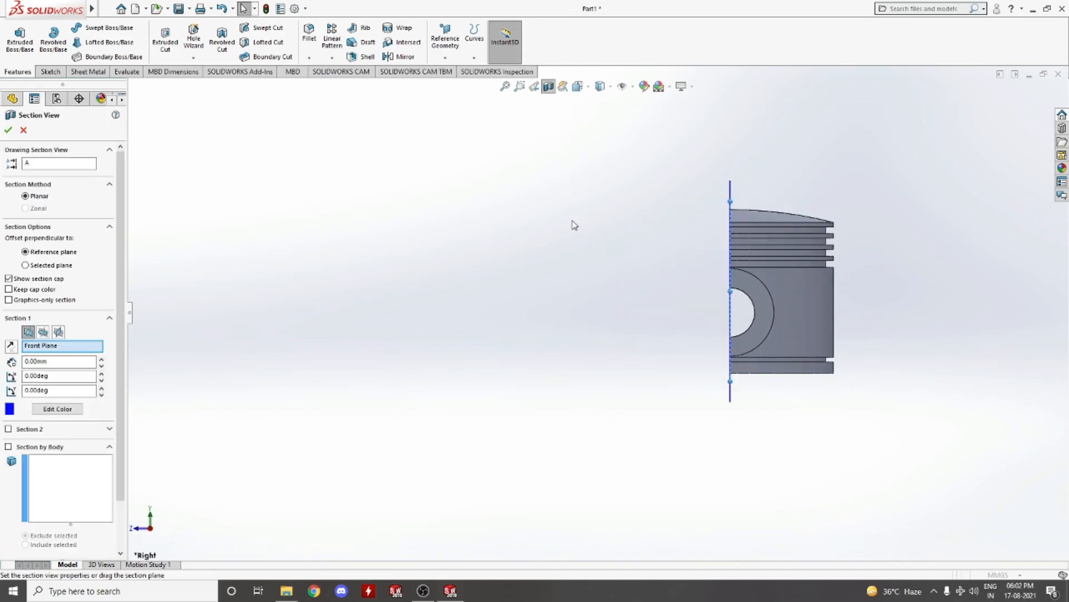
pyautogui.click(140, 529)
pyautogui.click(8, 130)
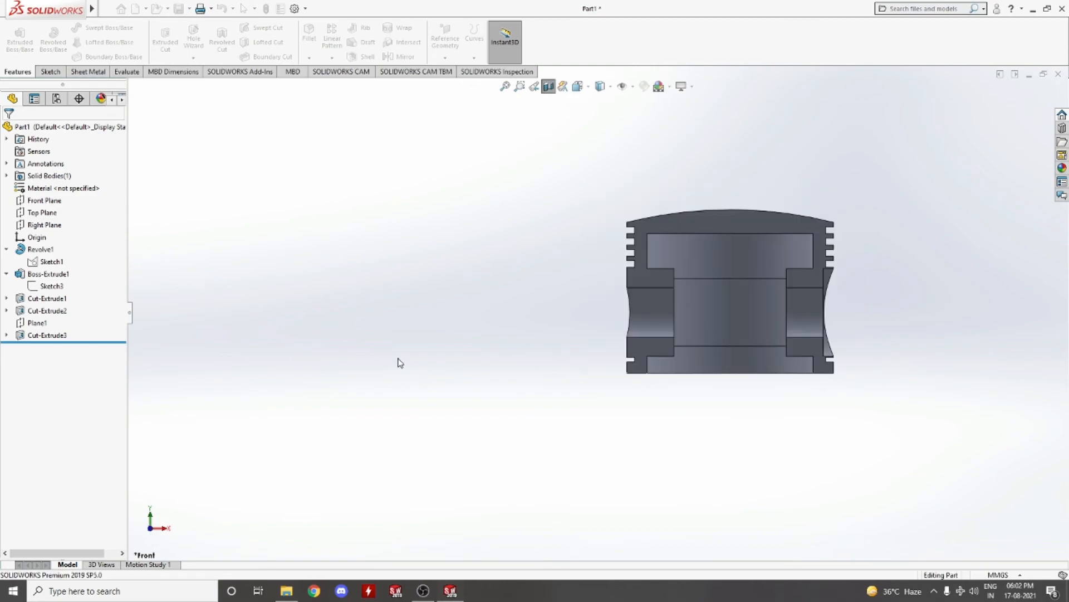
pyautogui.scroll(-4, 646, 309)
pyautogui.moveTo(496, 292)
pyautogui.mouseDown(button='middle')
pyautogui.moveTo(537, 298)
pyautogui.moveTo(477, 284)
pyautogui.mouseUp(button='middle')
pyautogui.scroll(5, 747, 317)
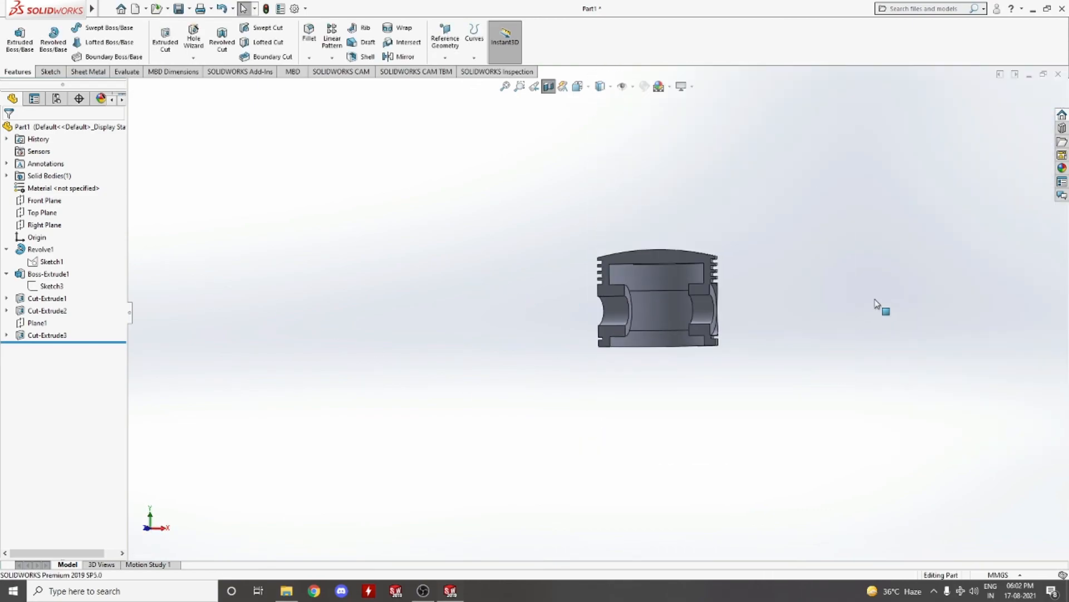
pyautogui.scroll(-3, 690, 310)
pyautogui.moveTo(699, 311); pyautogui.dragTo(781, 338, button='middle')
# Step: Mirror the circular recess cut about the Right Plane to the opposite side of the piston
pyautogui.click(154, 531)
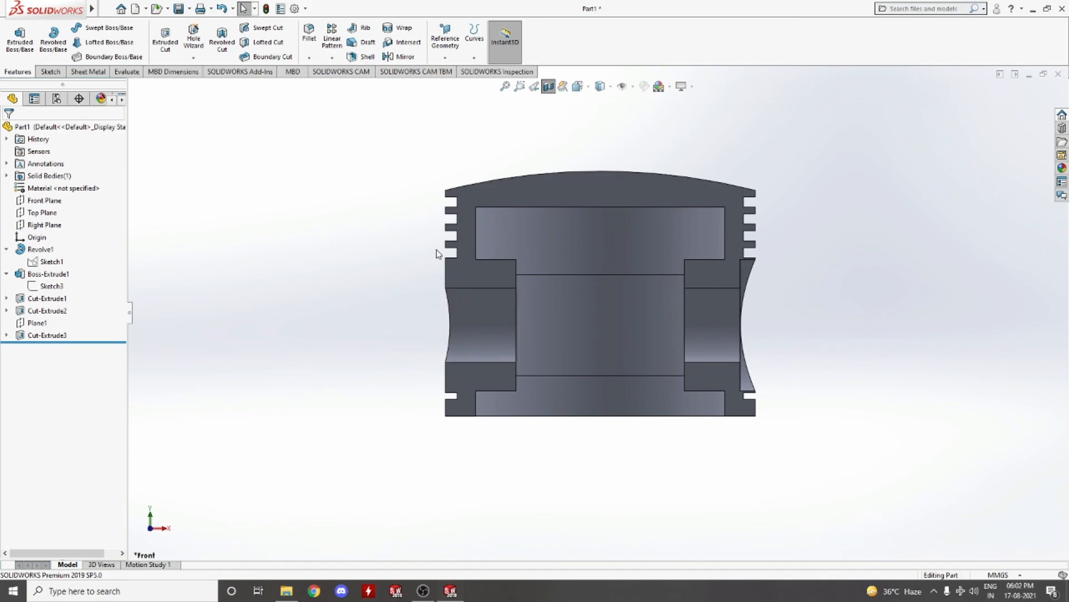
pyautogui.click(395, 57)
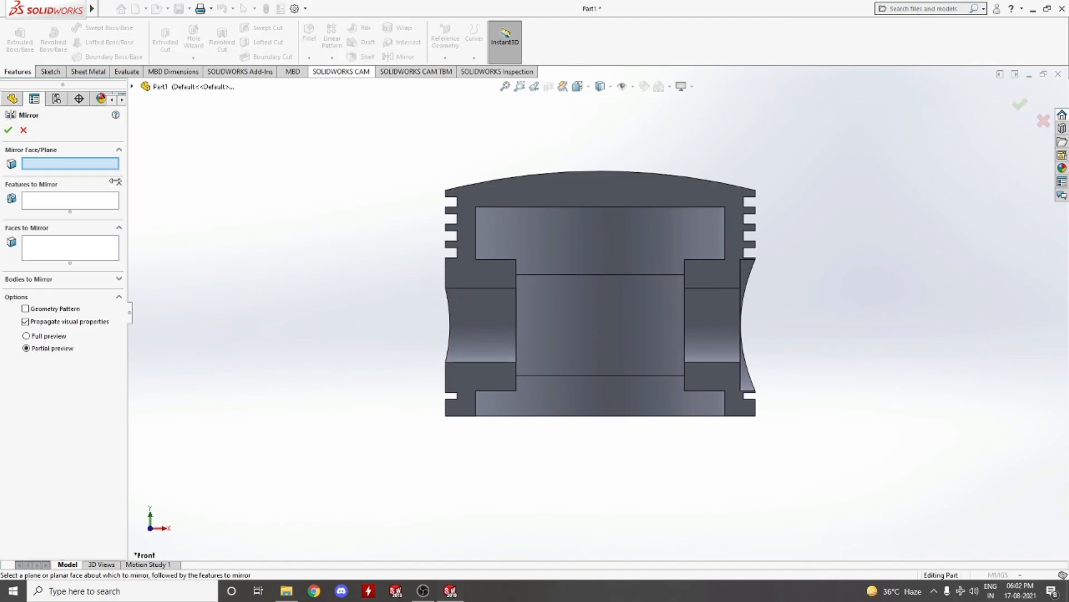
pyautogui.click(132, 87)
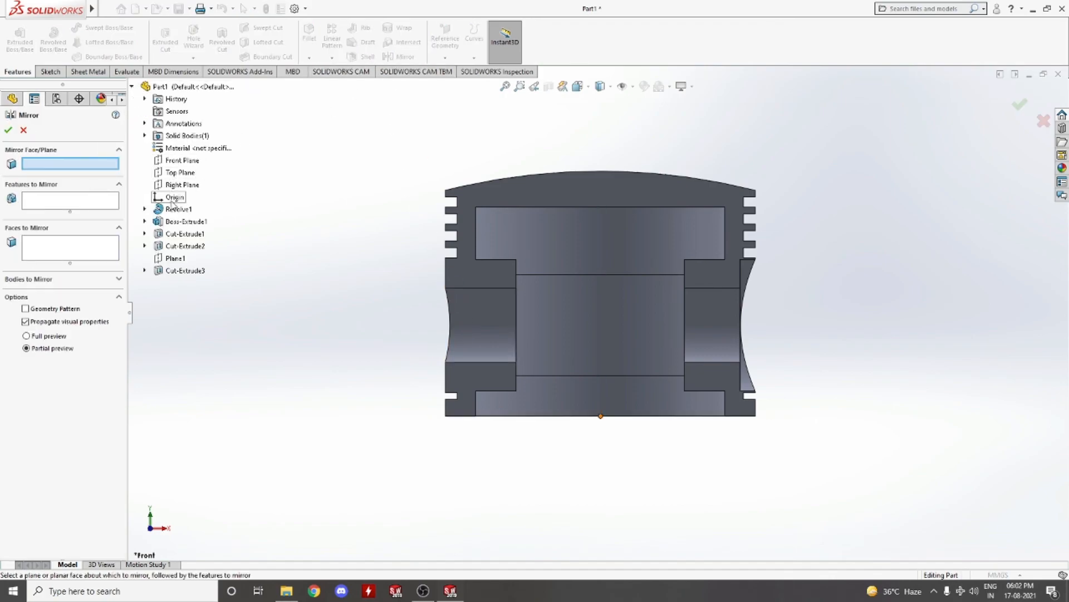
pyautogui.click(166, 186)
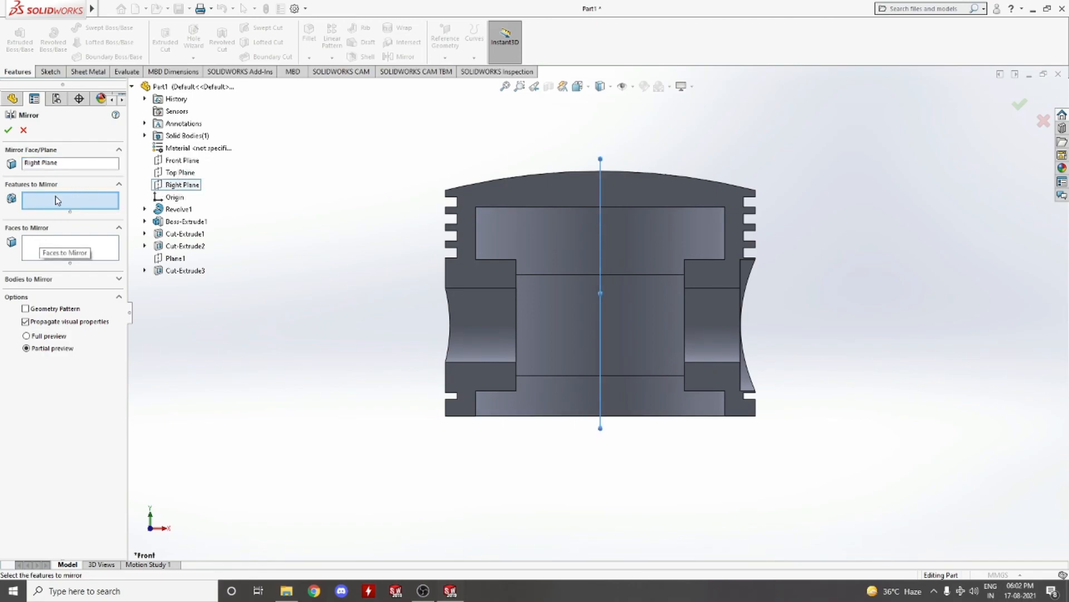
pyautogui.click(186, 270)
pyautogui.click(7, 130)
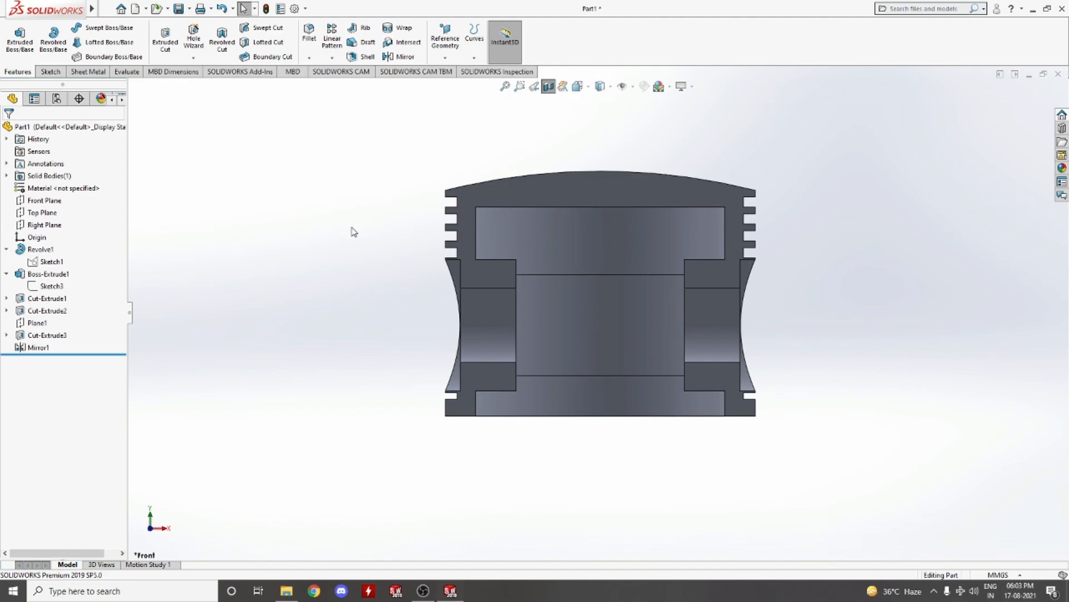
# Step: Assign 6061 Alloy from the Aluminium Alloys category as the piston's material
pyautogui.rightClick(90, 189)
pyautogui.click(90, 196)
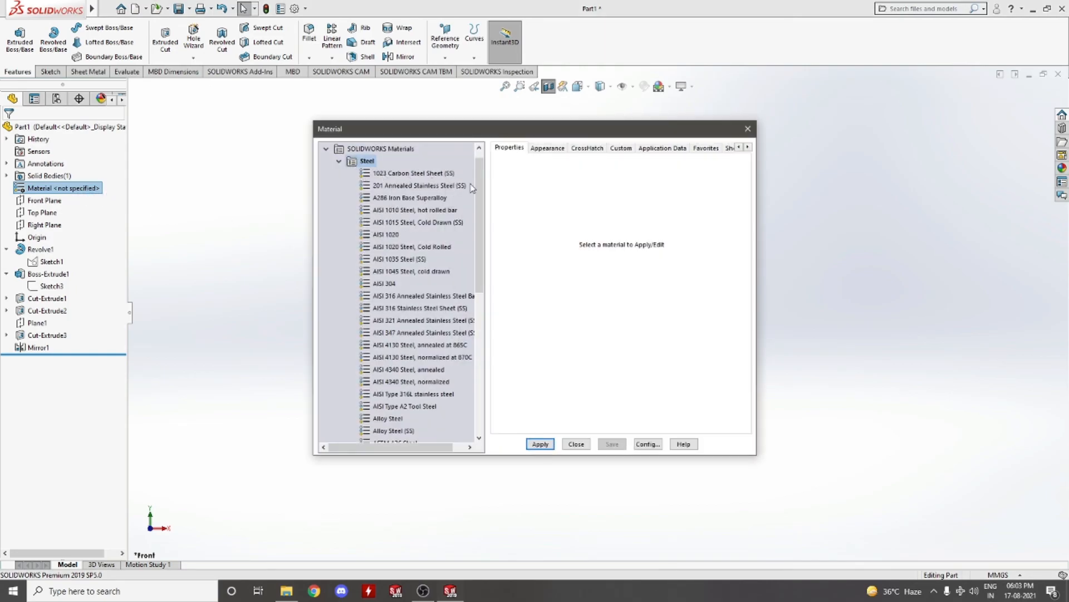
pyautogui.moveTo(478, 195)
pyautogui.mouseDown()
pyautogui.moveTo(479, 206)
pyautogui.moveTo(477, 179)
pyautogui.mouseUp()
pyautogui.click(345, 173)
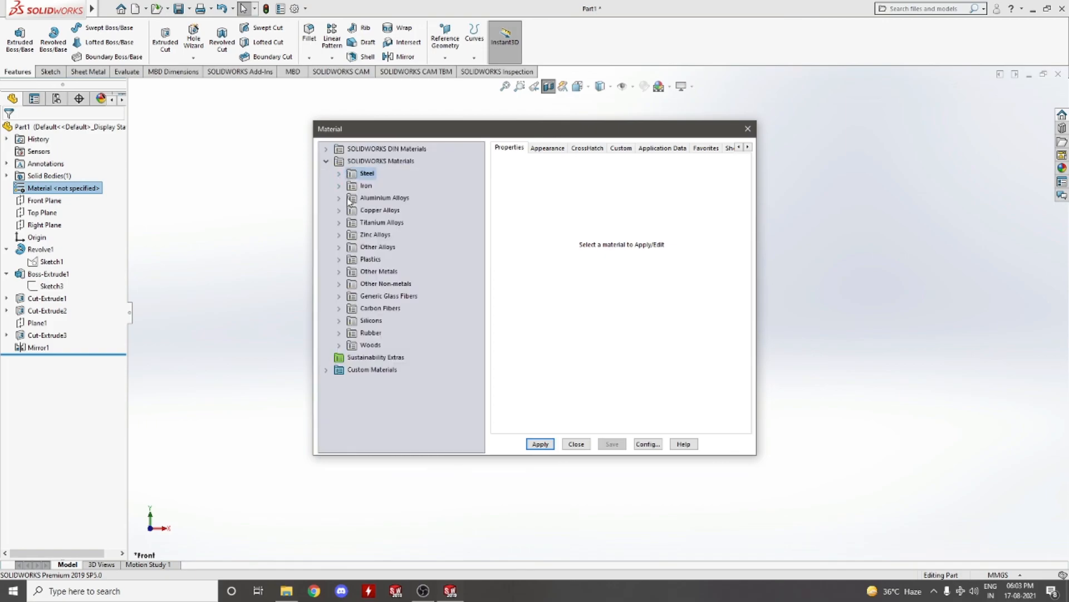
pyautogui.click(348, 199)
pyautogui.moveTo(478, 189); pyautogui.dragTo(483, 346)
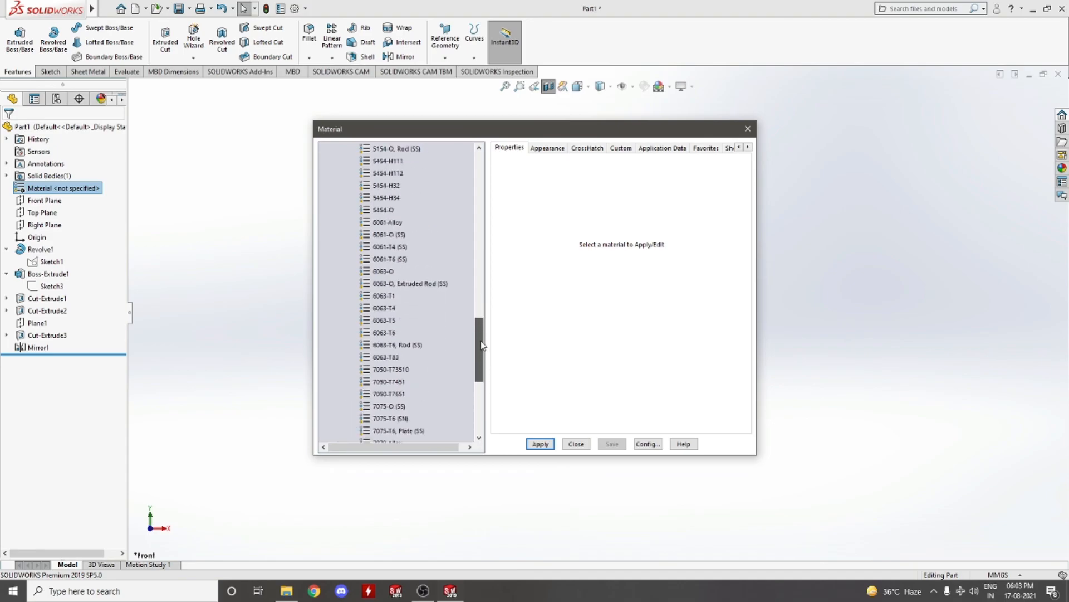
pyautogui.click(389, 222)
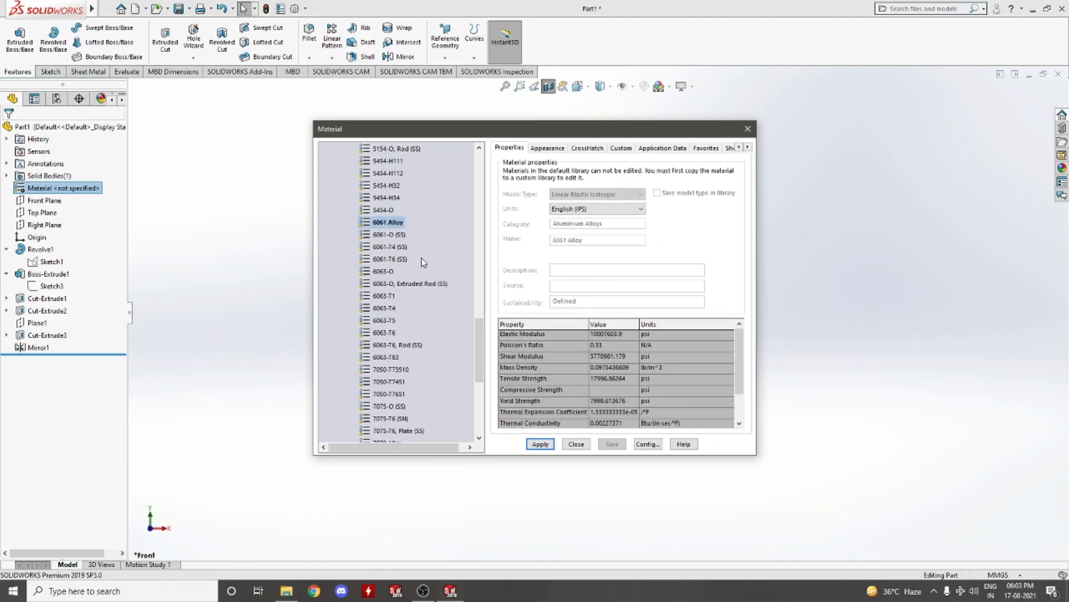
pyautogui.click(541, 445)
pyautogui.click(576, 445)
# Step: Show the piston in isometric orientation and turn off the section view
pyautogui.click(337, 390)
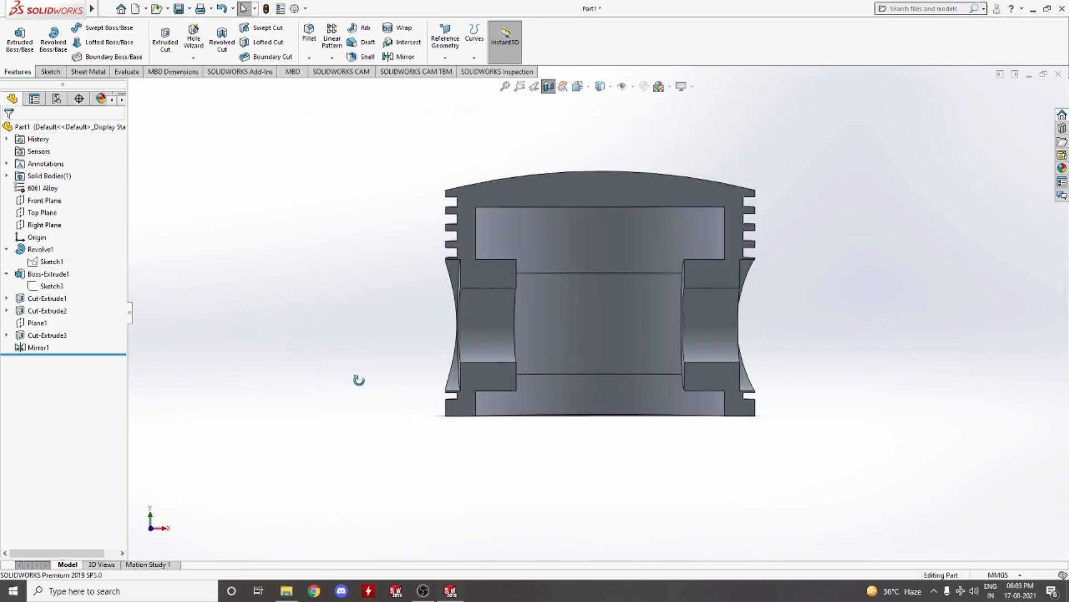
pyautogui.hotkey('ctrl', '7')
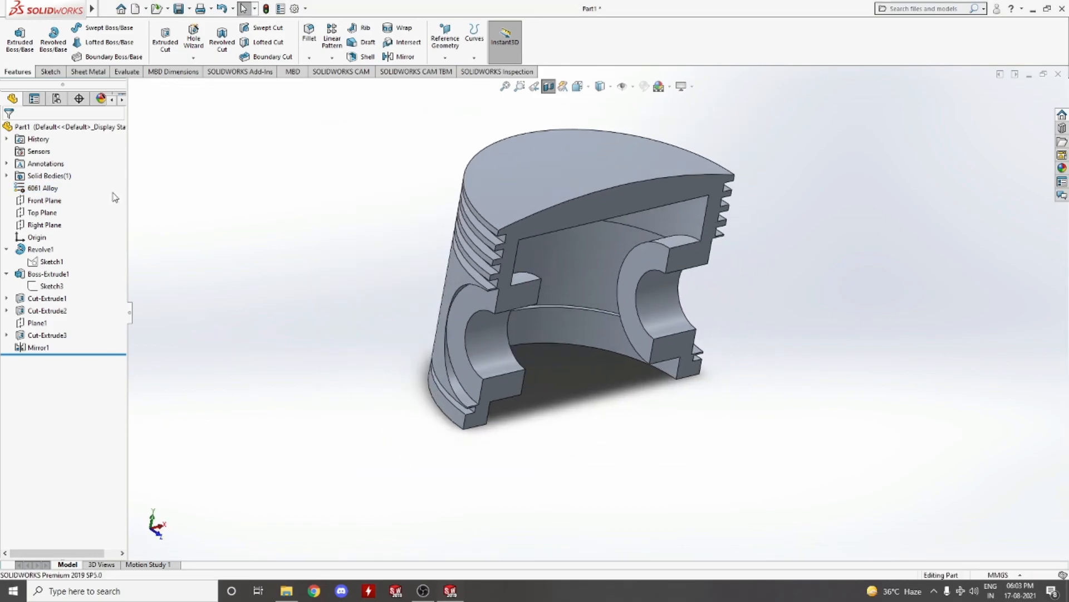
pyautogui.rightClick(546, 162)
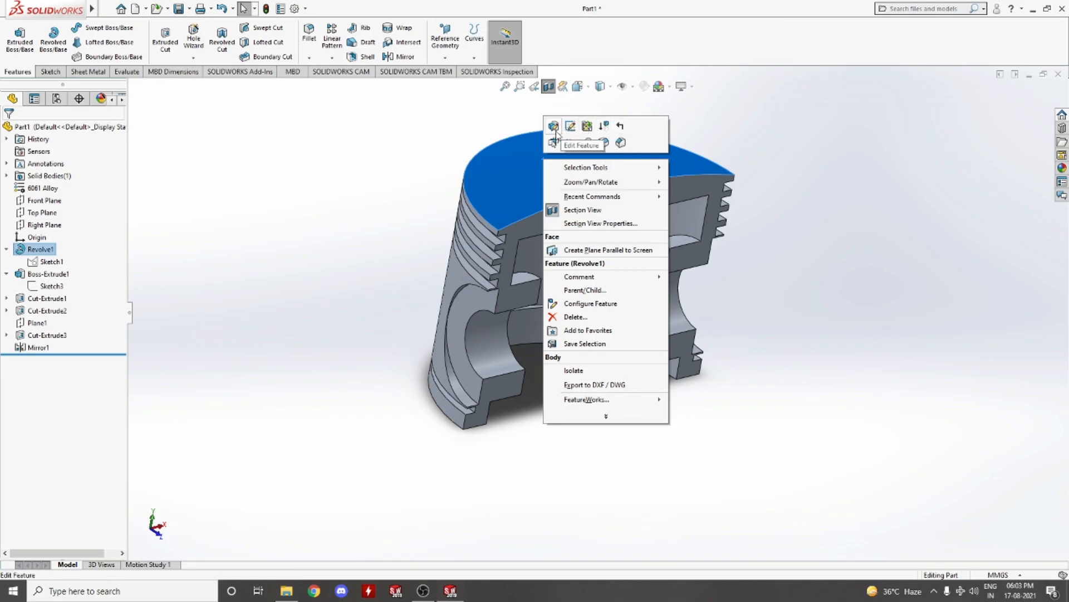
pyautogui.click(582, 210)
# Step: Colour the whole piston body light green (RGB 128, 255, 128)
pyautogui.rightClick(630, 193)
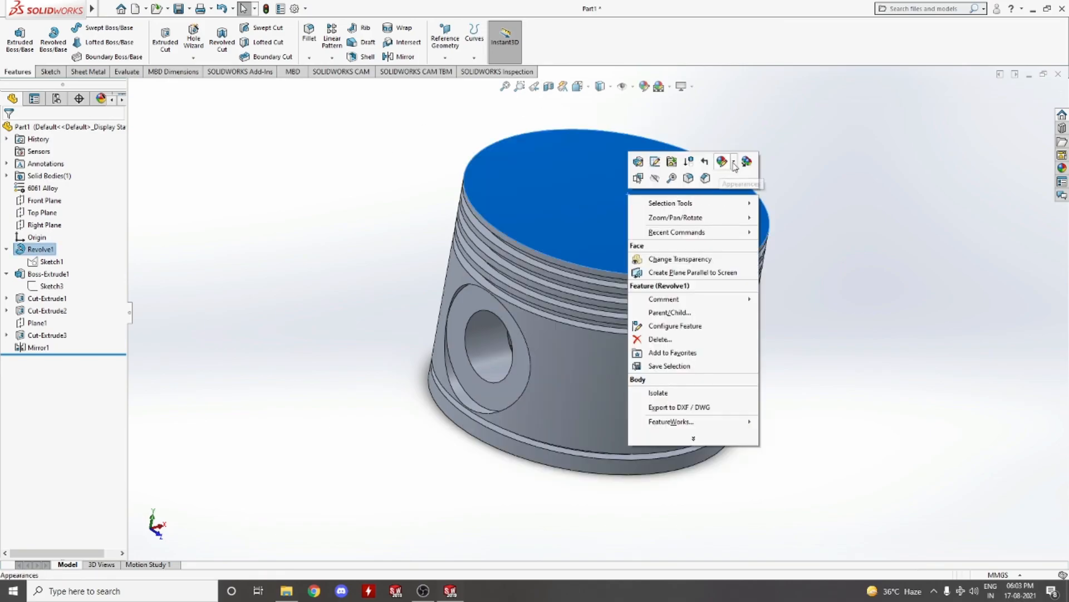
pyautogui.click(727, 166)
pyautogui.click(725, 165)
pyautogui.click(741, 223)
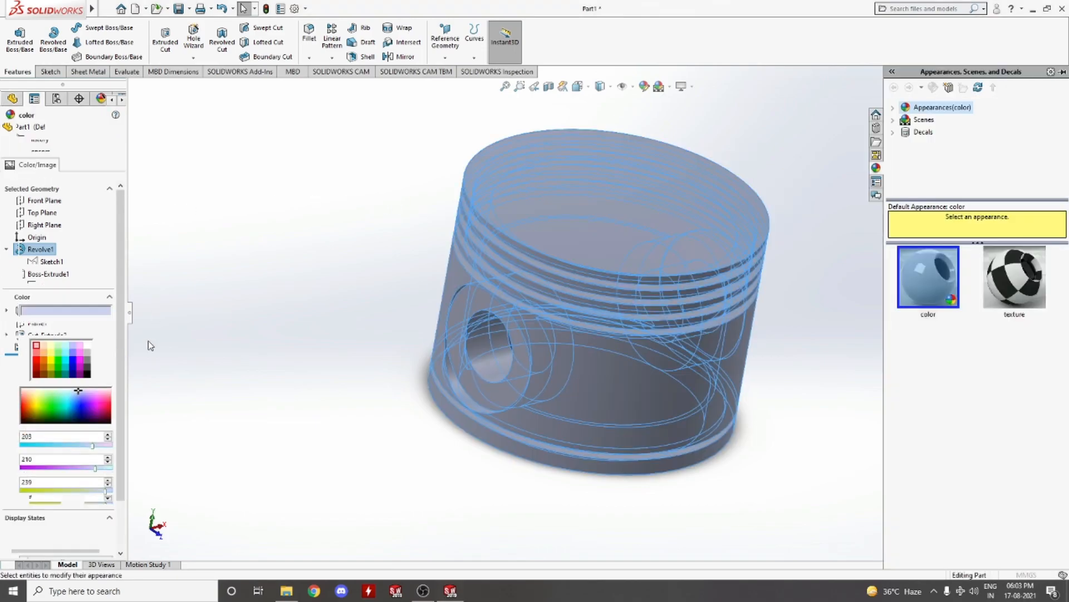
pyautogui.click(59, 353)
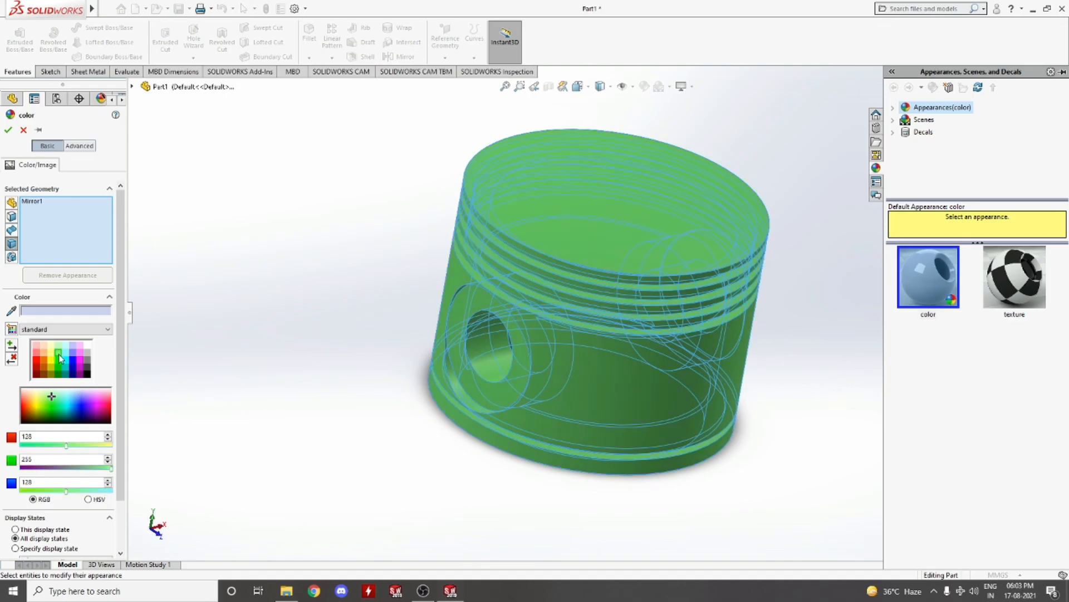
pyautogui.click(8, 131)
# Step: Save the part as piston.SLDPRT in the single slider crank mechanism folder, replacing the existing file
pyautogui.moveTo(420, 305); pyautogui.dragTo(373, 191, button='middle')
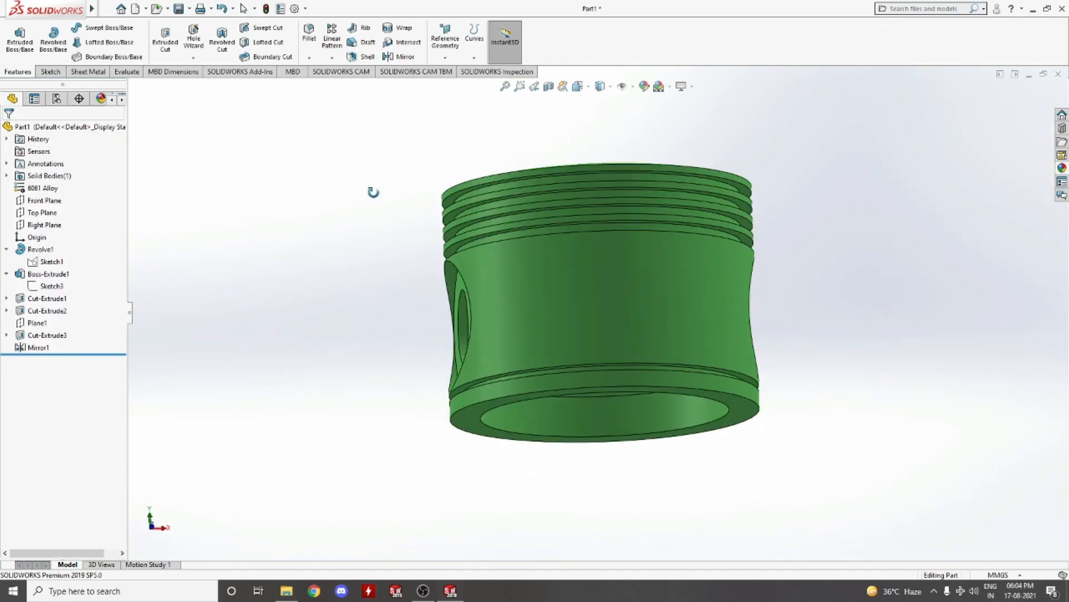
pyautogui.moveTo(359, 324); pyautogui.dragTo(373, 393, button='middle')
pyautogui.hotkey('ctrl', 's')
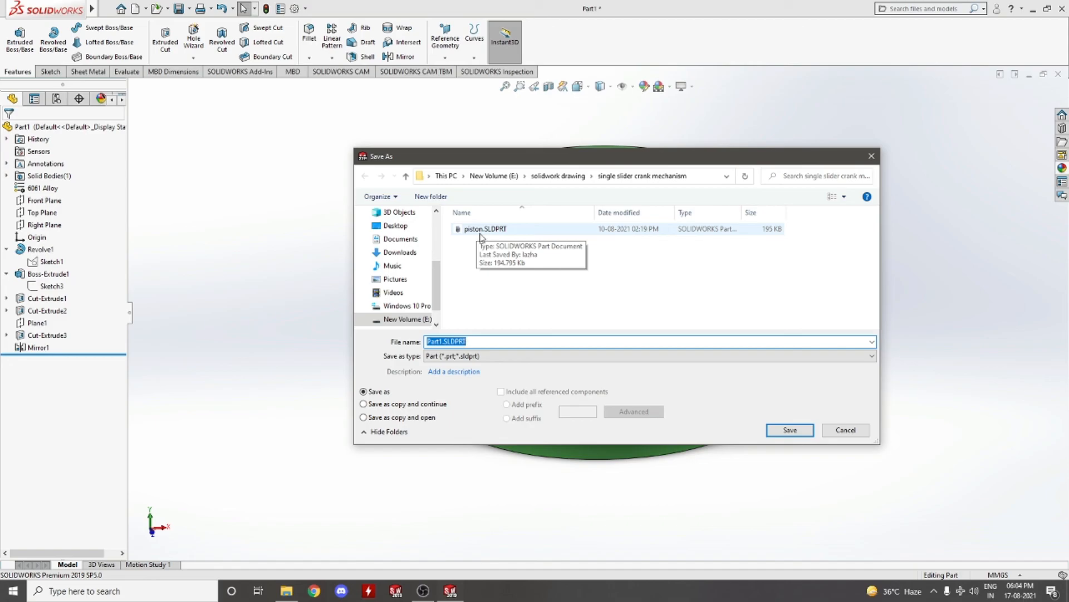
pyautogui.click(478, 230)
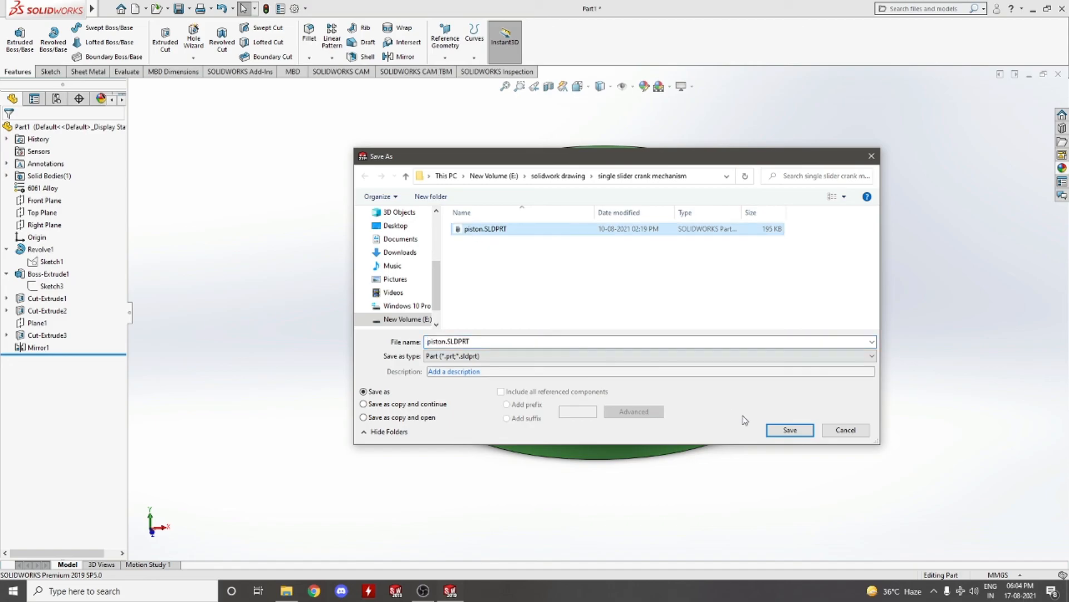
pyautogui.click(790, 430)
pyautogui.click(559, 295)
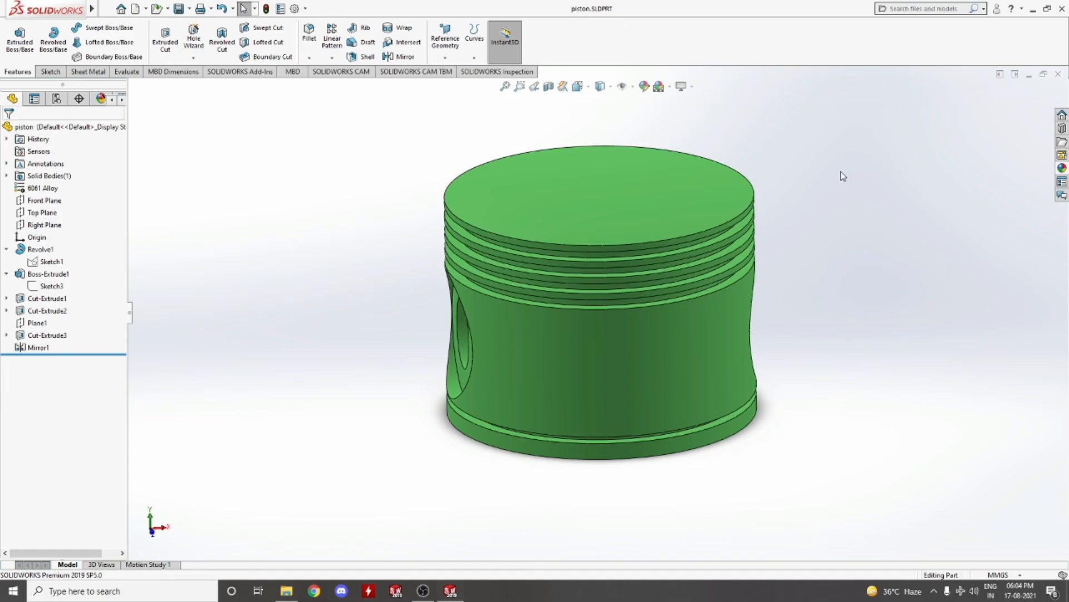
pyautogui.moveTo(370, 440); pyautogui.dragTo(475, 451, button='middle')
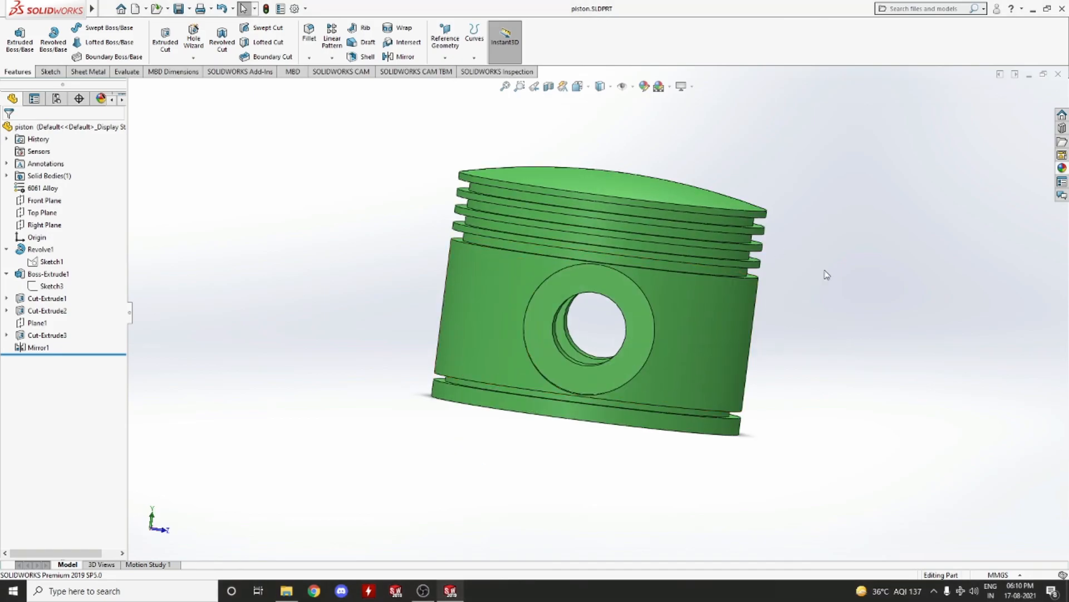